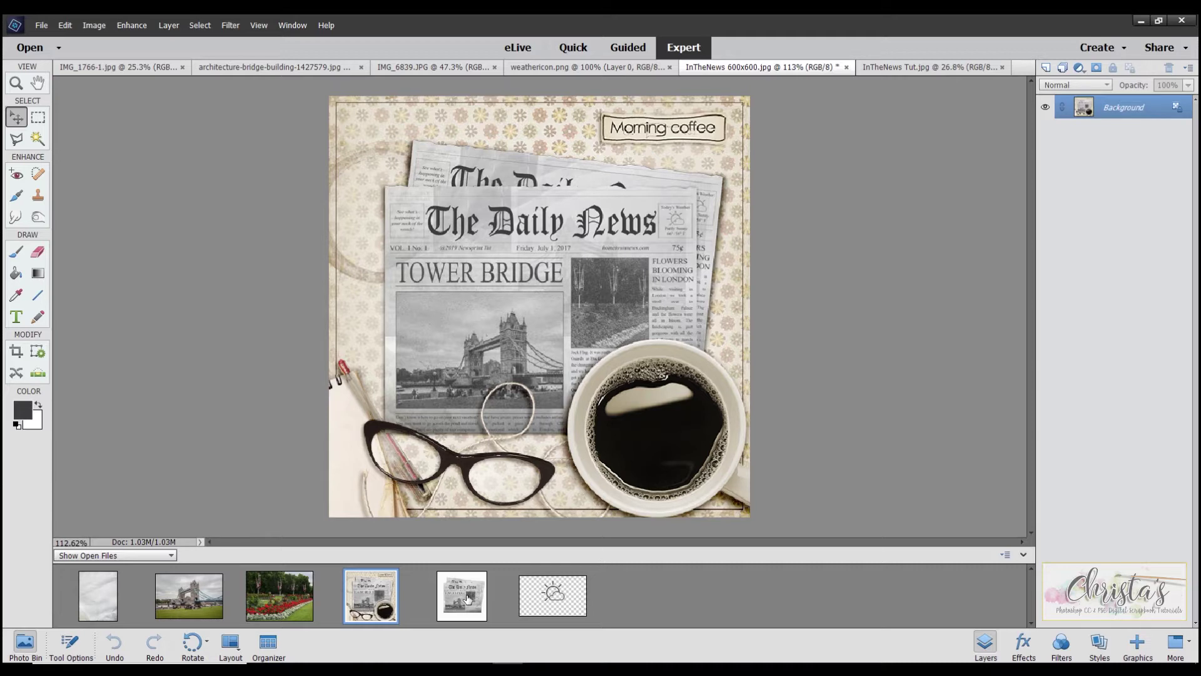
Examine the finished InTheNews Tut.jpg newspaper, the Brusheezy Paper Texture 1 page and the crumpled paper image IMG_1766-1.jpg
click(467, 597)
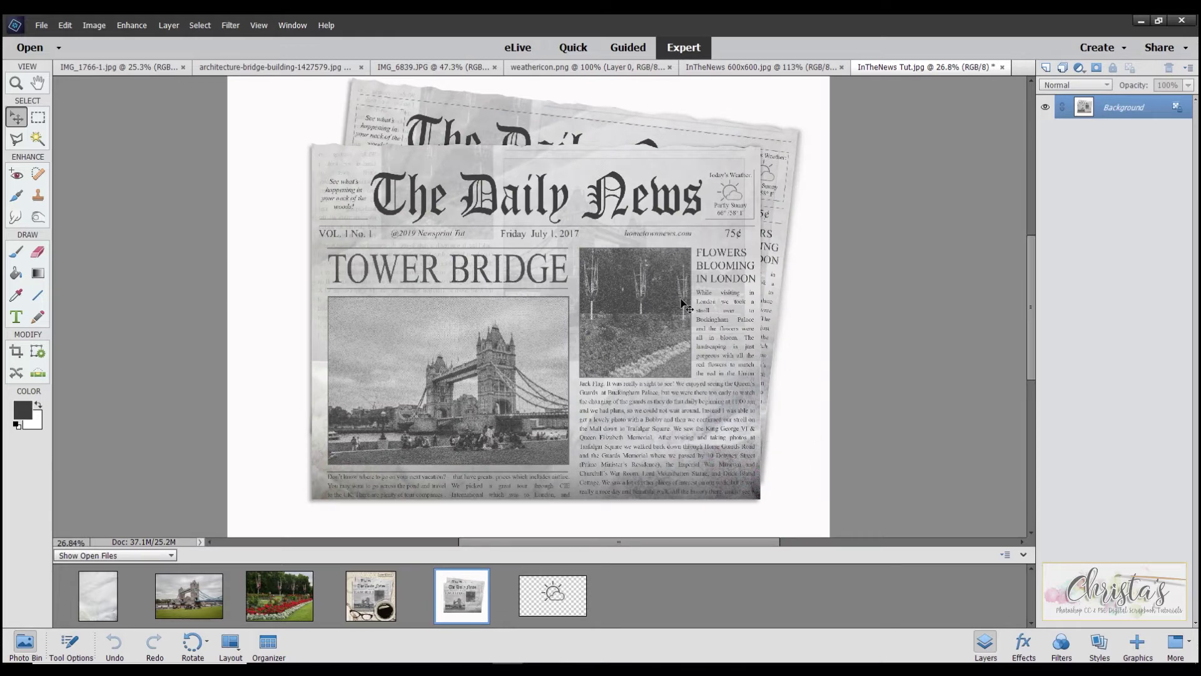
scroll(683, 307, up, 1)
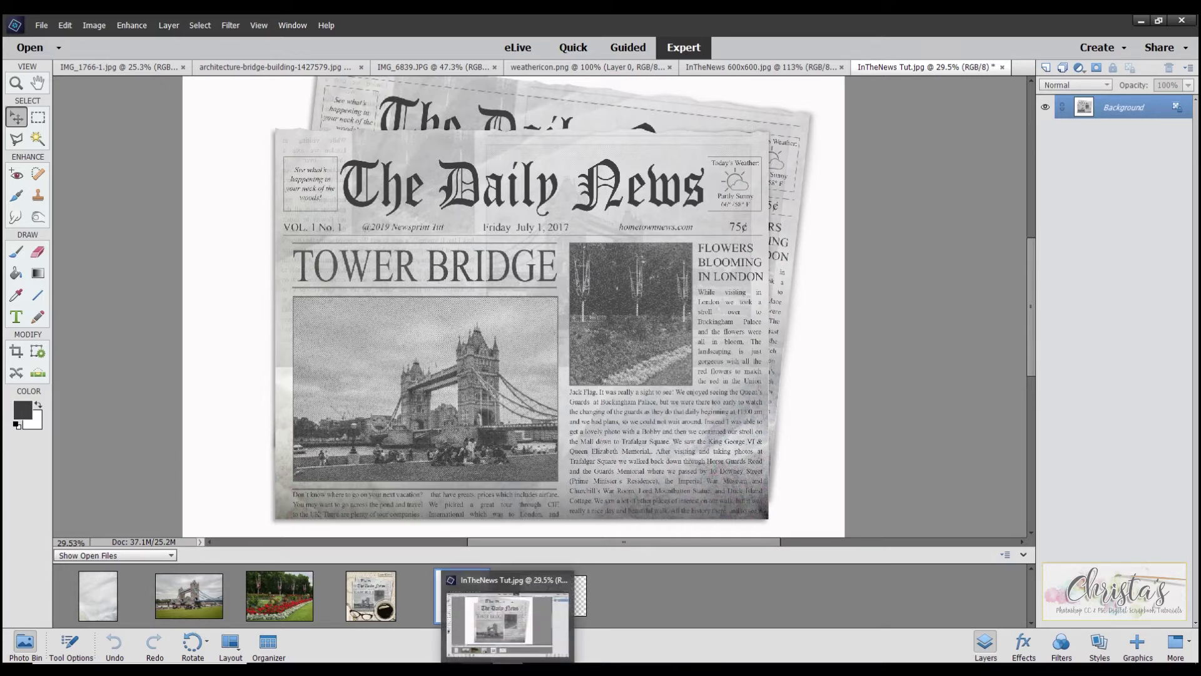
click(386, 670)
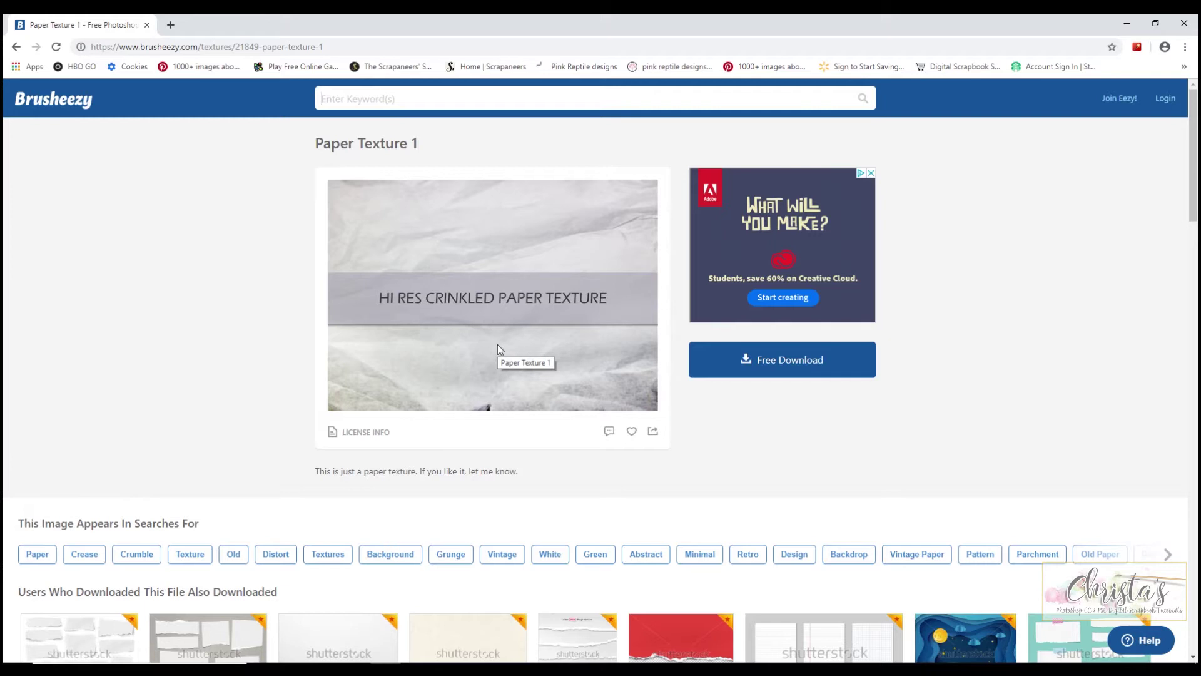
click(503, 670)
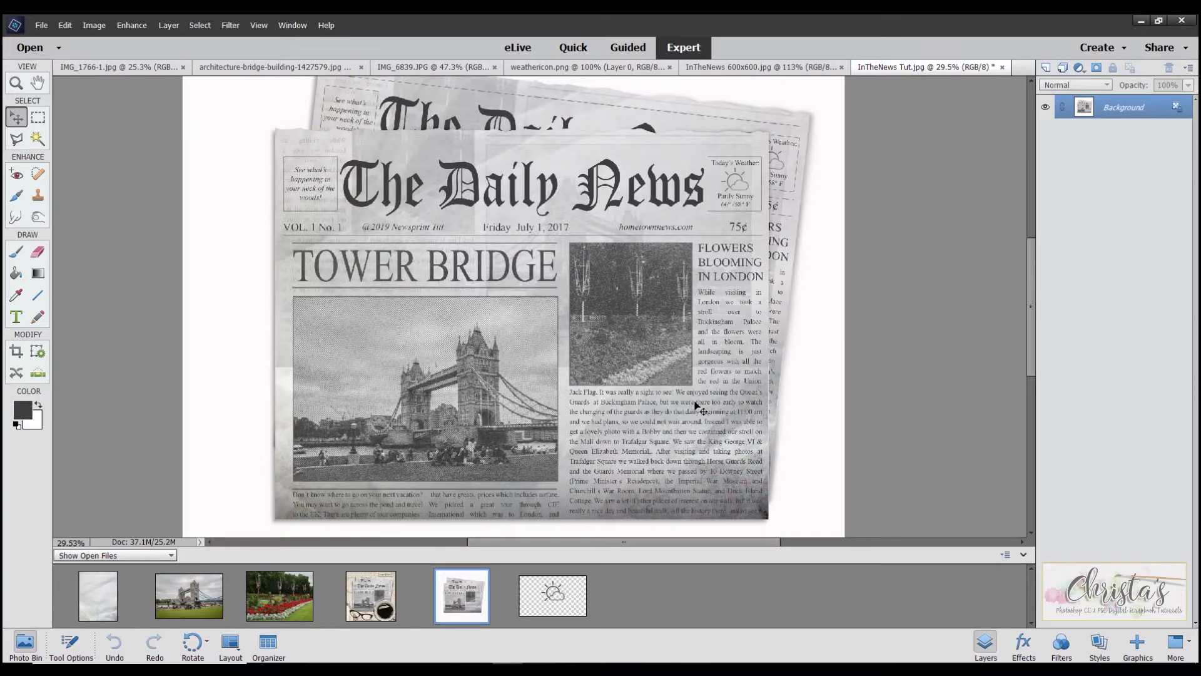
click(96, 607)
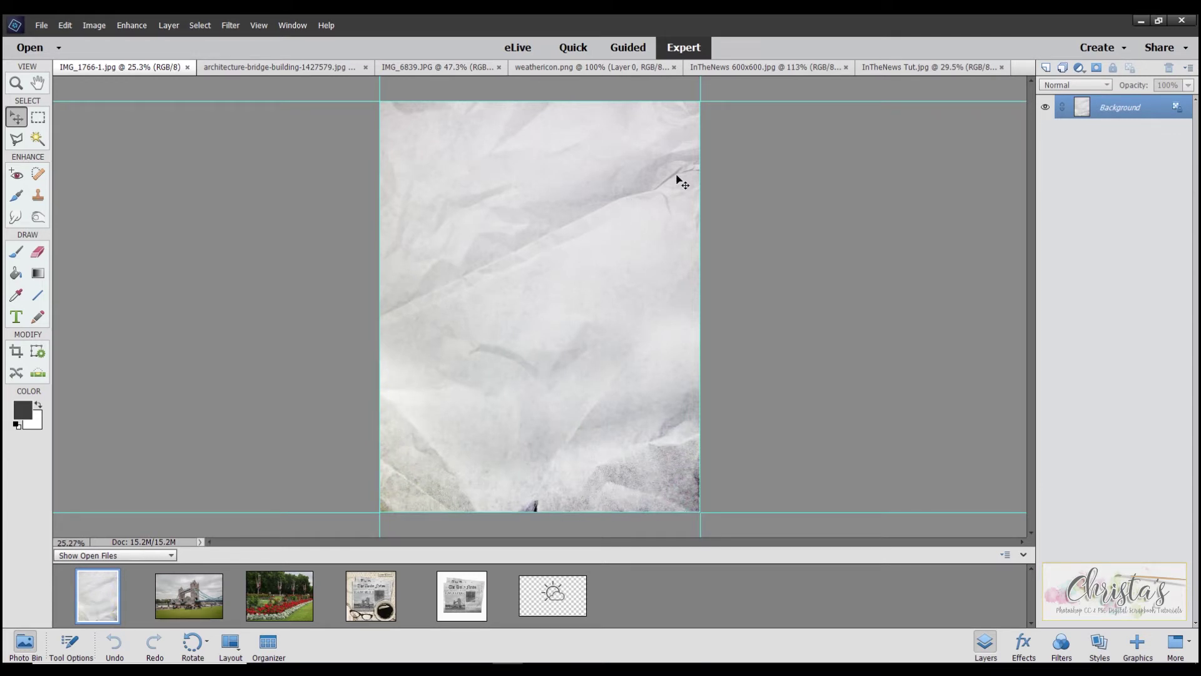
click(469, 596)
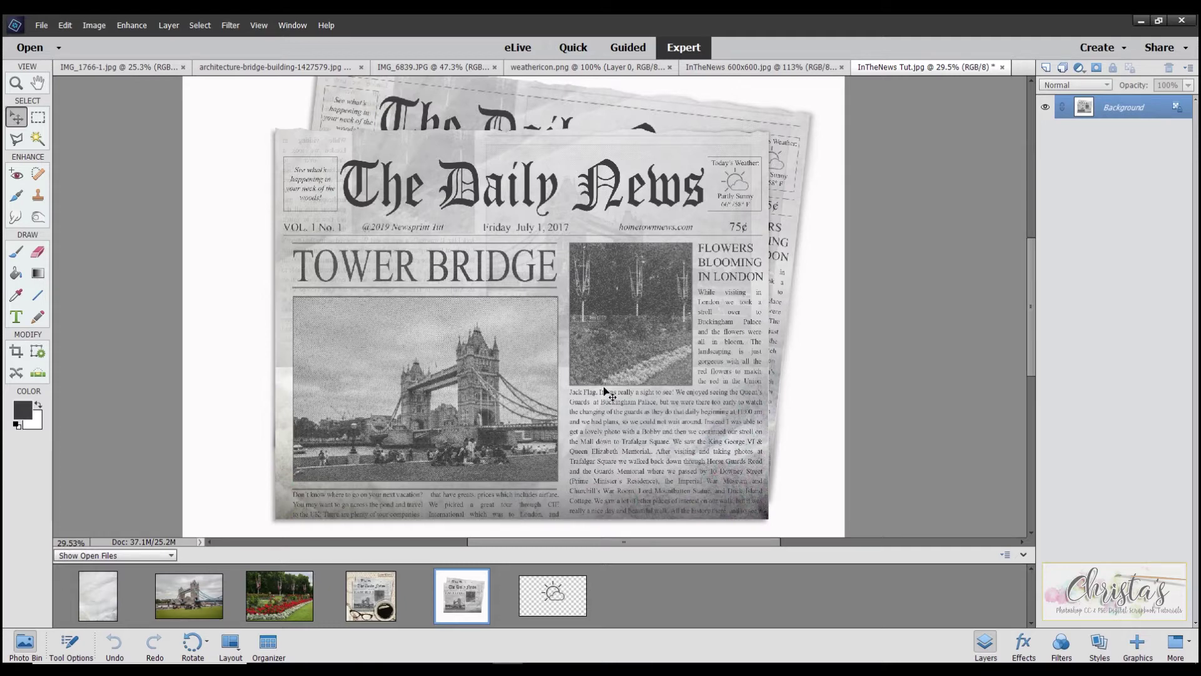
scroll(626, 352, up, 1)
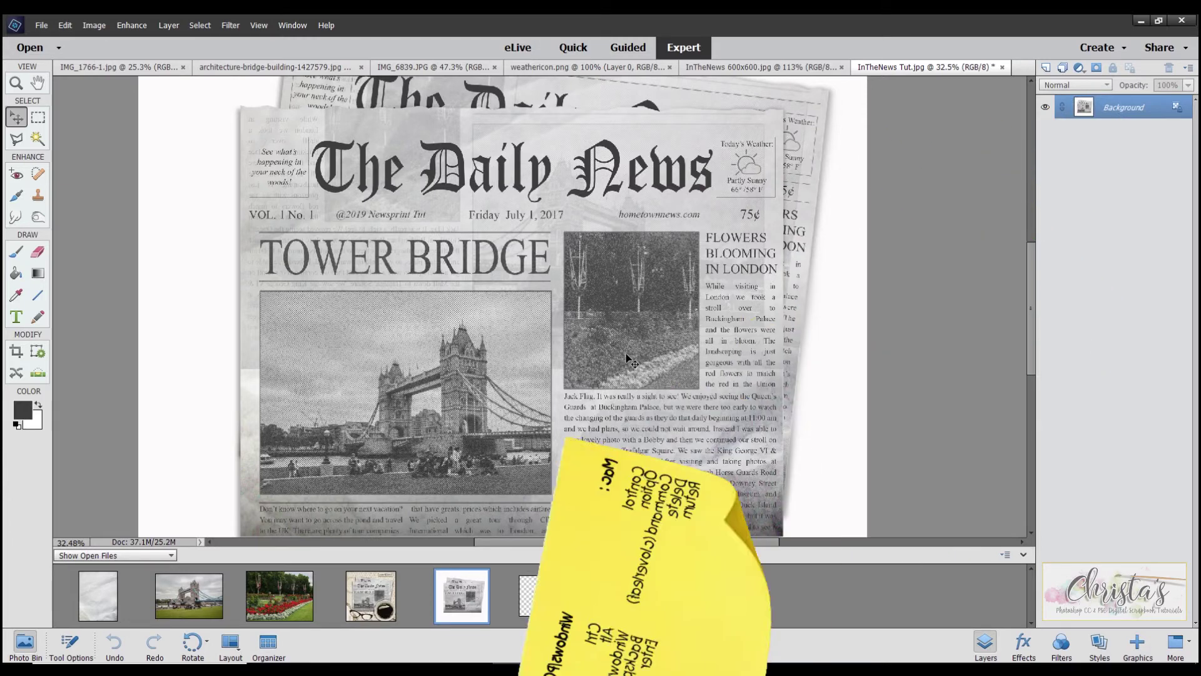
Create a blank 12 x 12 inch document at 300 pixels/inch in RGB Color with a white background
click(40, 26)
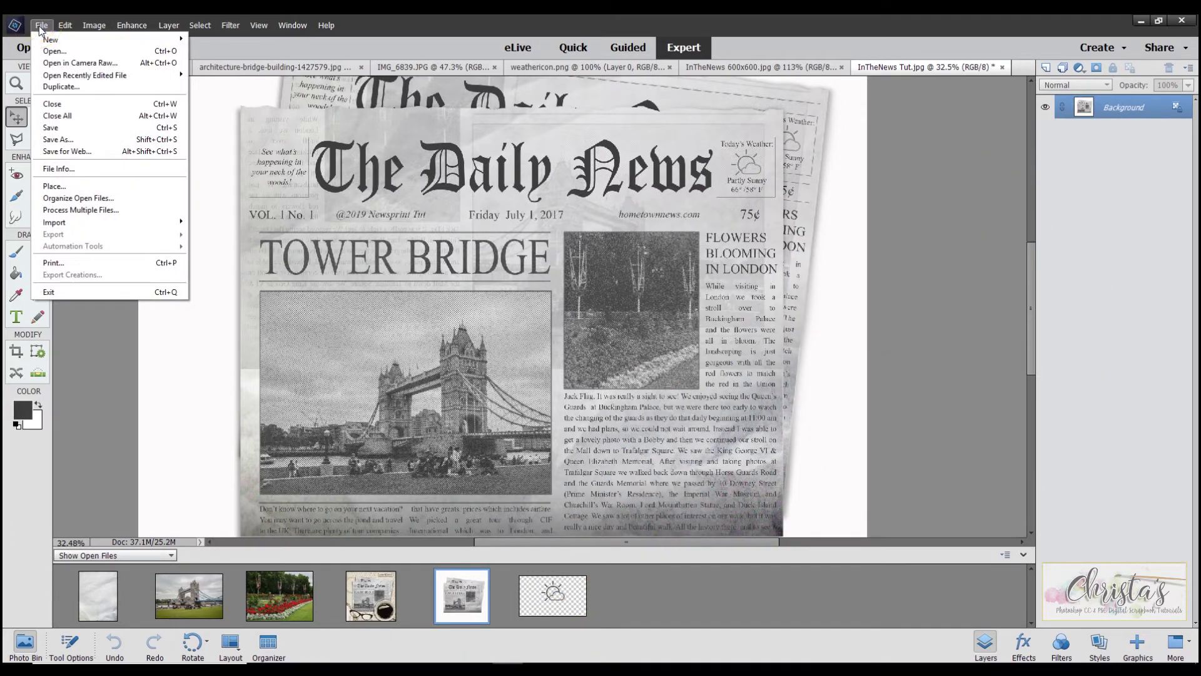
mouse_move(62, 40)
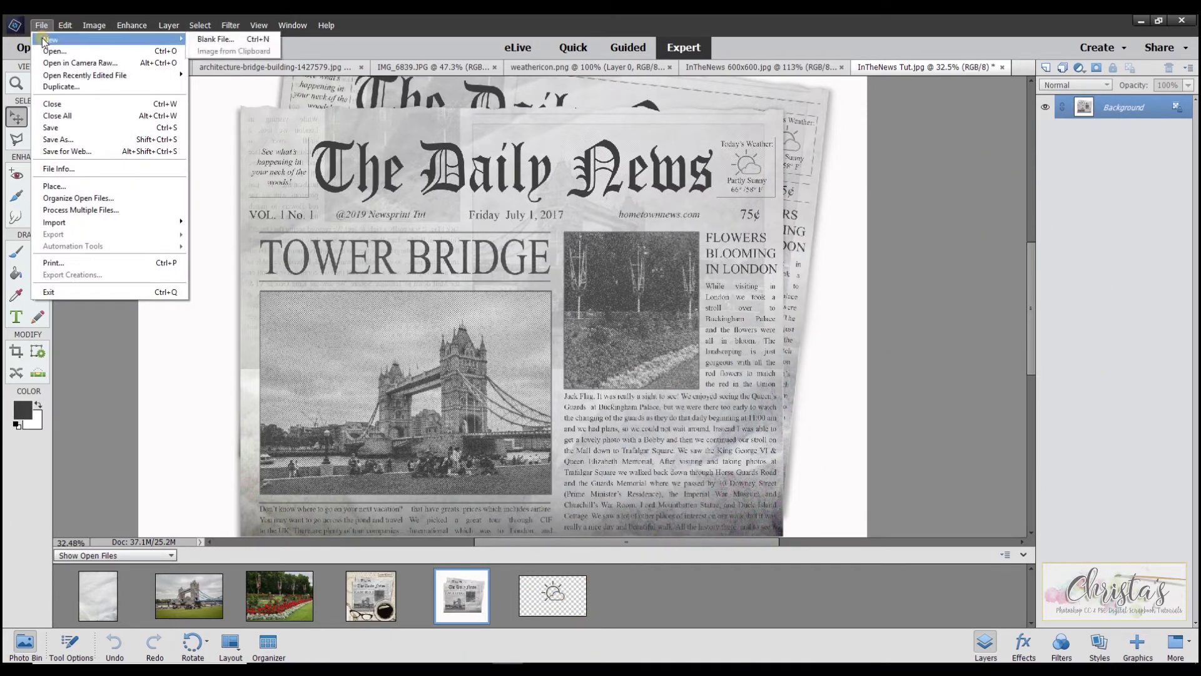
click(239, 41)
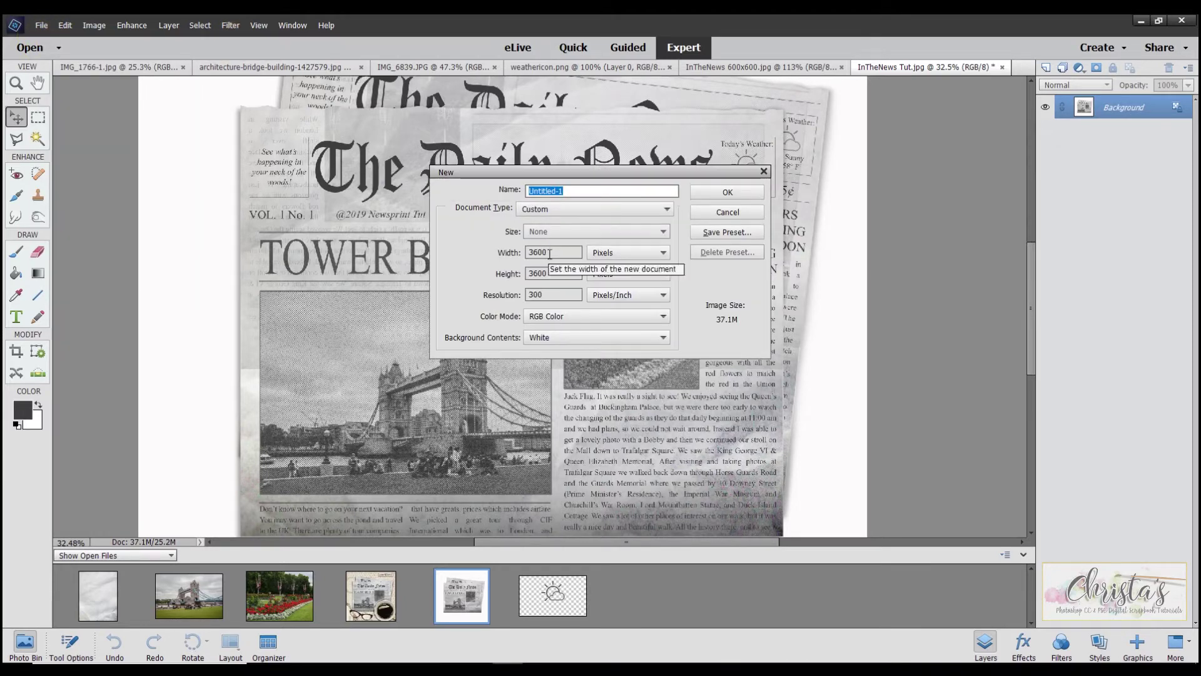
click(629, 252)
click(655, 276)
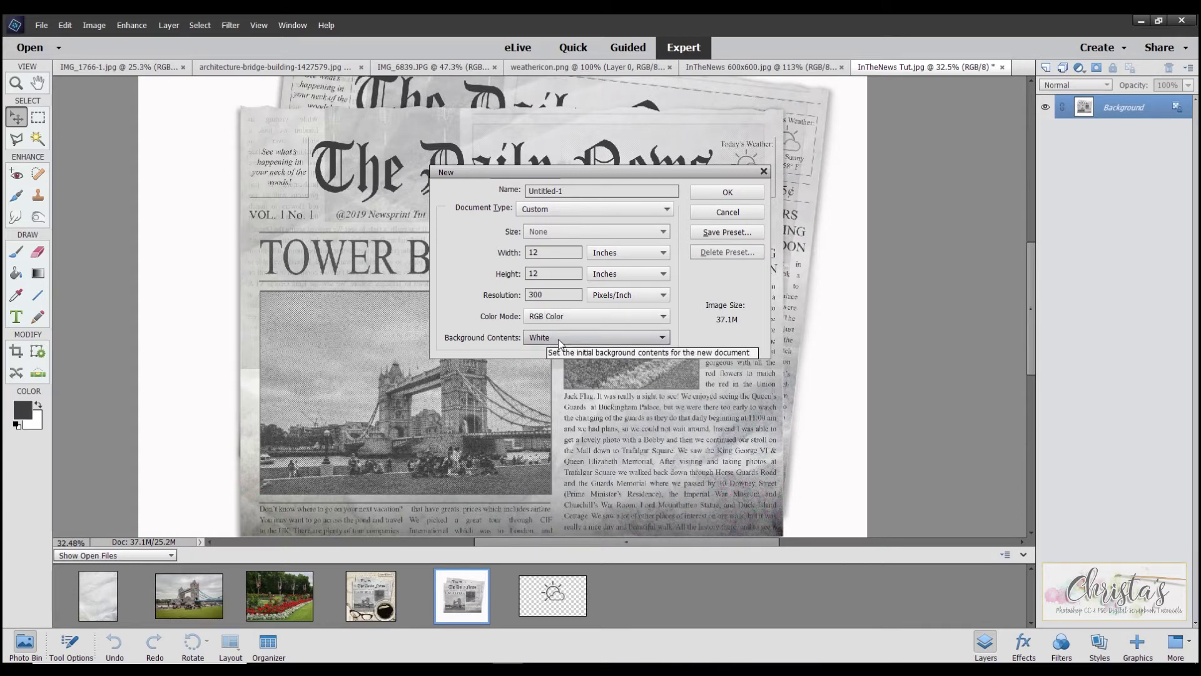
click(727, 193)
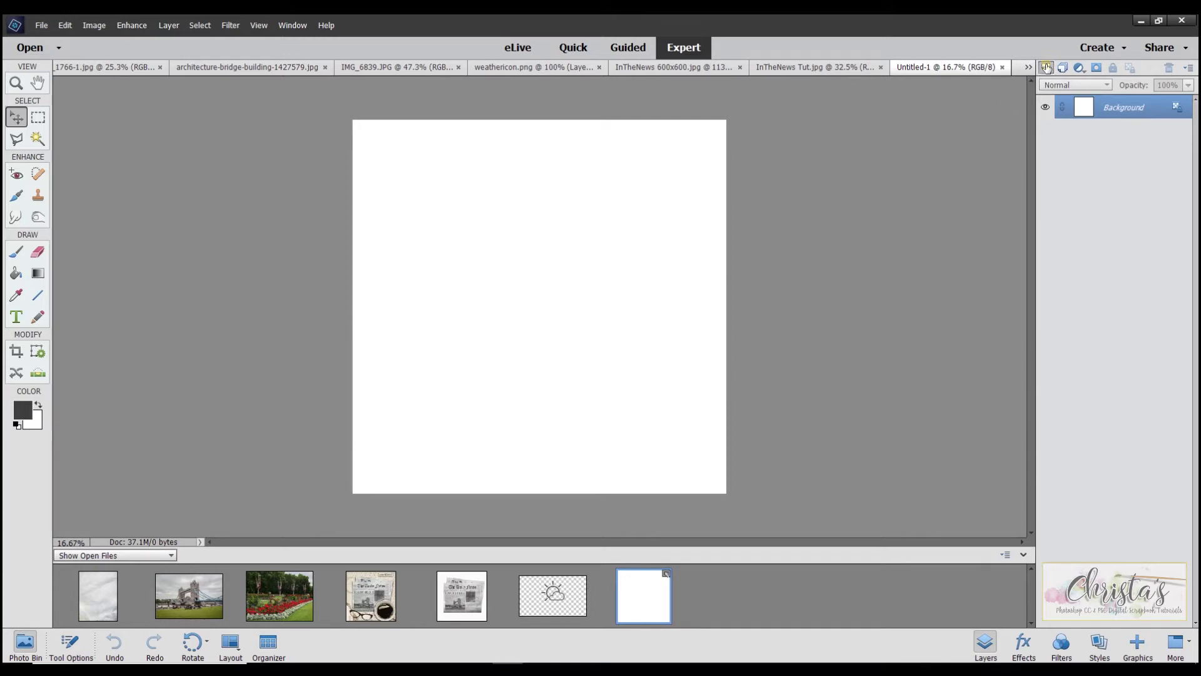
Add a new layer and make a rectangular selection about 52% of the canvas width and 36% of its height
click(1047, 68)
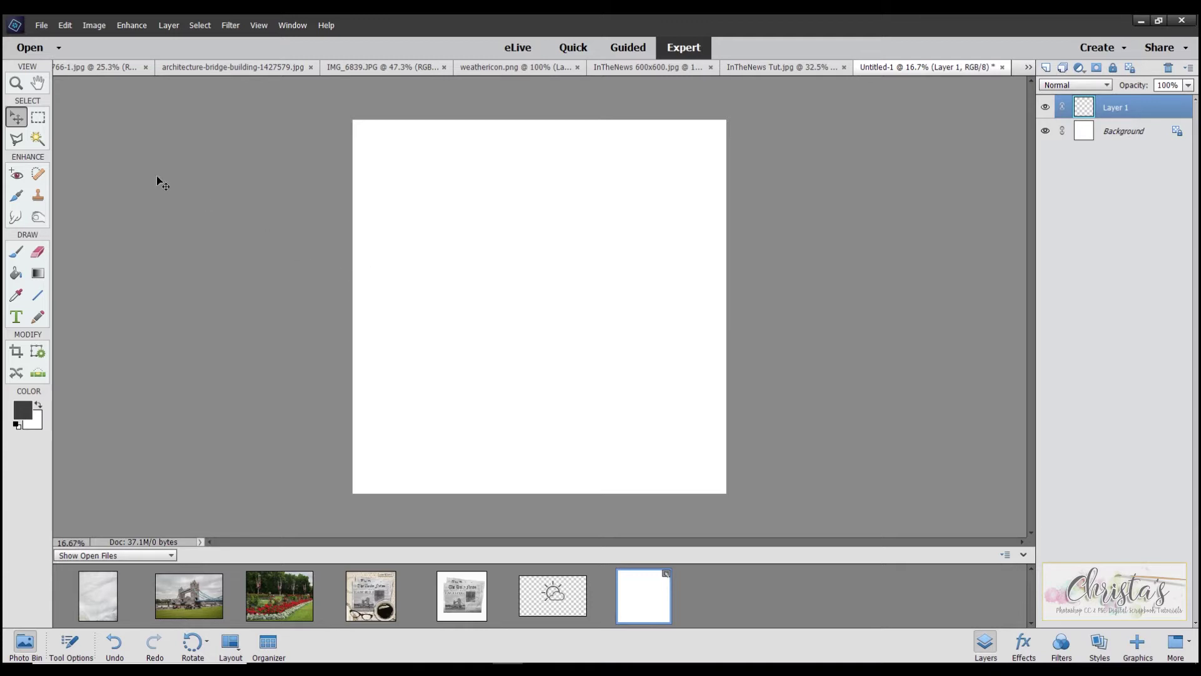
click(39, 118)
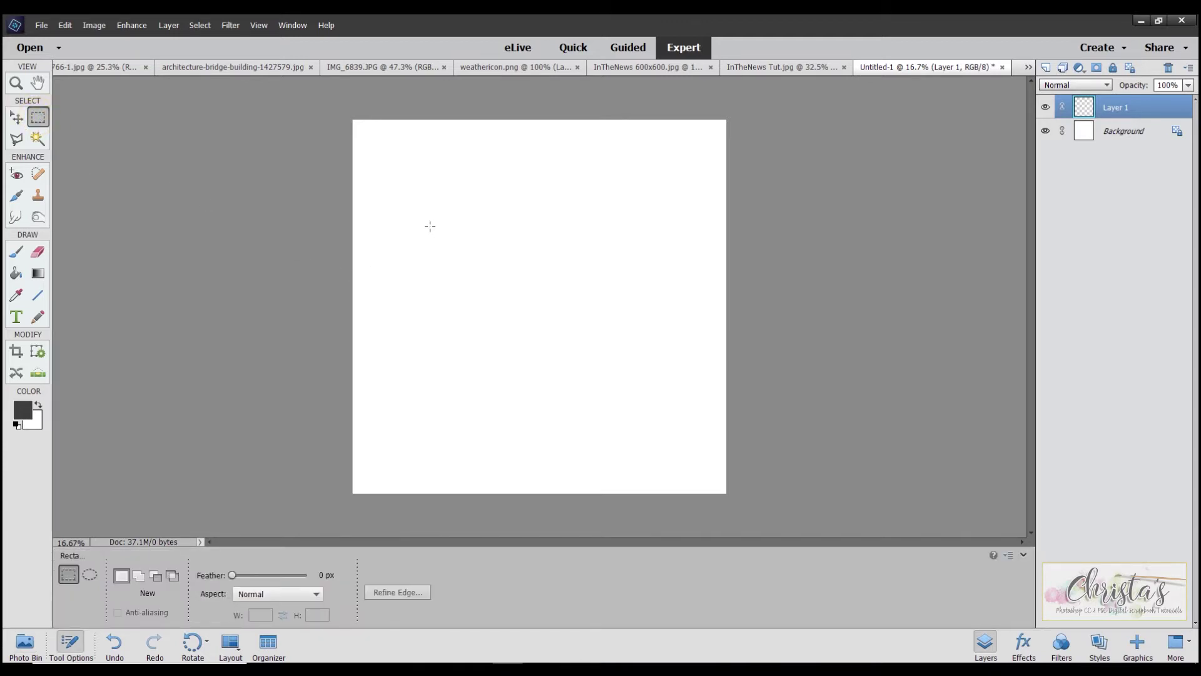
drag(600, 294, 614, 354)
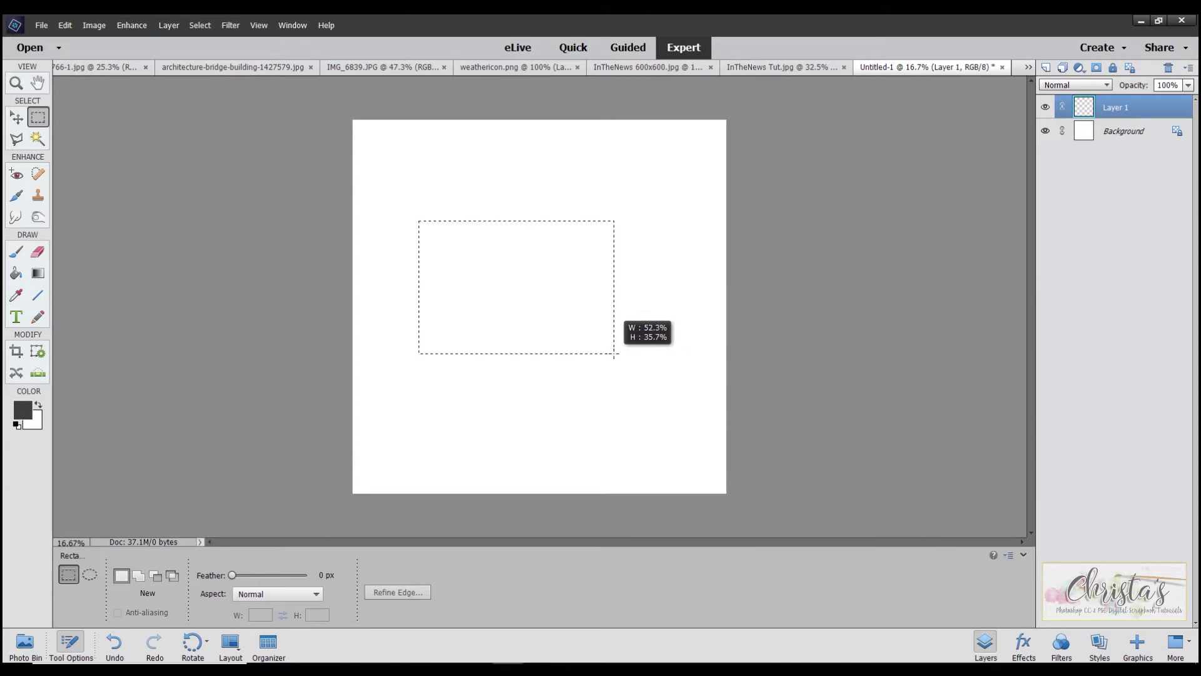
drag(614, 355, 614, 355)
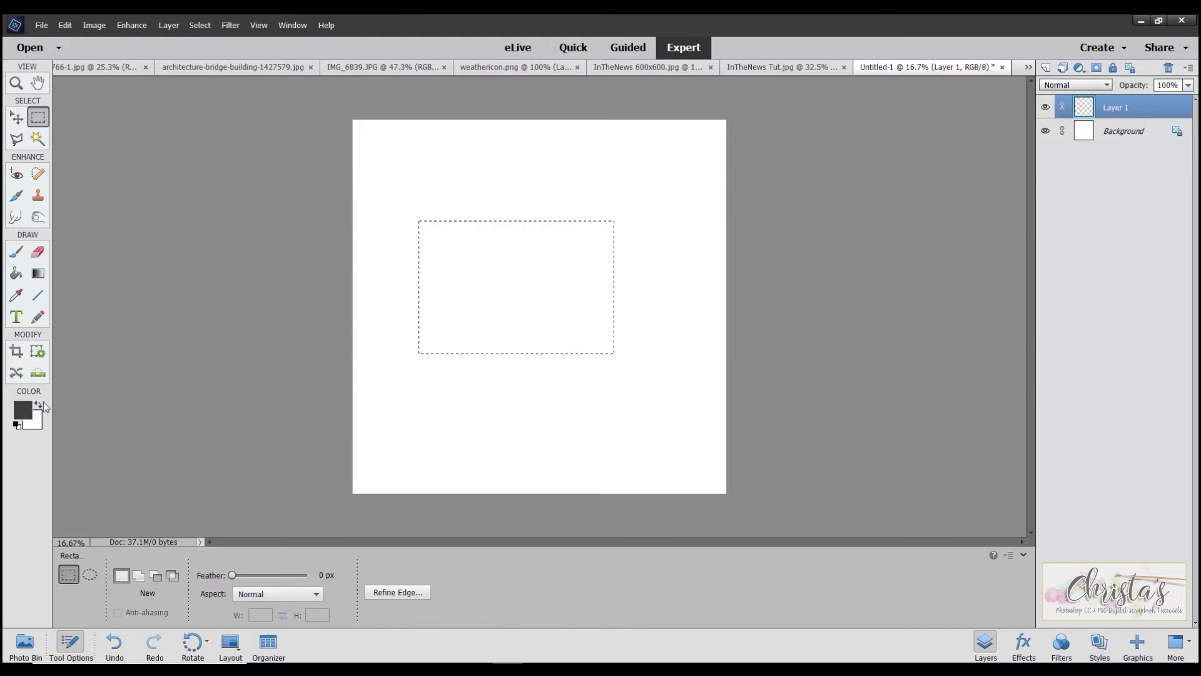
Set the foreground color to light grey e5e1e1, fill the rectangular selection with it on Layer 1 and deselect
click(38, 406)
click(24, 408)
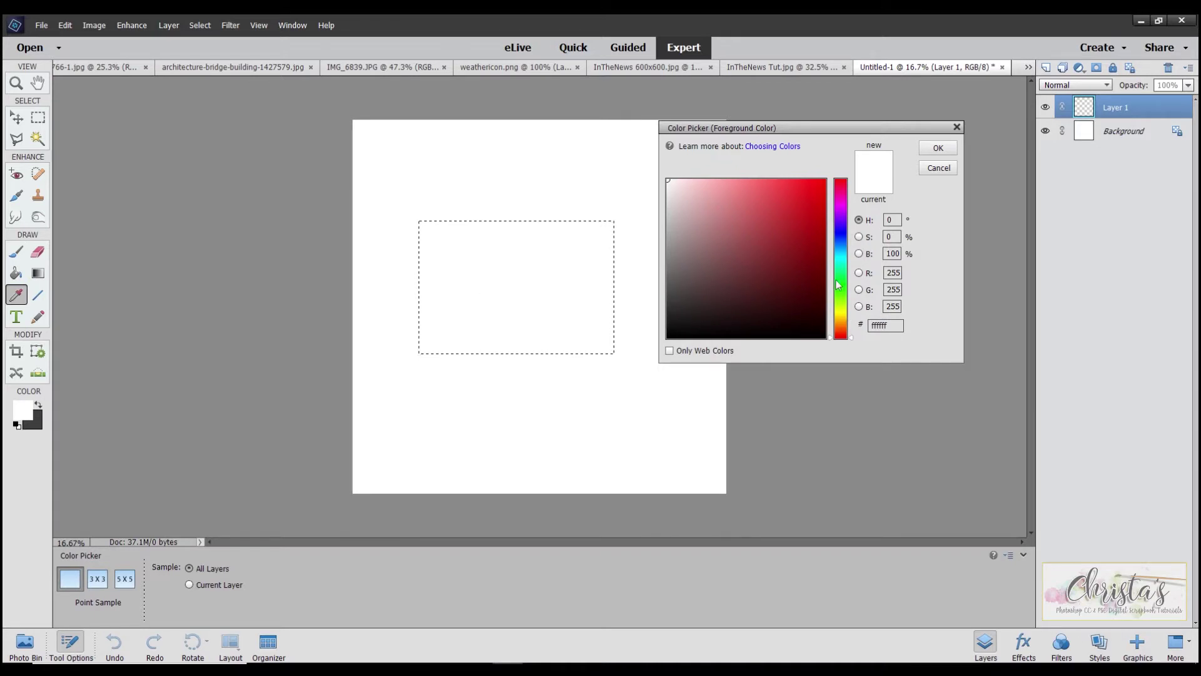
click(670, 196)
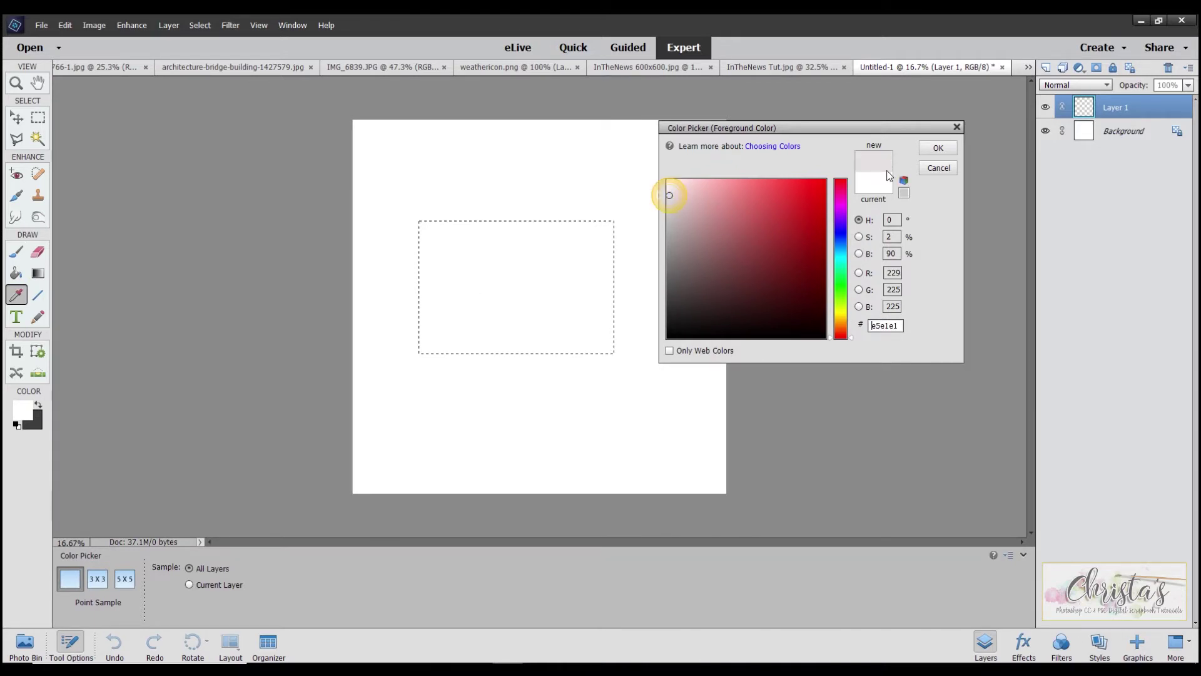
click(932, 151)
click(16, 274)
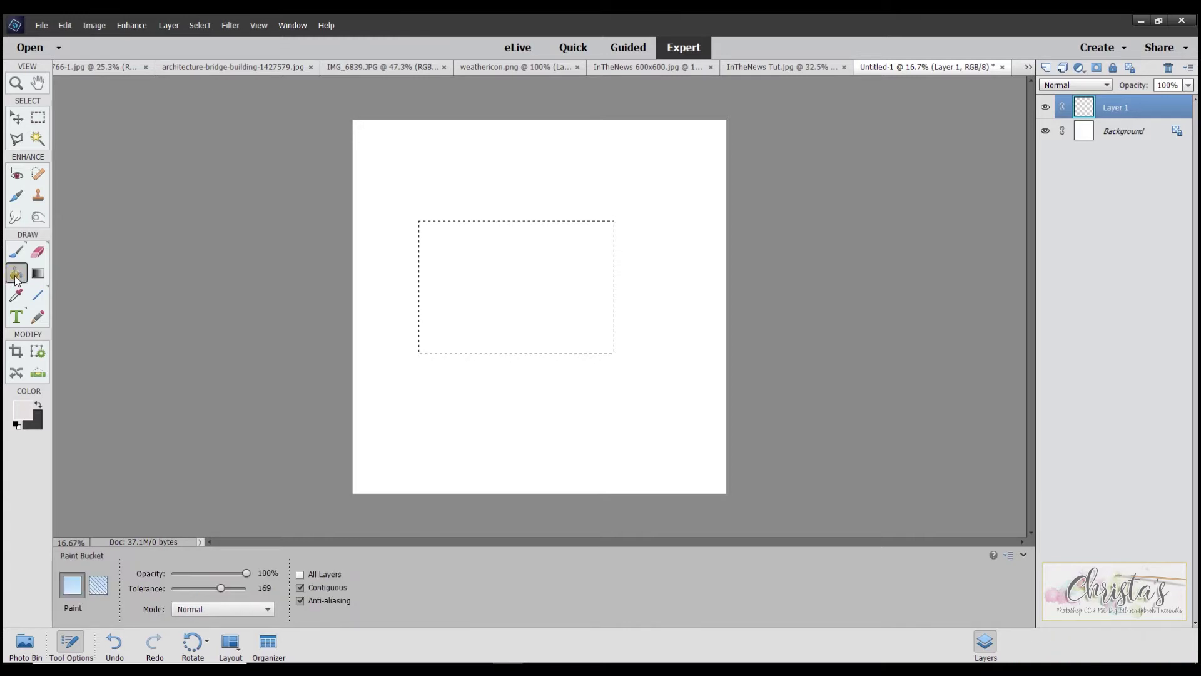
click(484, 290)
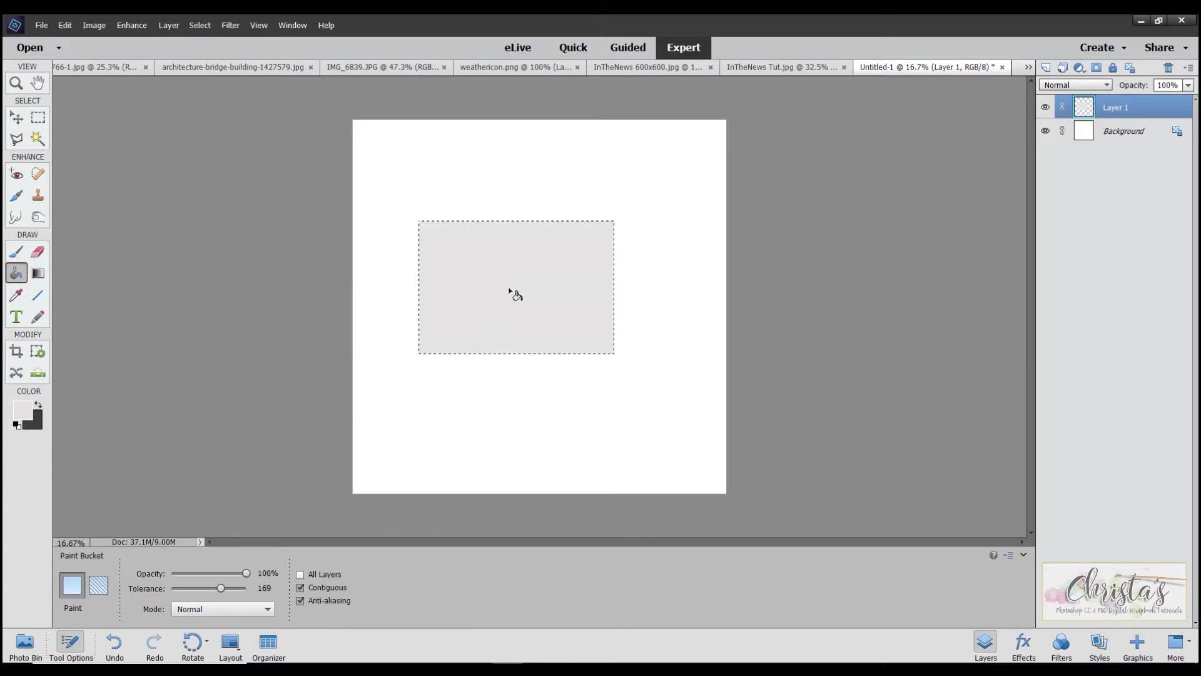
key(ctrl+d)
Move the grey rectangle closer to the canvas centre and scale it proportionally to about 108%
click(15, 119)
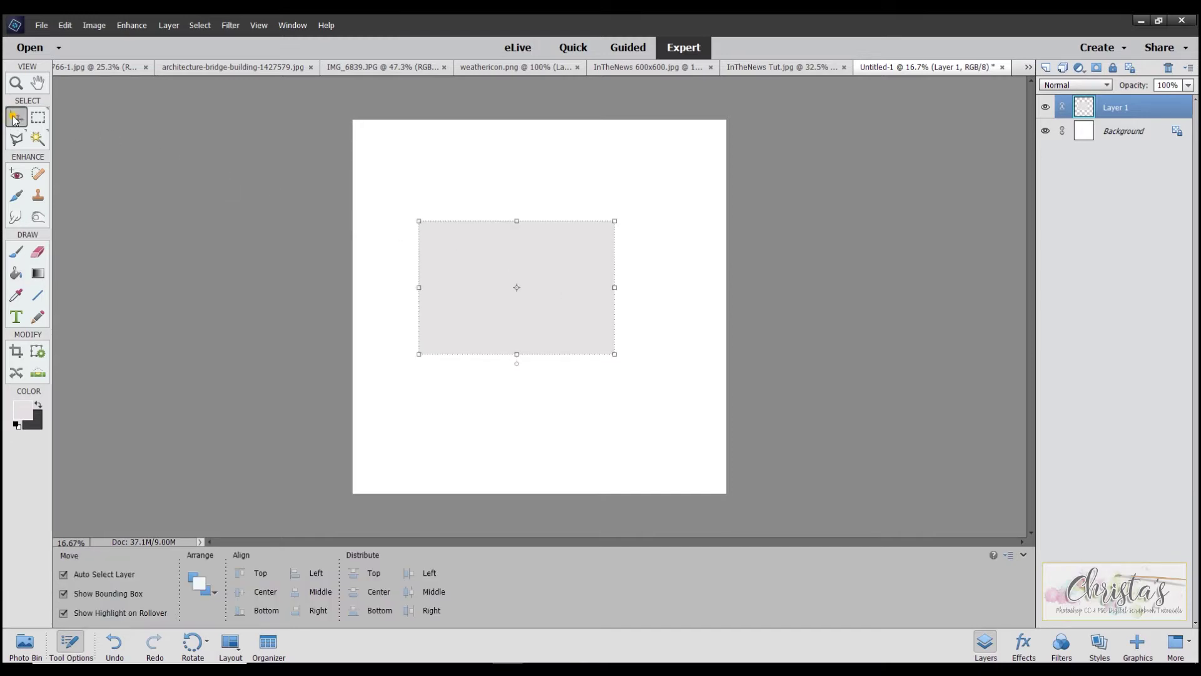
drag(549, 273, 578, 282)
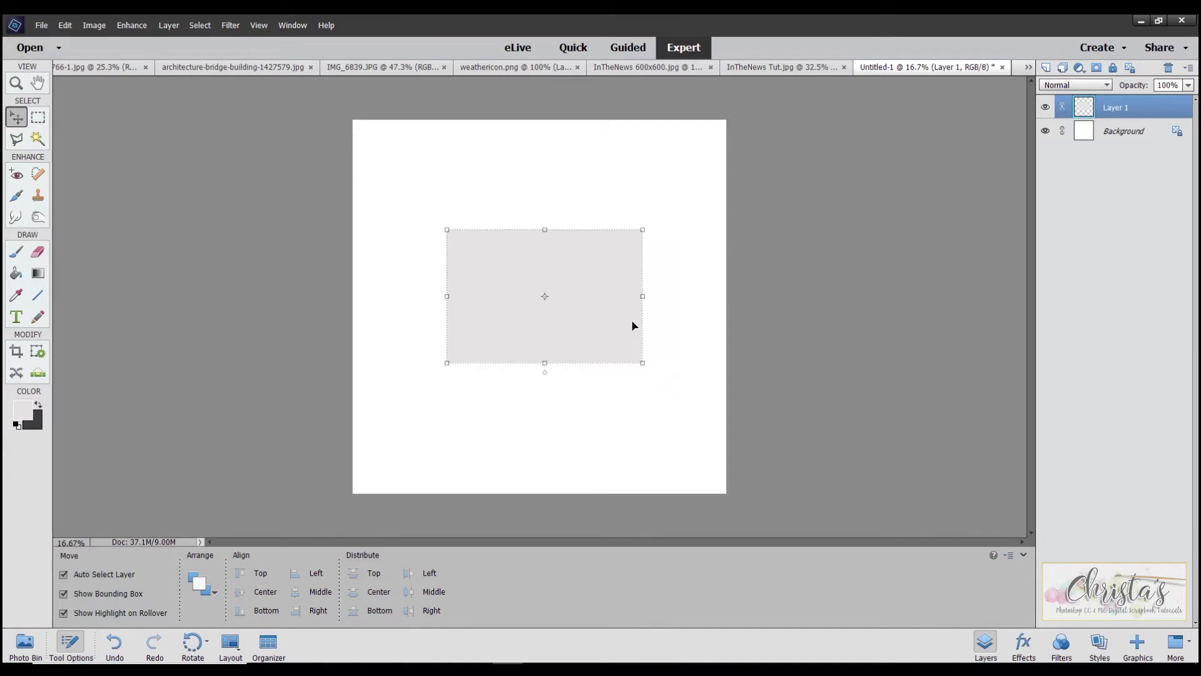
drag(642, 363, 626, 342)
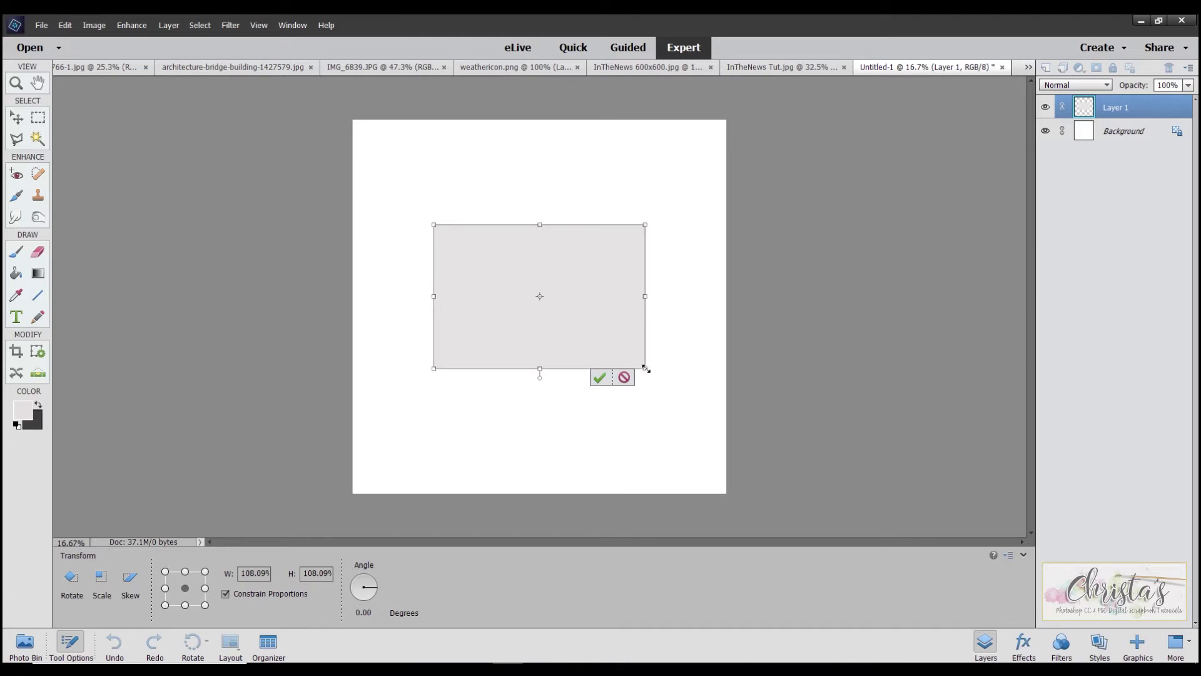
click(600, 378)
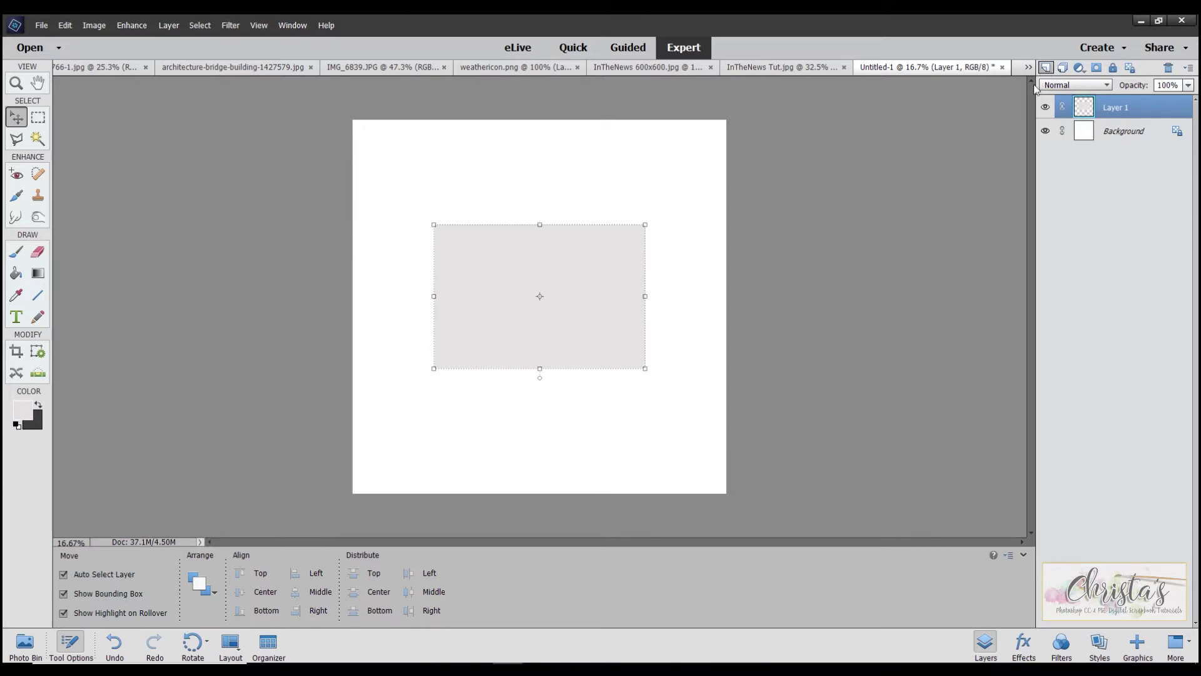
Add the paper texture IMG_1766-1.jpg clipped to the Layer 1 rectangle, shifting it upward so its creased lower part fills the shape
click(25, 643)
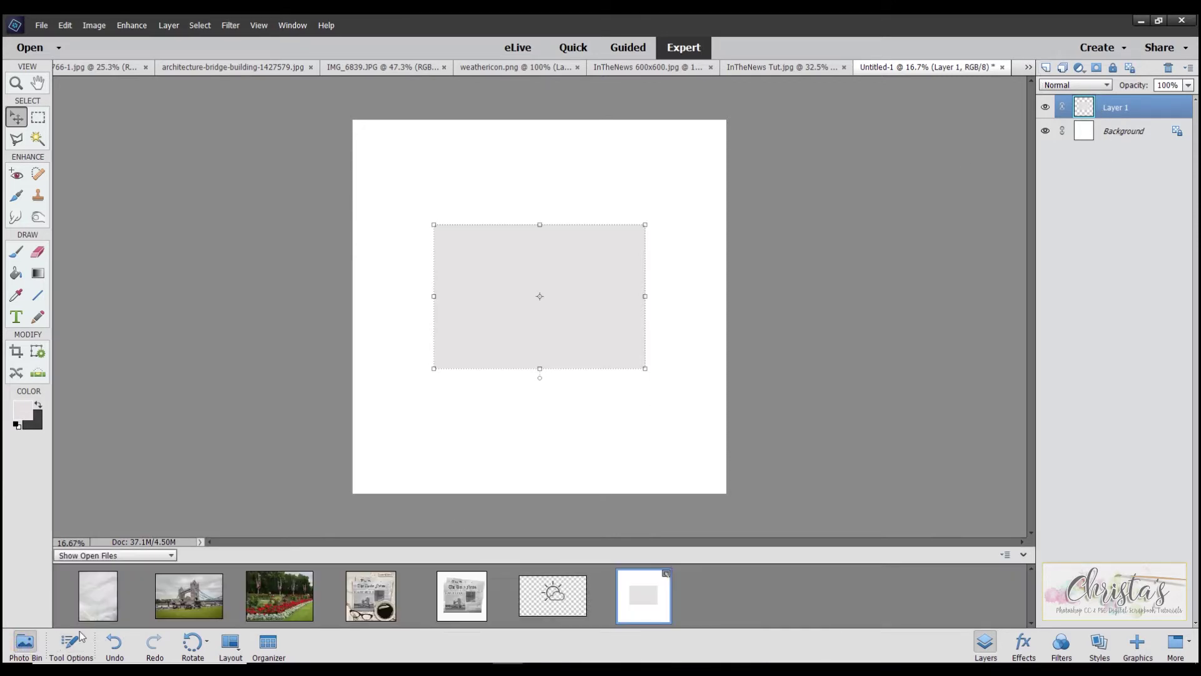
drag(96, 603, 542, 307)
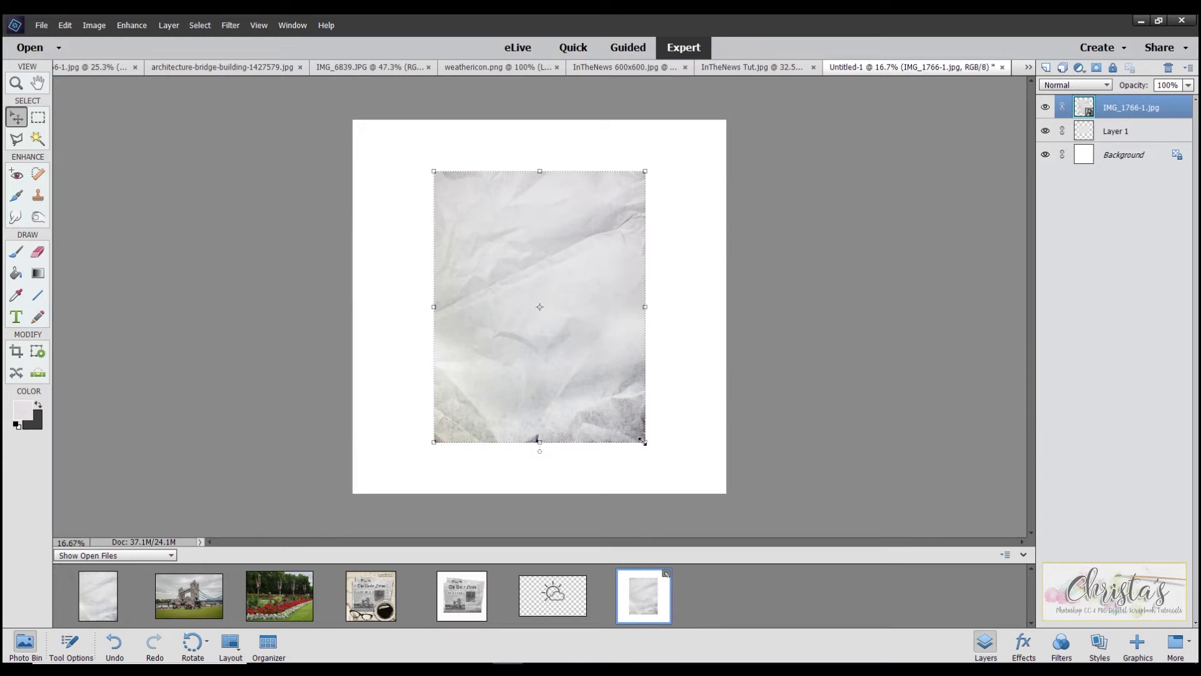
right_click(1121, 111)
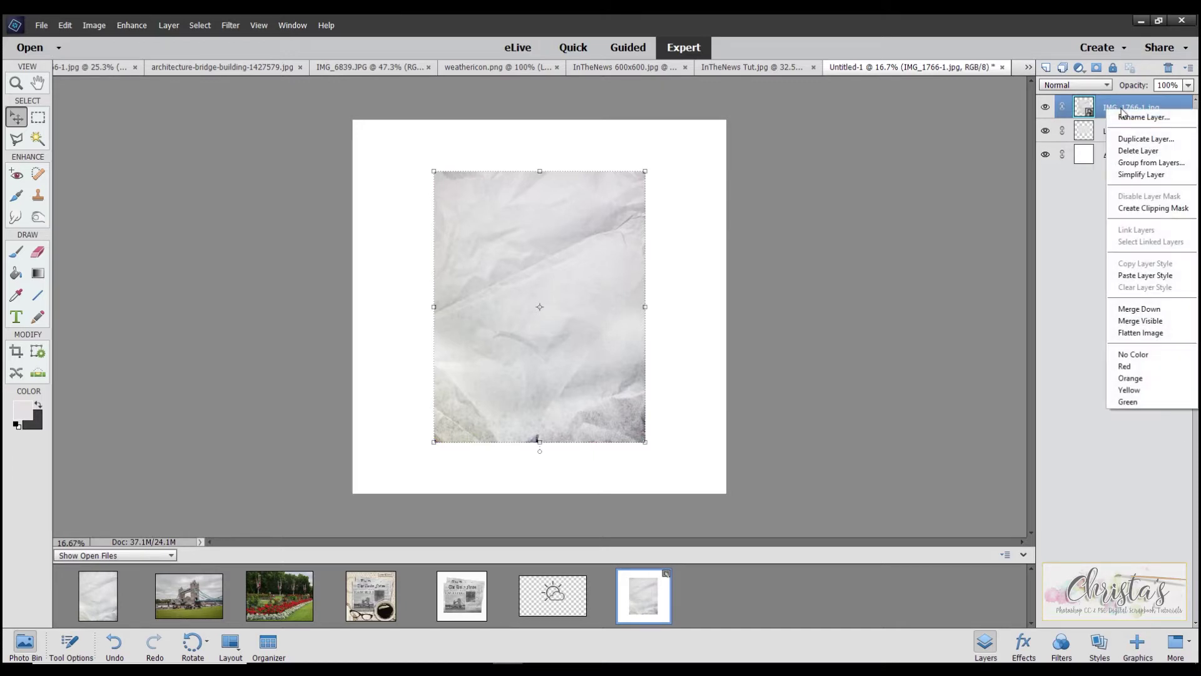
click(1158, 209)
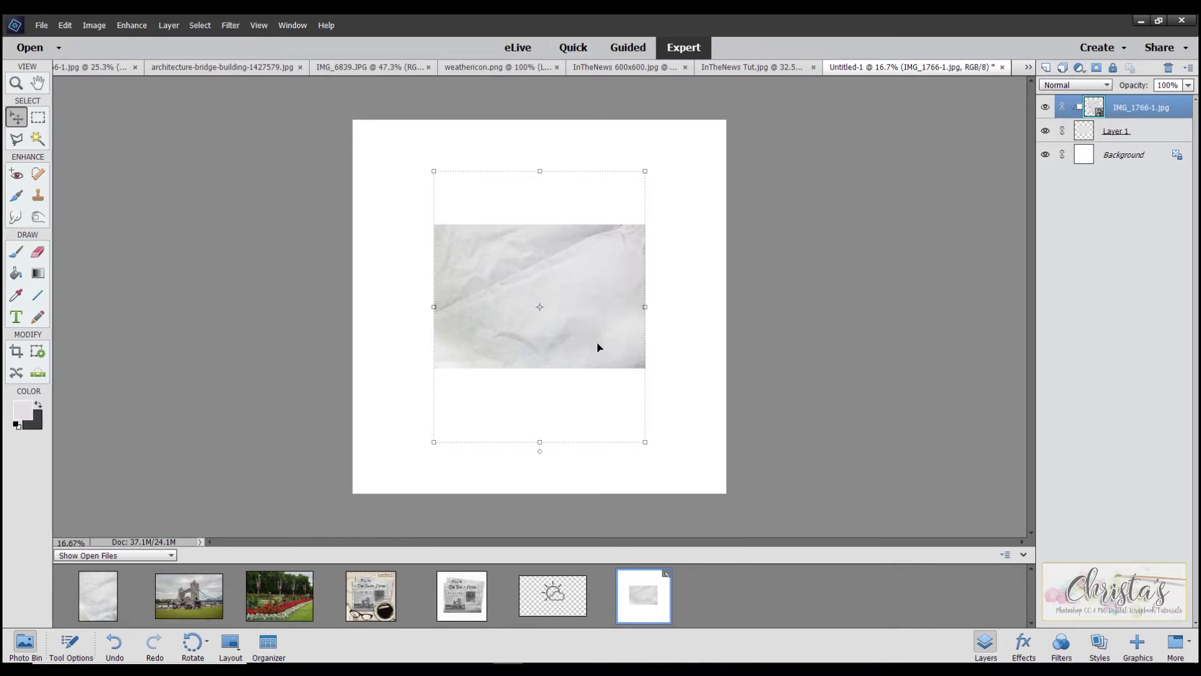
drag(598, 348, 602, 289)
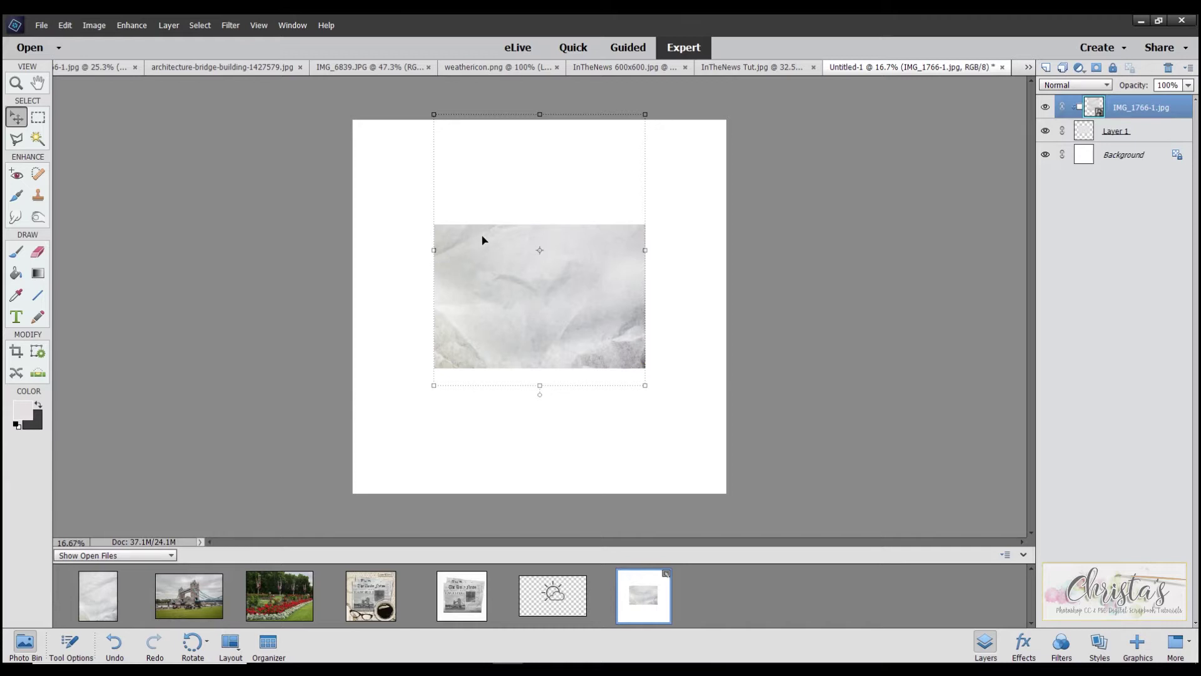
Link the paper texture layer with Layer 1 and add a layer mask to Layer 1
ctrl+click(1143, 133)
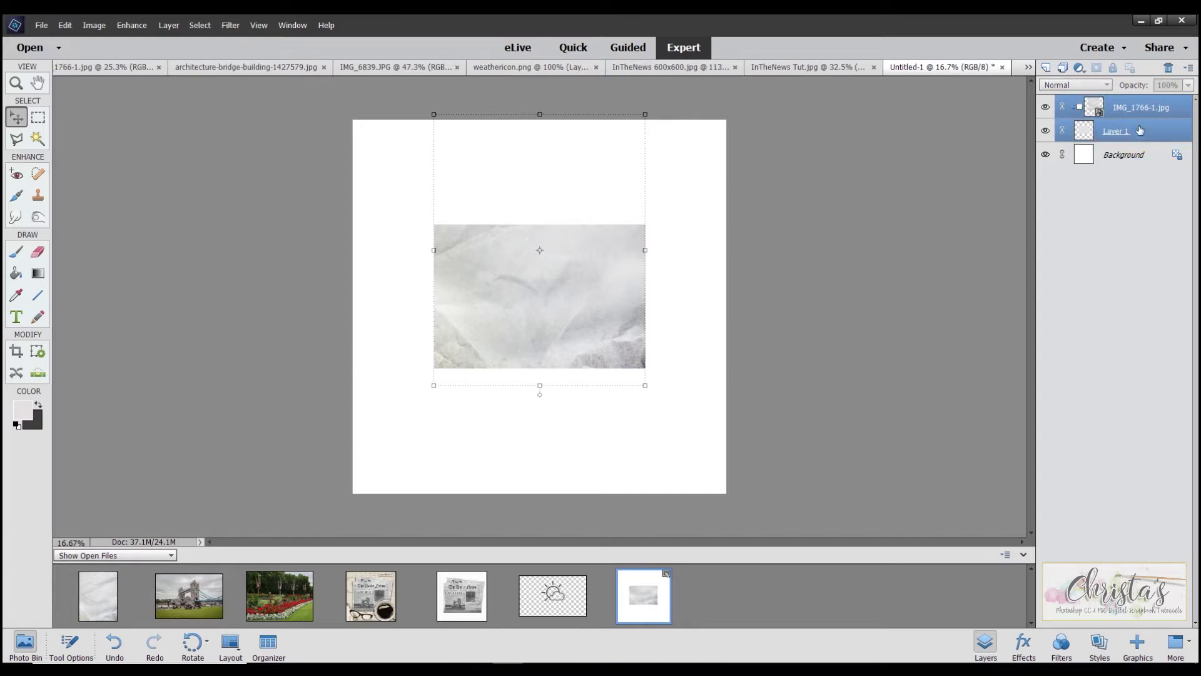
click(1062, 132)
click(1137, 130)
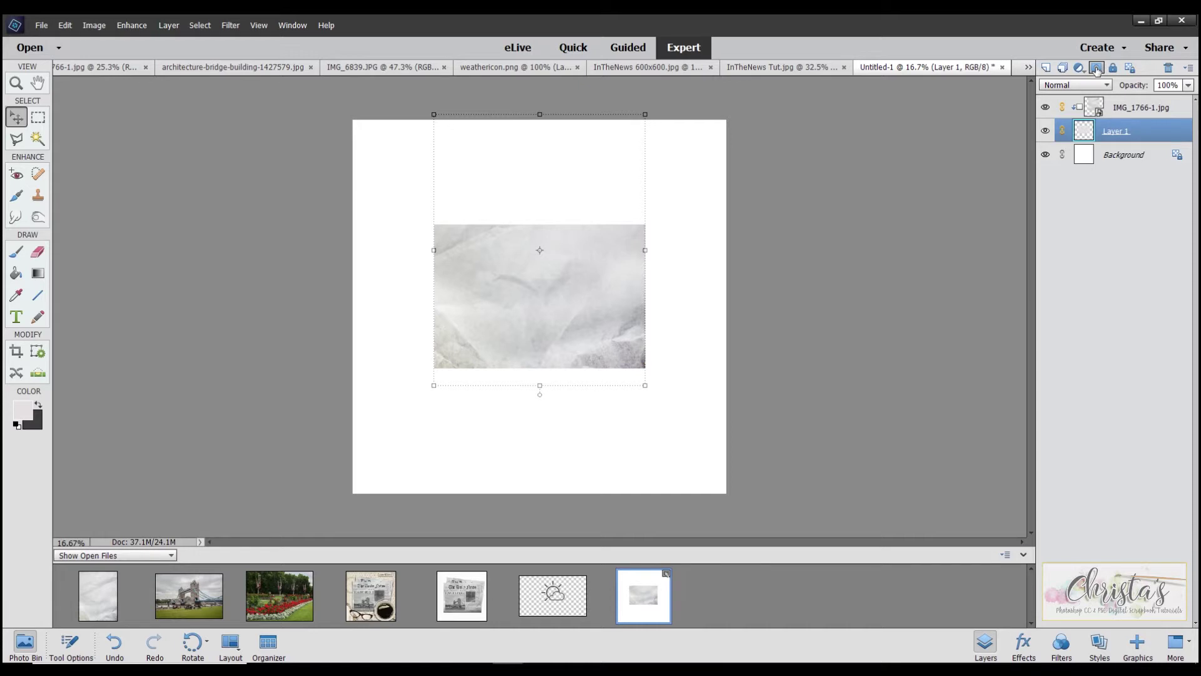
click(1097, 68)
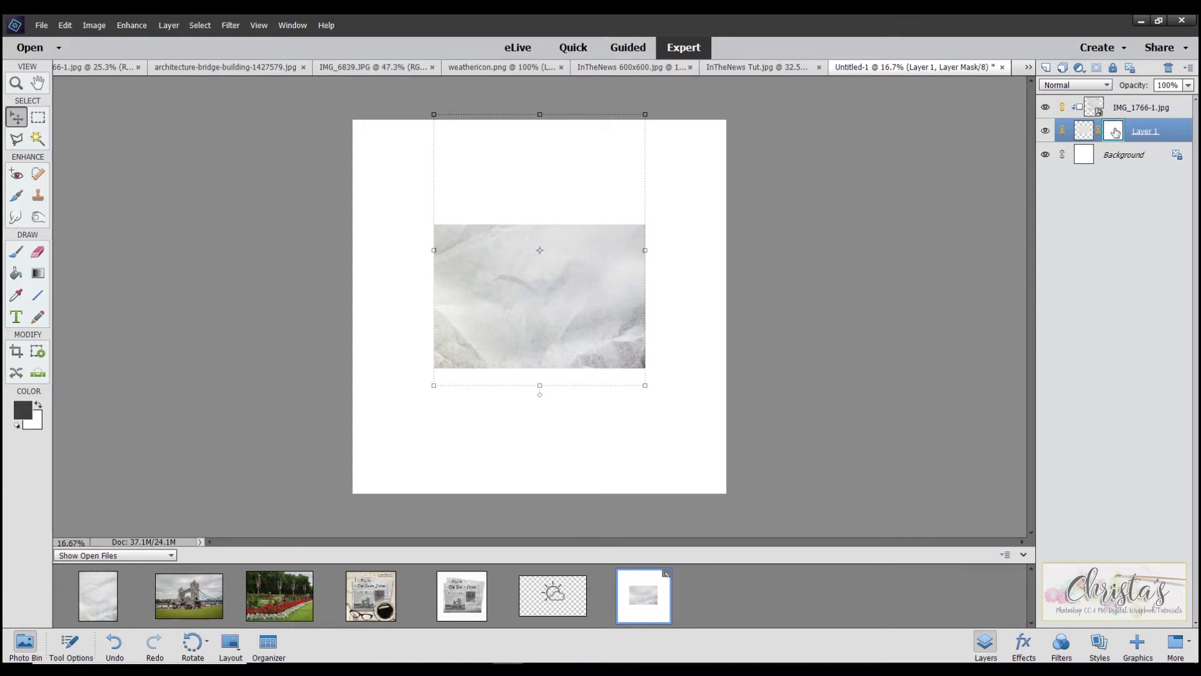
Select a thin strip along the paper's upper edge with the Polygonal Lasso, giving its lower side an irregular wavy outline
click(18, 143)
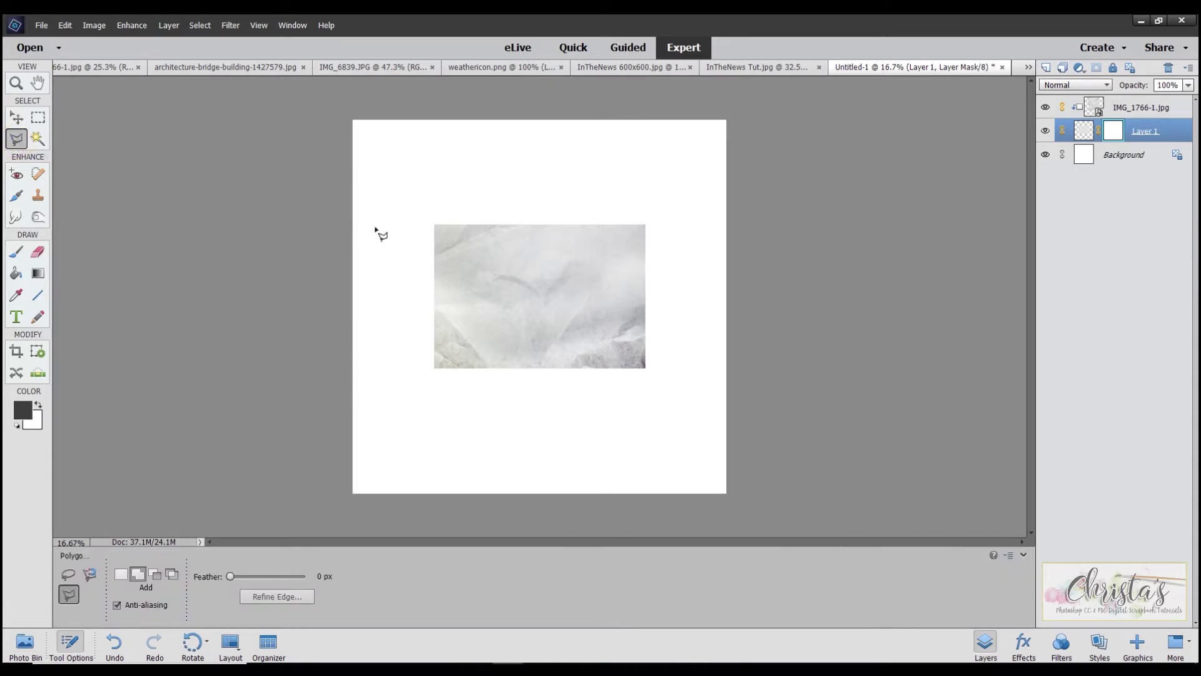
scroll(488, 256, up, 2)
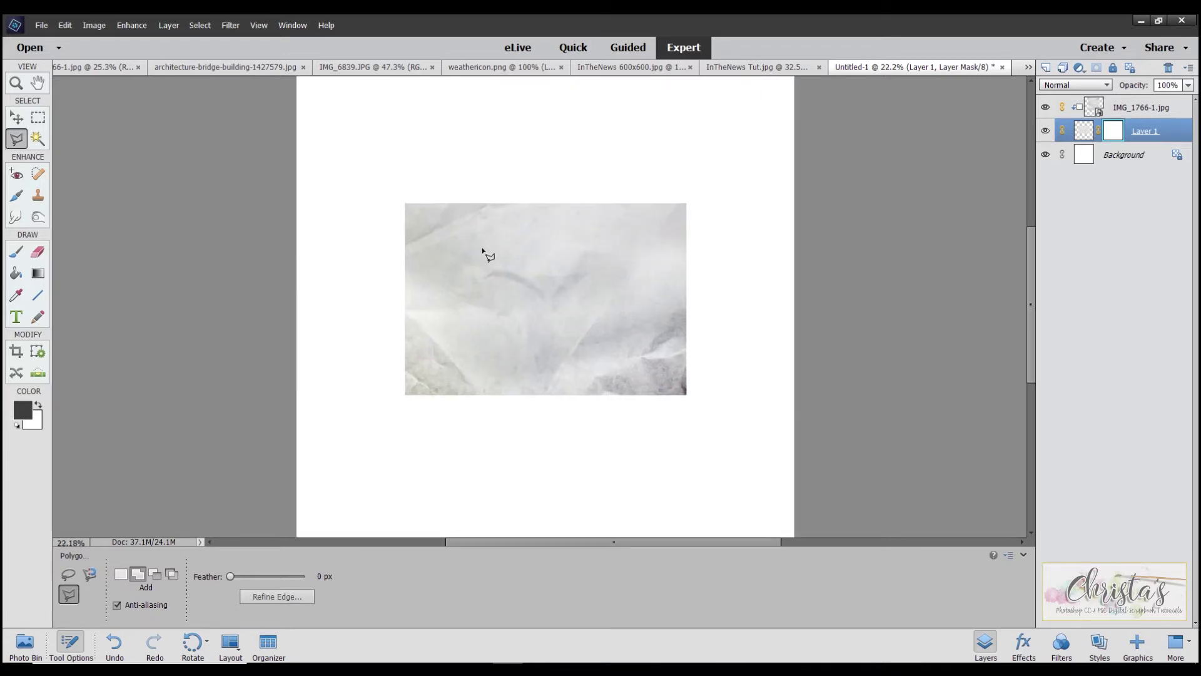
scroll(485, 253, up, 2)
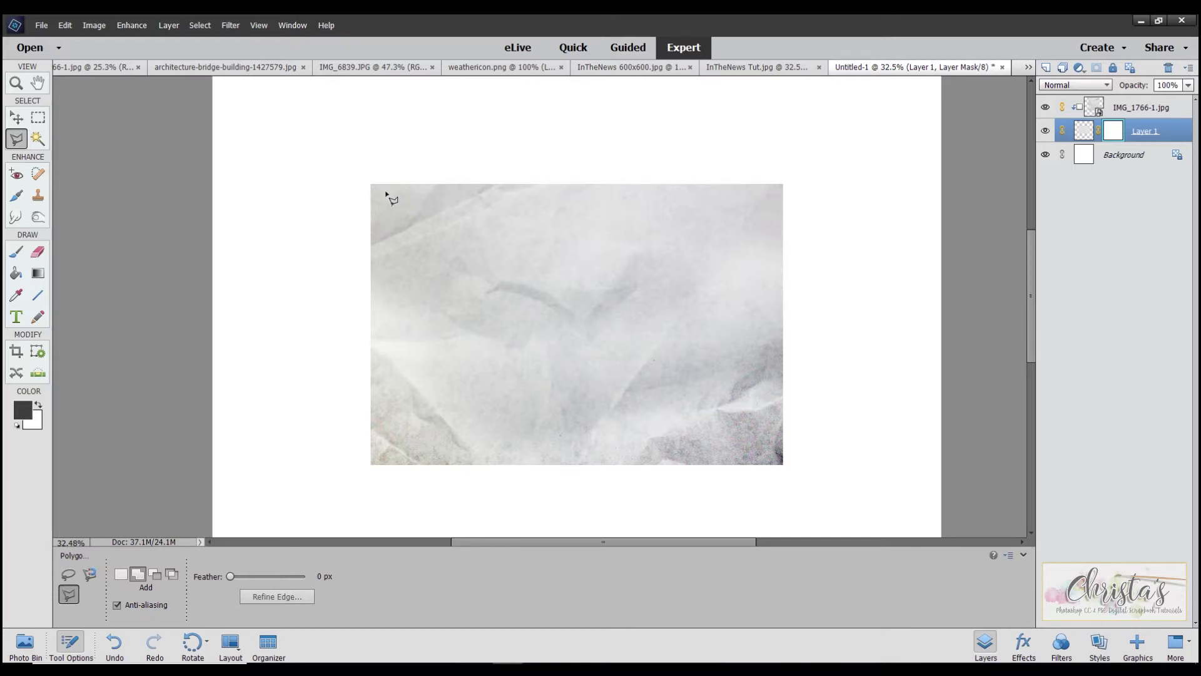
click(364, 182)
click(389, 188)
click(399, 187)
click(405, 186)
click(412, 186)
click(421, 187)
click(429, 188)
click(449, 187)
click(462, 185)
click(476, 187)
click(481, 189)
click(492, 188)
click(503, 187)
click(524, 188)
click(535, 188)
click(545, 186)
click(556, 187)
click(569, 187)
click(585, 186)
click(600, 188)
click(611, 187)
click(626, 187)
click(637, 187)
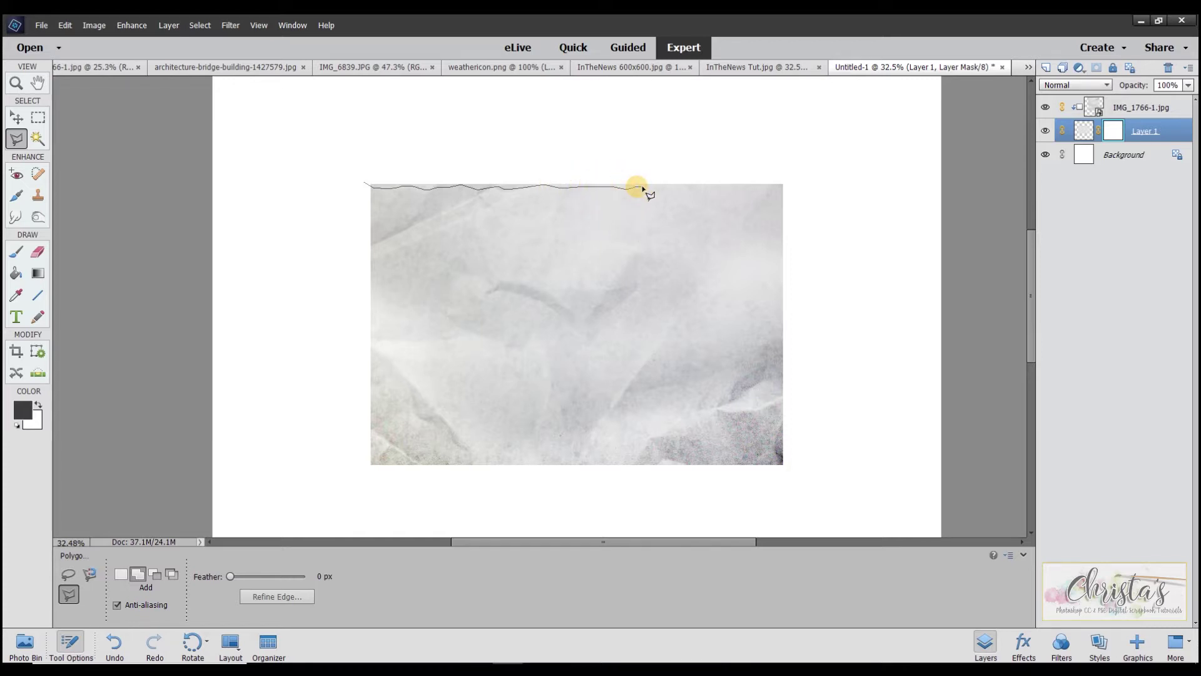
click(653, 186)
click(672, 186)
click(681, 188)
click(696, 187)
click(707, 187)
click(729, 186)
click(740, 186)
click(770, 186)
click(777, 187)
click(782, 187)
click(783, 186)
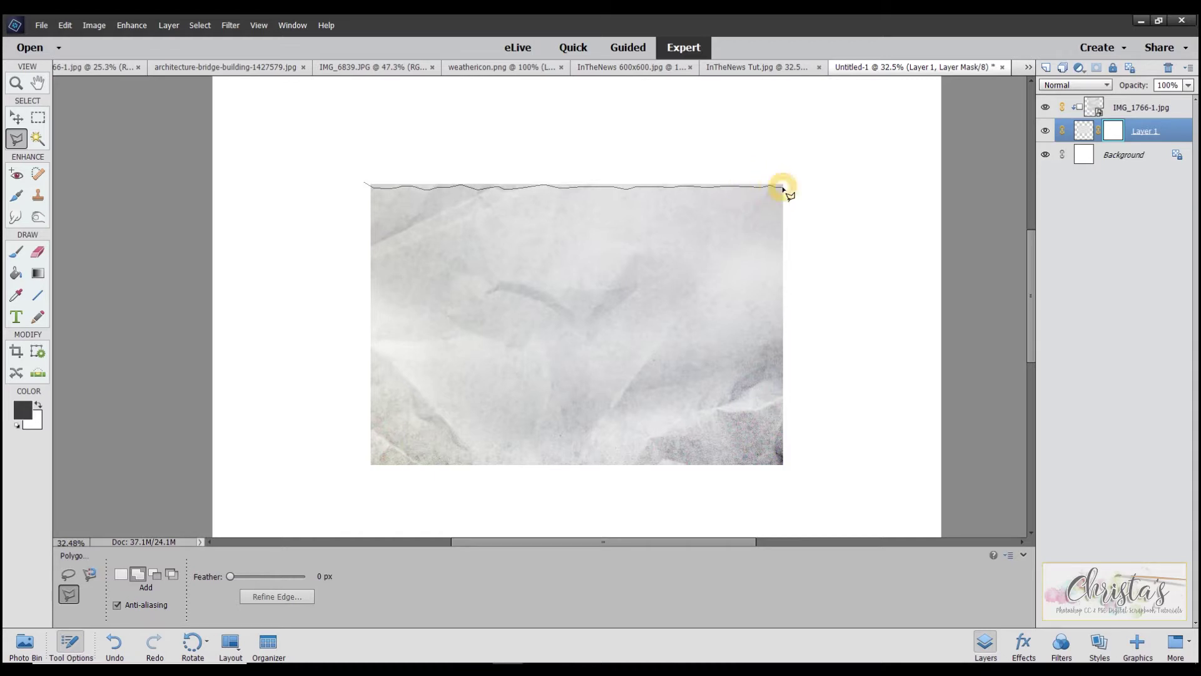
click(791, 182)
click(792, 174)
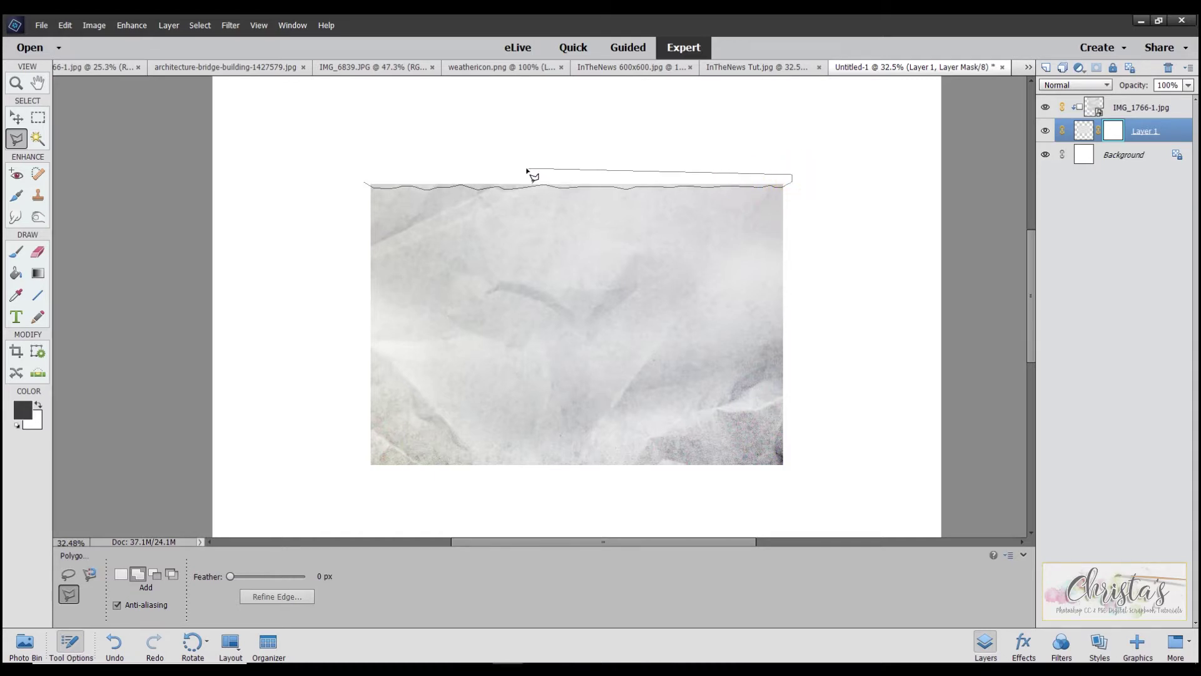
click(355, 178)
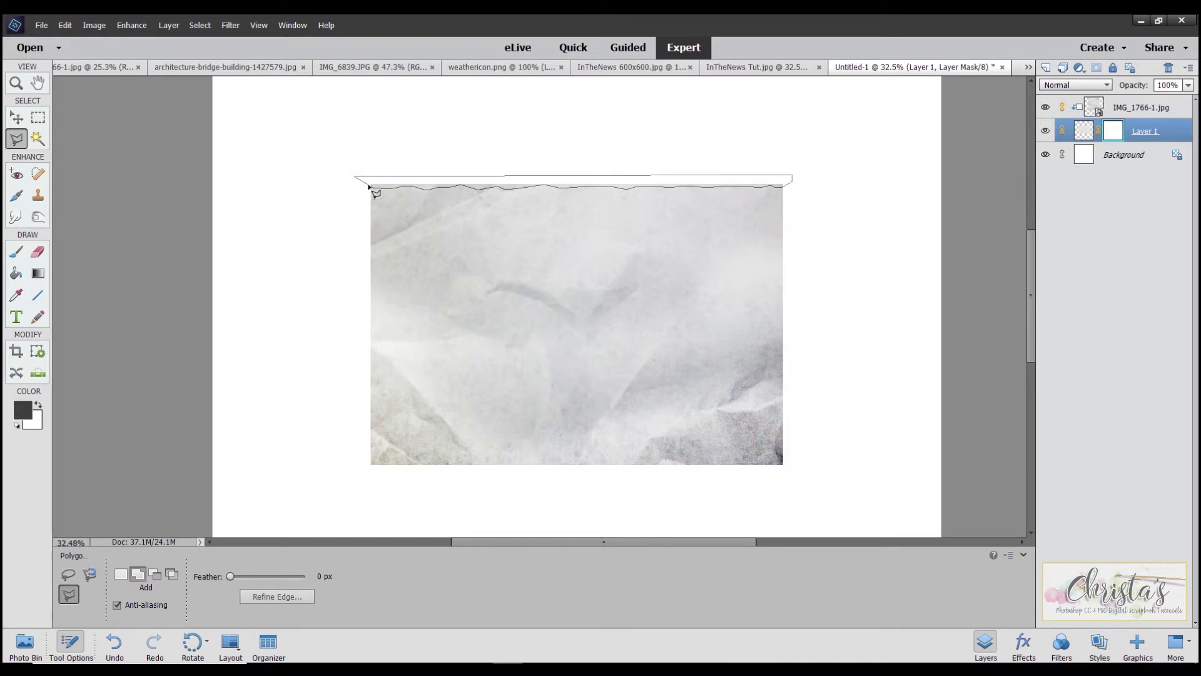
click(369, 186)
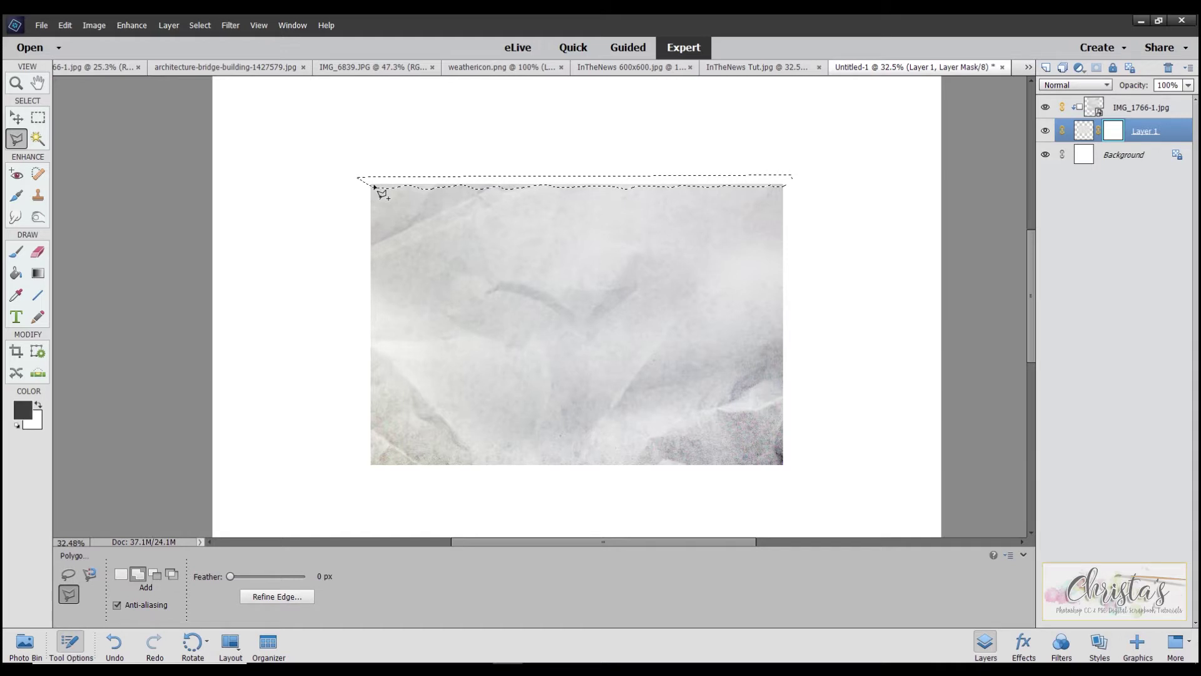
Fill the jagged strip selection with dark grey on Layer 1's mask using the Paint Bucket, and deselect
click(15, 119)
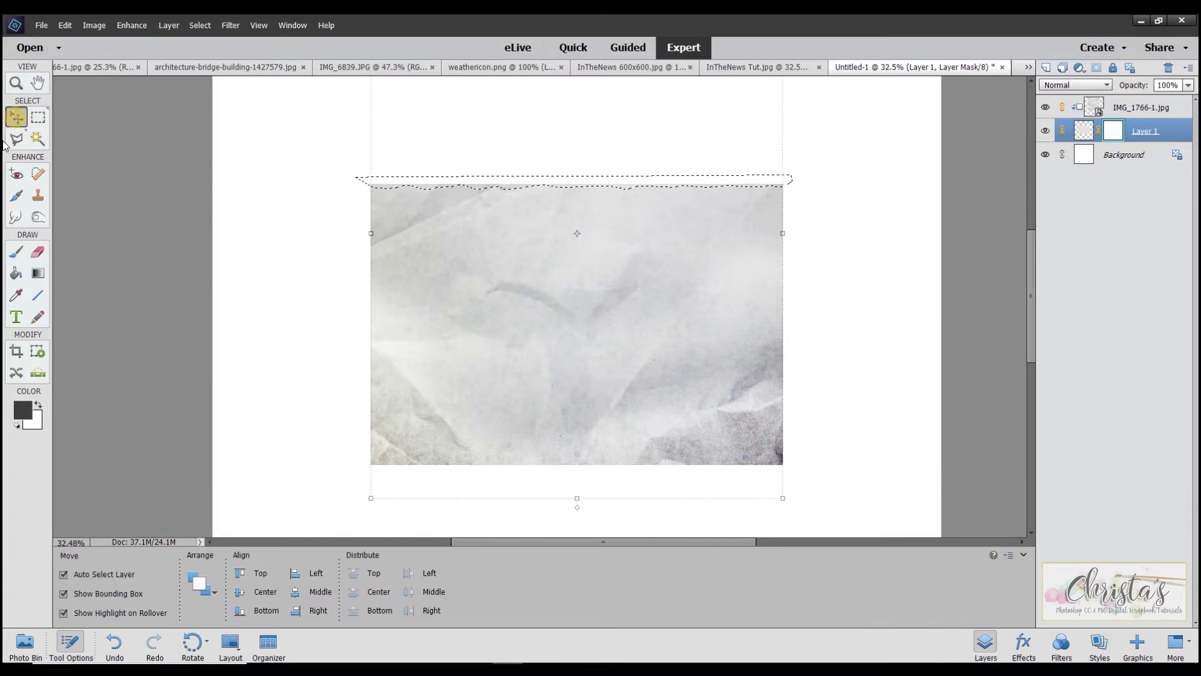
click(16, 275)
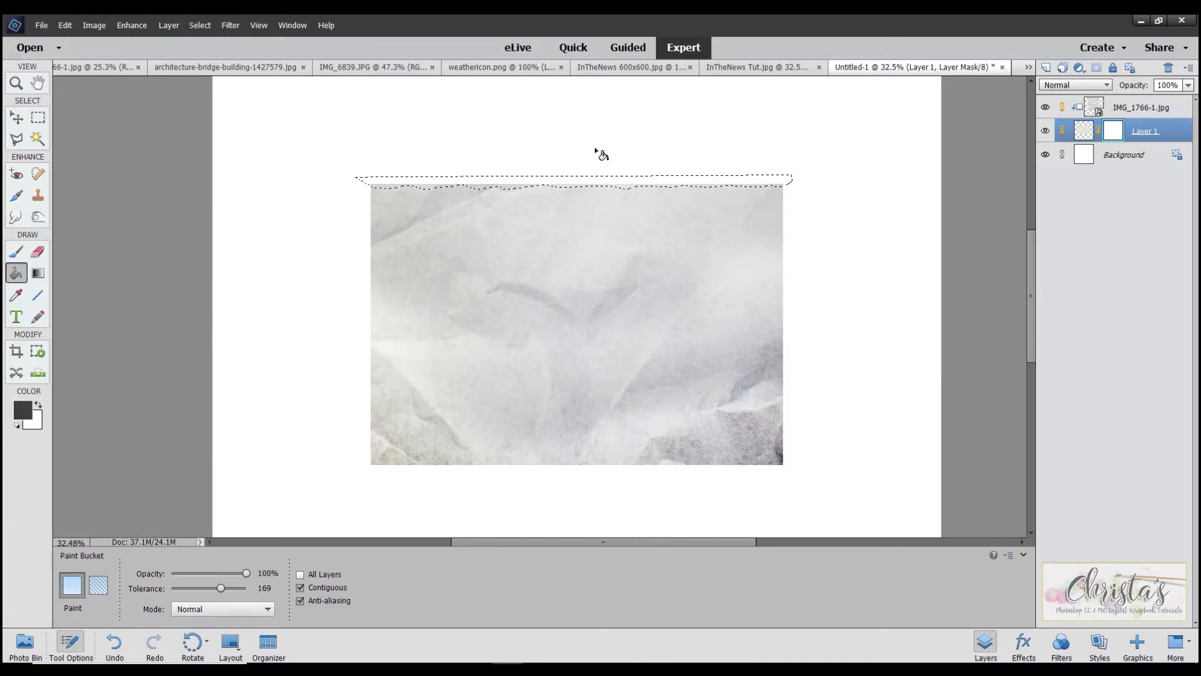
click(571, 180)
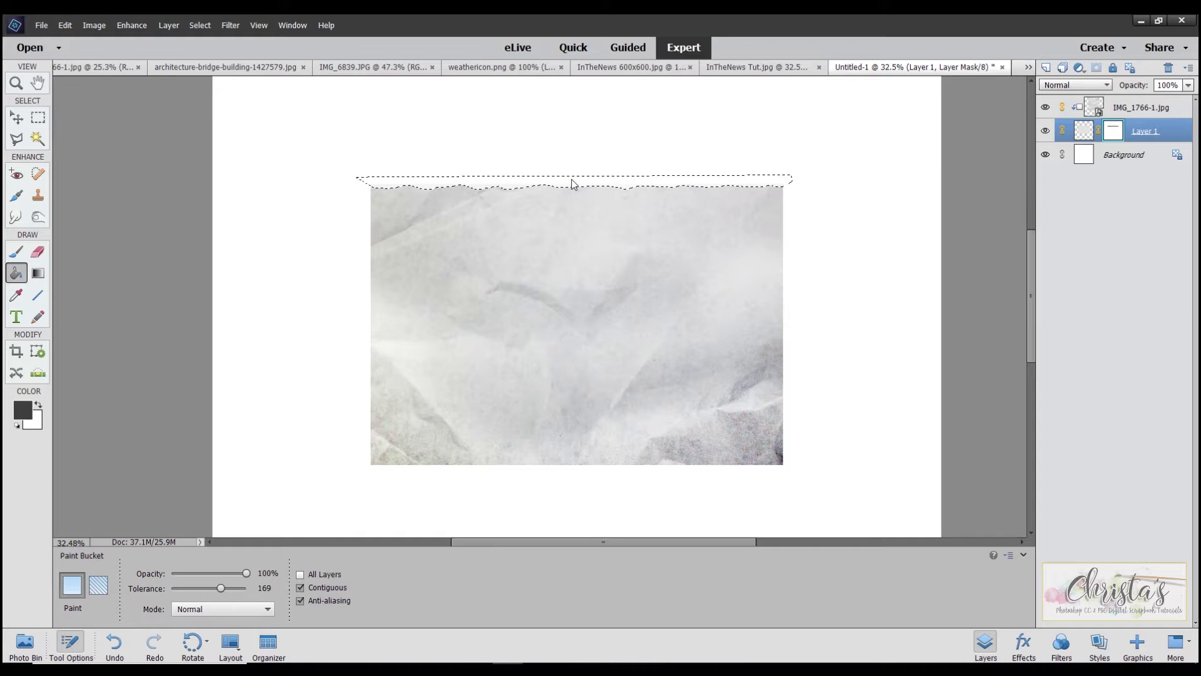
click(754, 182)
key(ctrl+d)
Check the foreground color's hex code in the color picker and keep it
click(24, 413)
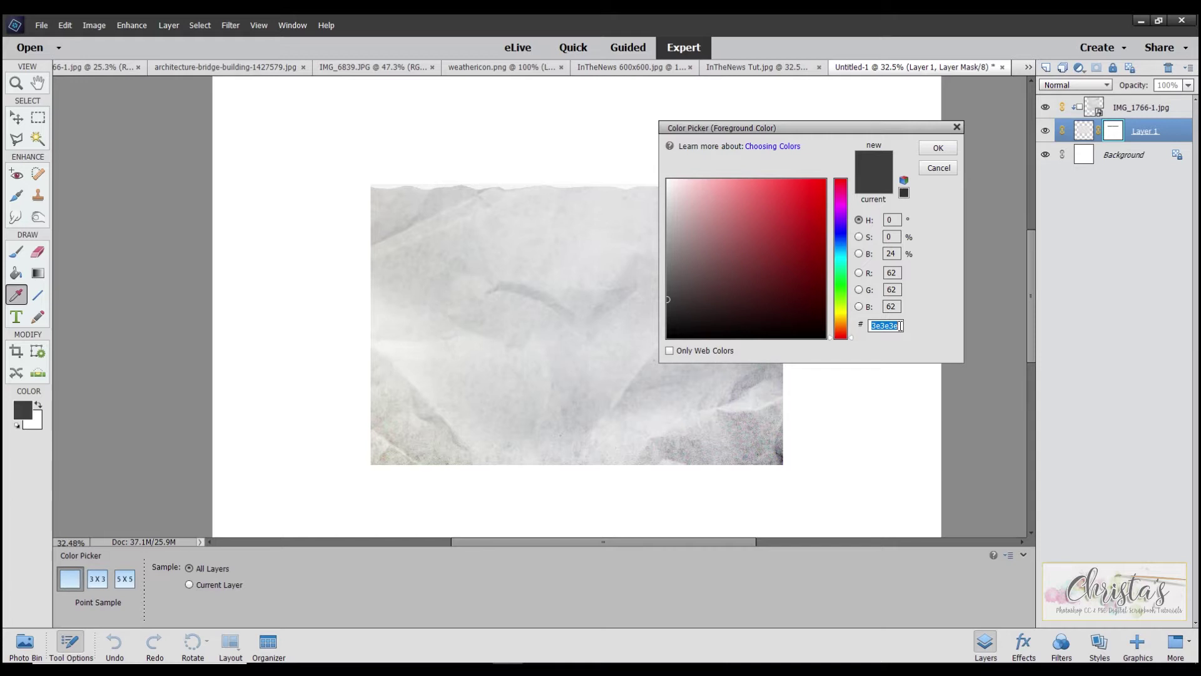
click(936, 149)
key(k)
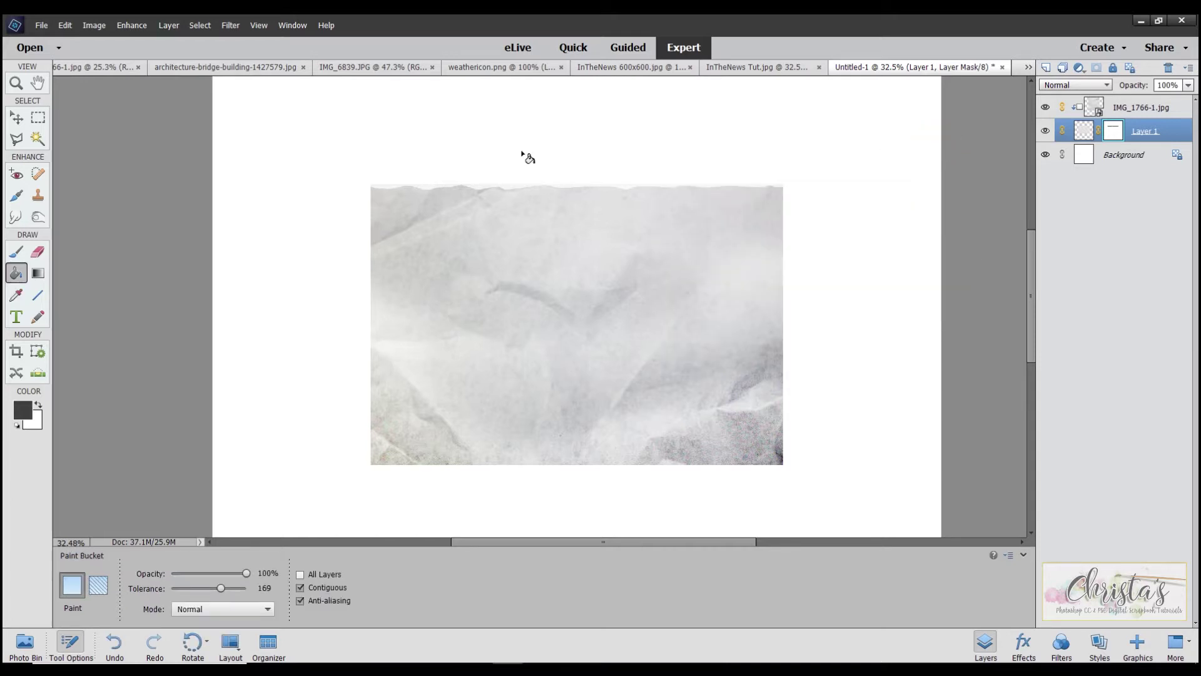
Set the Line tool's color to dark grey 3e3e3e
click(16, 117)
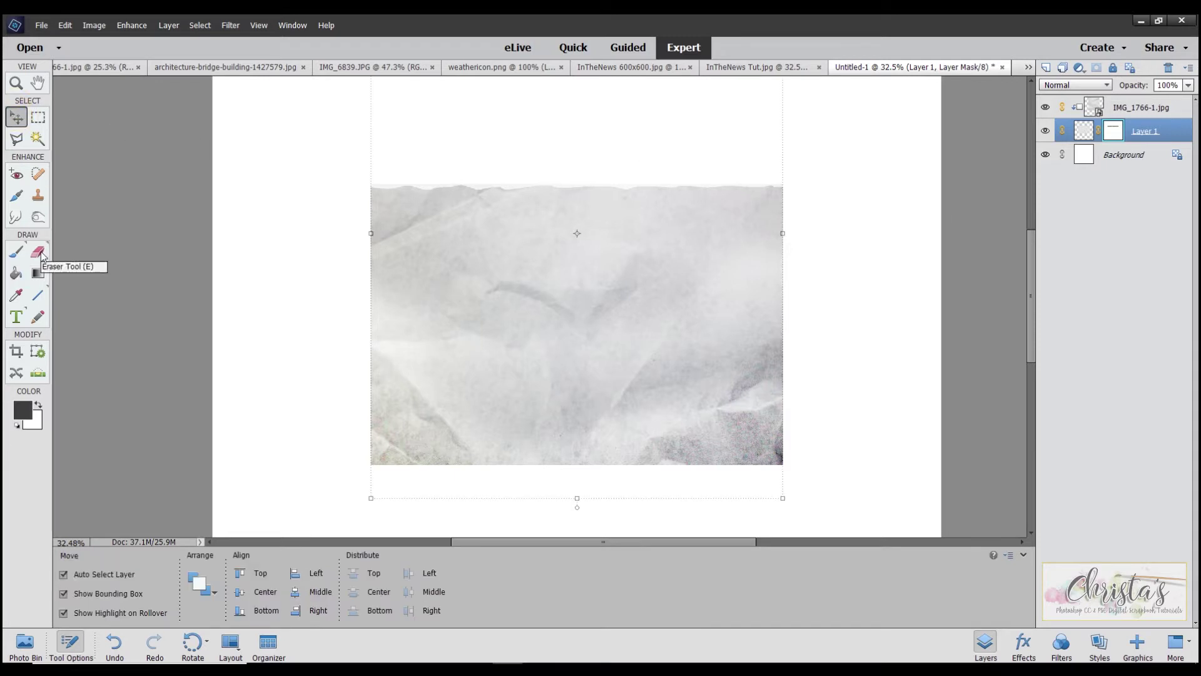
click(37, 297)
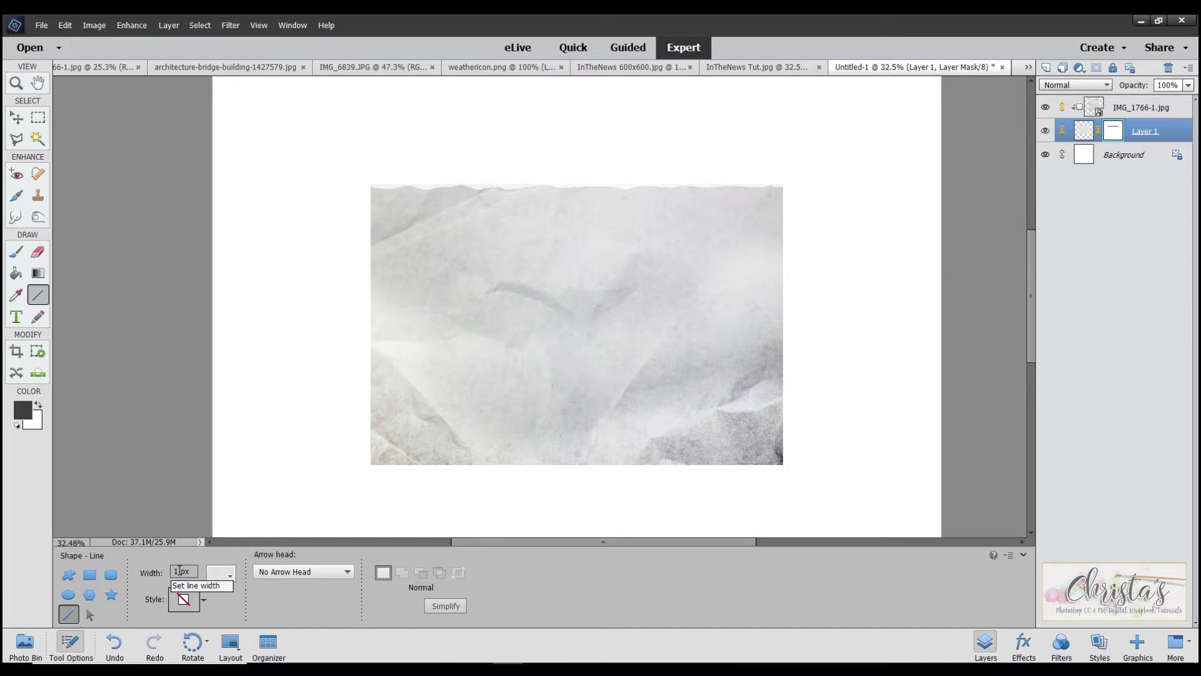
click(231, 577)
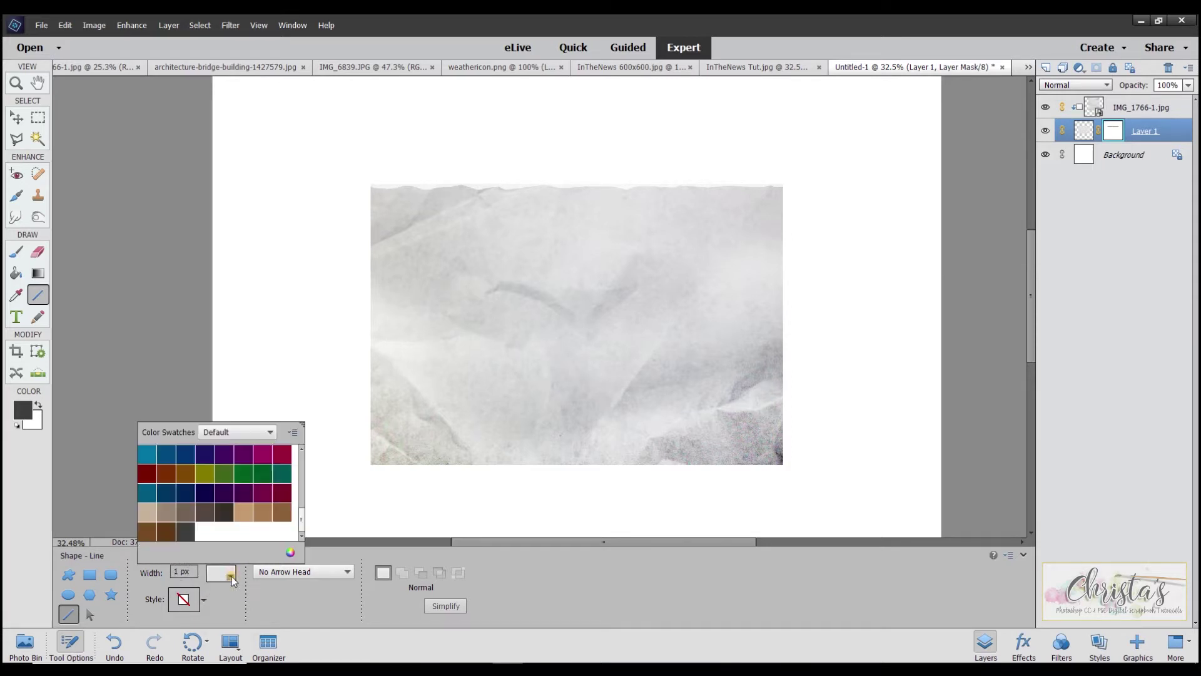
click(186, 532)
click(289, 551)
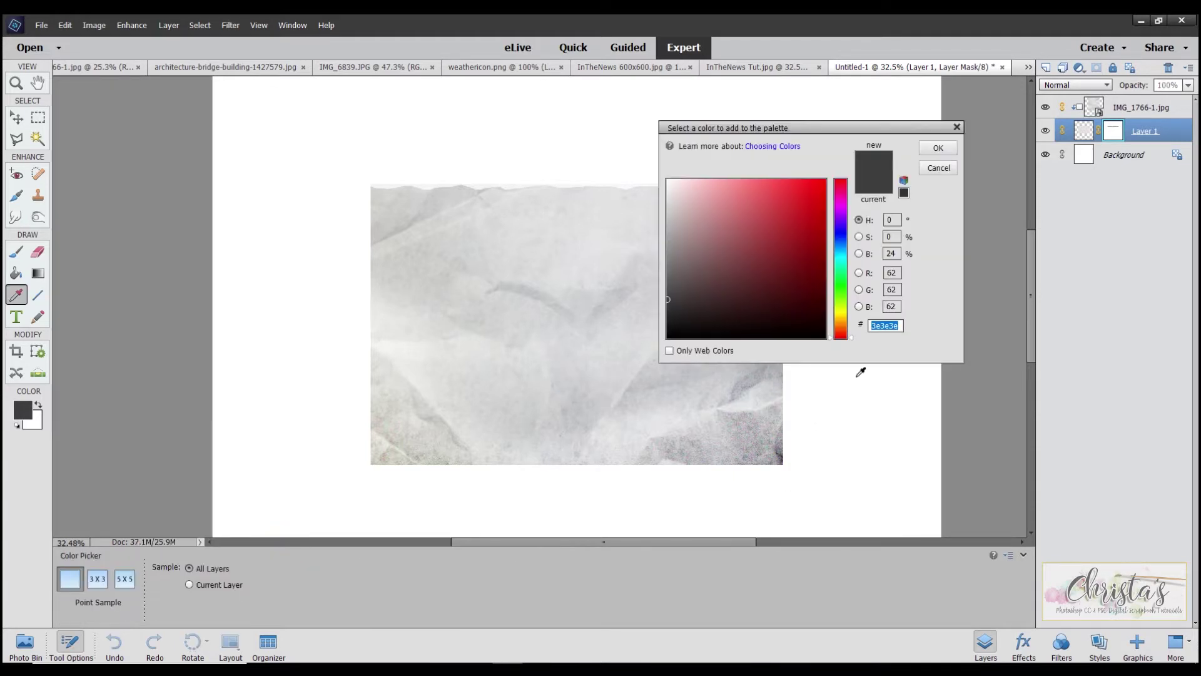
click(937, 148)
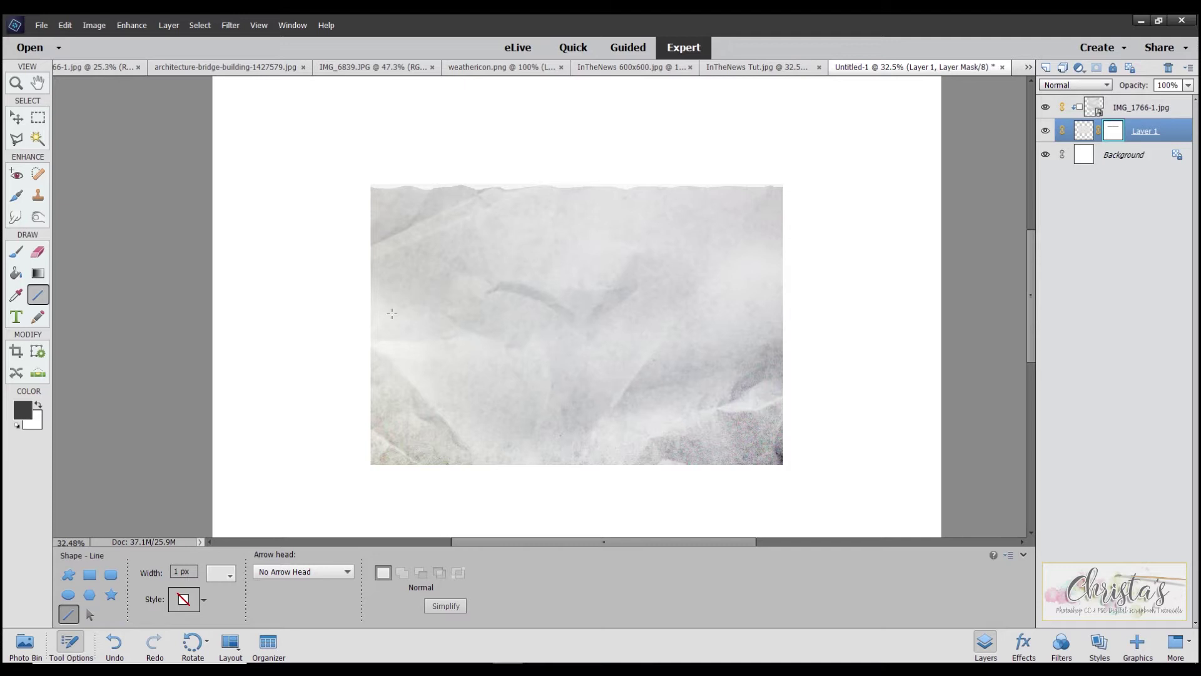
Draw a 1 px horizontal line about 1982 px long just below the paper's torn upper edge, on a new layer above IMG_1766-1.jpg
click(1126, 107)
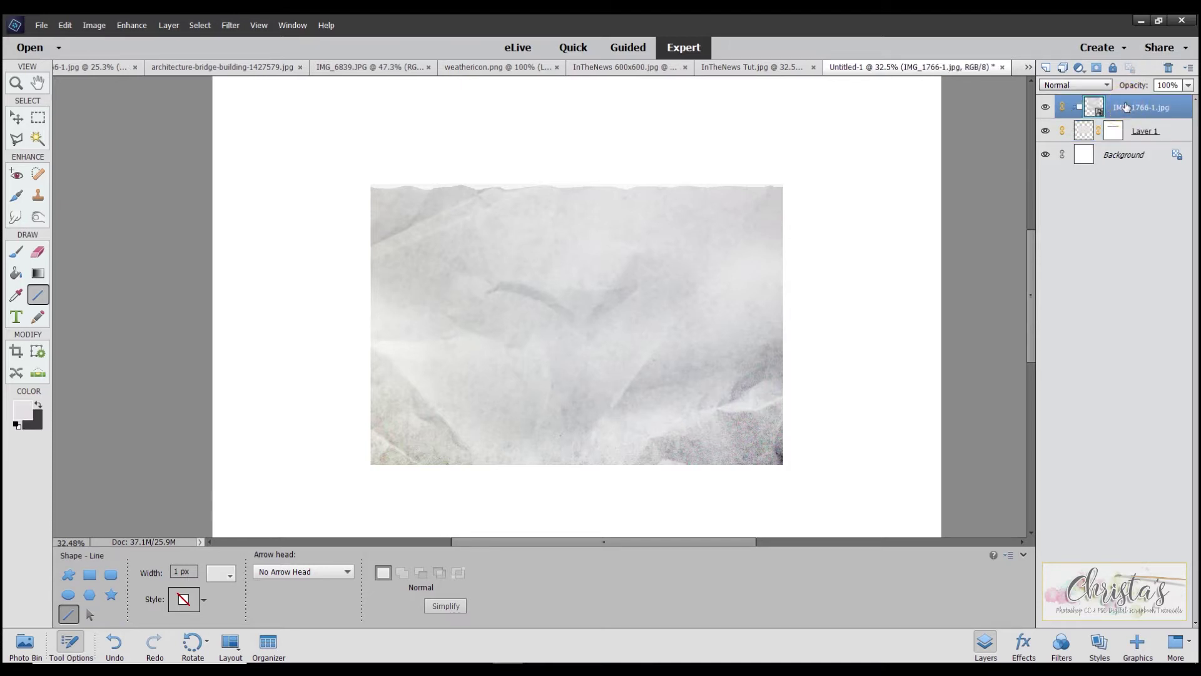
click(1047, 68)
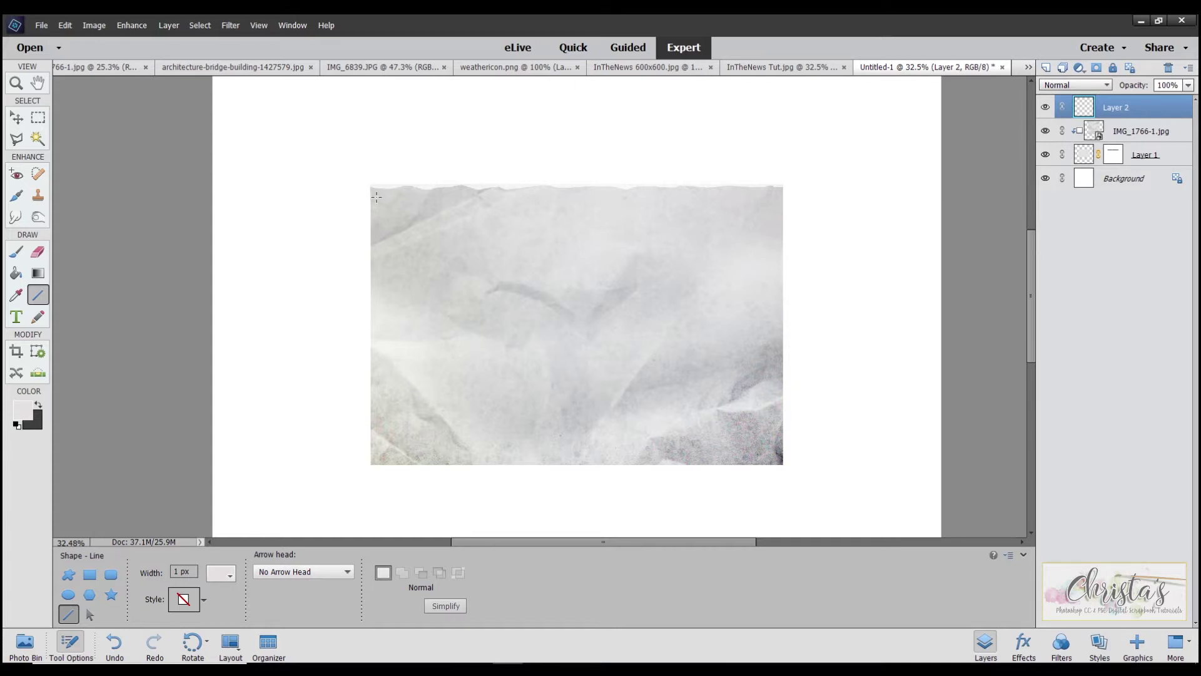
drag(376, 197, 777, 224)
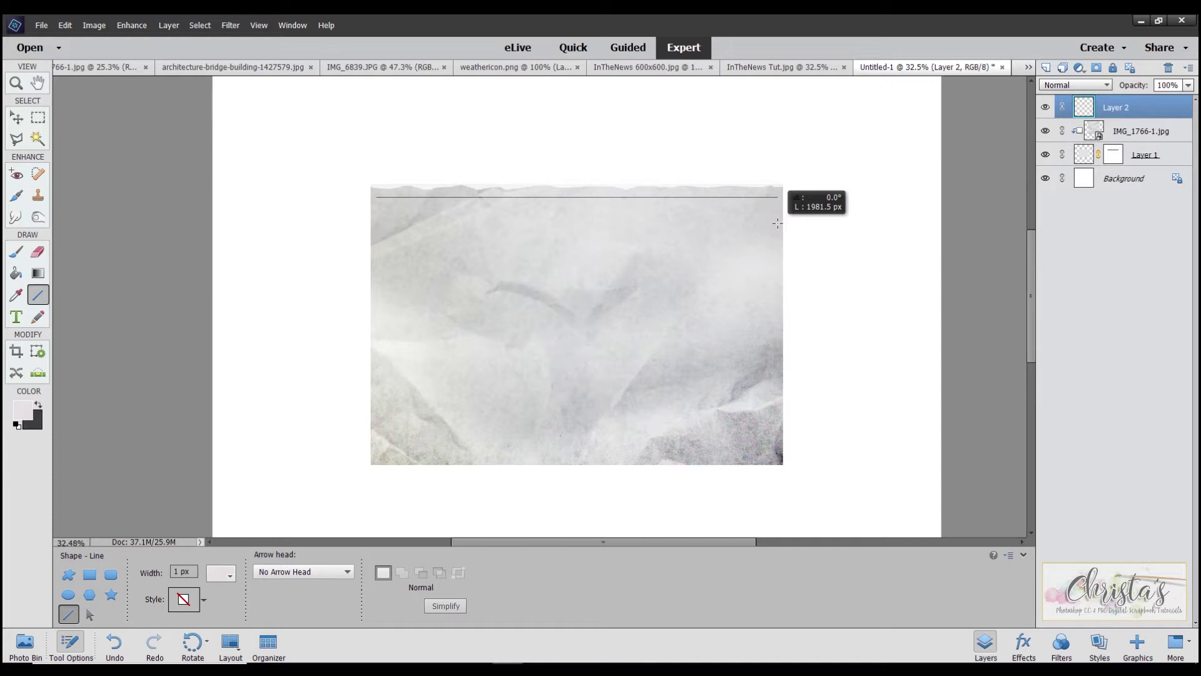
drag(777, 224, 777, 222)
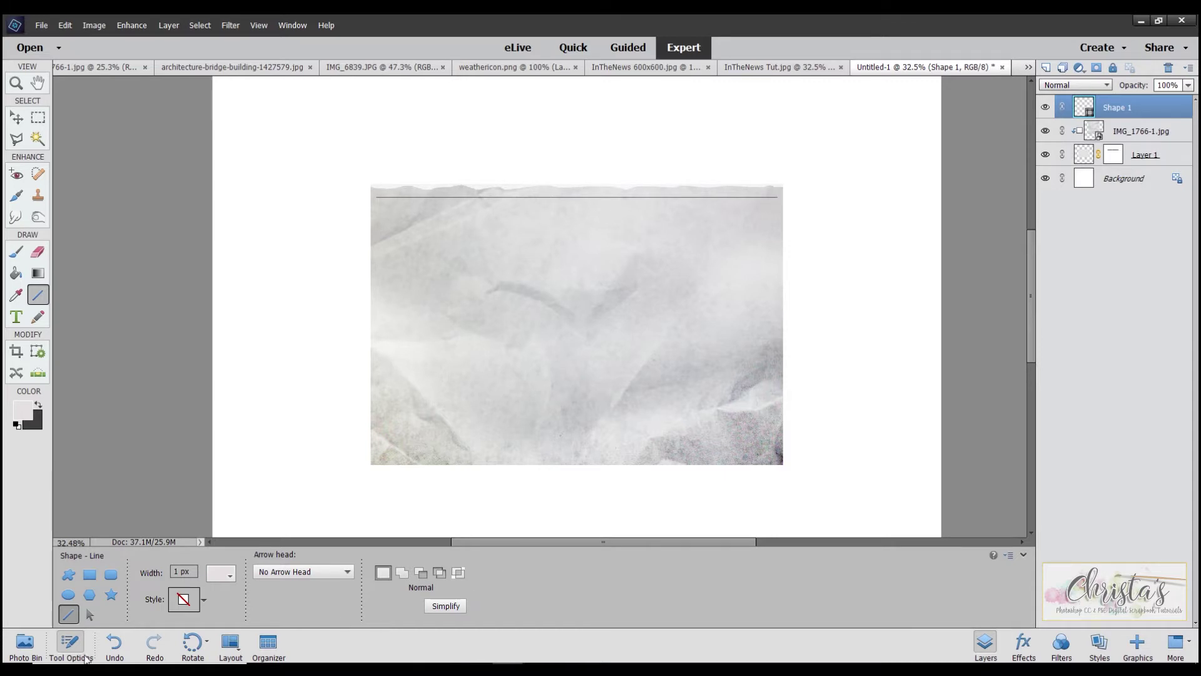
Examine the finished newspaper in InTheNews Tut.jpg for the placement of its divider lines, text boxes and pictures
click(24, 645)
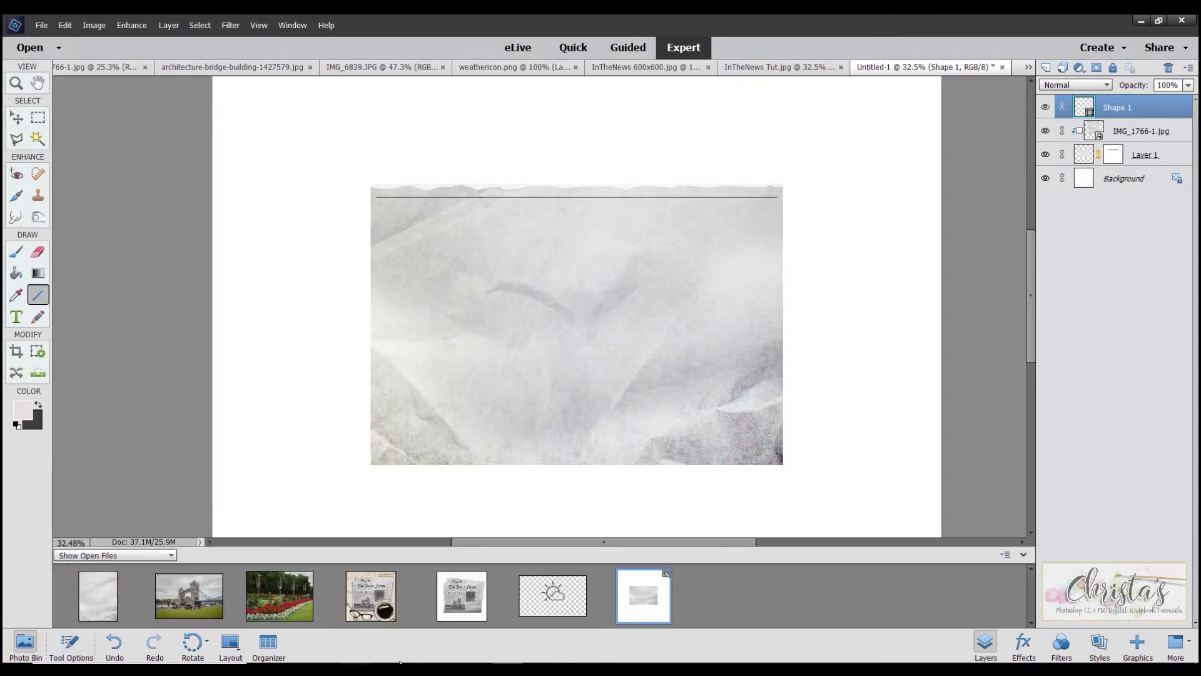
click(455, 601)
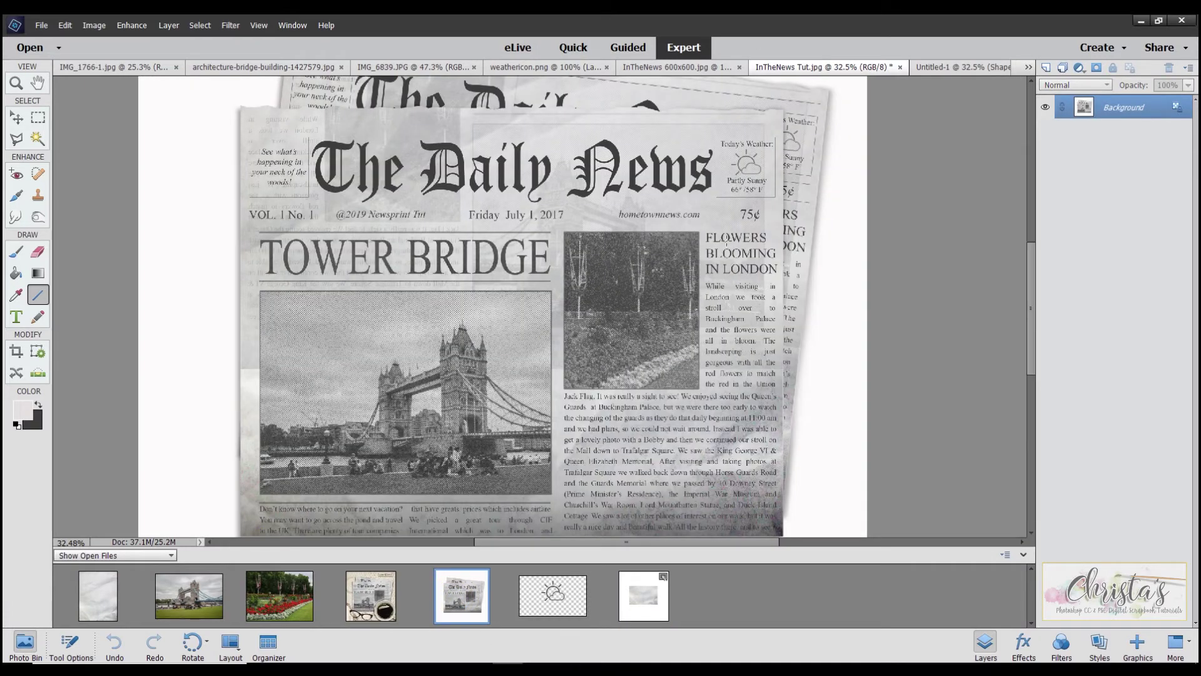
scroll(621, 233, up, 4)
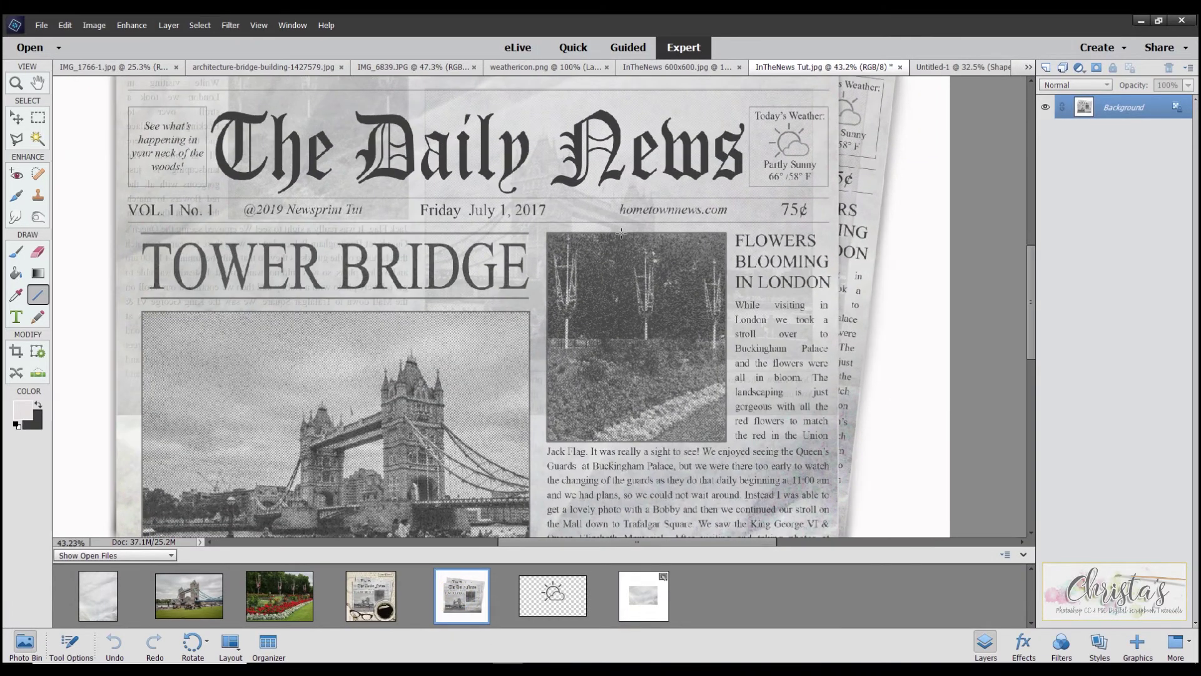
drag(1030, 336, 1031, 317)
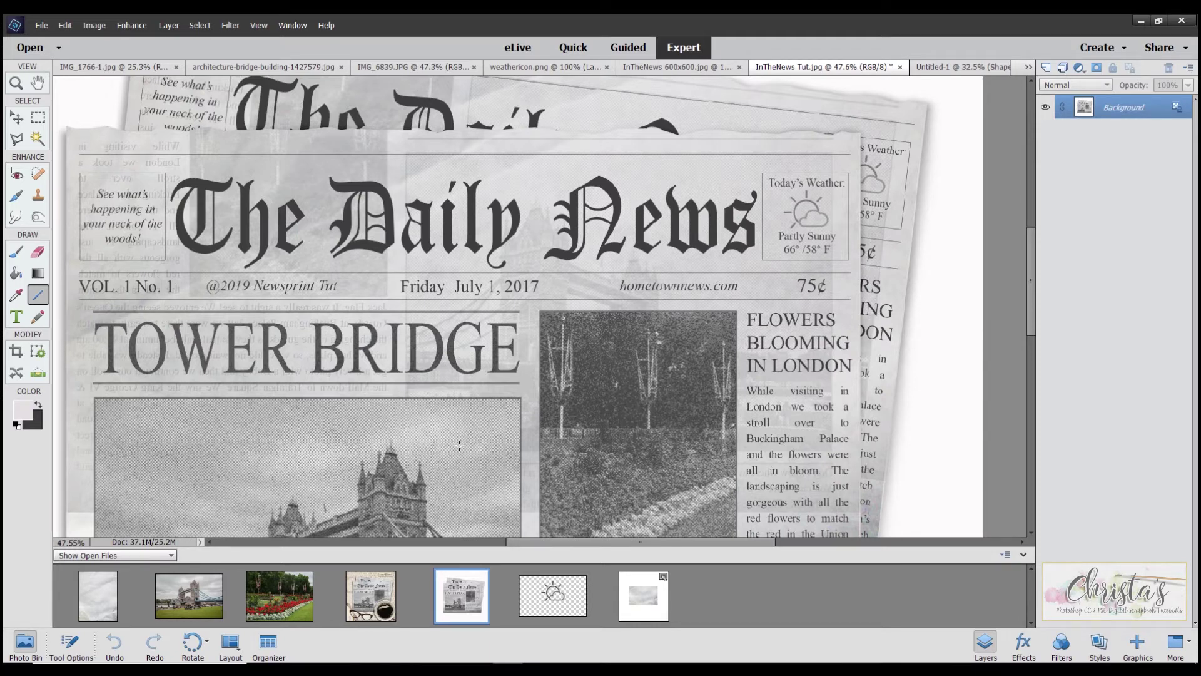
scroll(448, 449, down, 1)
scroll(448, 449, down, 5)
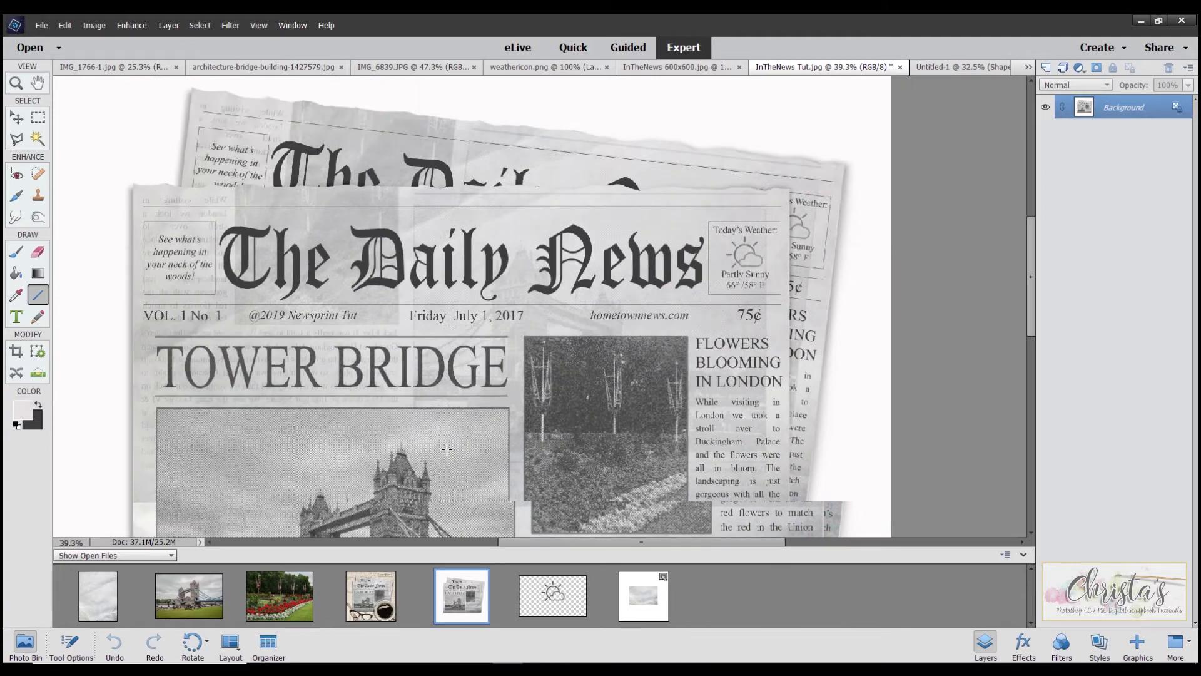
scroll(446, 450, down, 1)
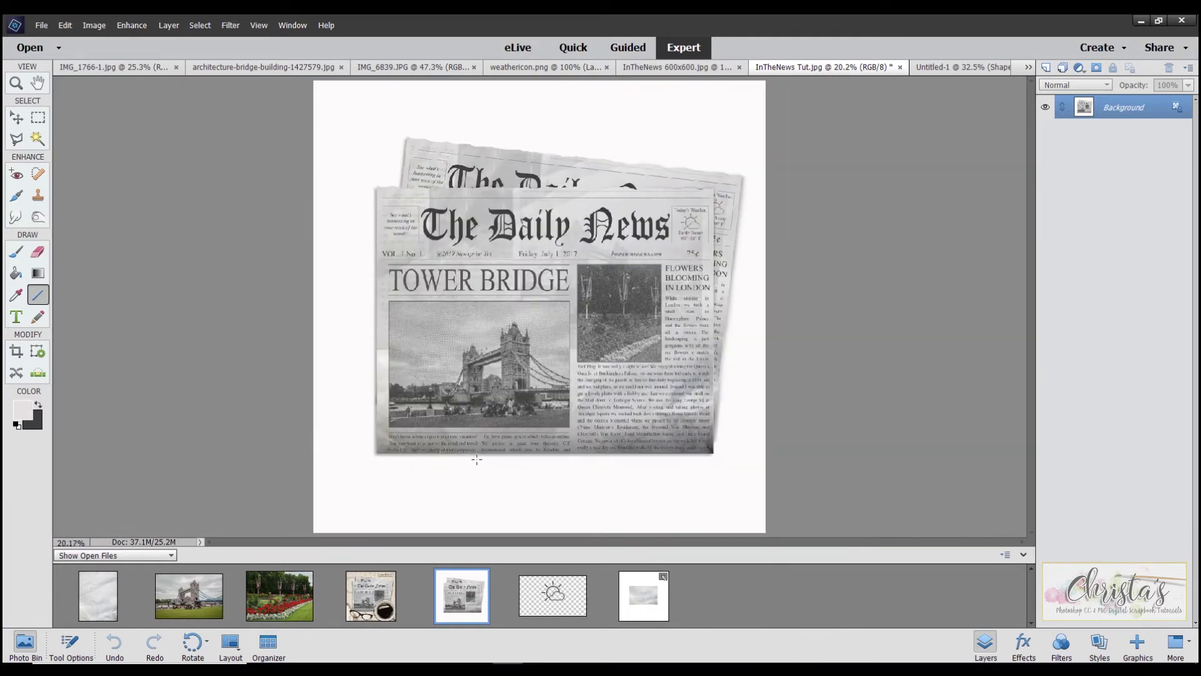
scroll(611, 375, up, 4)
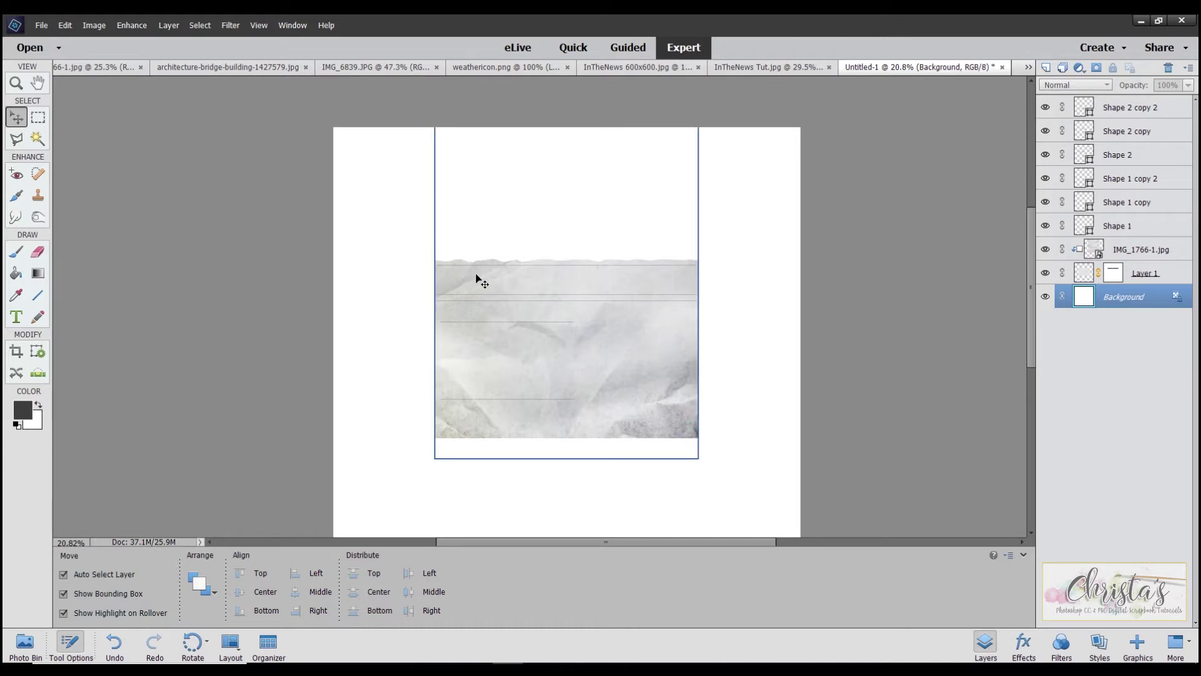
On a new layer above Shape 2 copy 2, select a nearly square area between the two upper divider lines near the paper's right edge
scroll(665, 306, up, 5)
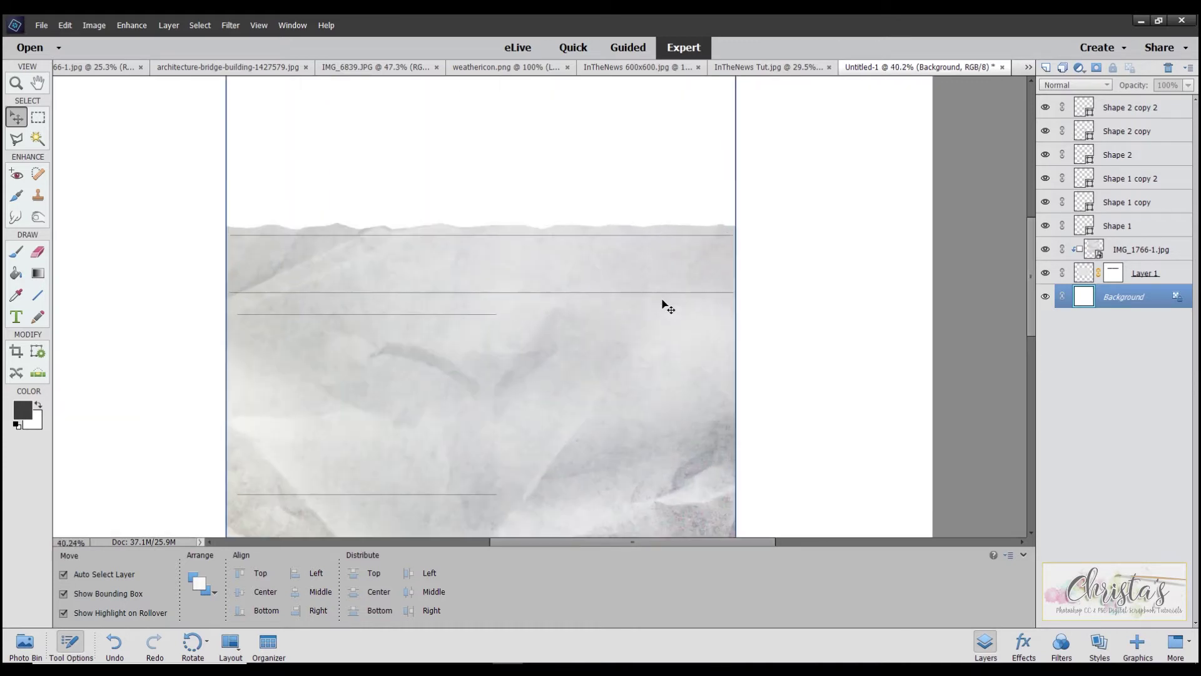
scroll(664, 306, up, 5)
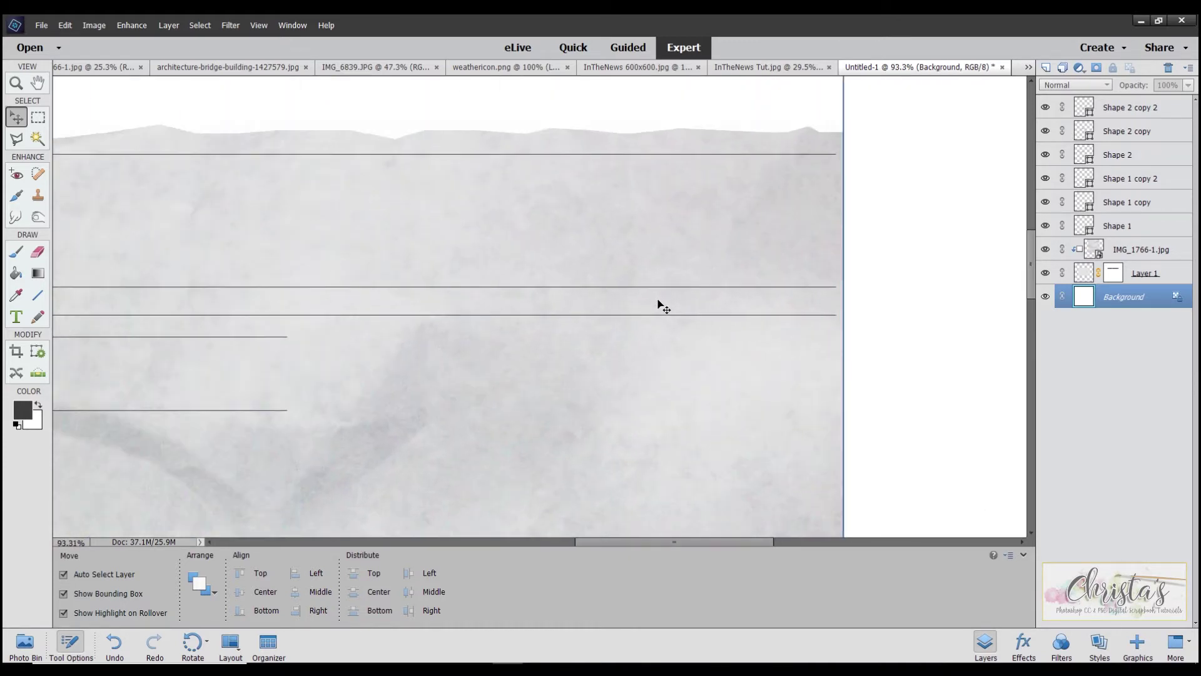
scroll(665, 306, up, 1)
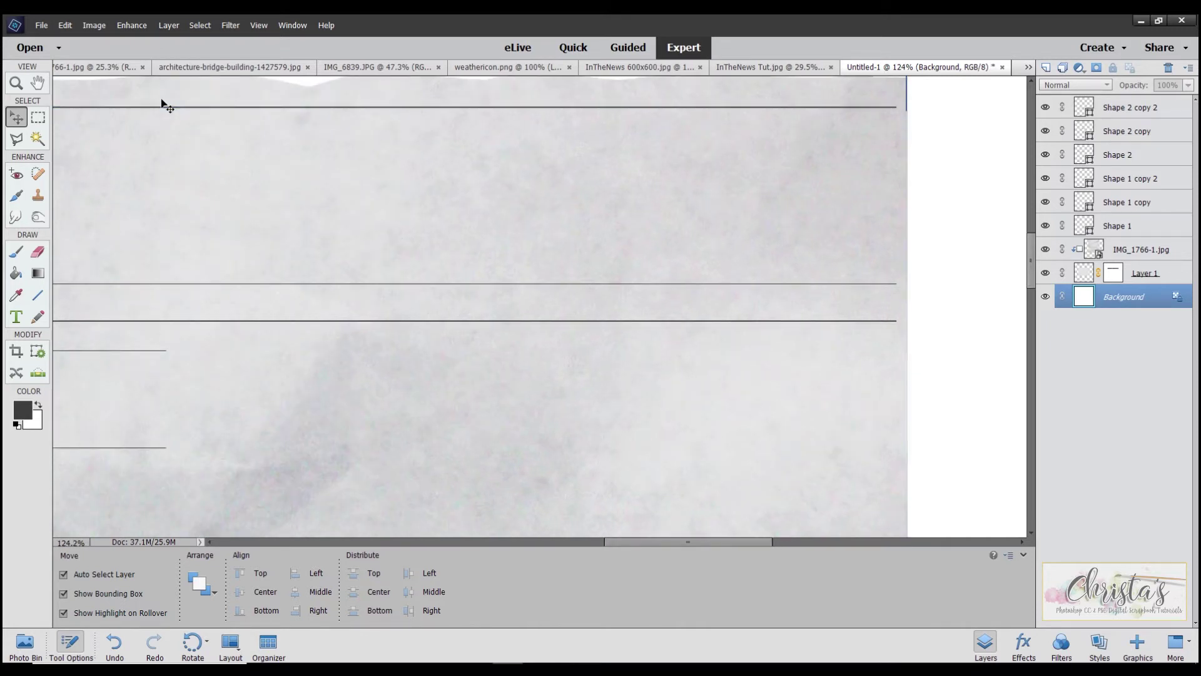
click(38, 119)
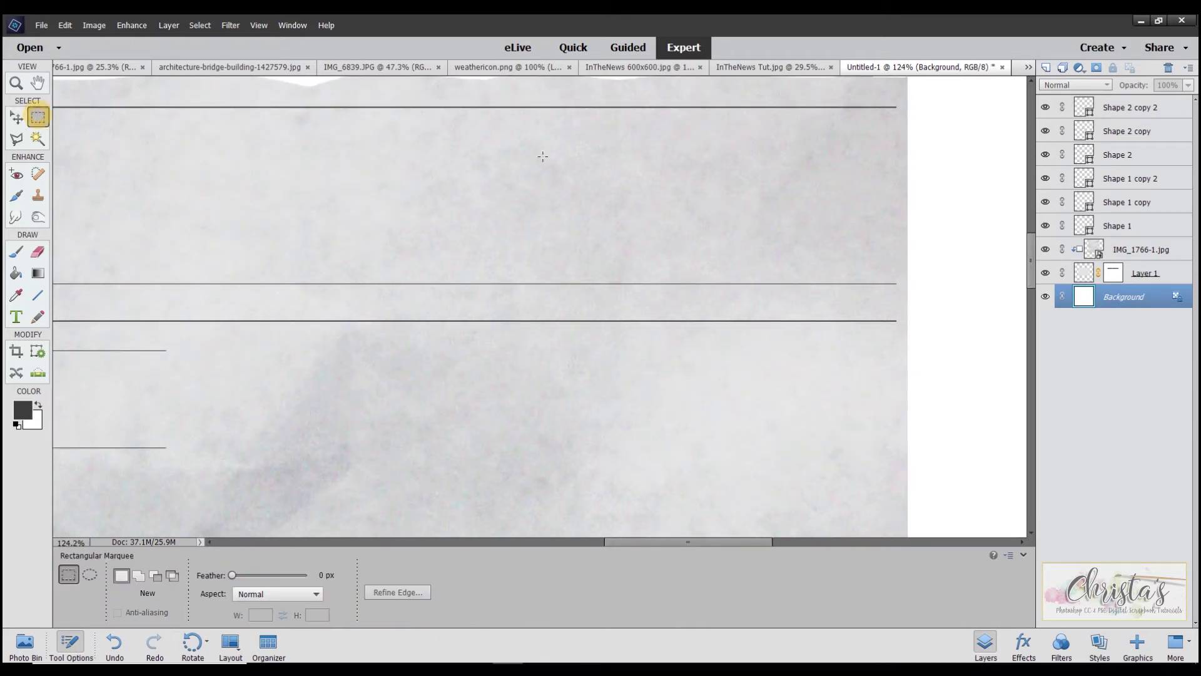
click(1133, 107)
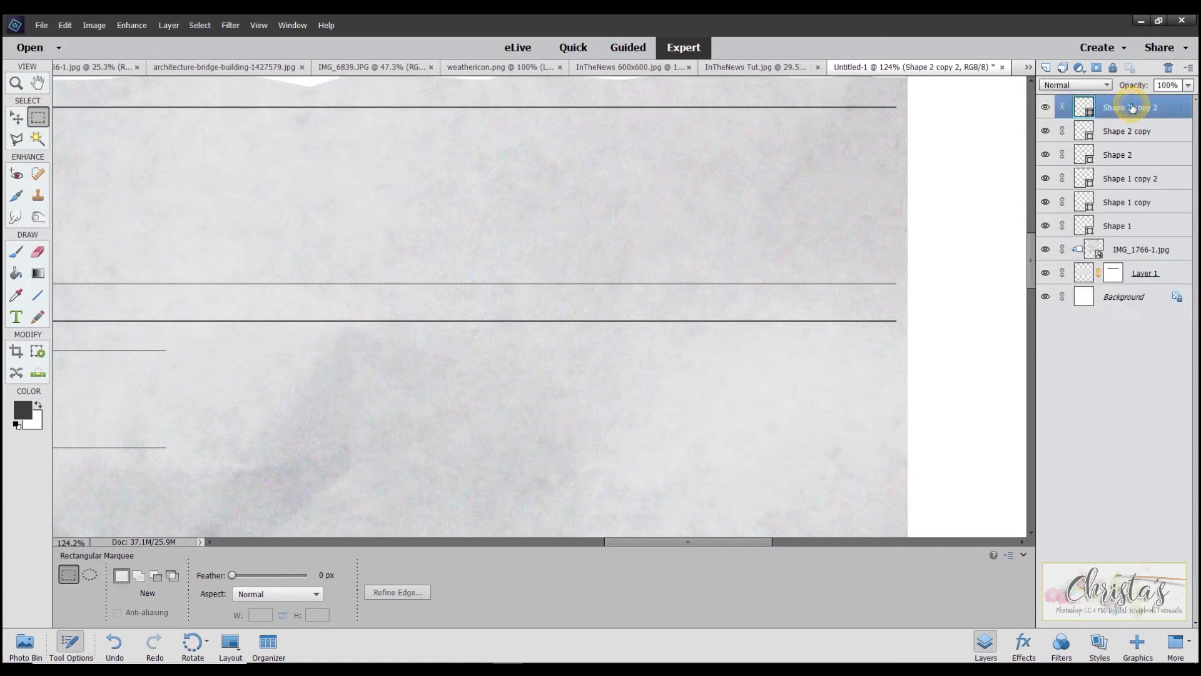
click(1047, 67)
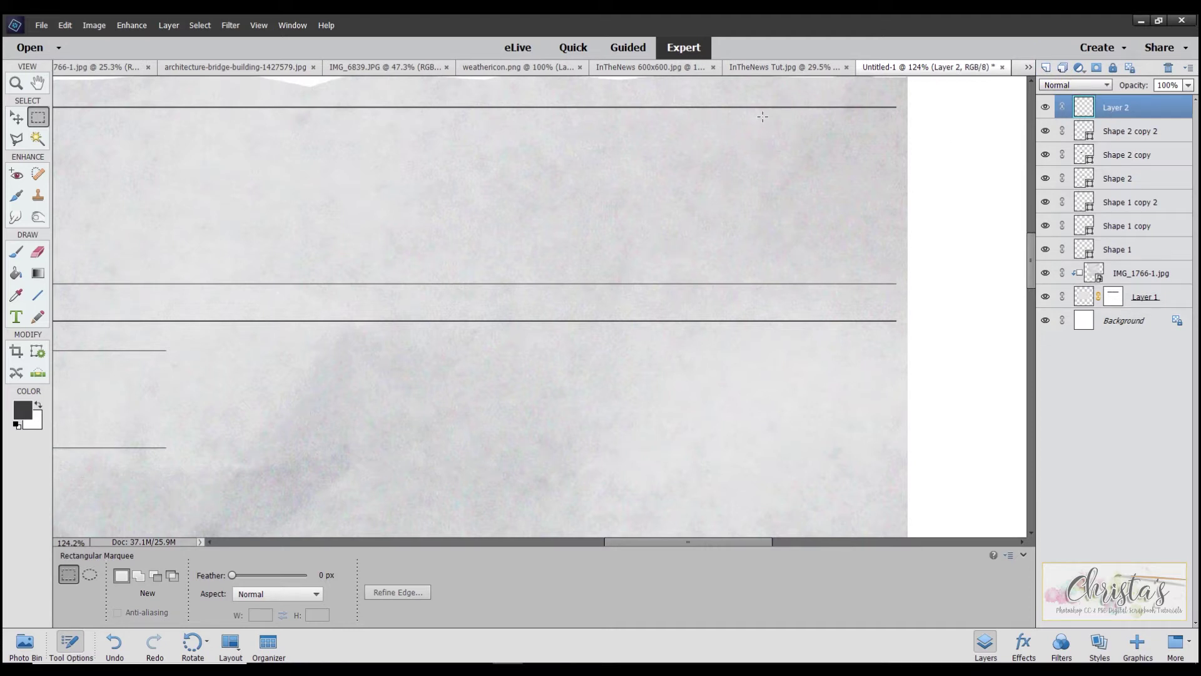
drag(762, 117, 899, 250)
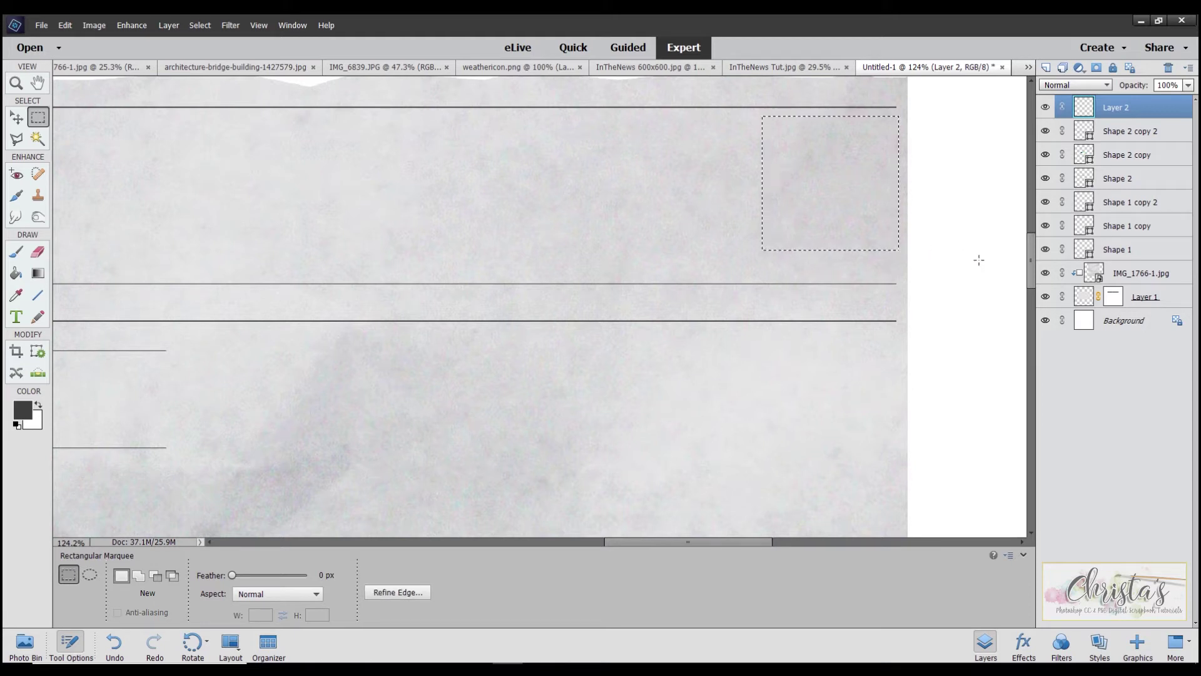
Nudge the square selection down and slightly left to center it between the lines and align its right side with their ends
key(Down)
key(Down)
key(Down)
key(Down)
key(Down)
key(Down)
key(Down)
key(Down)
key(Down)
key(Down)
key(Down)
key(Down)
key(Down)
key(Down)
key(Left)
Outline the square selection with a 1 px outside stroke in dark grey 3e3e3e and deselect it
click(65, 25)
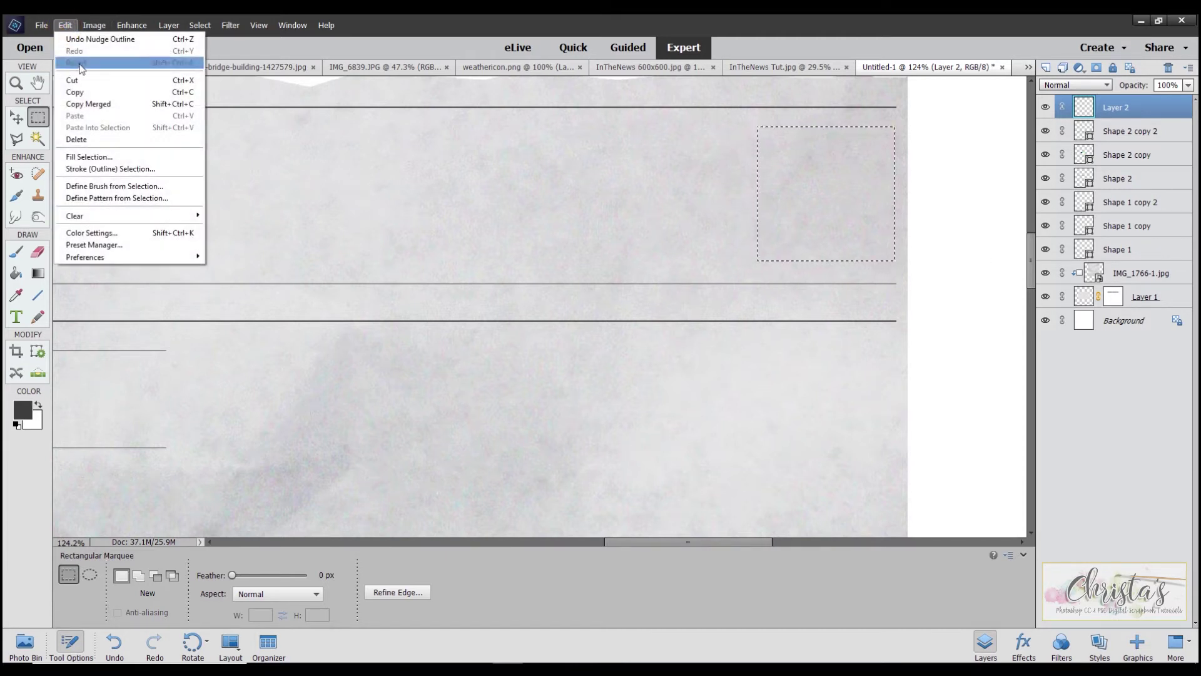
click(110, 169)
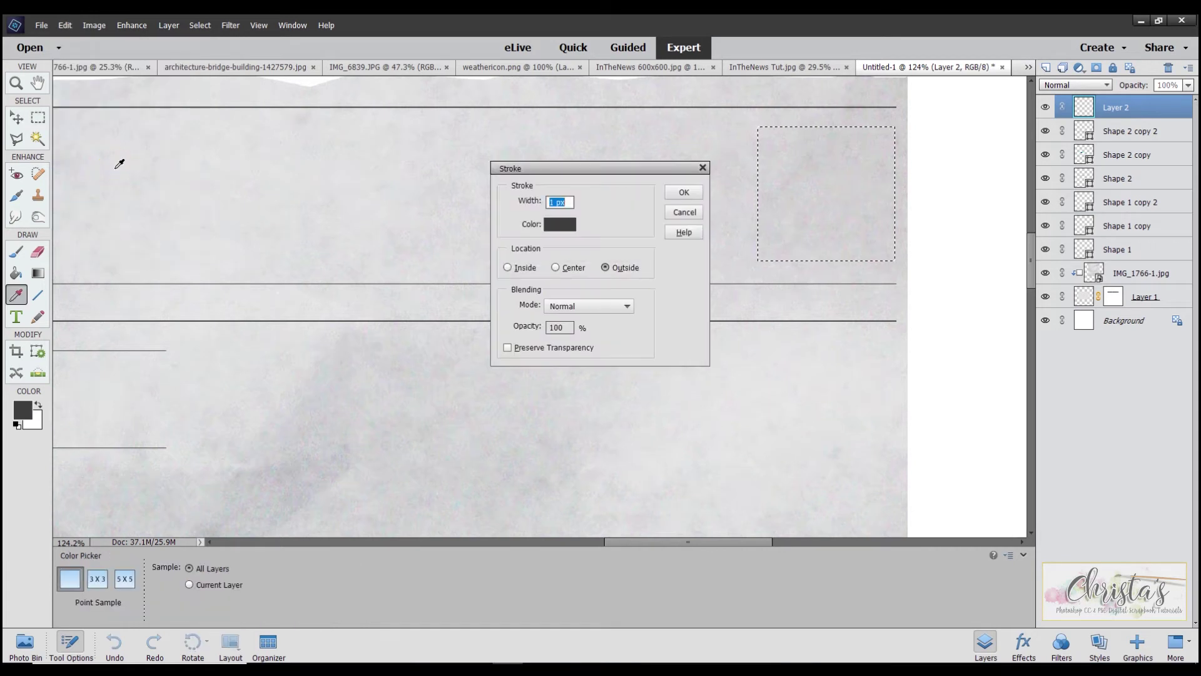
click(550, 227)
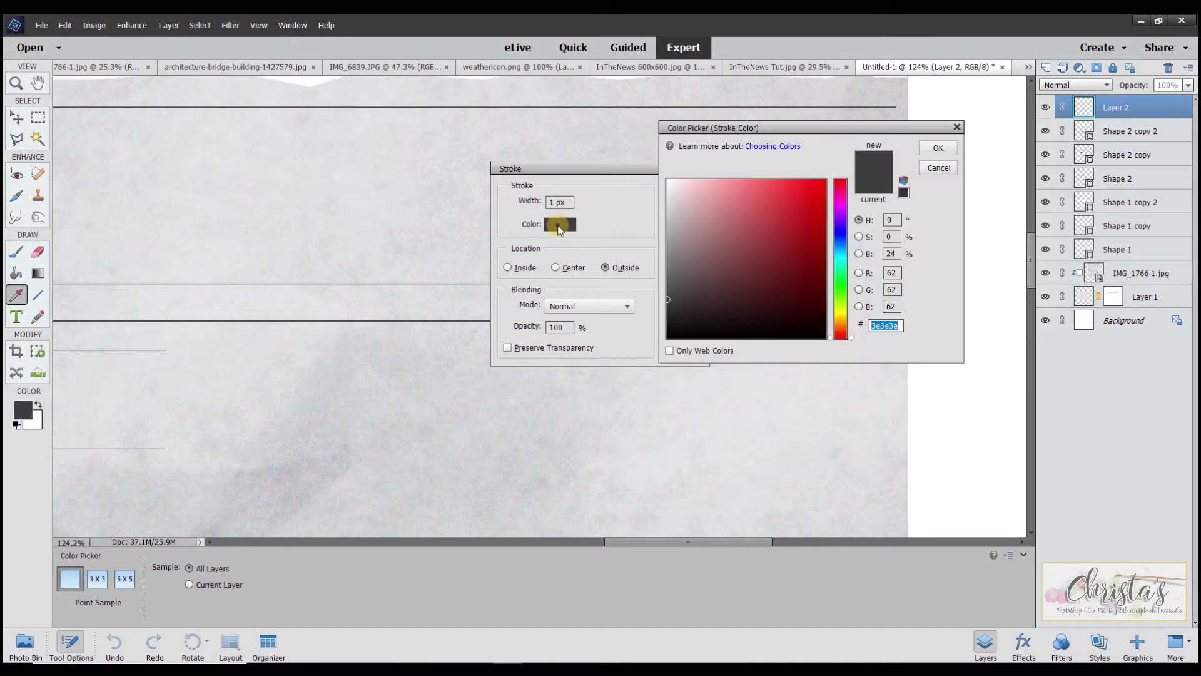
click(938, 149)
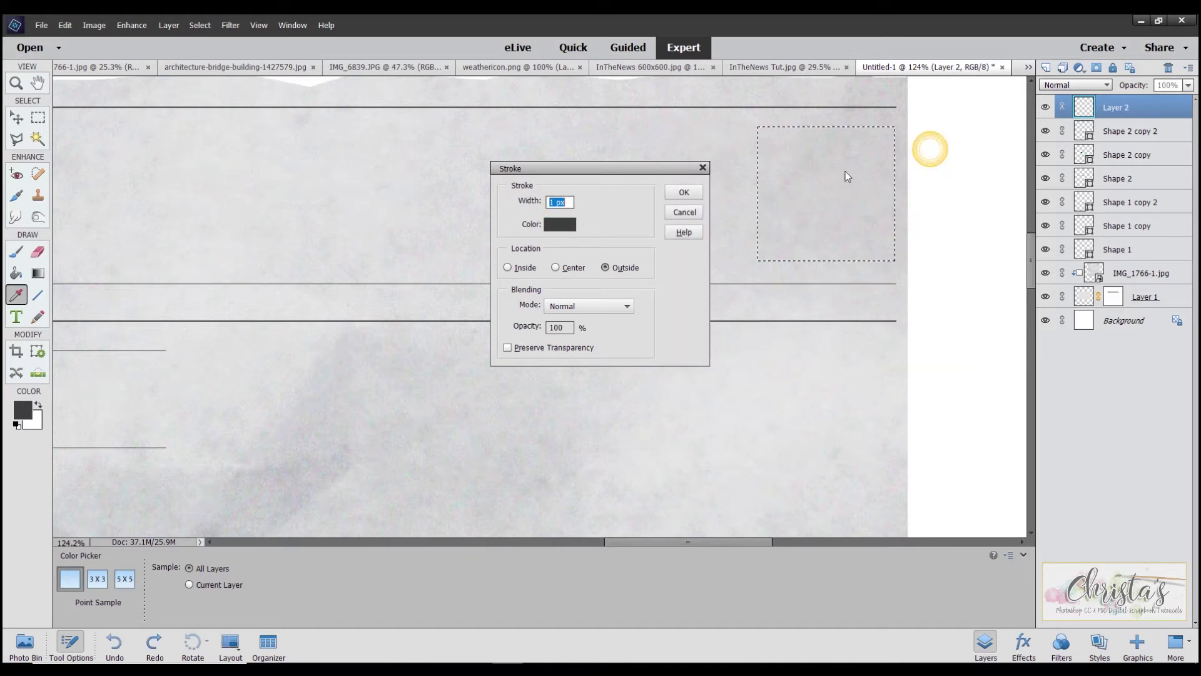
click(682, 192)
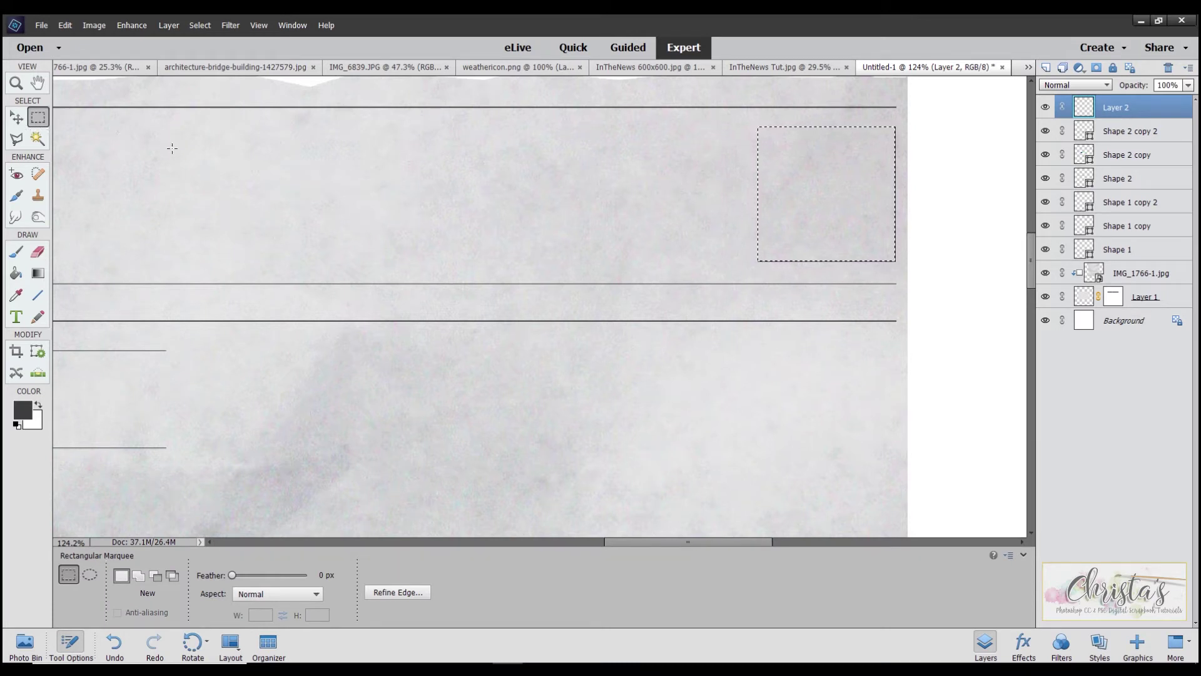
key(ctrl+d)
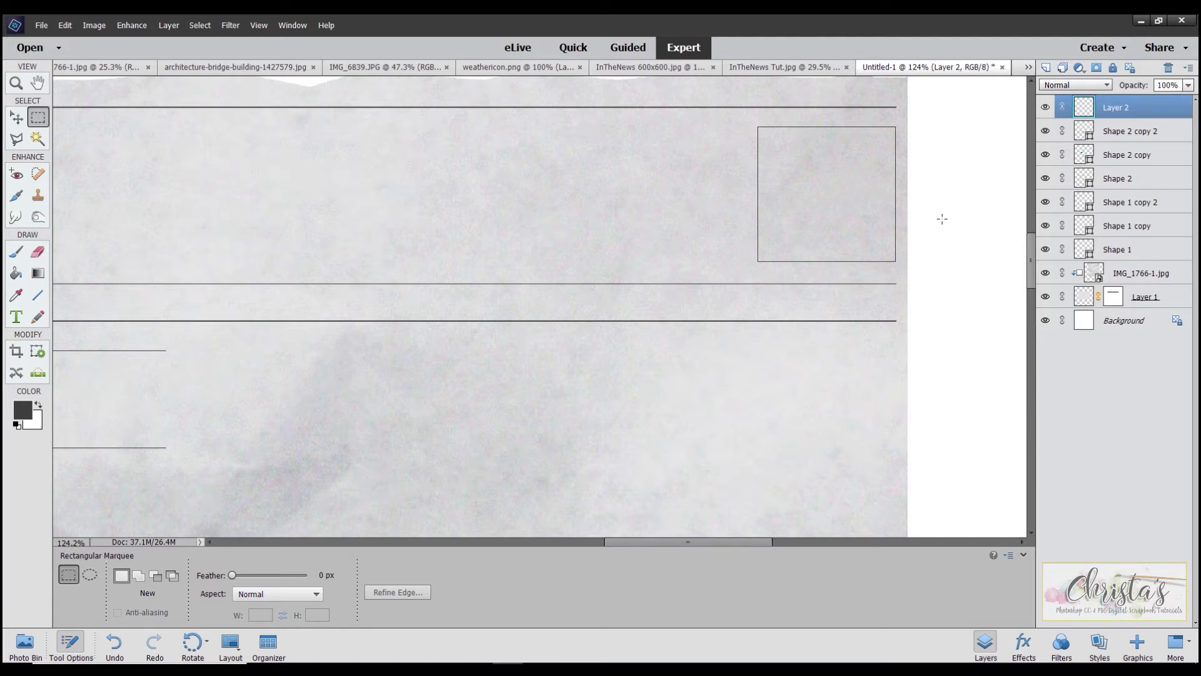
On a new layer, fill a rectangle between the lower two short divider lines, matching their width, with dark grey using the Paint Bucket
drag(1031, 255, 1034, 285)
drag(719, 542, 583, 543)
scroll(939, 360, down, 5)
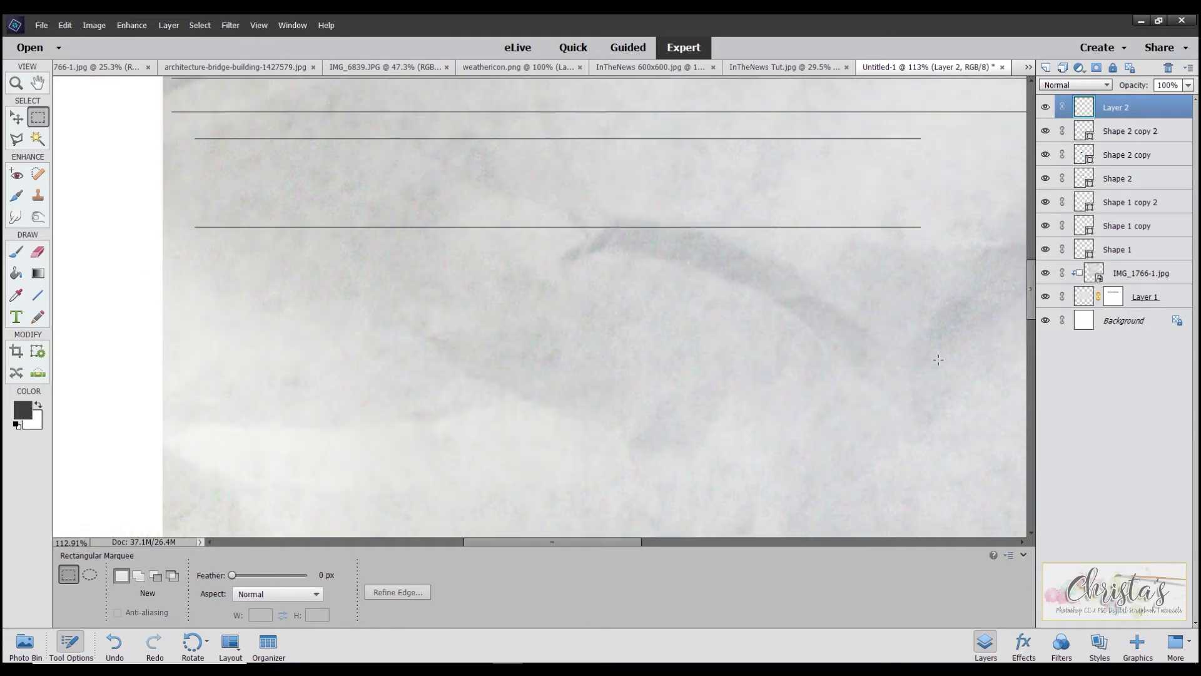
scroll(939, 359, down, 5)
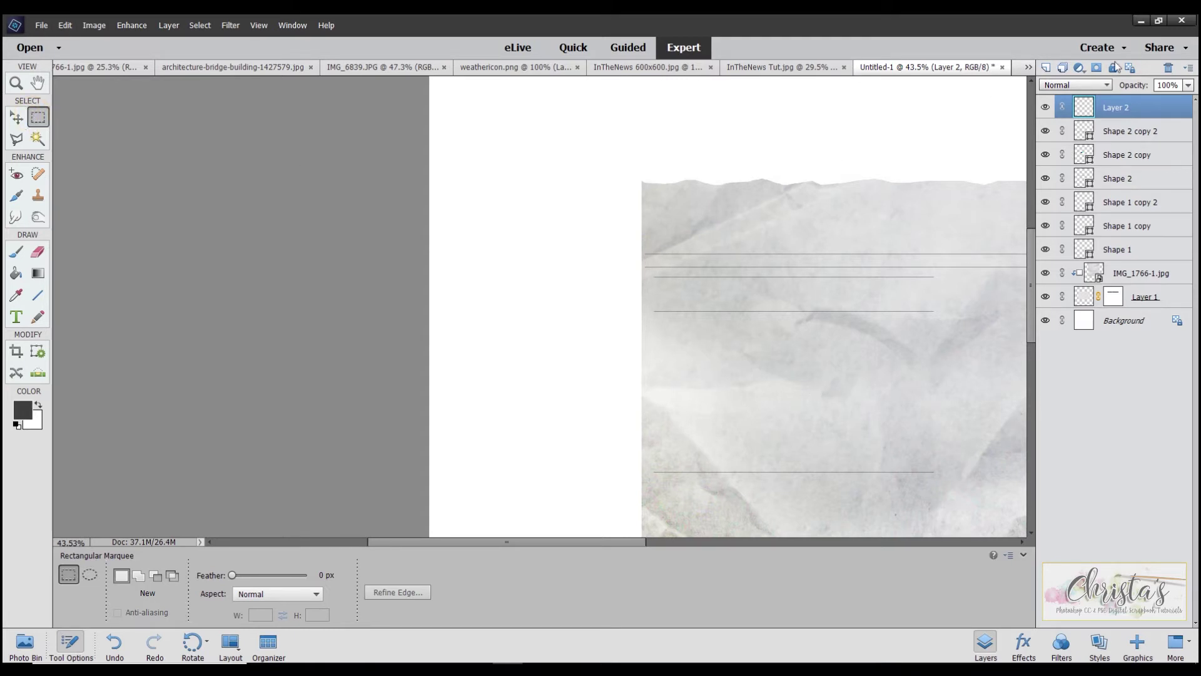
click(1046, 68)
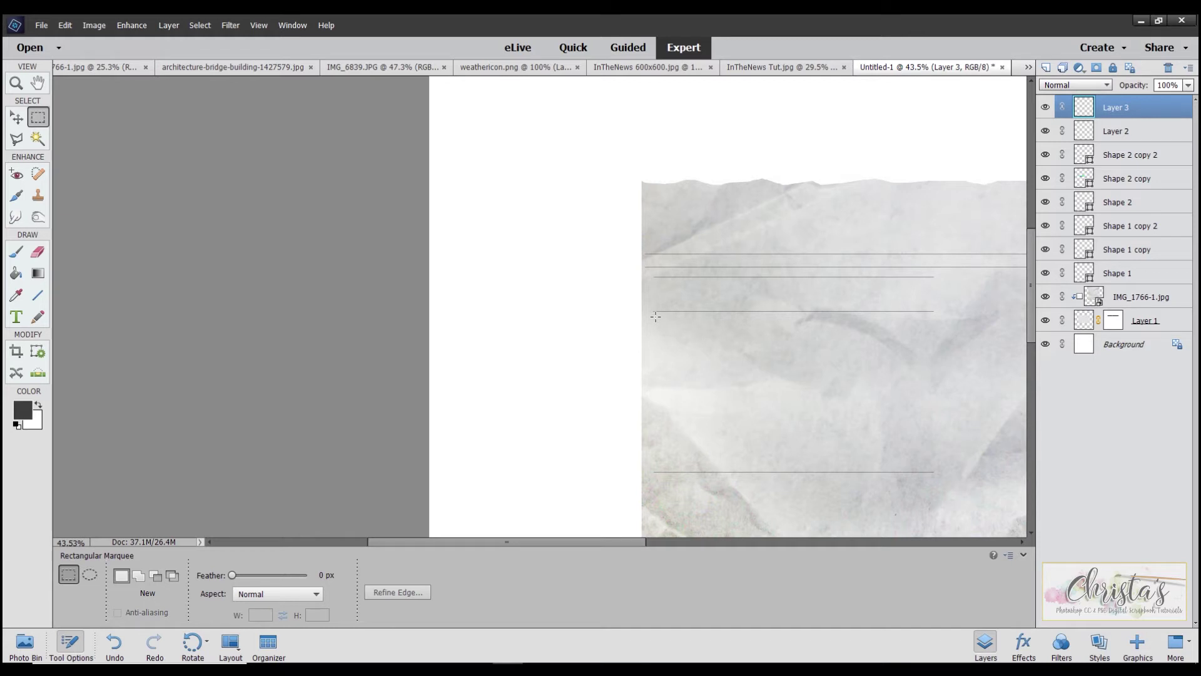
drag(655, 317, 933, 467)
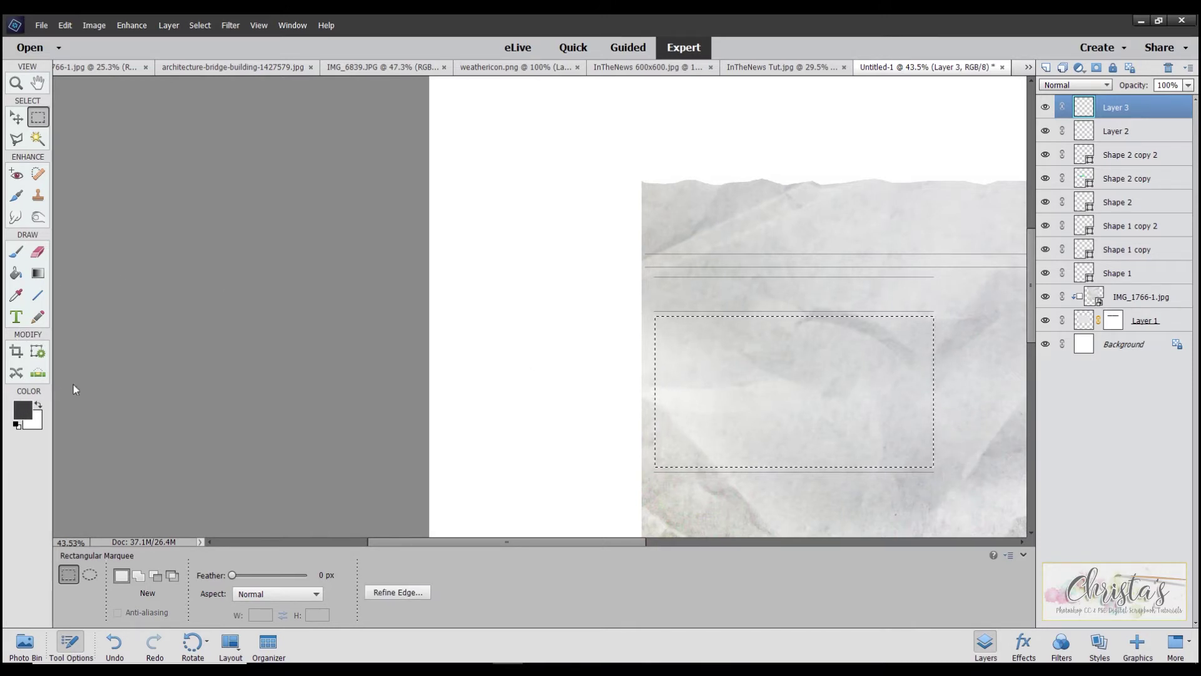
click(17, 273)
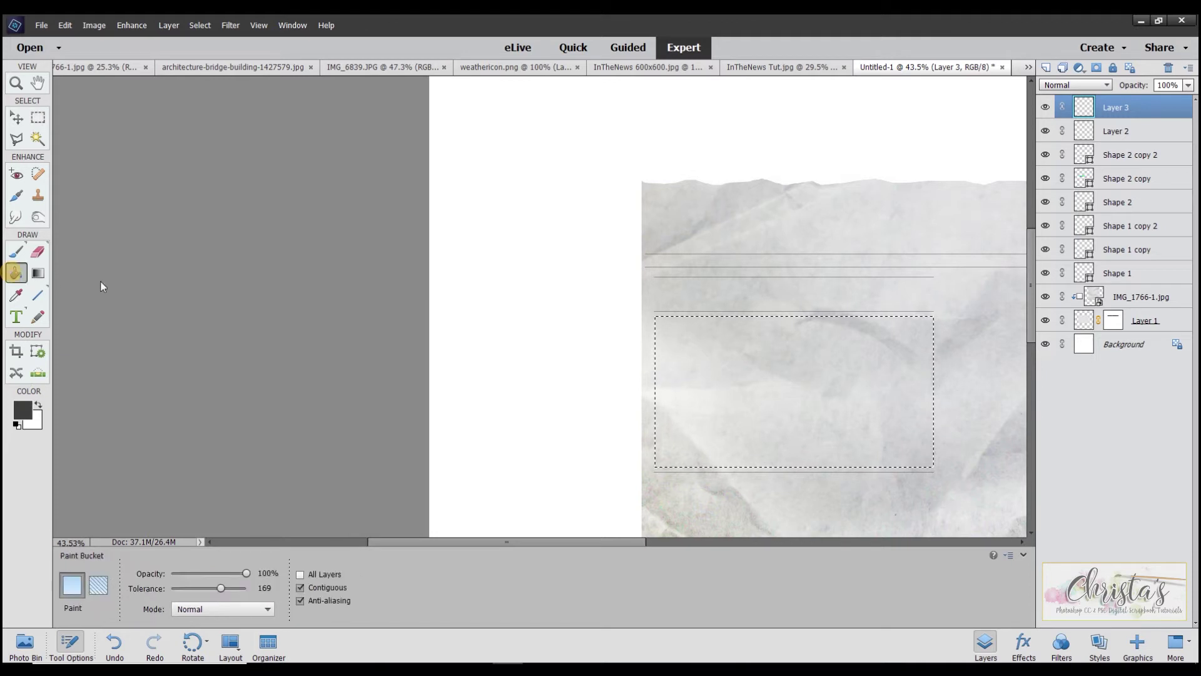
click(798, 363)
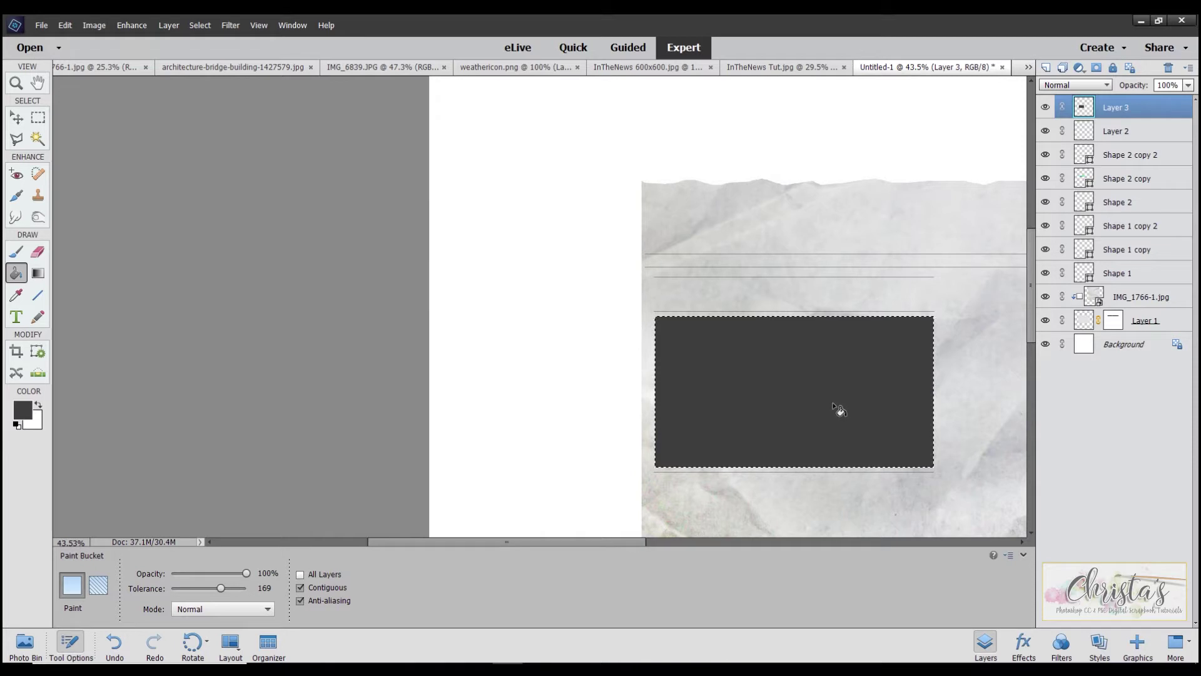
Apply the Black Stroke 02px layer style from the Strokes collection to the dark rectangle on Layer 3
click(1100, 644)
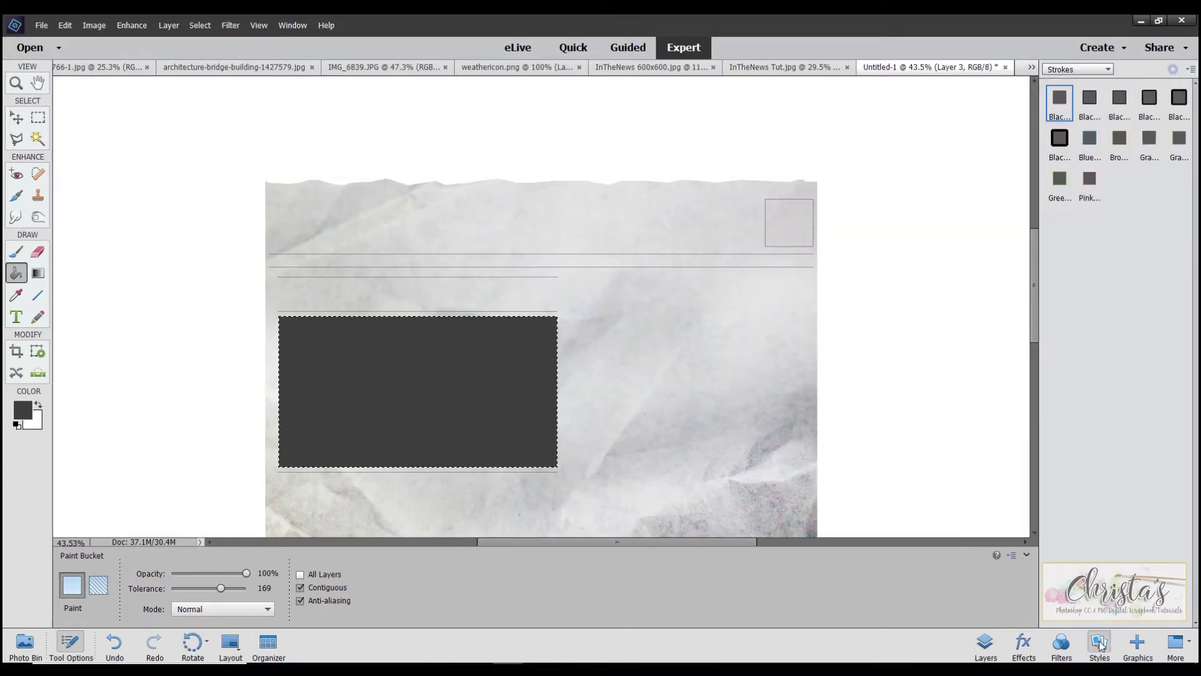
click(1110, 70)
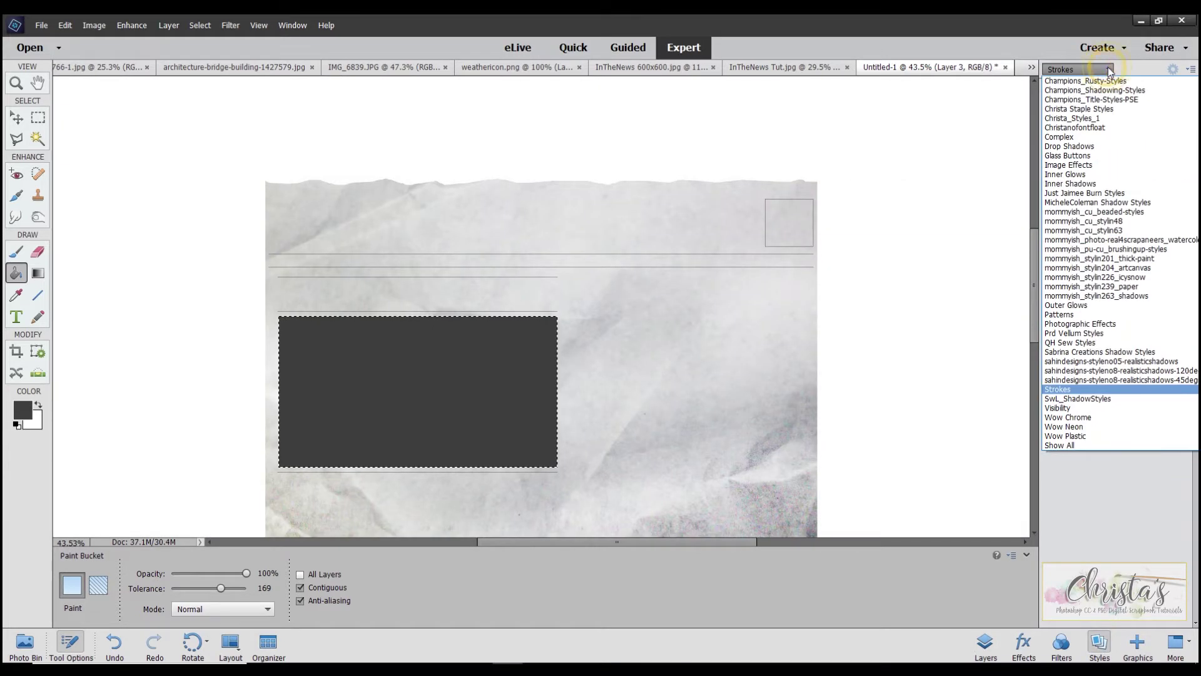
click(1086, 68)
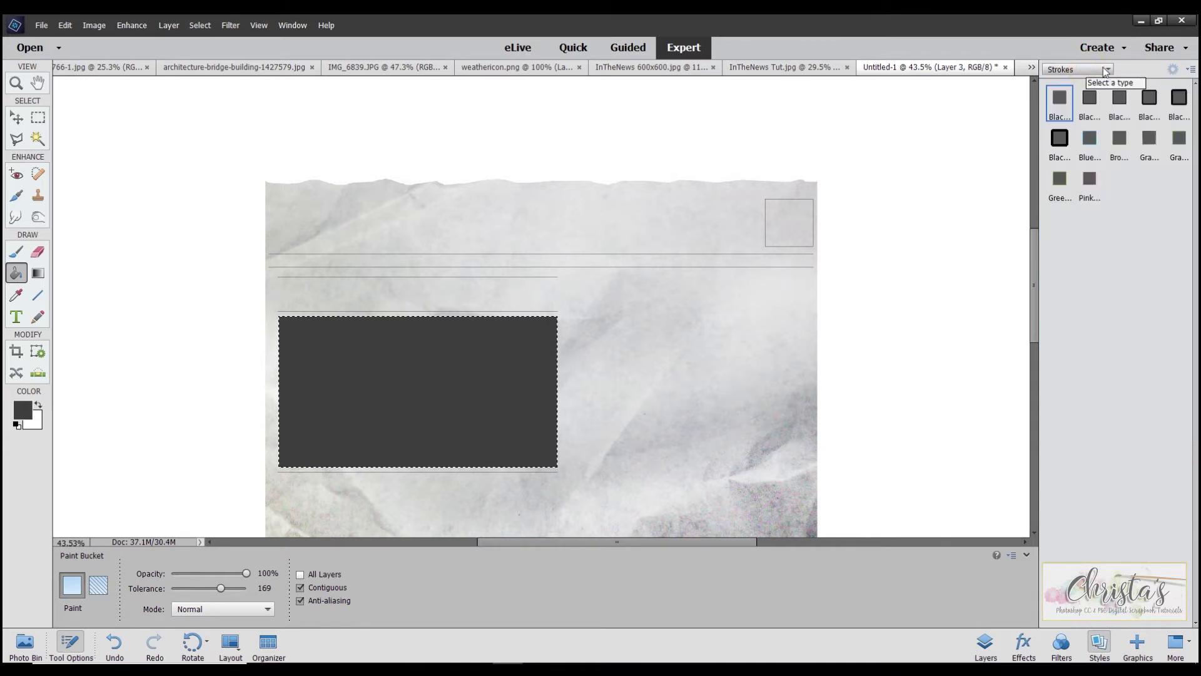
double_click(1060, 100)
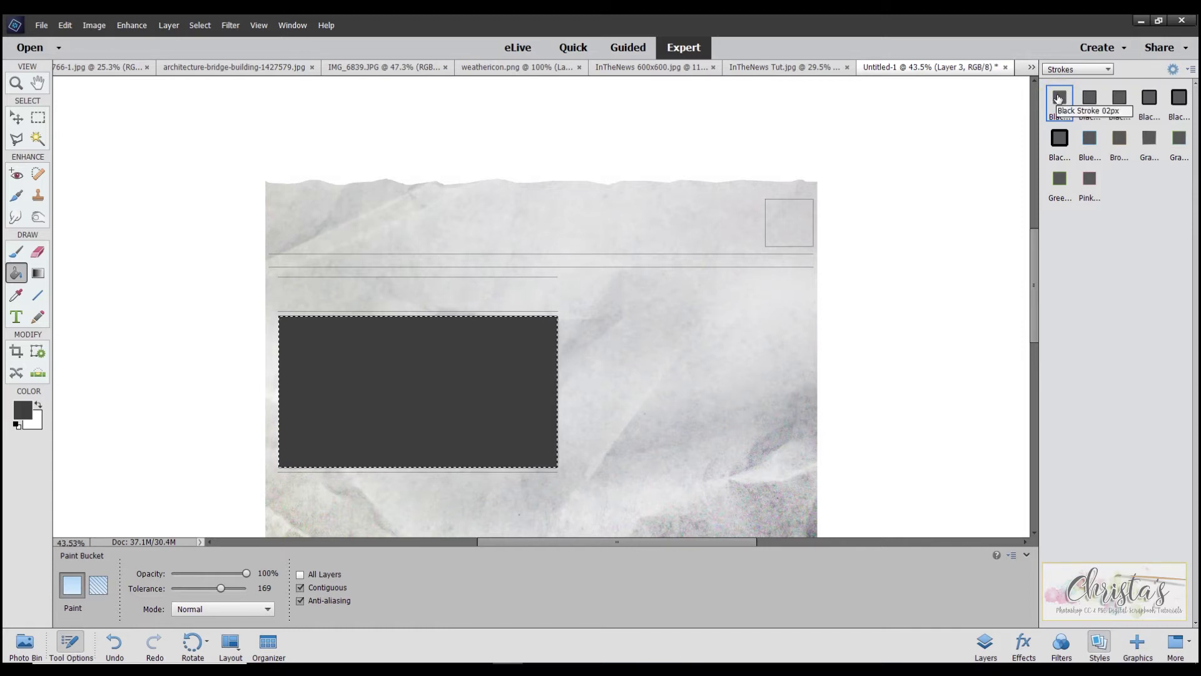
Set Layer 3's stroke style to size 1 px and color 3e3e3e, and clear the selection
click(986, 641)
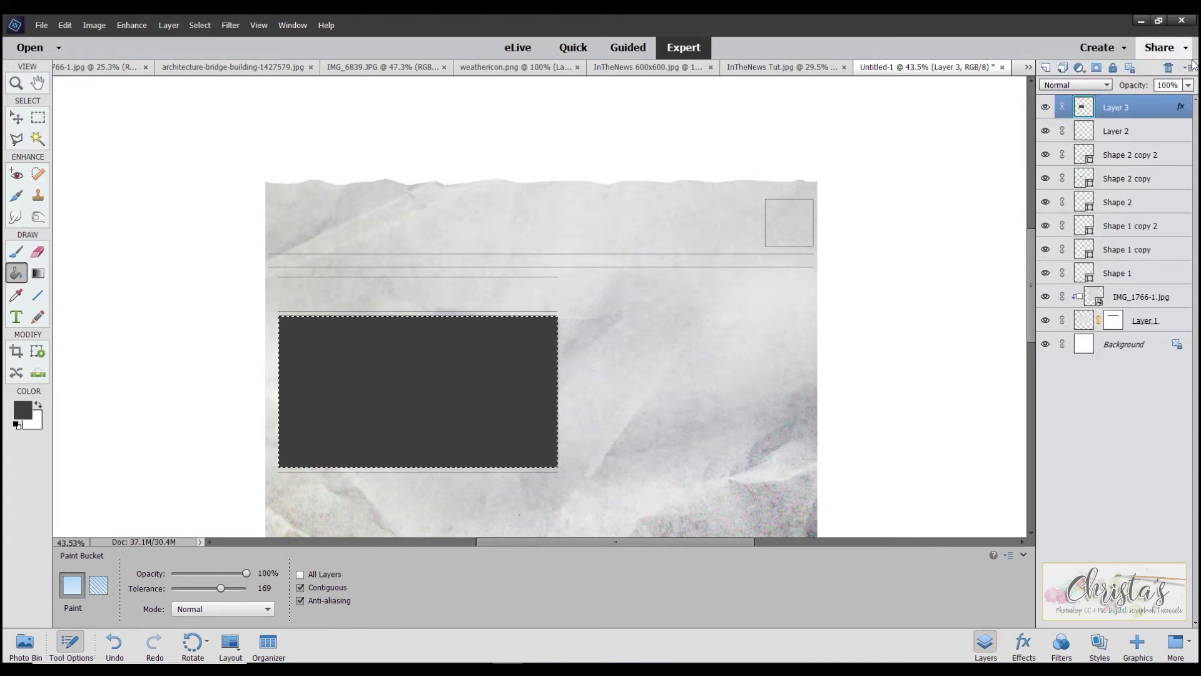
double_click(1180, 108)
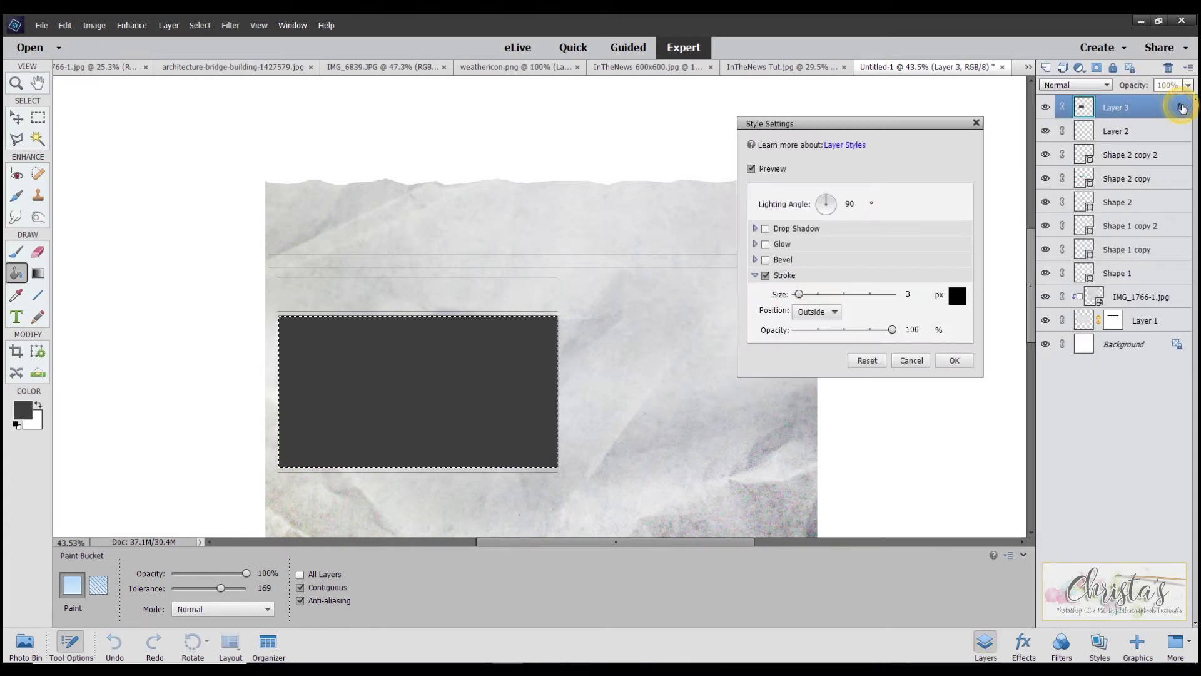
click(910, 293)
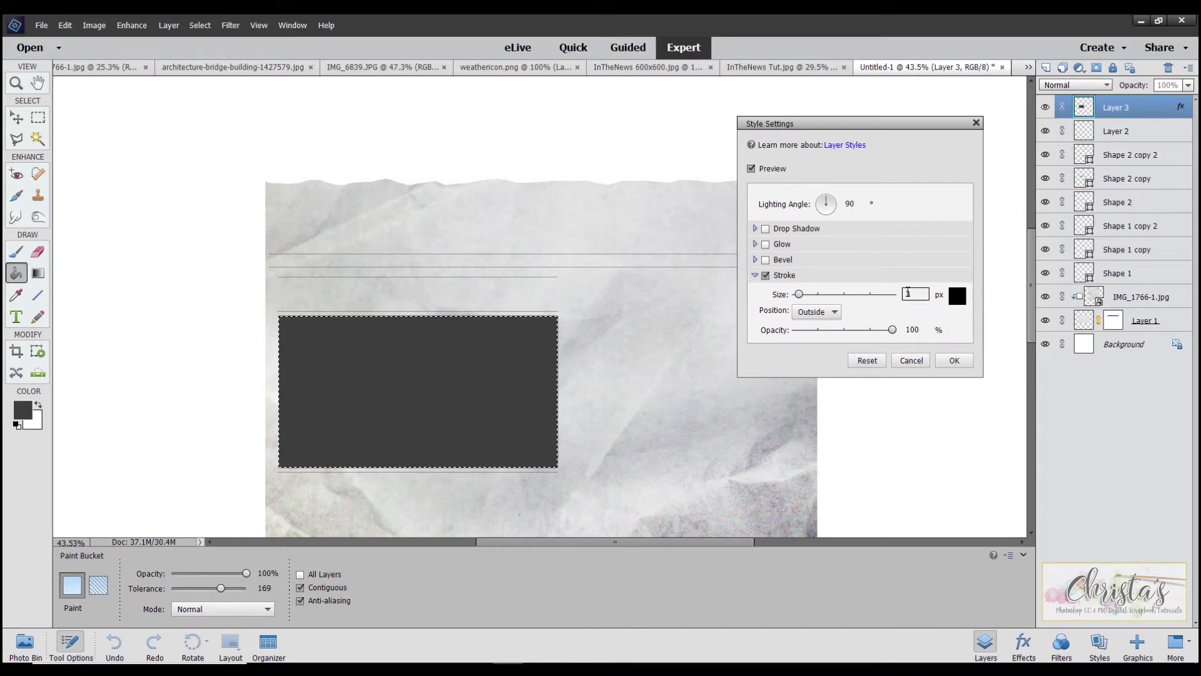
text(1)
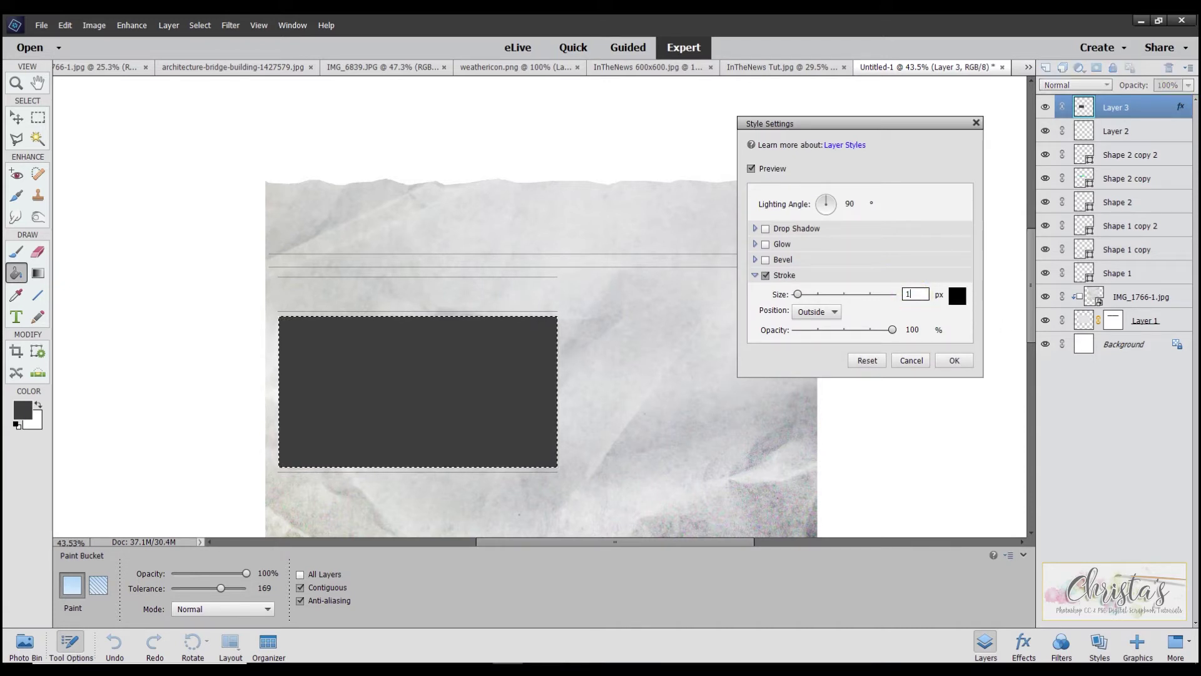
click(957, 296)
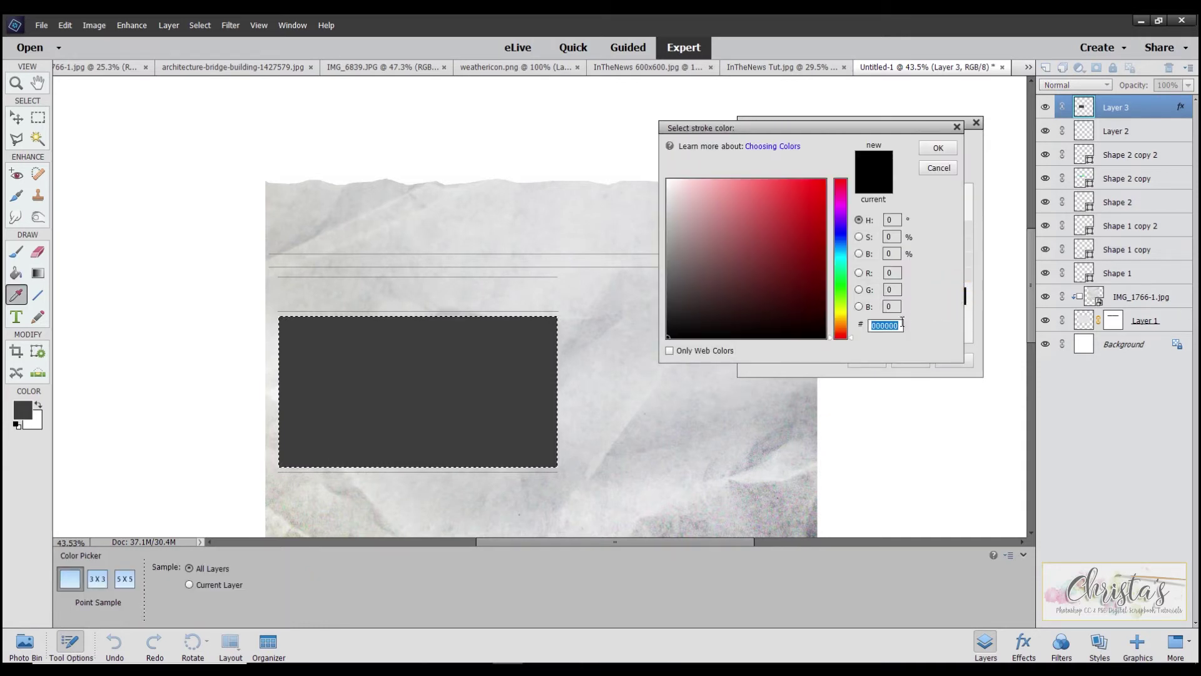
text(3e3e3e)
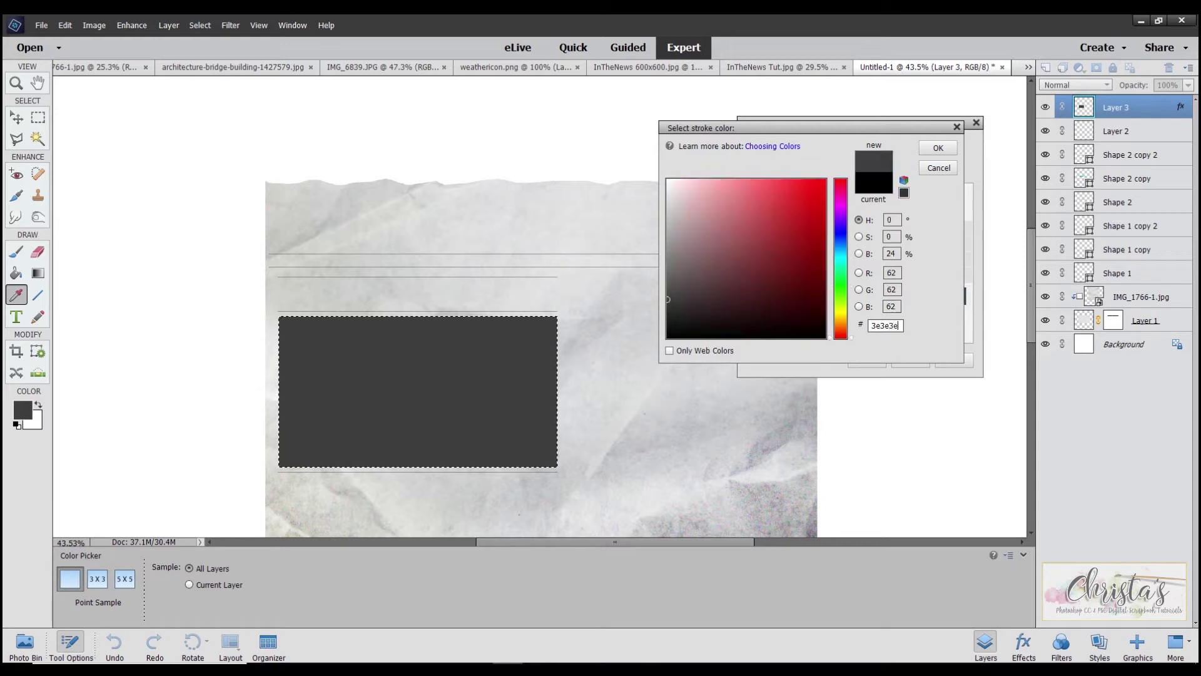
click(933, 151)
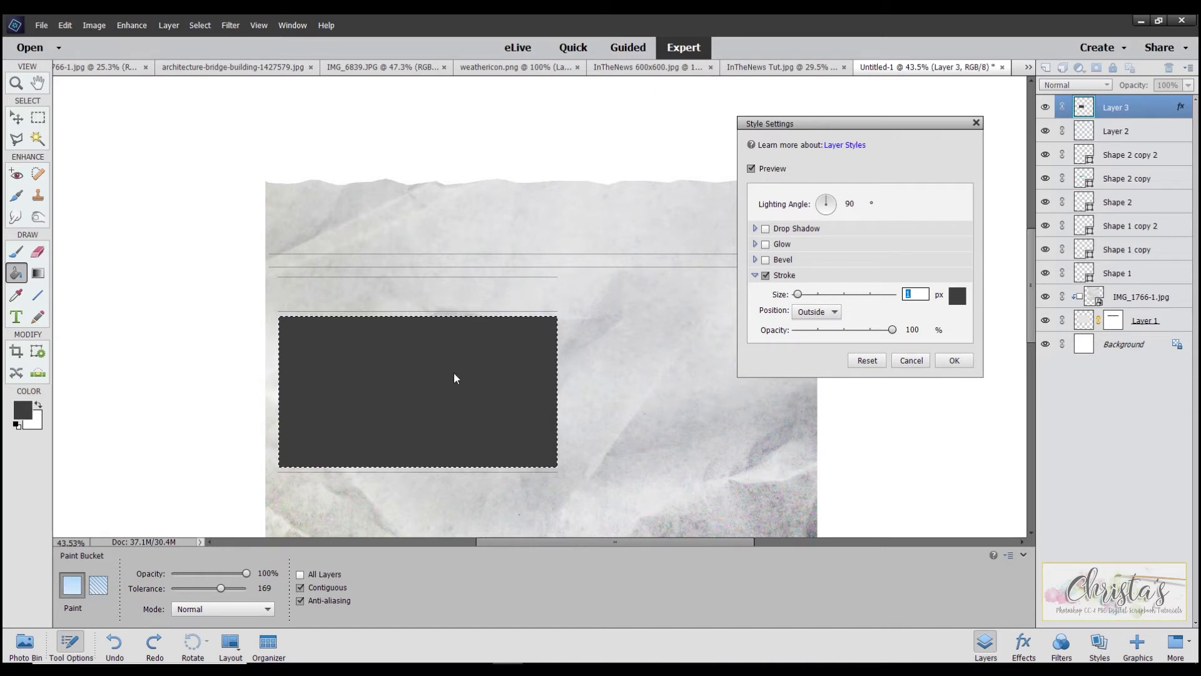
click(956, 362)
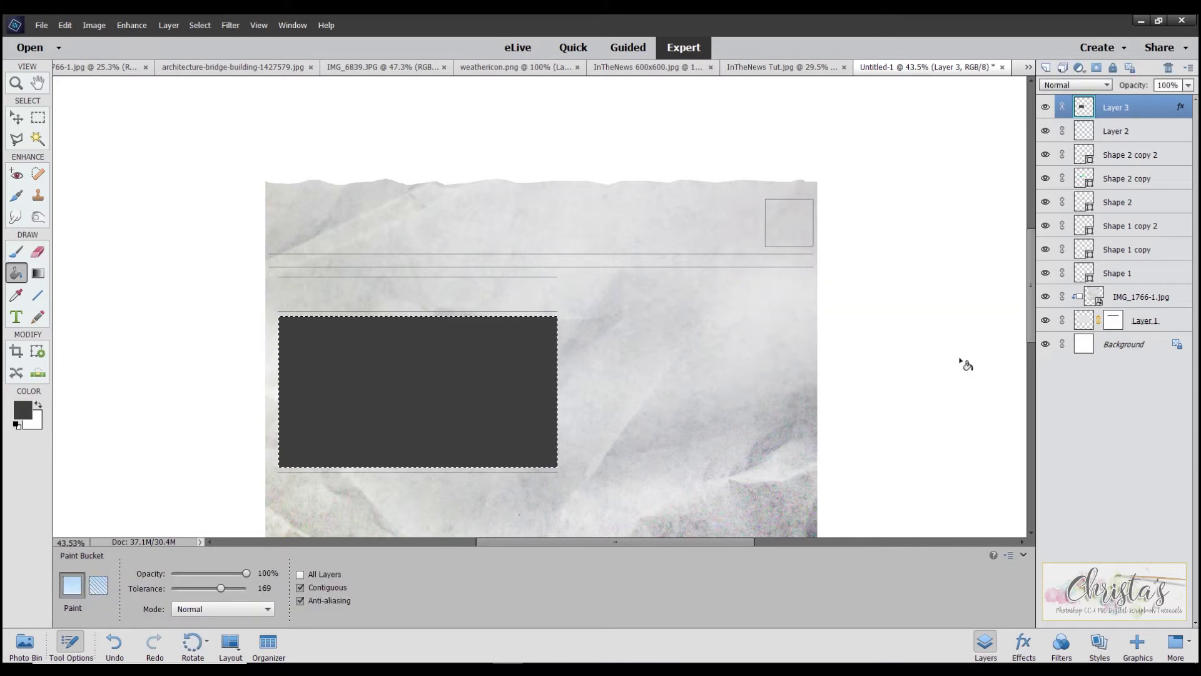
key(ctrl+d)
On a new layer, fill an upright rectangle just right of the wide picture box, below the full-width lines, with dark grey
click(37, 118)
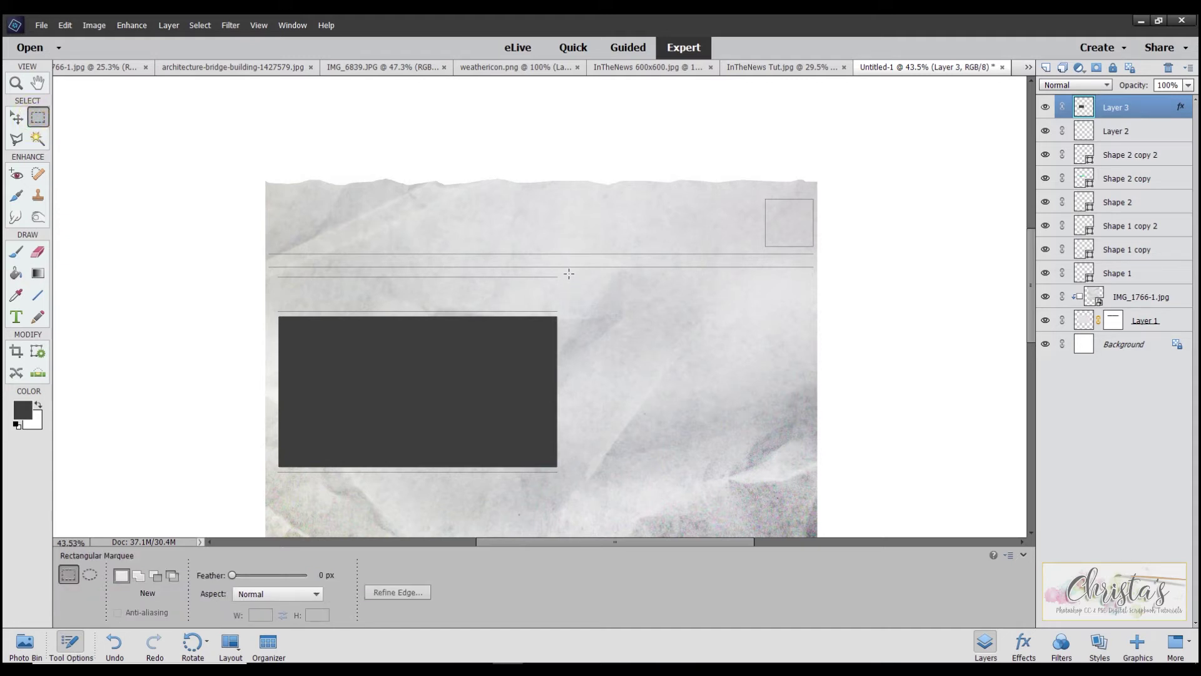
drag(569, 273, 698, 439)
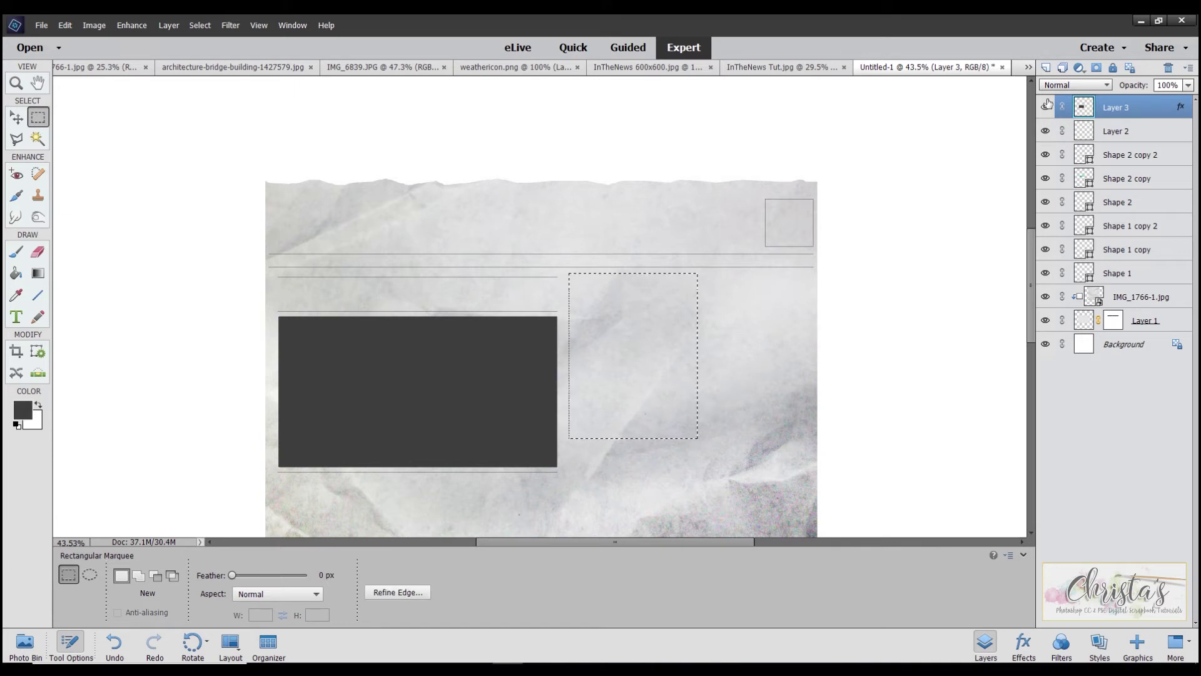
click(1045, 69)
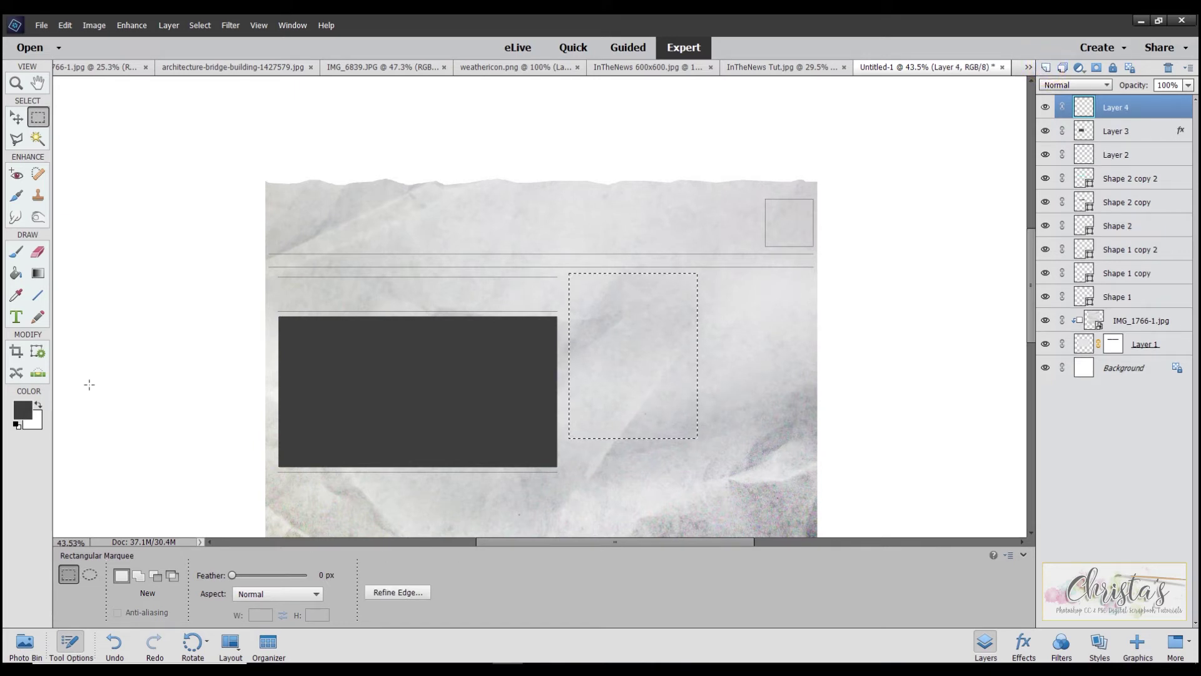
click(17, 274)
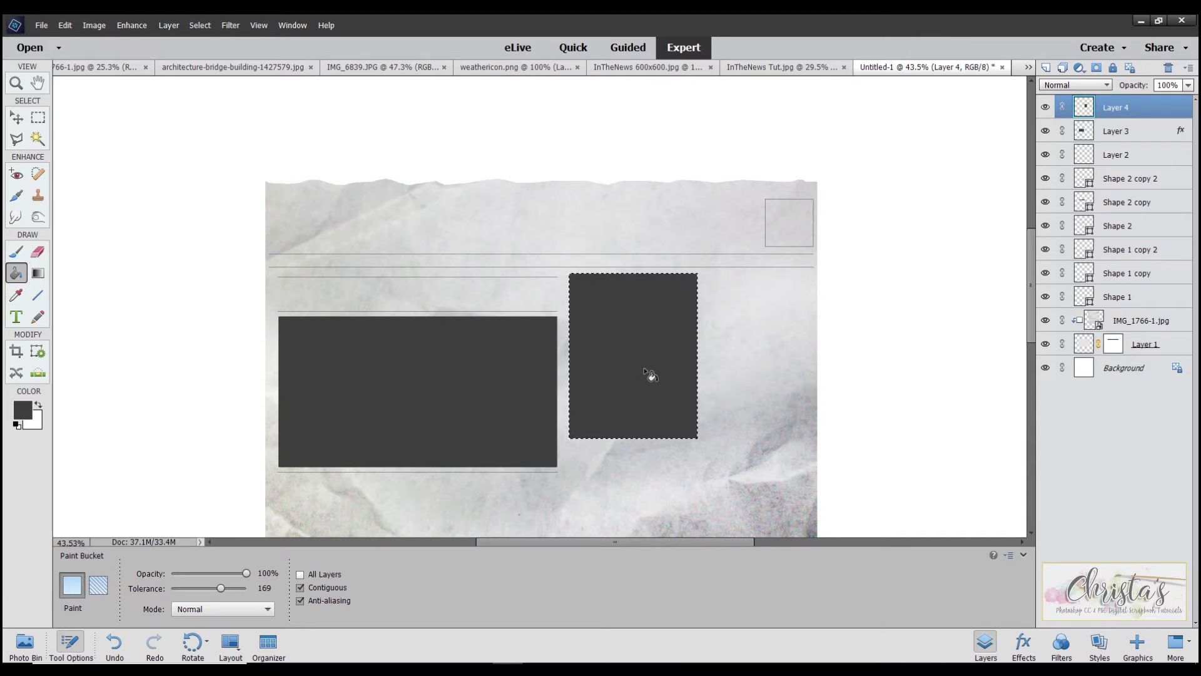
Copy Layer 3's stroke layer style onto Layer 4's upright rectangle and clear the selection
click(1180, 134)
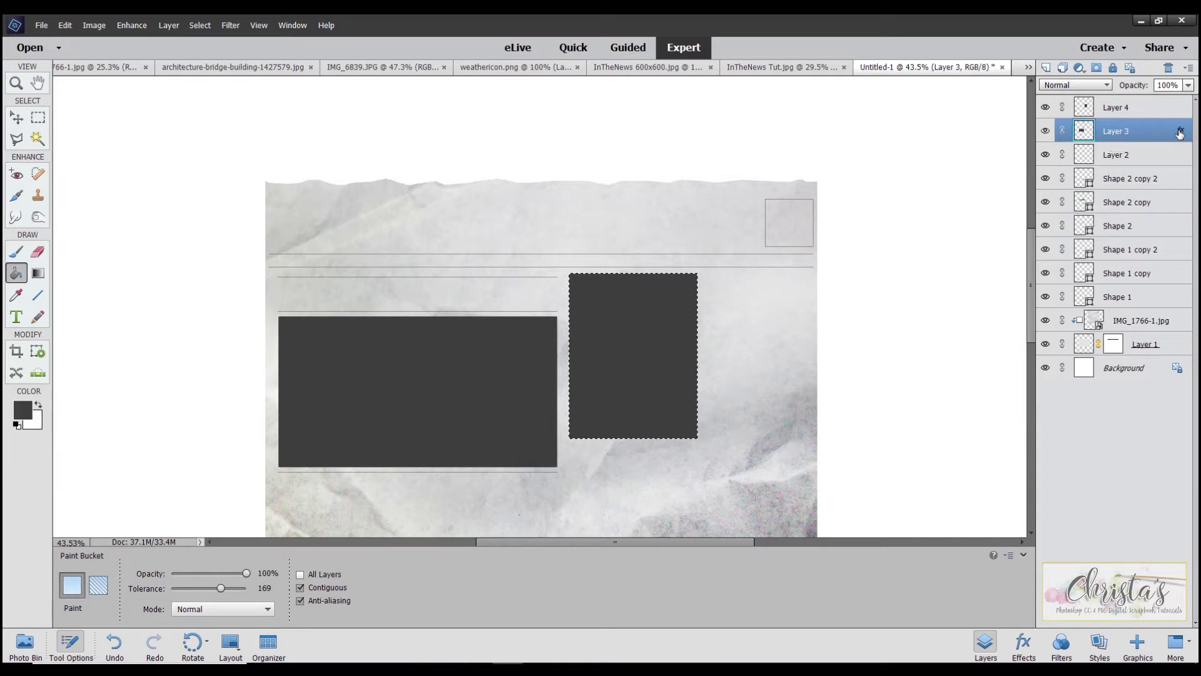
right_click(1181, 134)
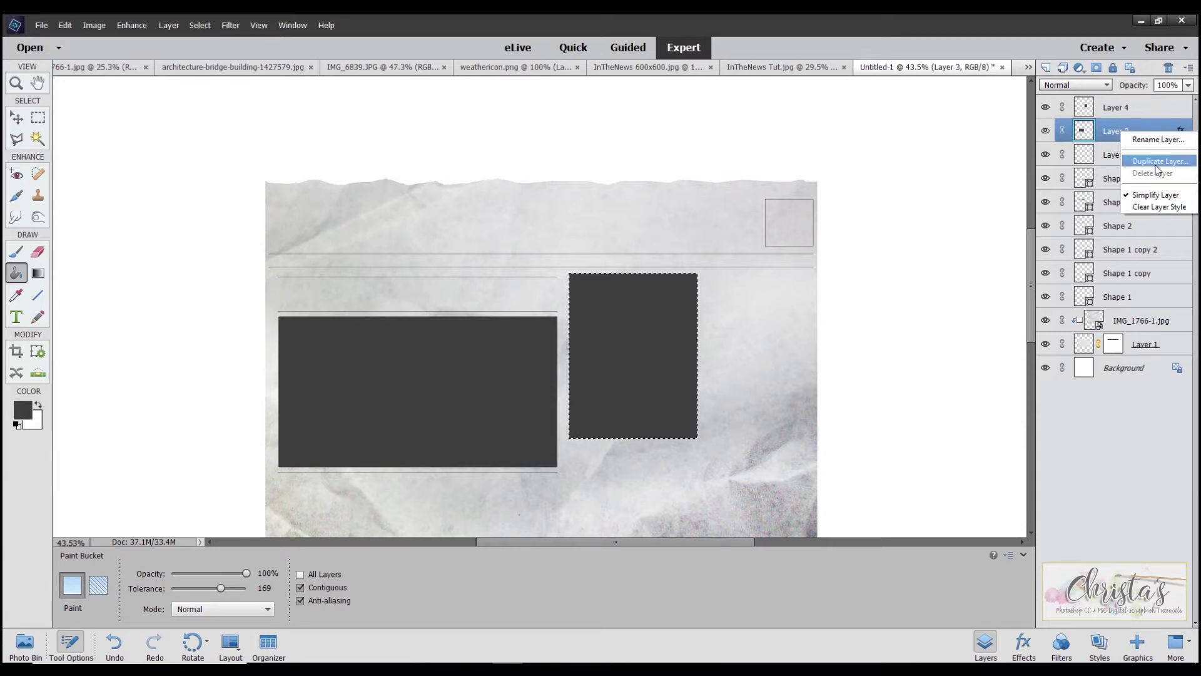
click(1153, 130)
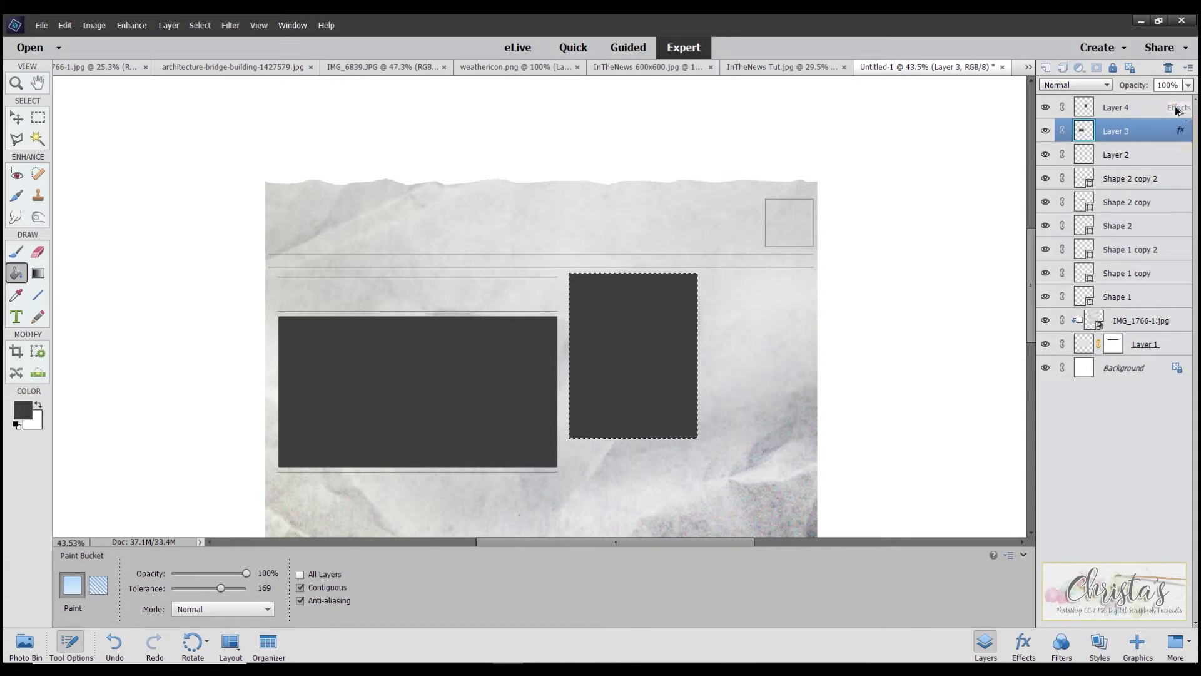
drag(1177, 107, 1177, 108)
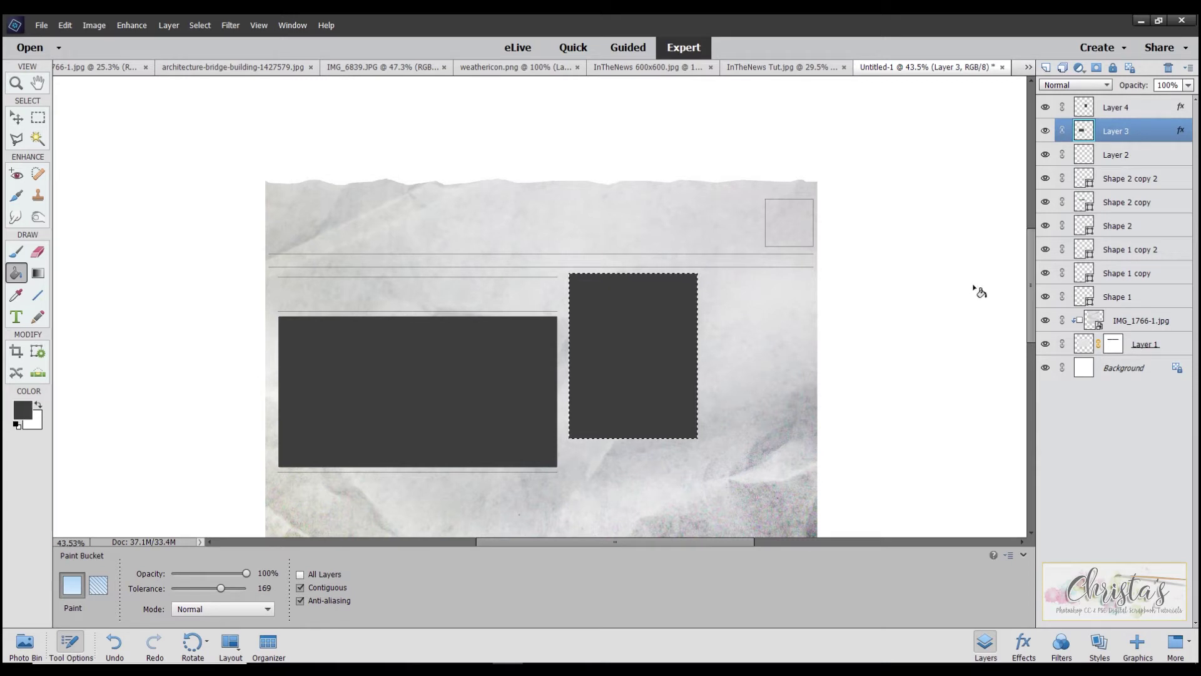
key(ctrl+d)
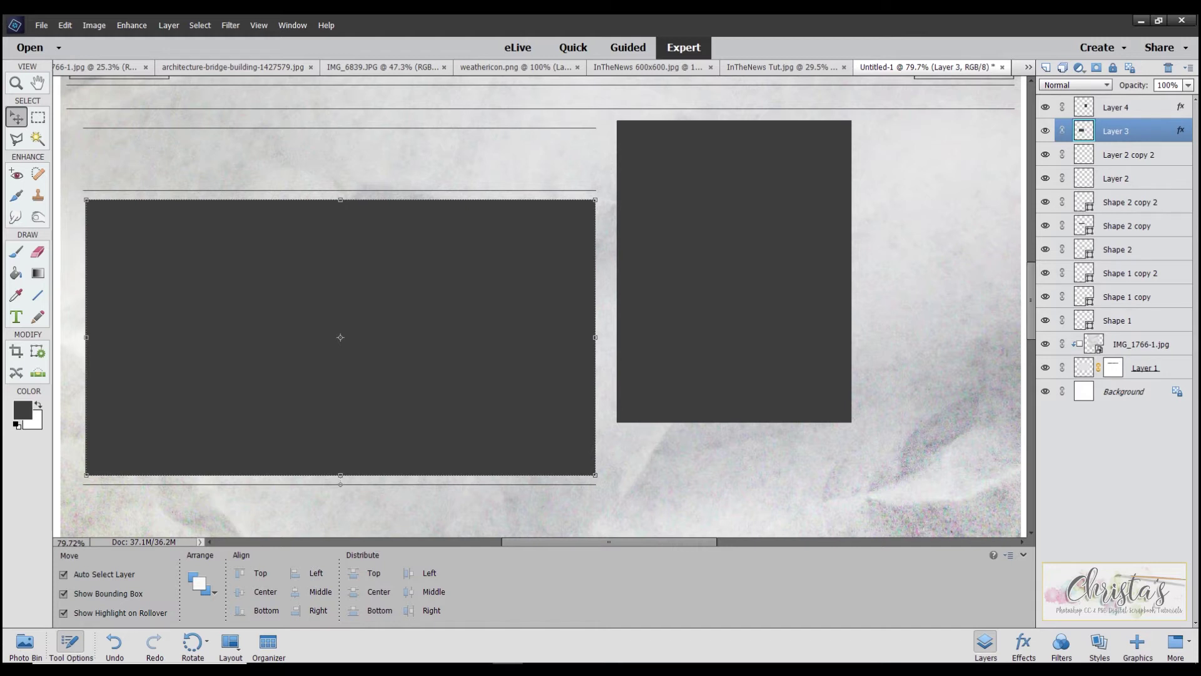
Place the open architecture-bridge-building photo into Untitled-1 above Layer 3 and clip it to the wide dark box
click(22, 645)
click(194, 610)
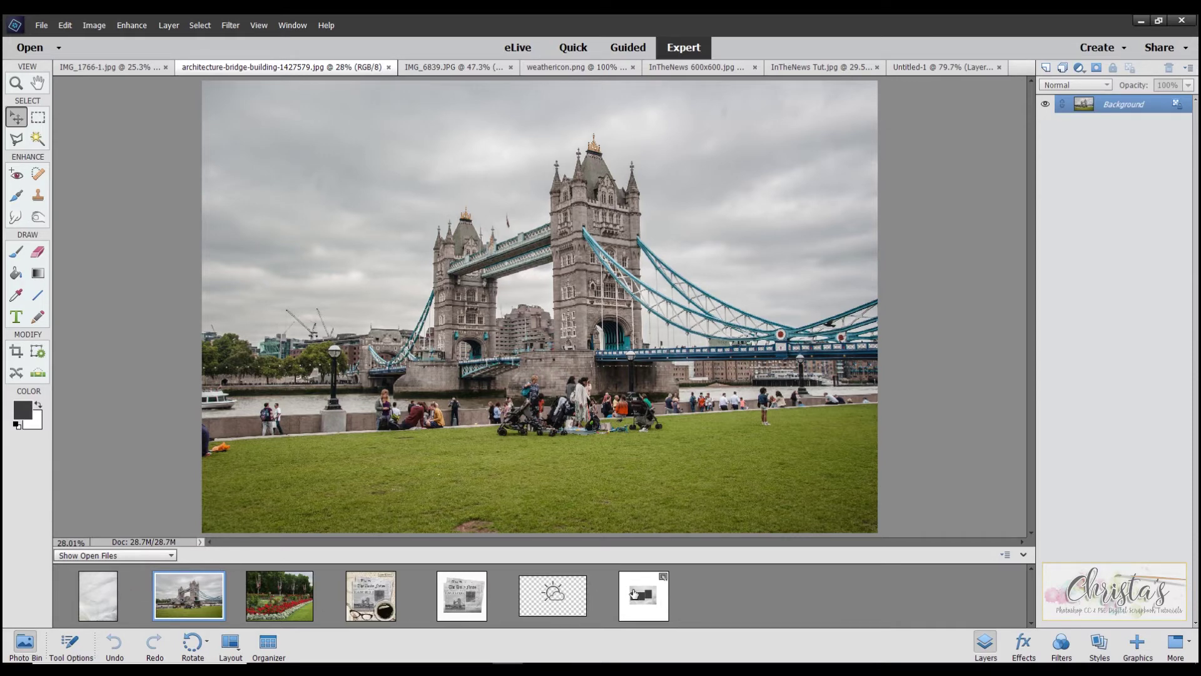
click(651, 593)
drag(183, 606, 375, 333)
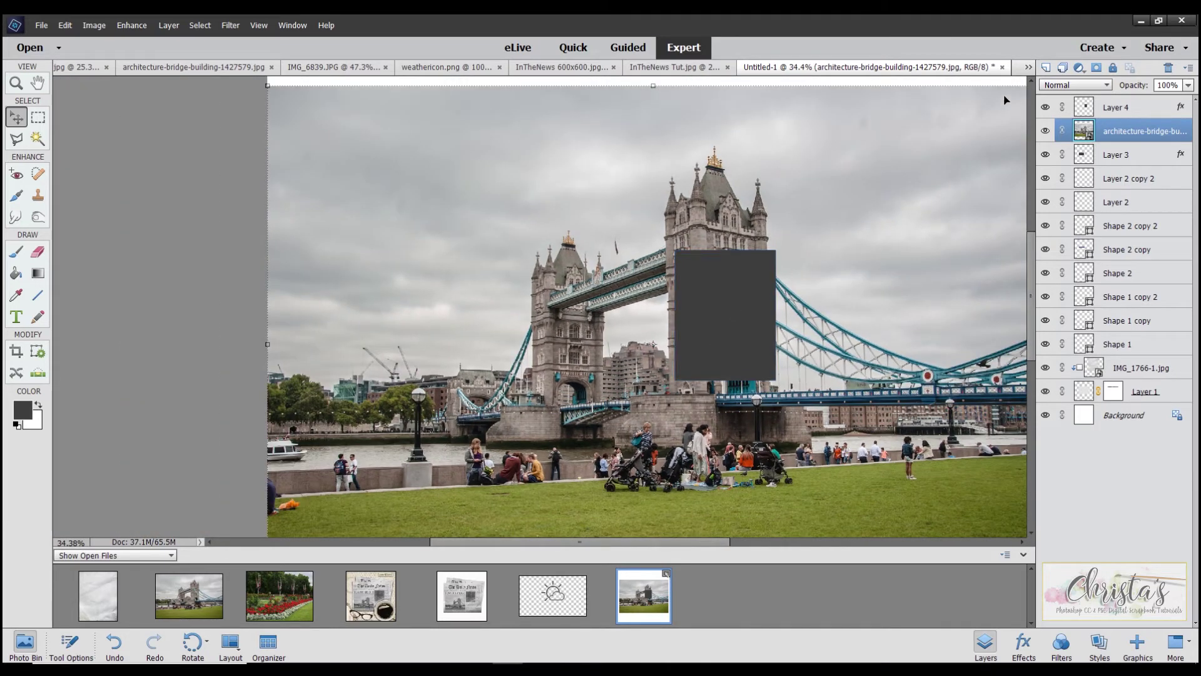
right_click(1121, 136)
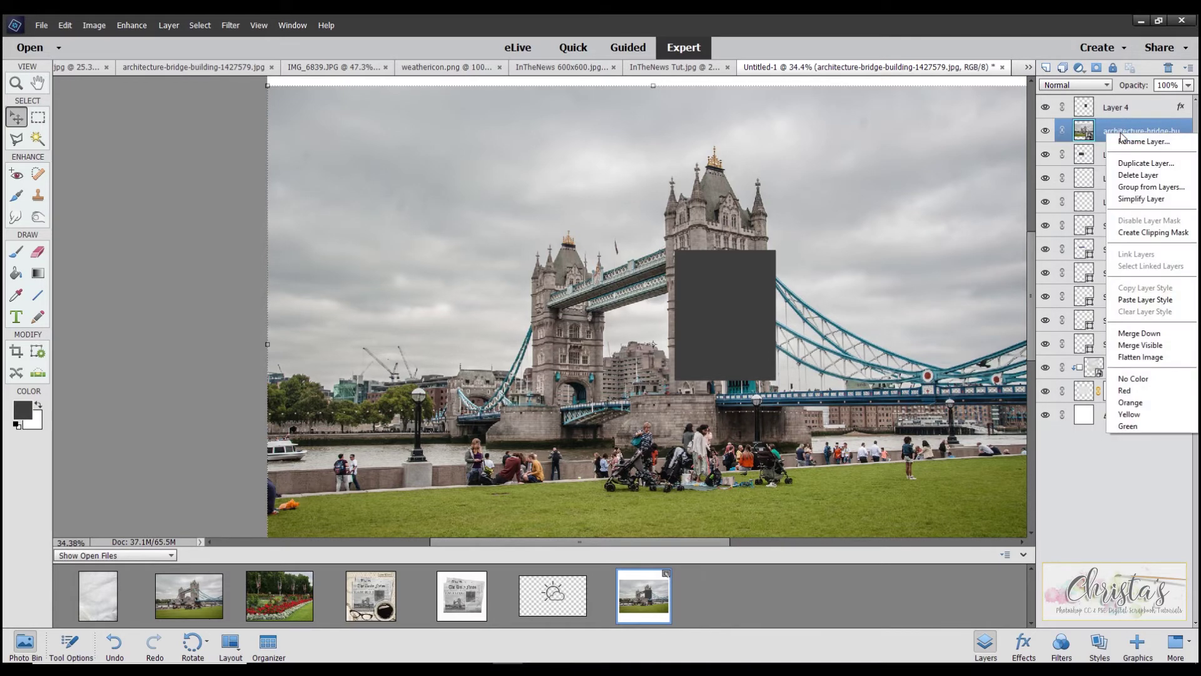
click(1132, 233)
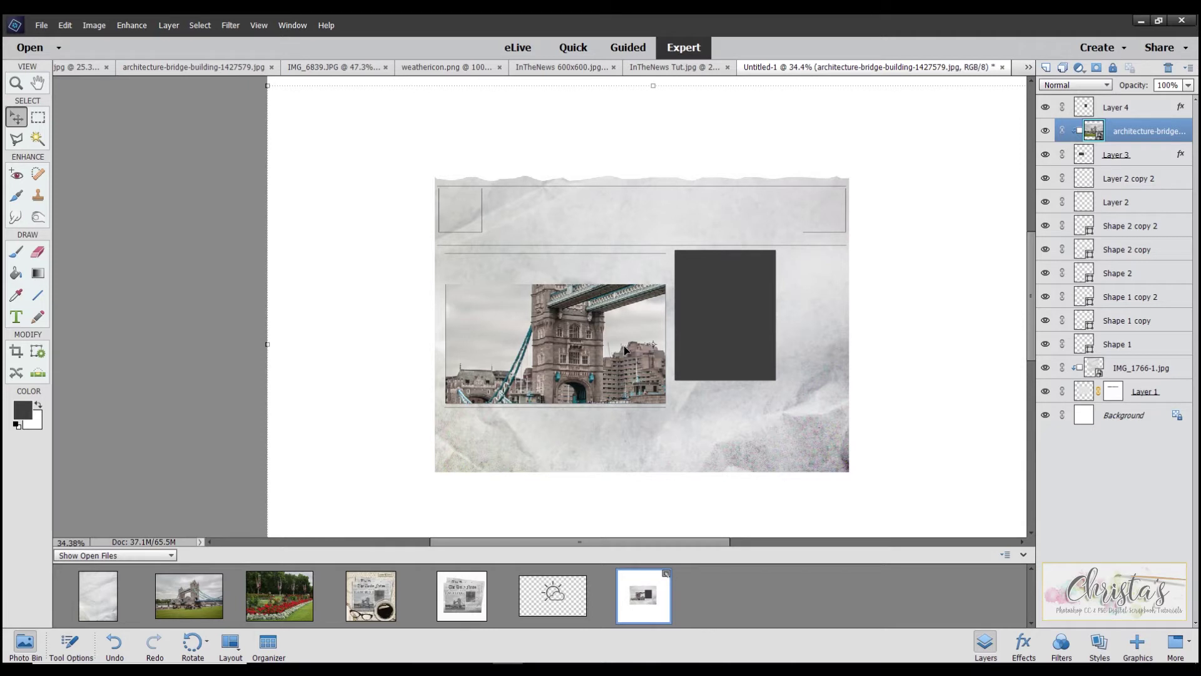
Scale the bridge photo proportionally to 28.95% and position it to fill the wide picture box with the towers in view
click(65, 26)
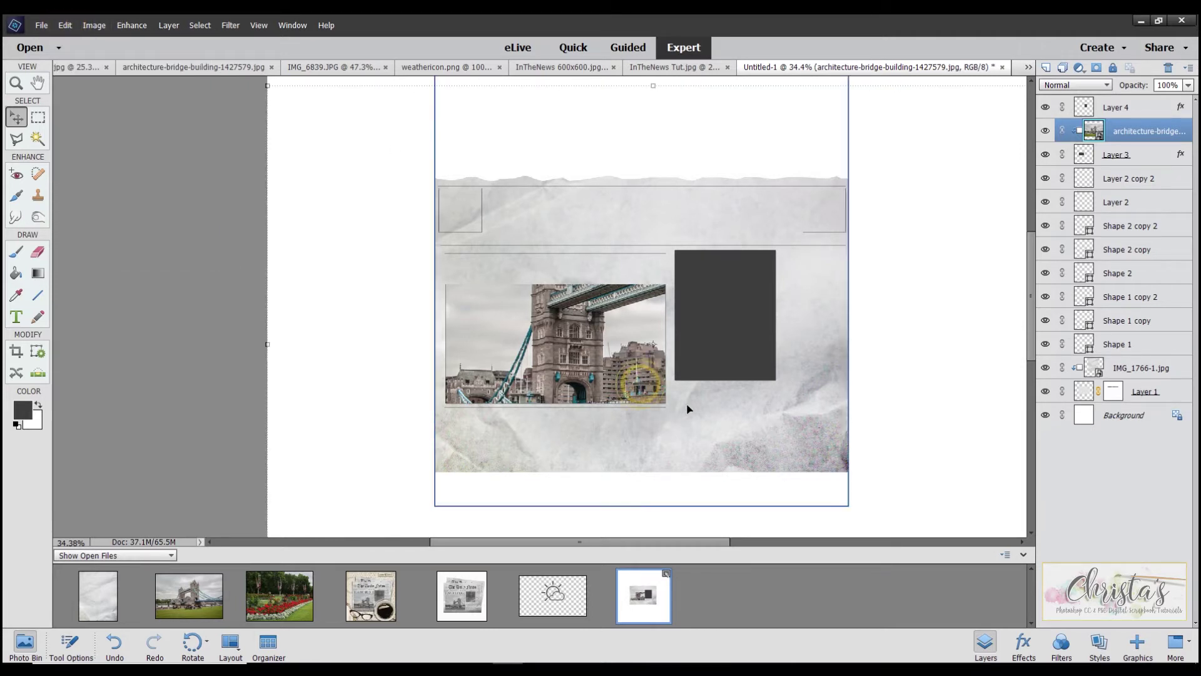
key(ctrl+minus)
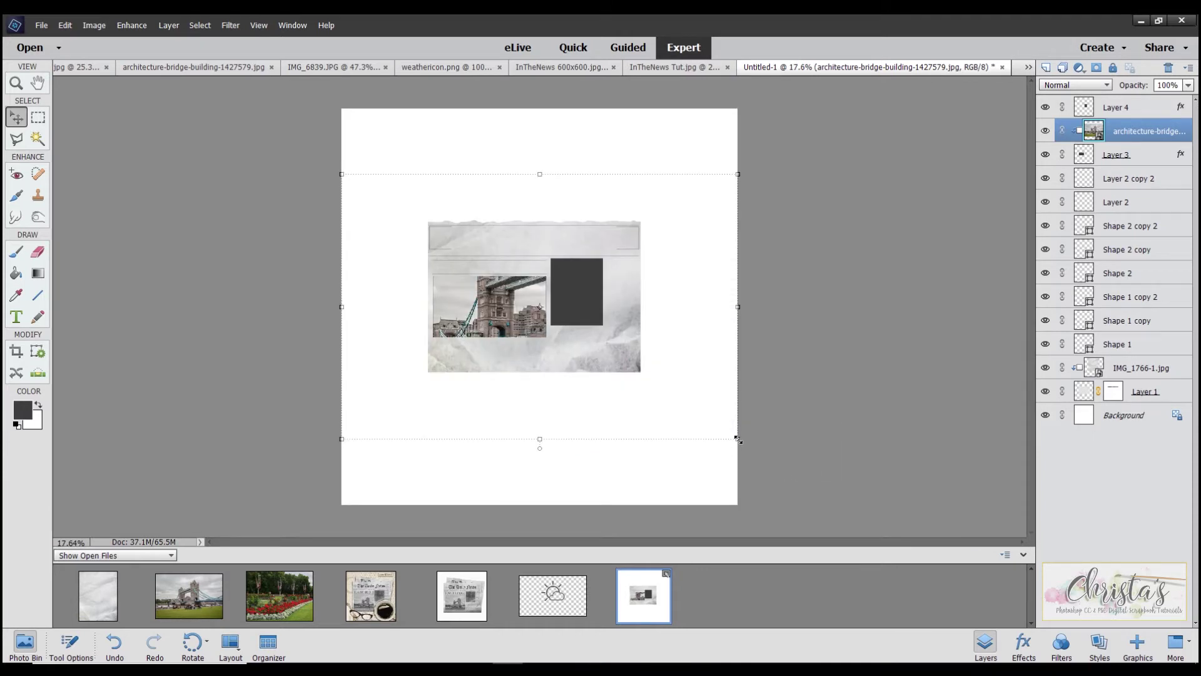
drag(738, 440, 580, 351)
drag(342, 174, 438, 233)
drag(587, 235, 550, 261)
scroll(737, 296, up, 3)
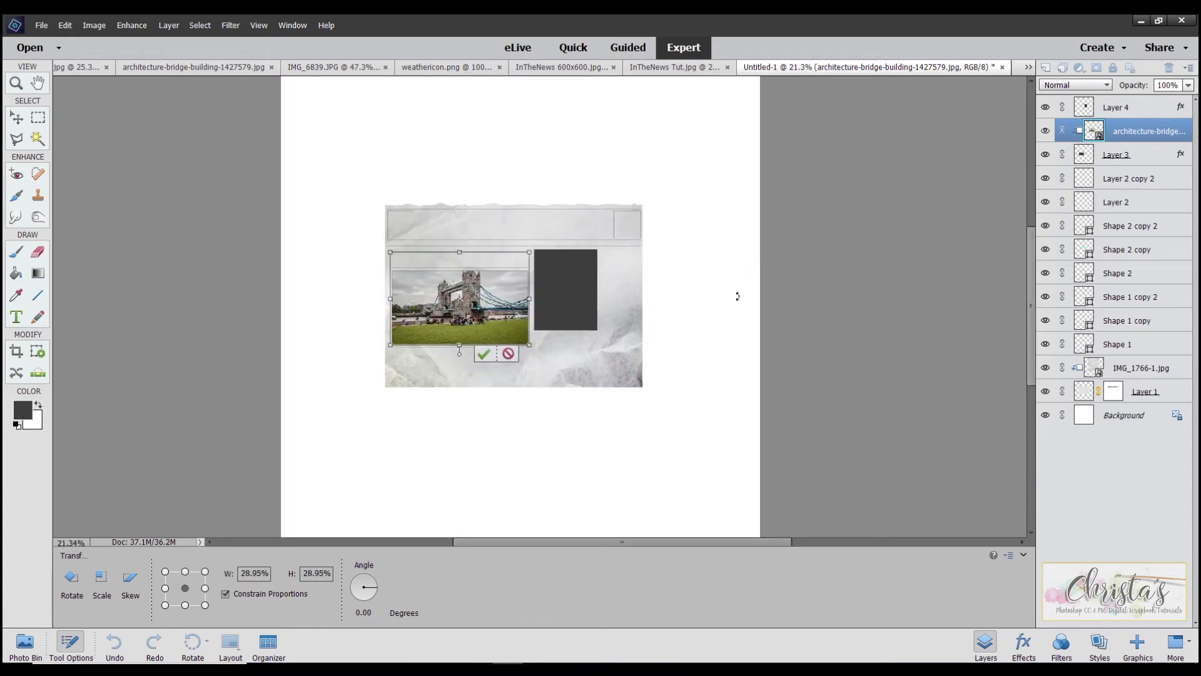
scroll(737, 296, up, 1)
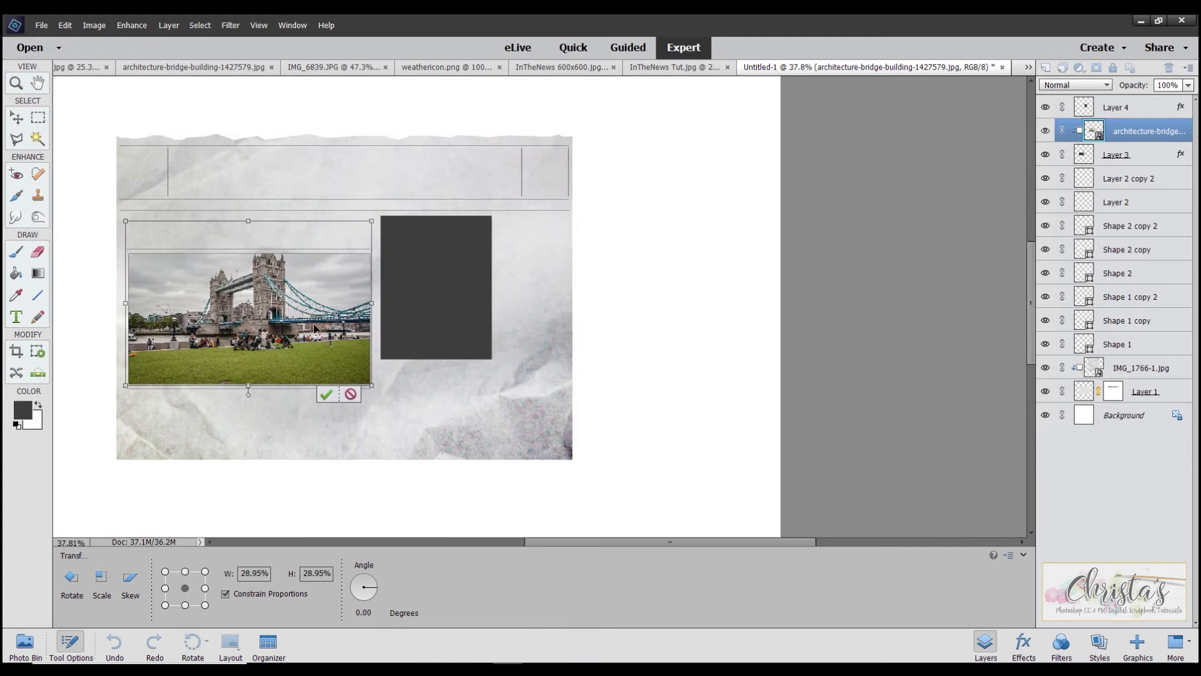
drag(300, 325, 301, 339)
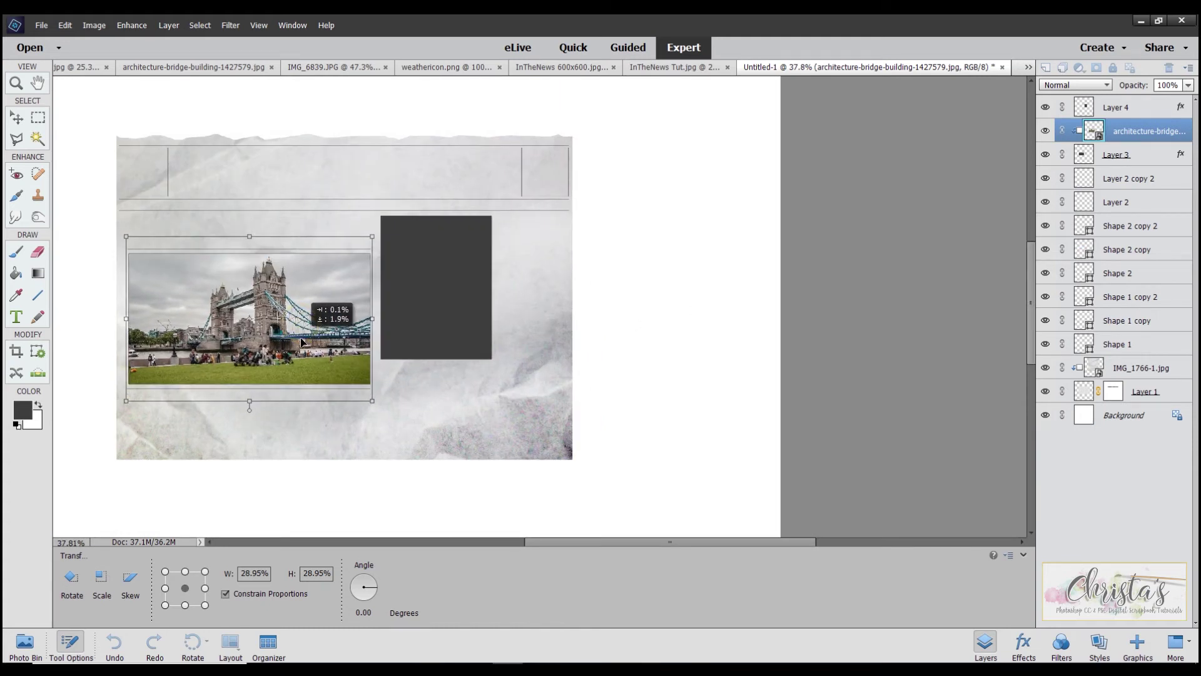
drag(301, 342, 301, 342)
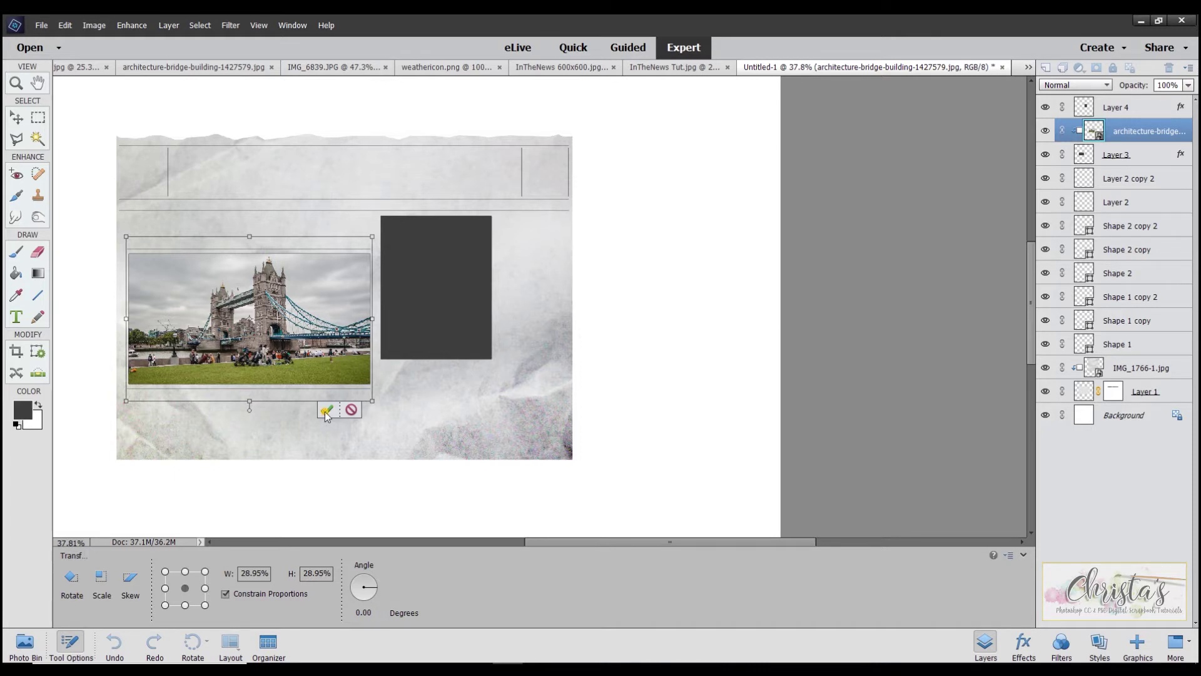
click(326, 410)
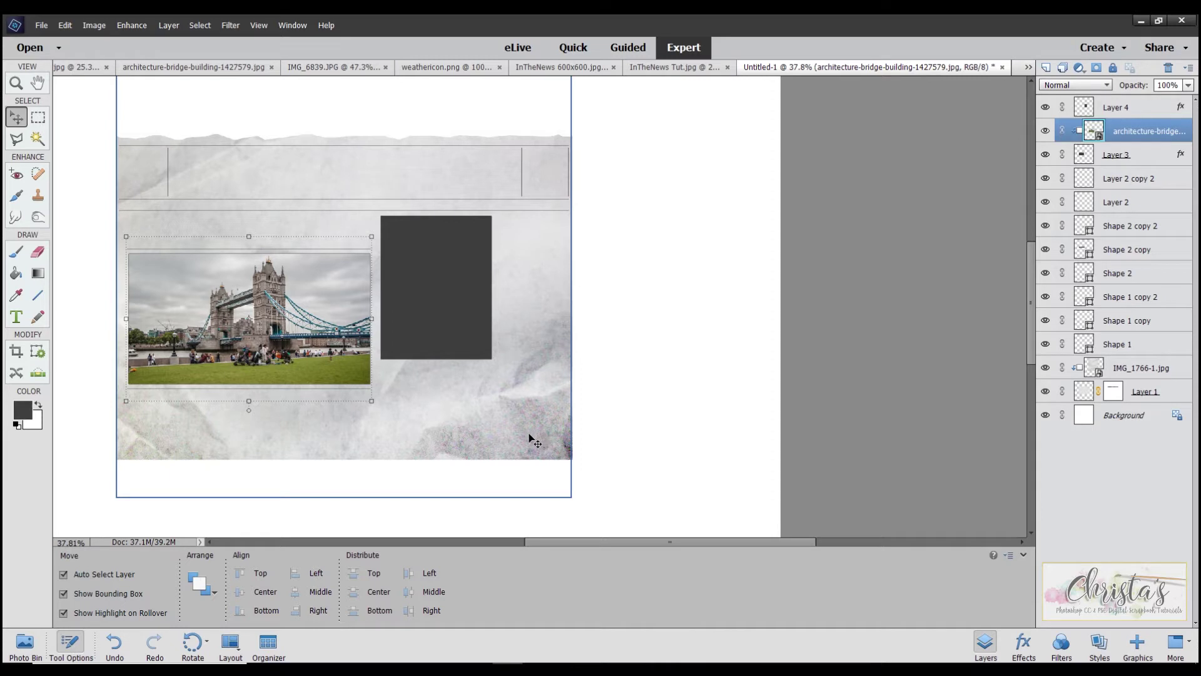
Simplify the bridge photo layer and try the Newspaper style of Convert to Black and White on it
click(131, 25)
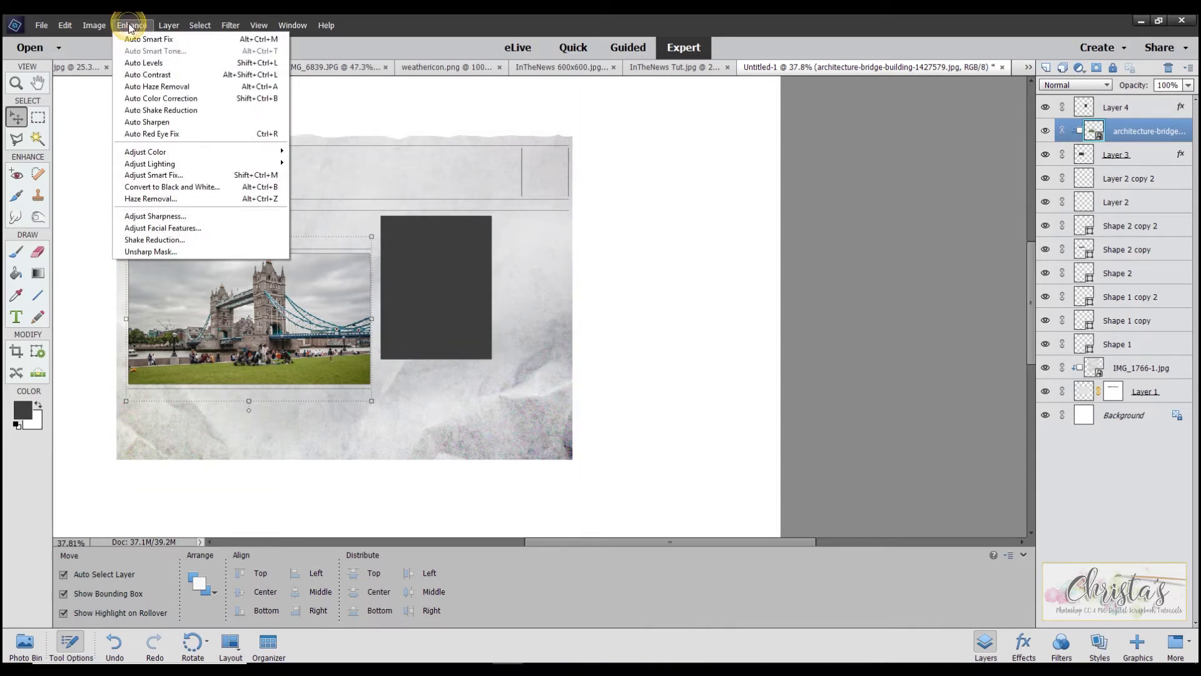
click(224, 188)
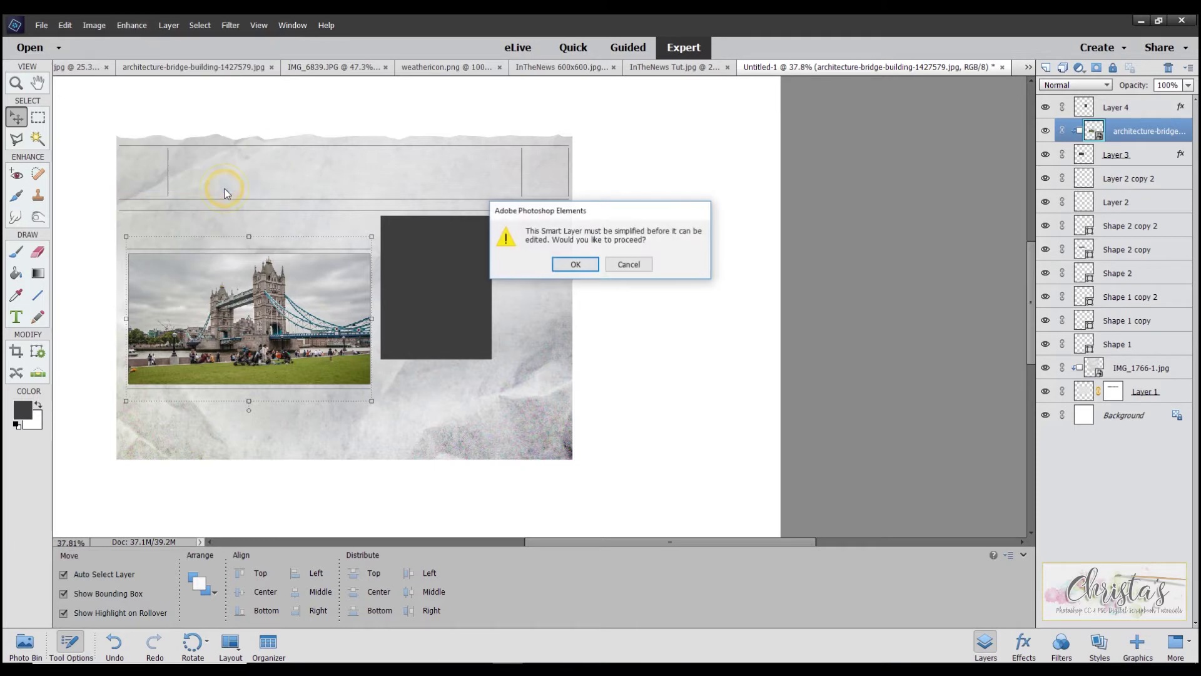
click(573, 265)
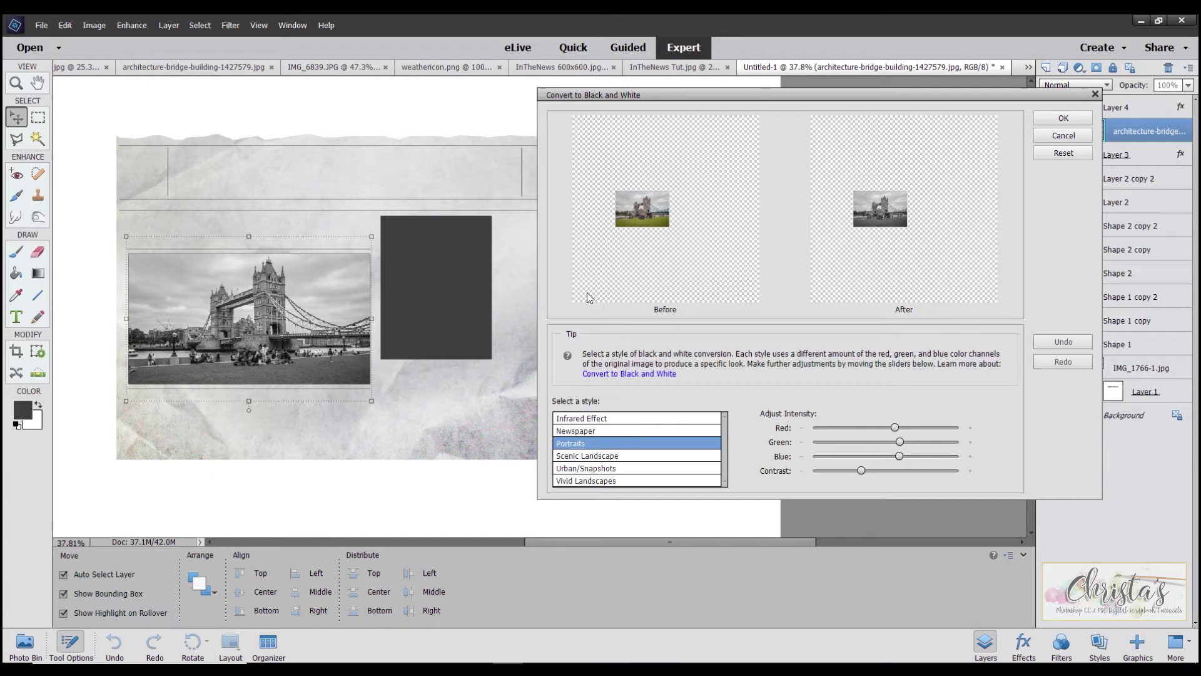
click(581, 433)
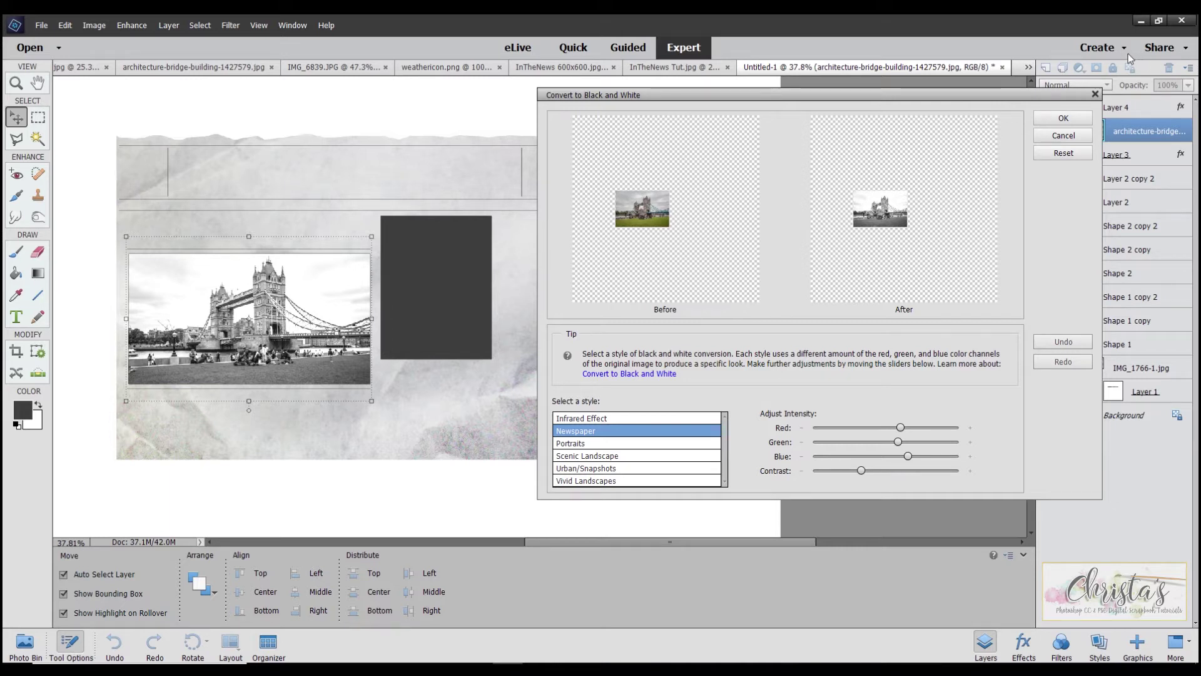
click(1057, 134)
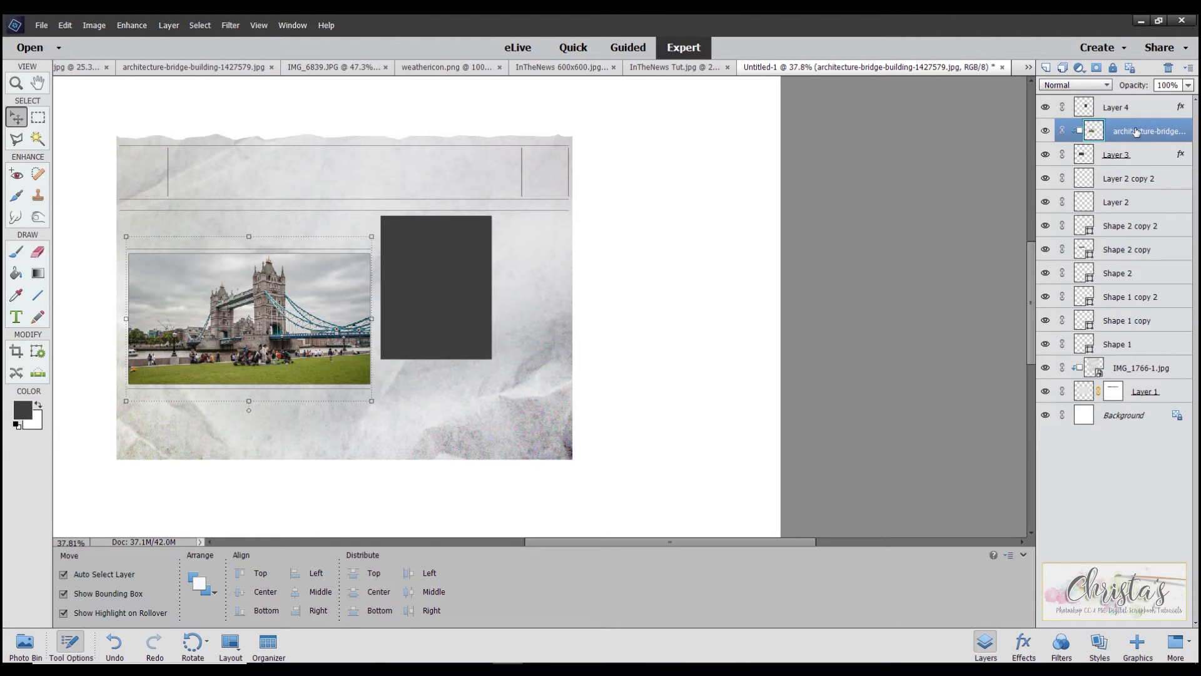
Set the bridge photo layer's blend mode to Luminosity
click(1074, 88)
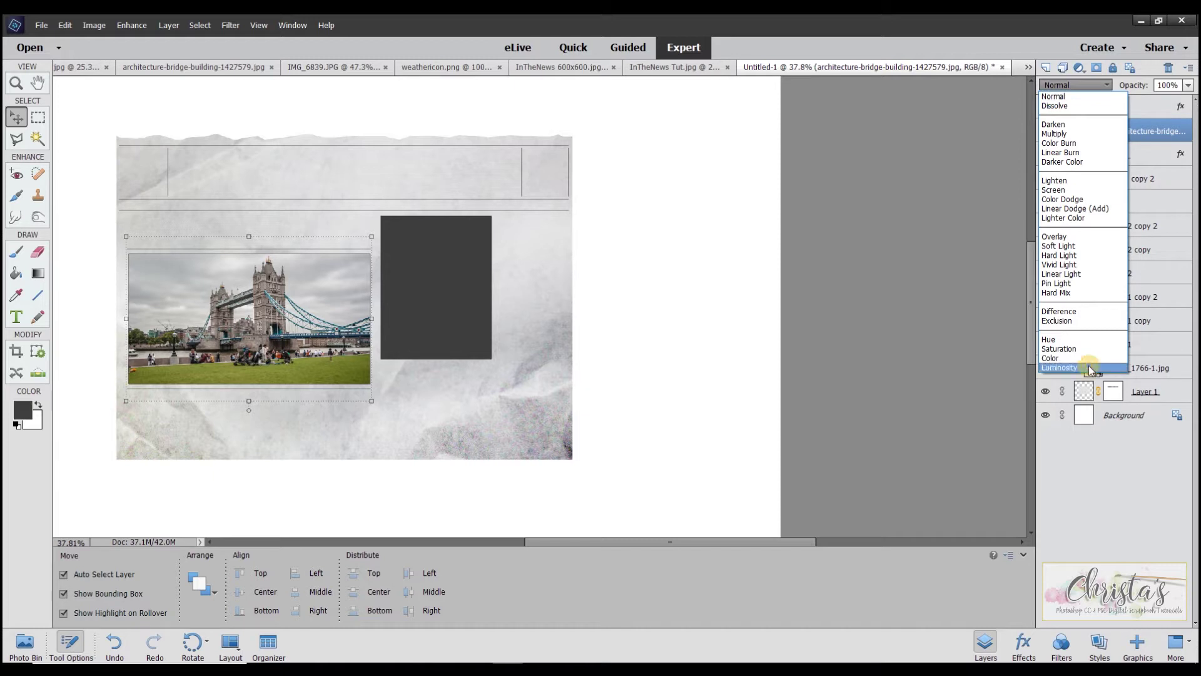
click(1064, 368)
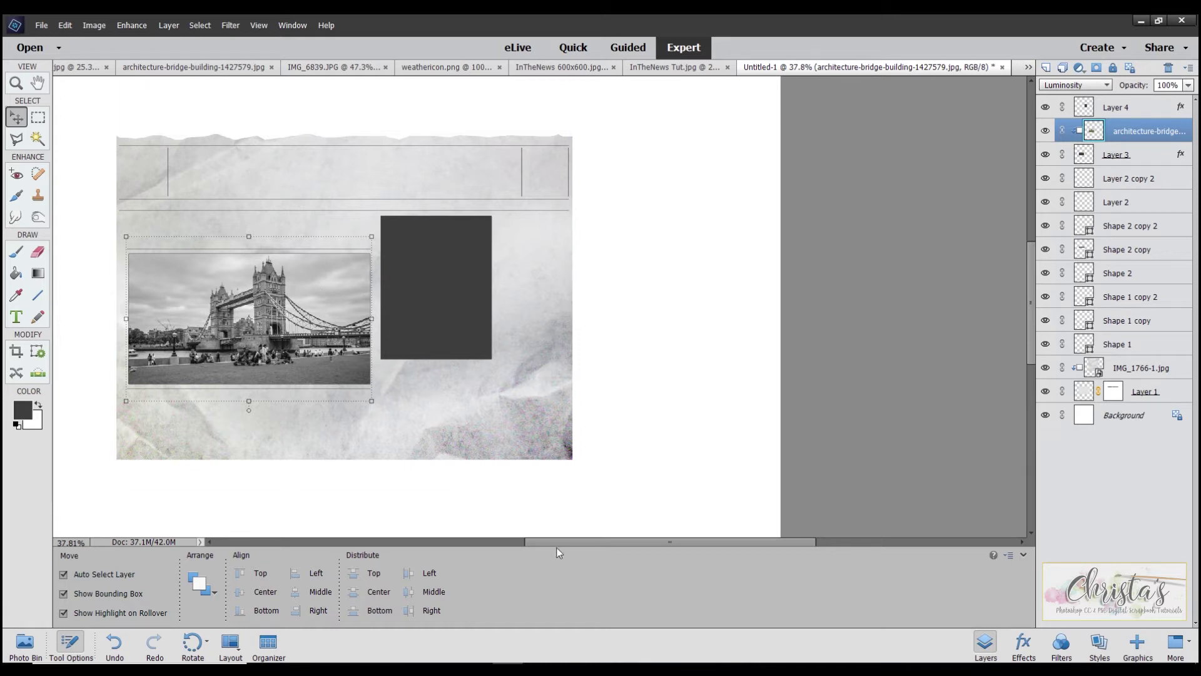
drag(558, 541, 488, 537)
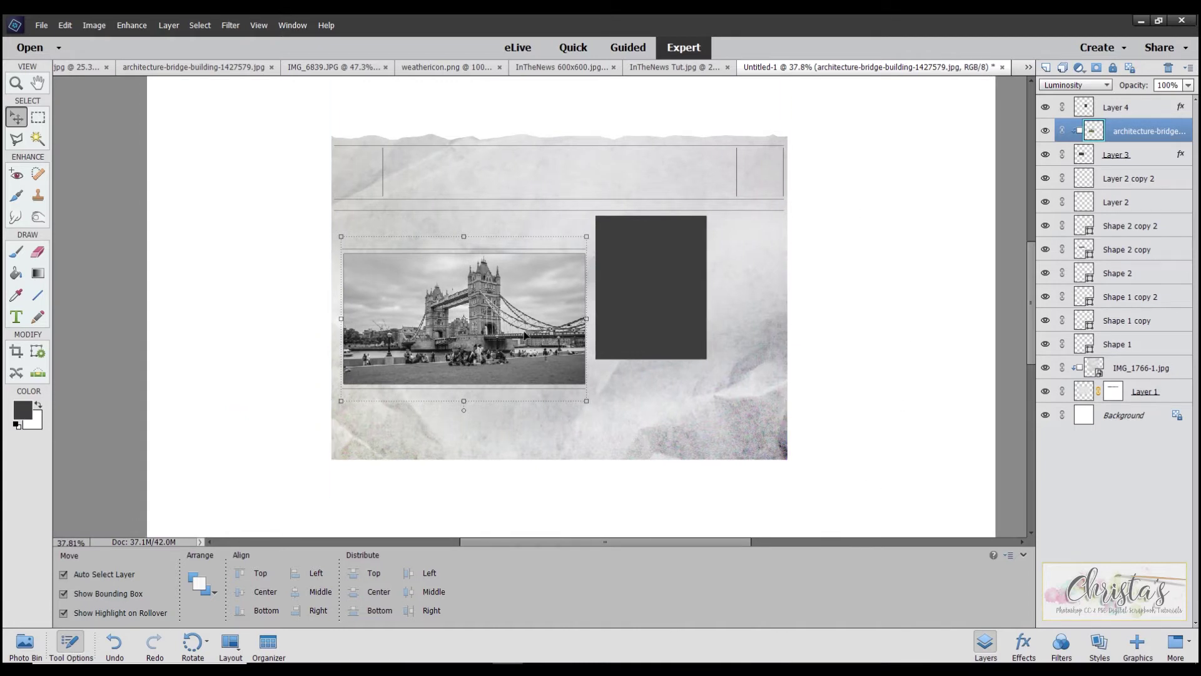
Apply the Halftone Pattern filter to the bridge photo with size 2, contrast 7 and the Dot pattern type
click(229, 26)
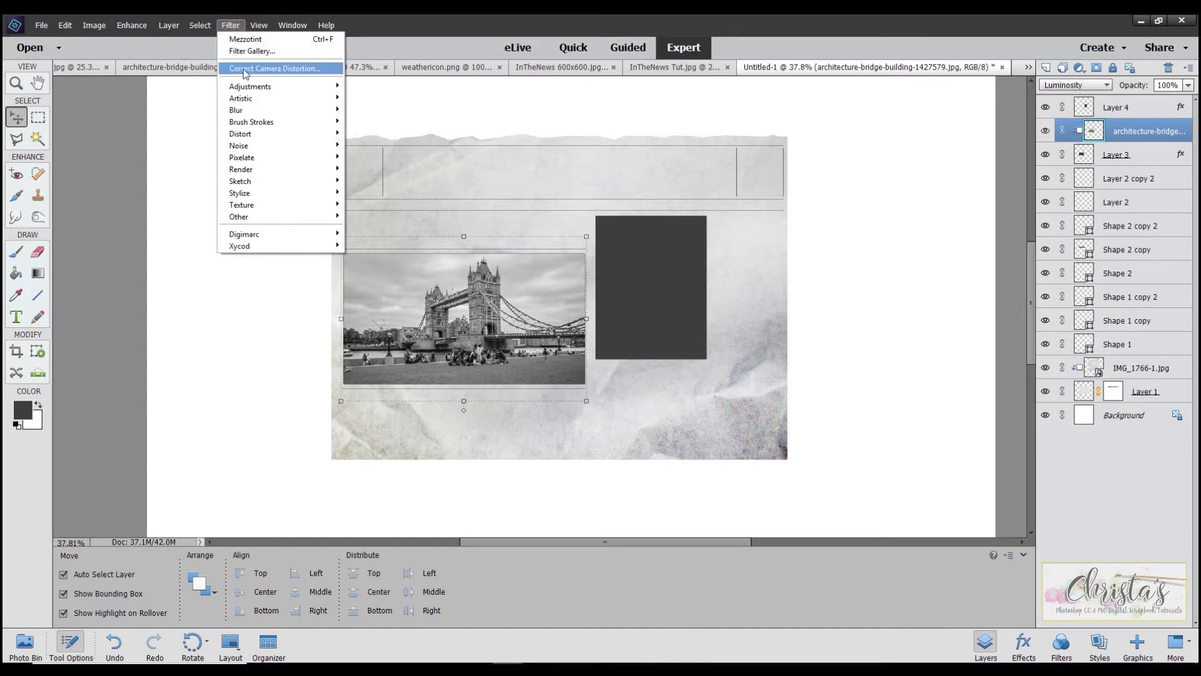
click(241, 50)
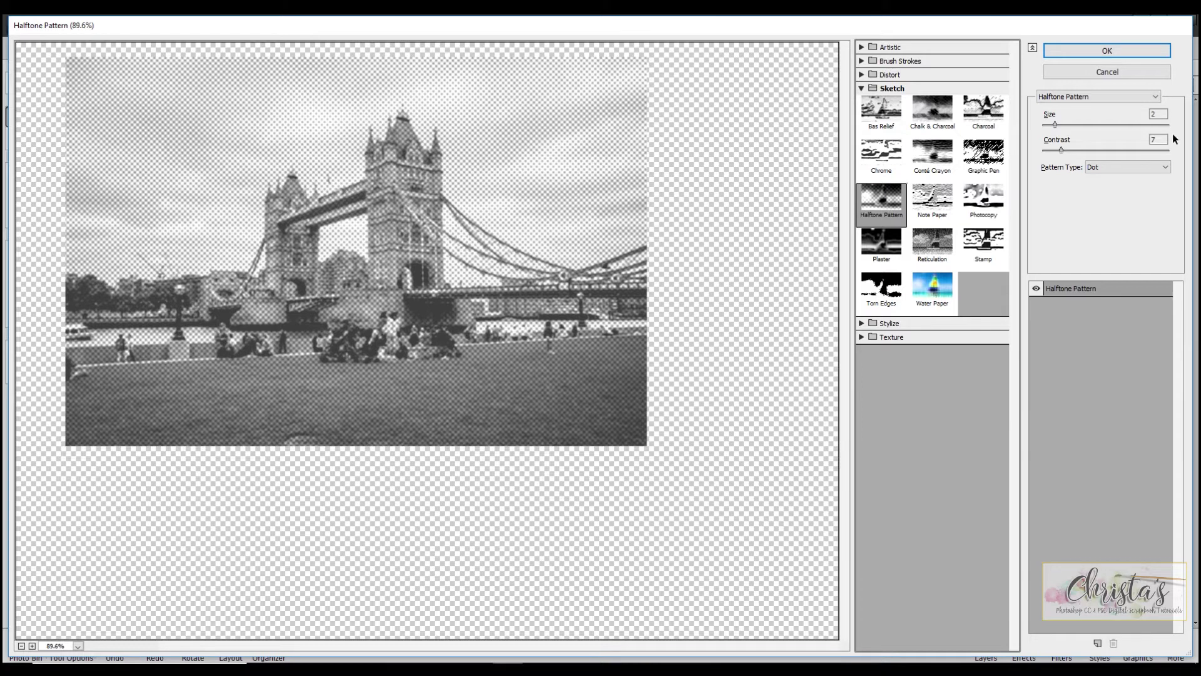
click(1165, 167)
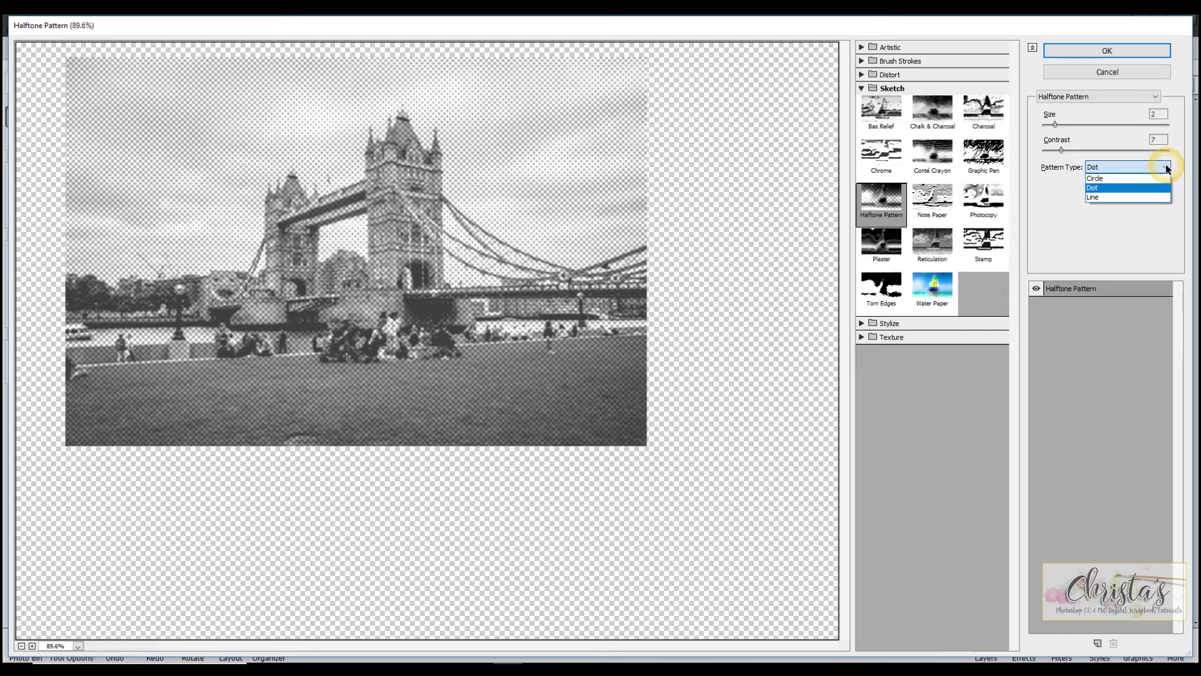
click(1141, 189)
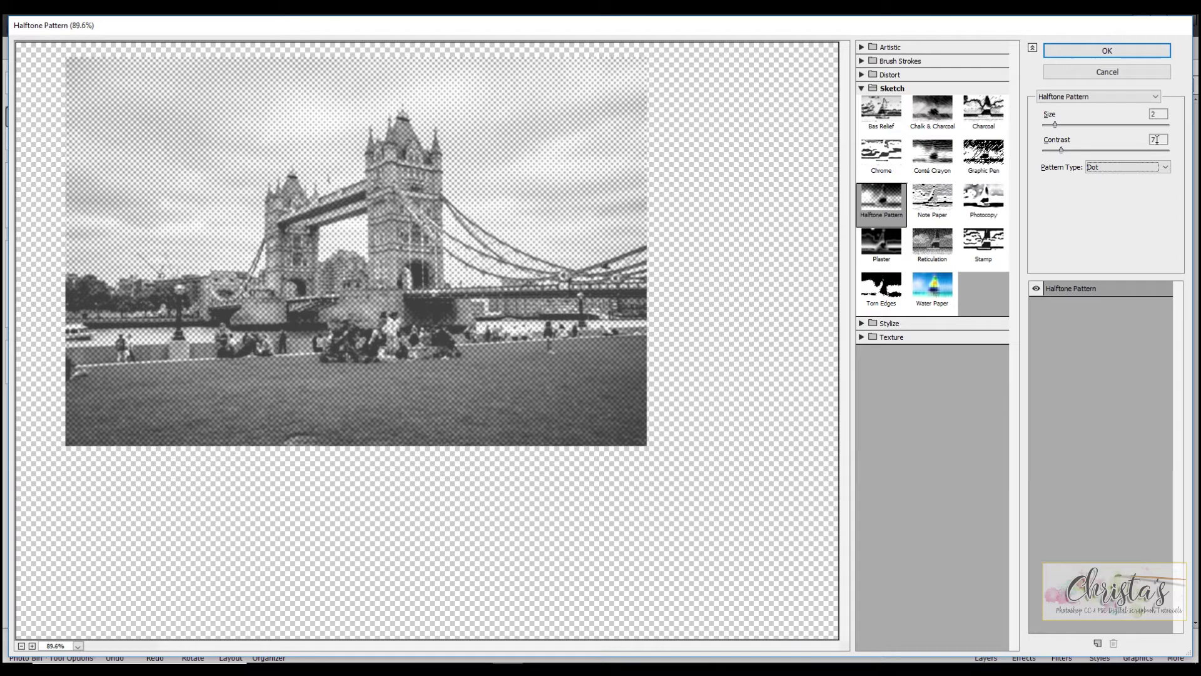
drag(1055, 123, 1042, 121)
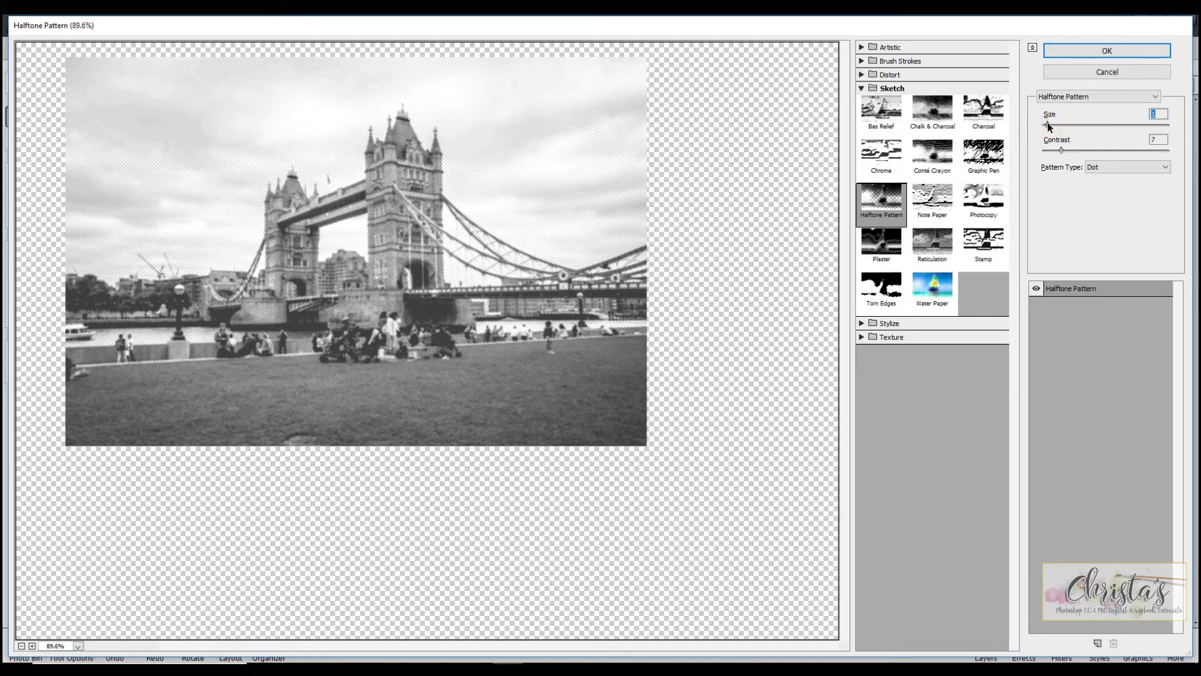
drag(1049, 122, 1063, 126)
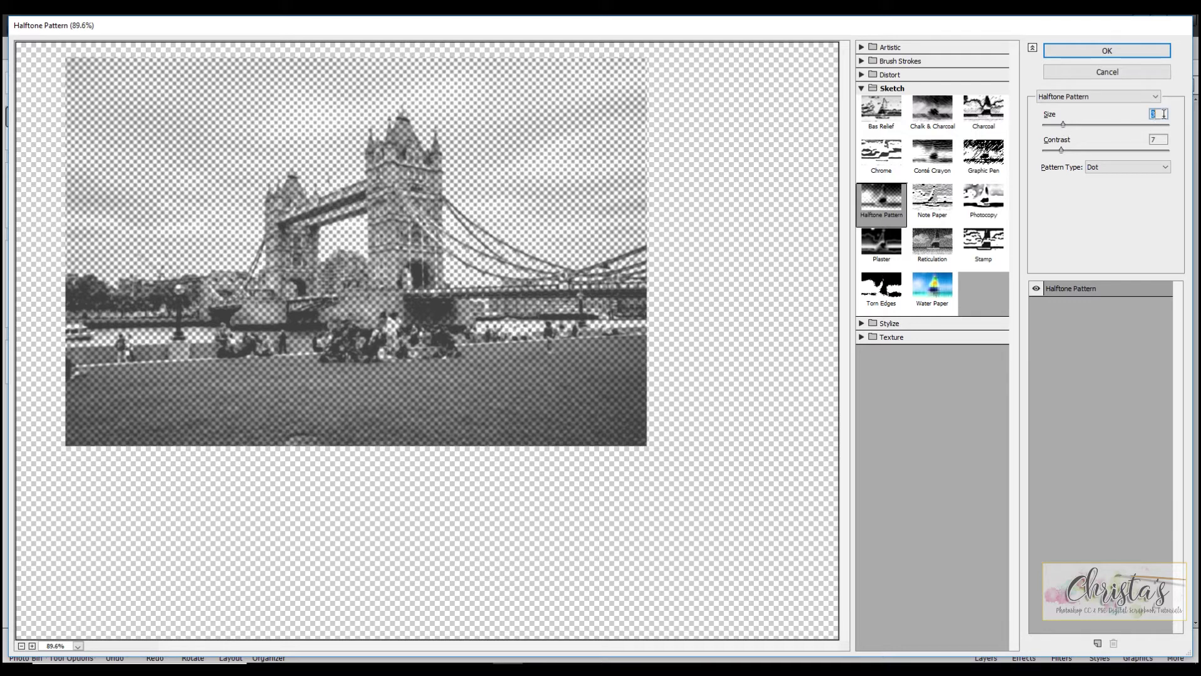
text(2)
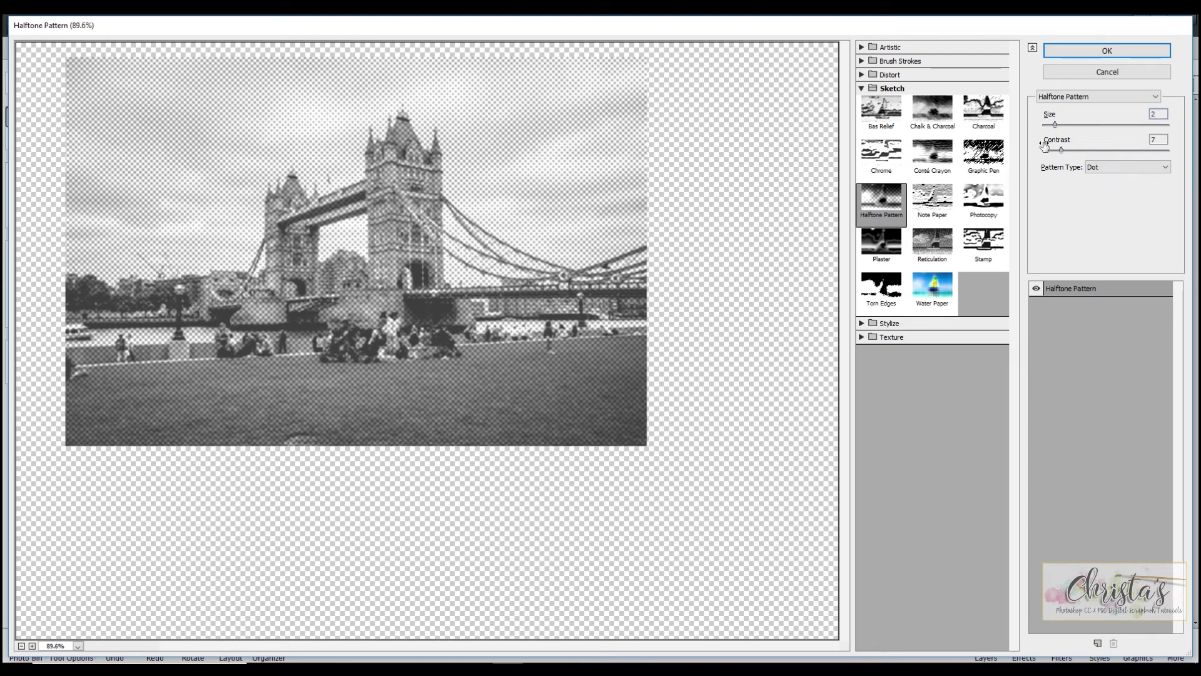
mouse_move(1061, 148)
mouse_down()
mouse_move(1097, 152)
mouse_move(1049, 151)
mouse_up()
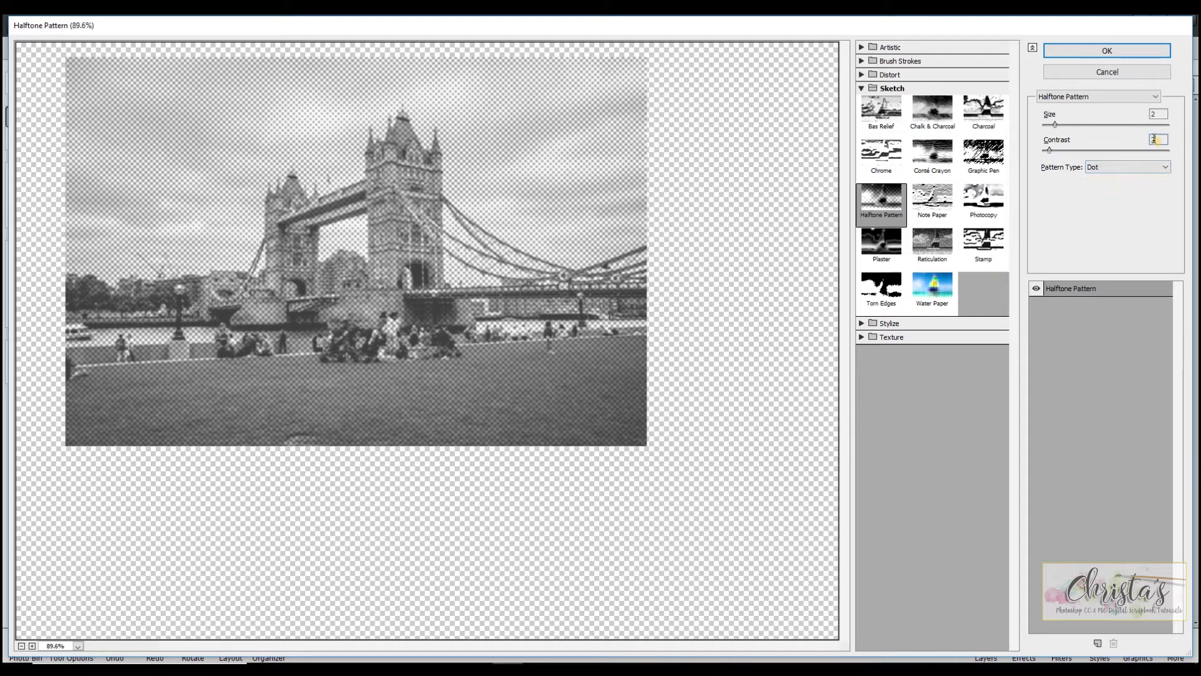
text(7)
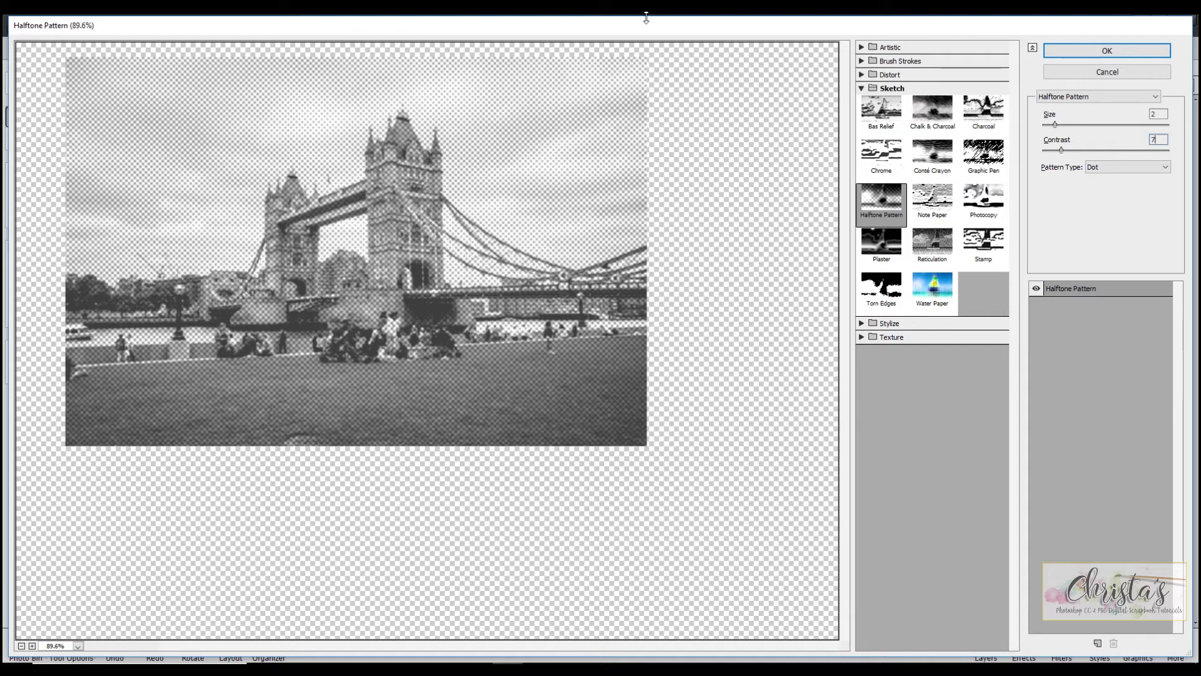
click(1060, 50)
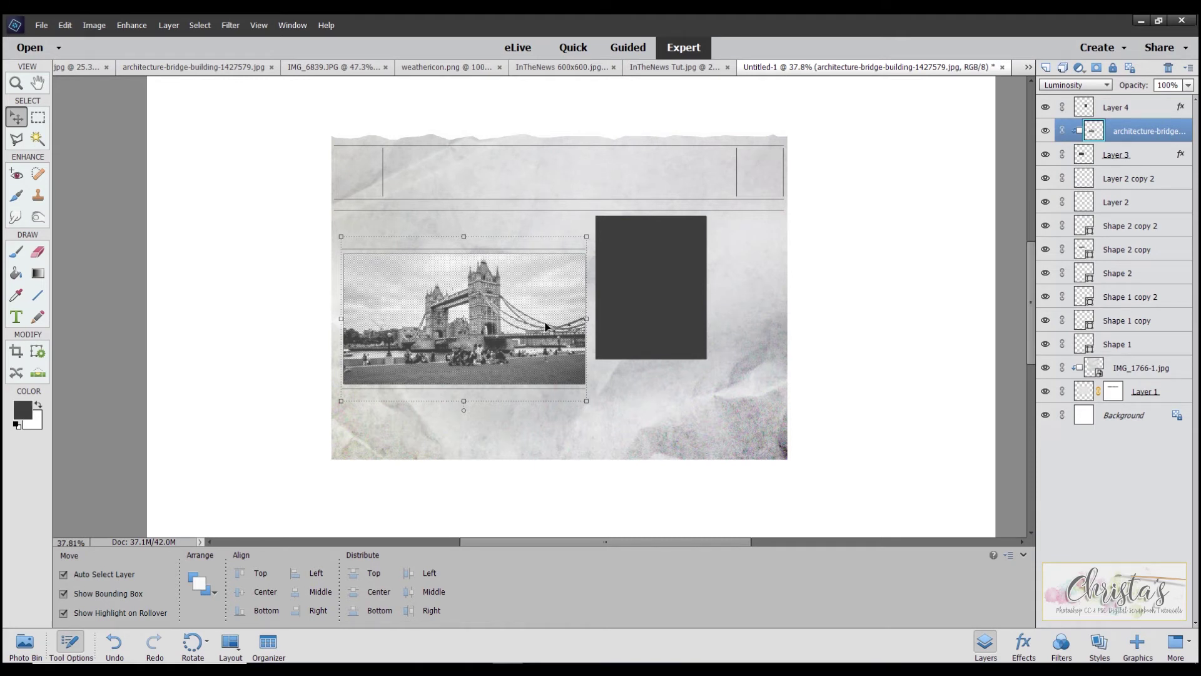
Apply the Add Noise filter to the bridge photo with a 9.64% amount, Gaussian distribution and Monochromatic on
click(230, 26)
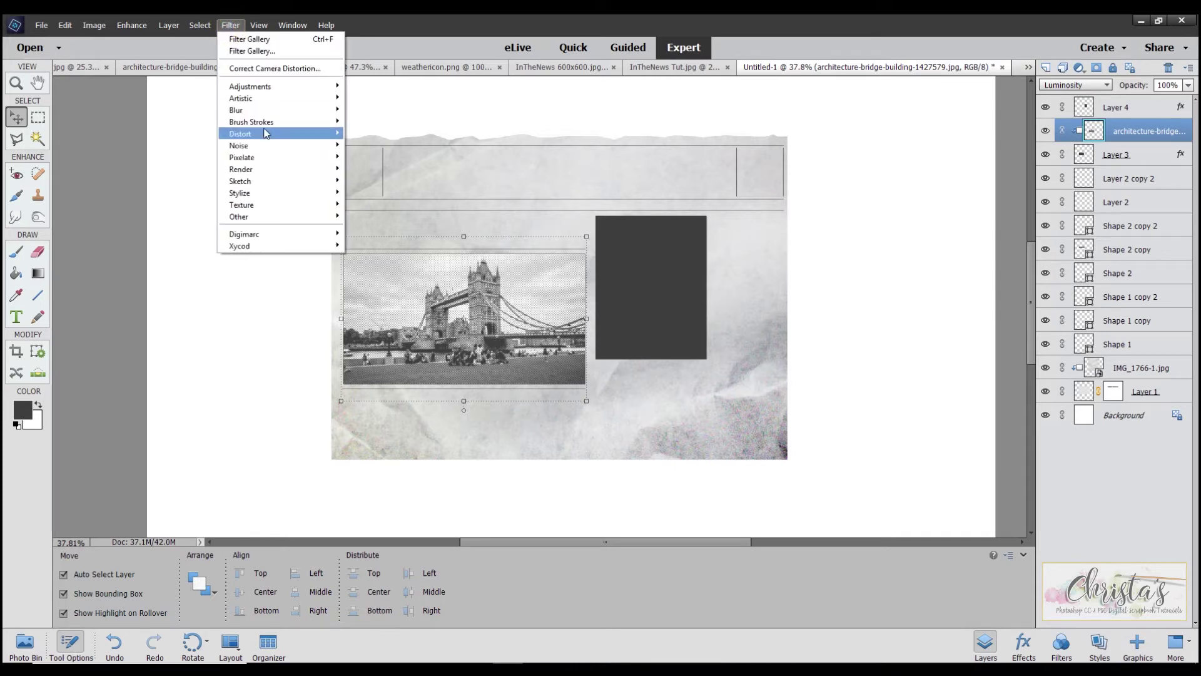
mouse_move(268, 145)
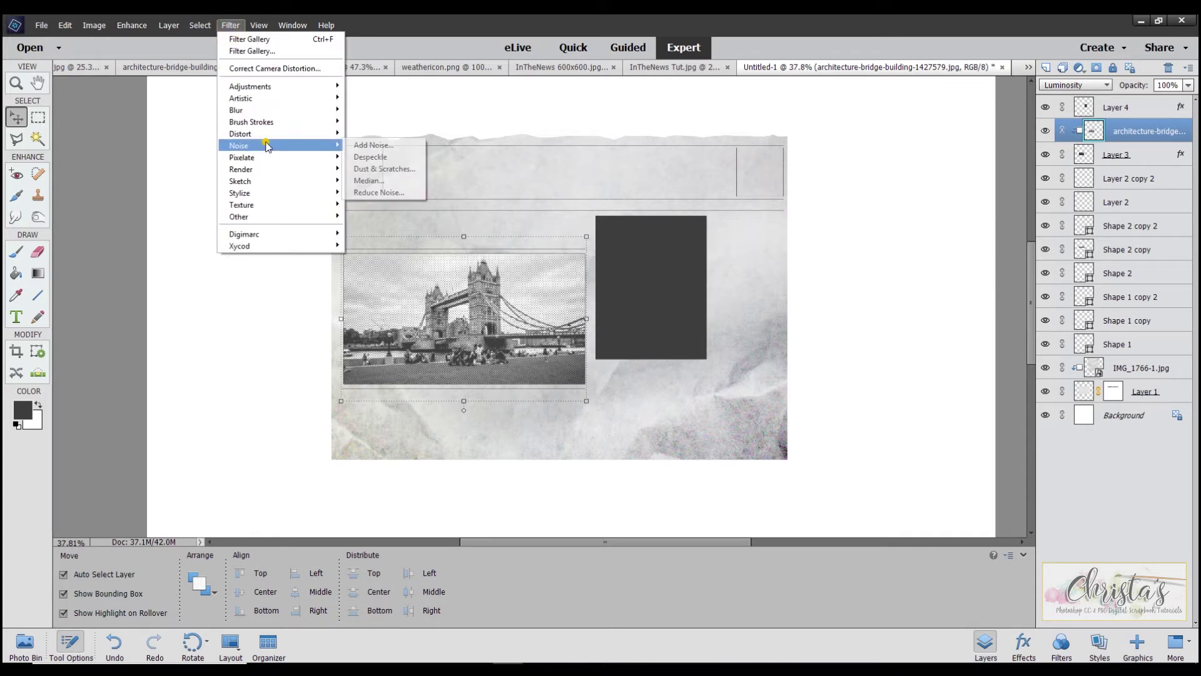
click(373, 146)
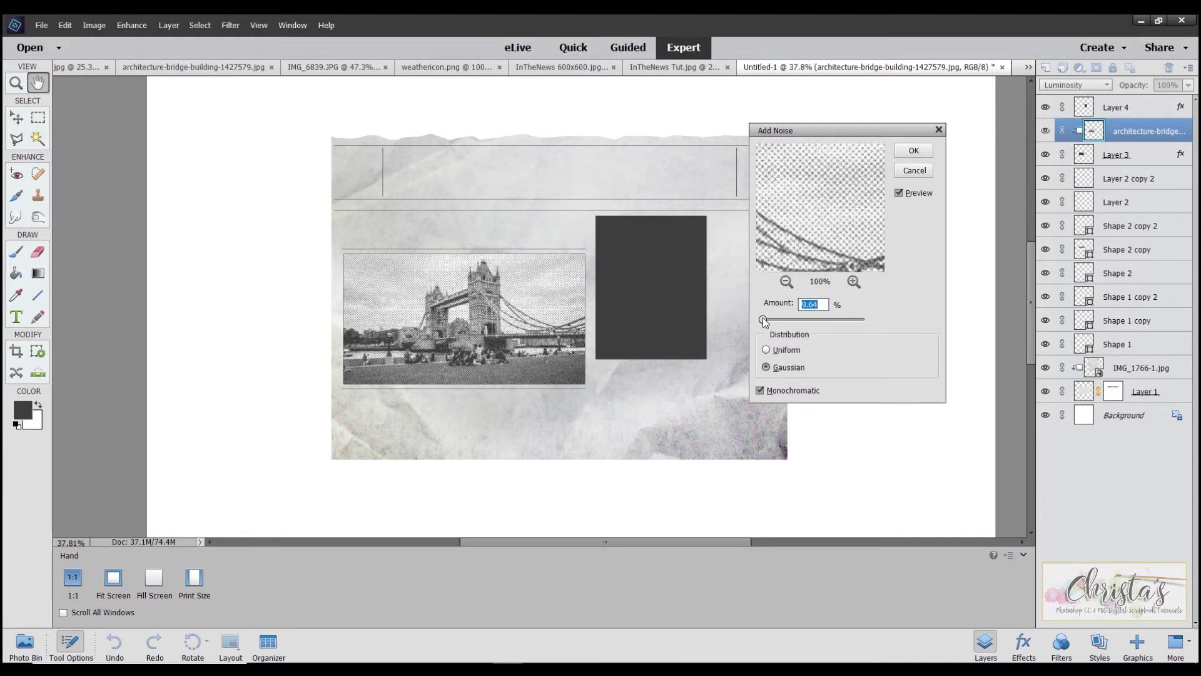
drag(764, 319, 776, 317)
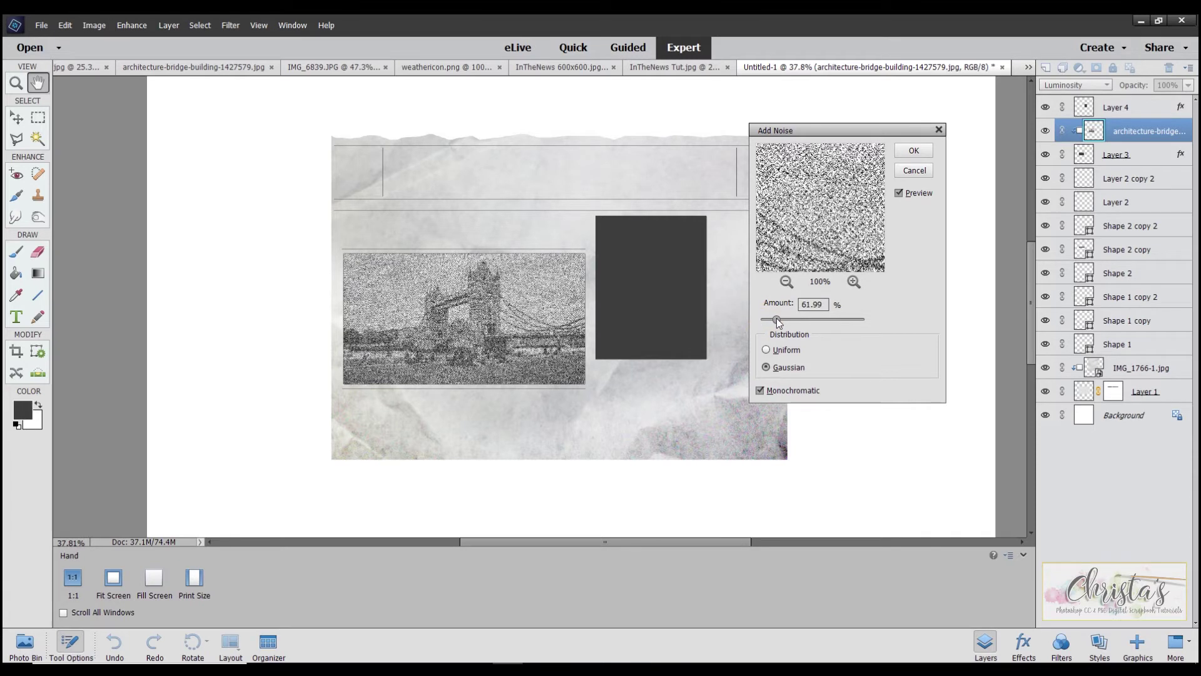
drag(776, 317, 766, 321)
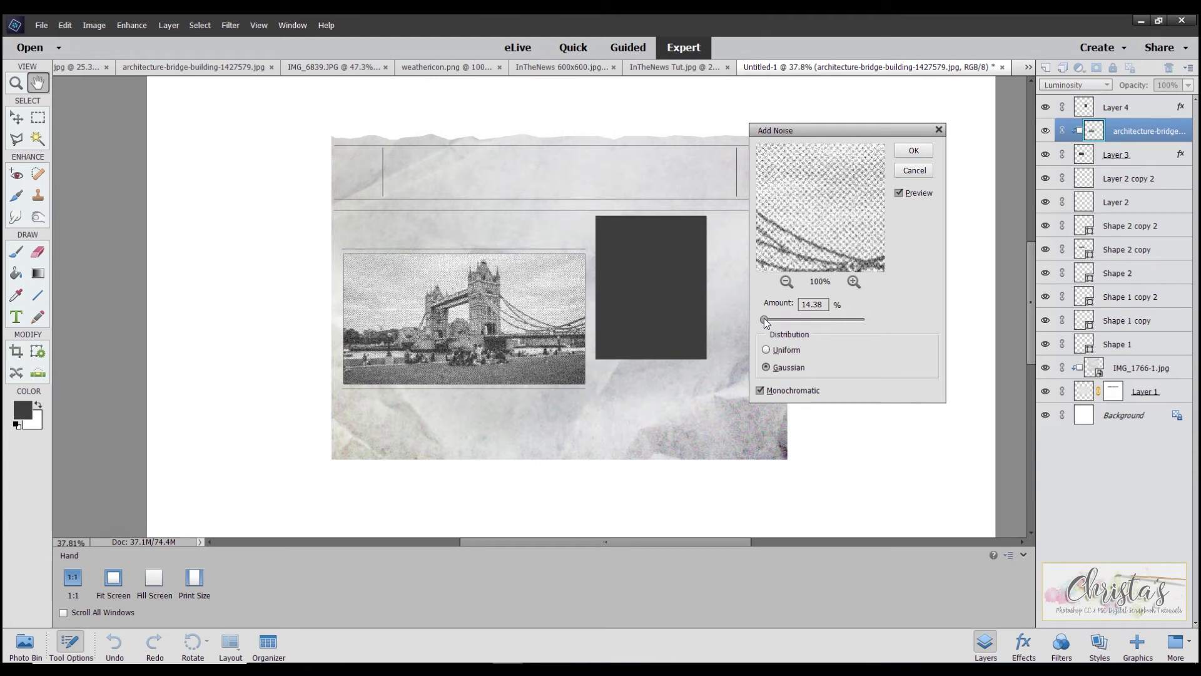
double_click(823, 305)
text(9.64)
click(913, 154)
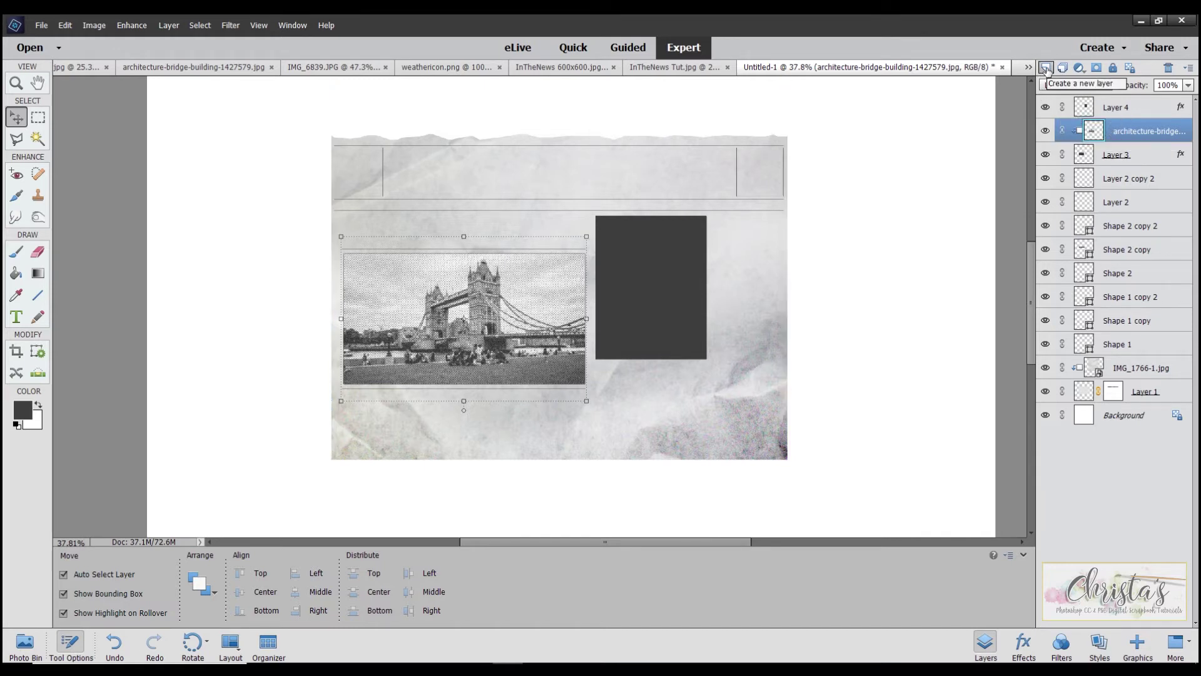
Add a new blank layer above the bridge photo and clip it to the wide picture box
click(1047, 70)
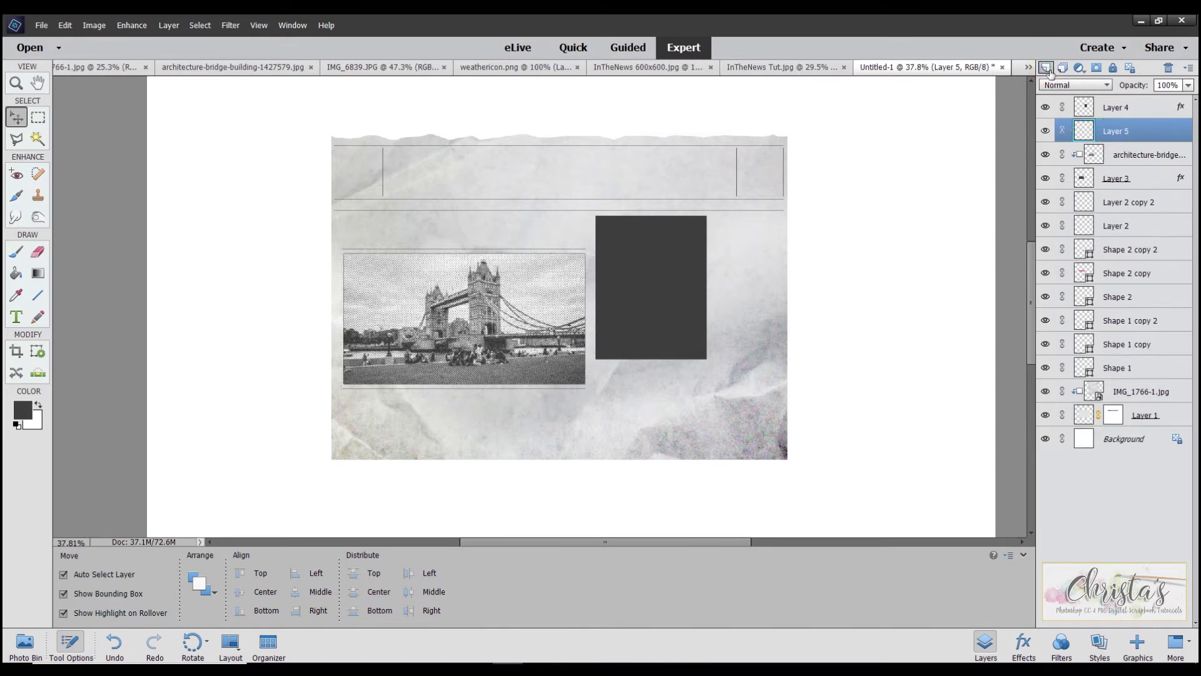
right_click(1124, 133)
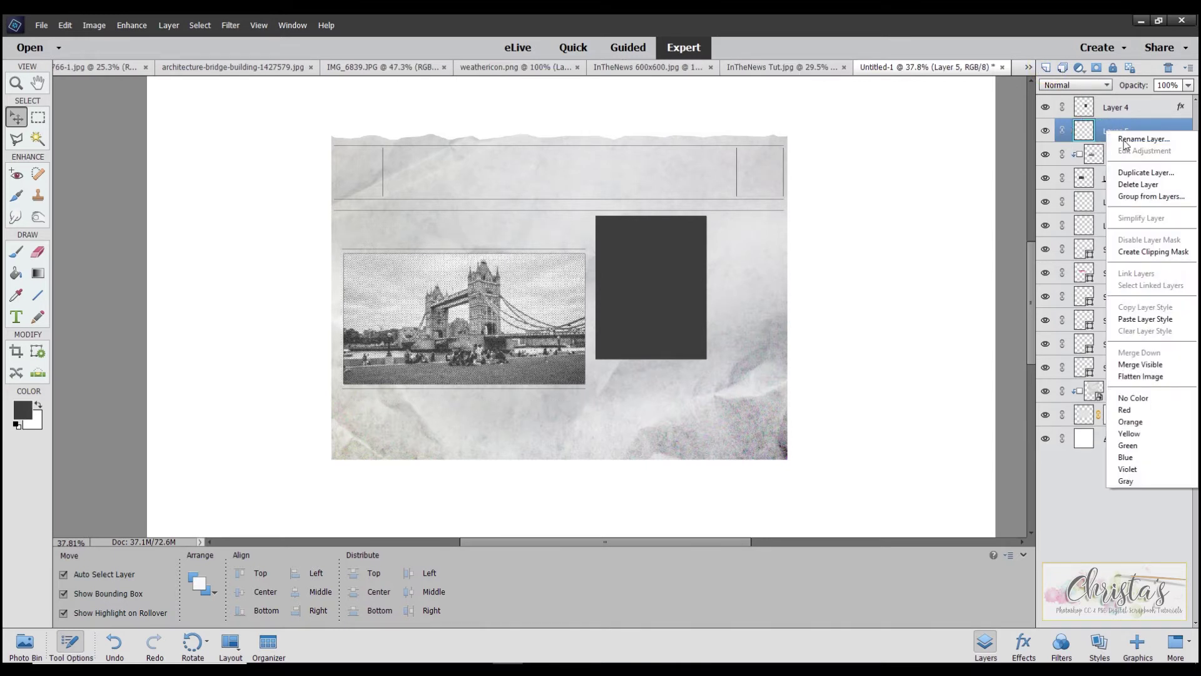
click(1154, 253)
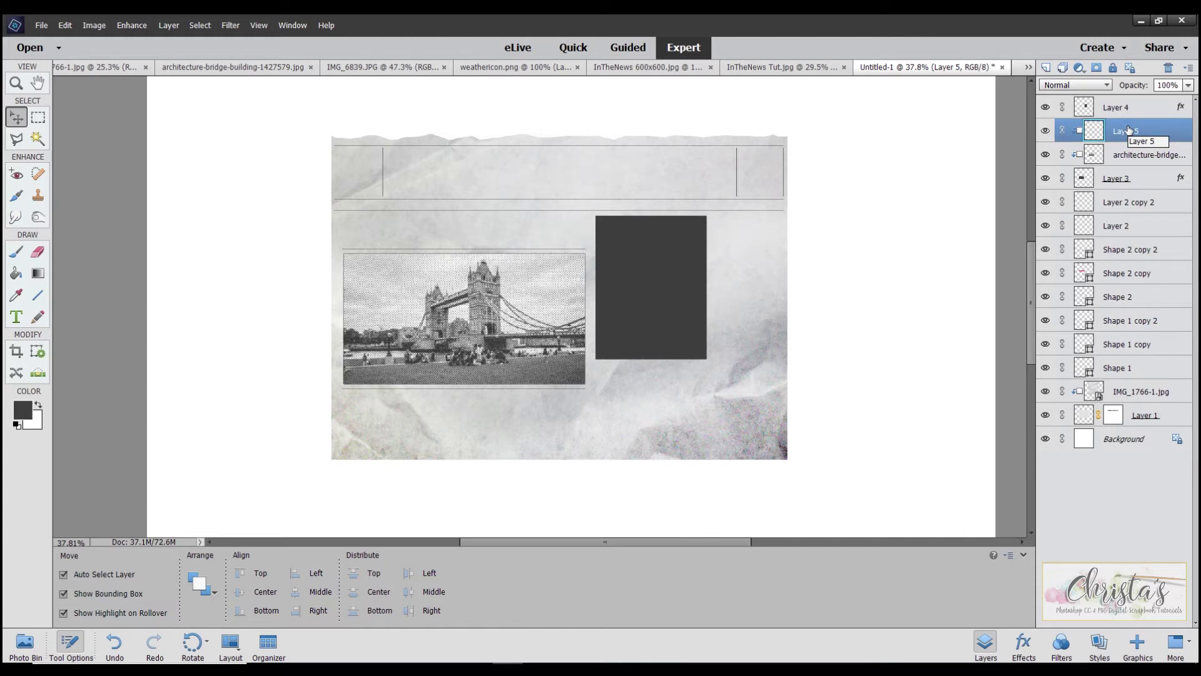
Reset the foreground and background colors to black and white and render Clouds on the new clipped layer
click(17, 425)
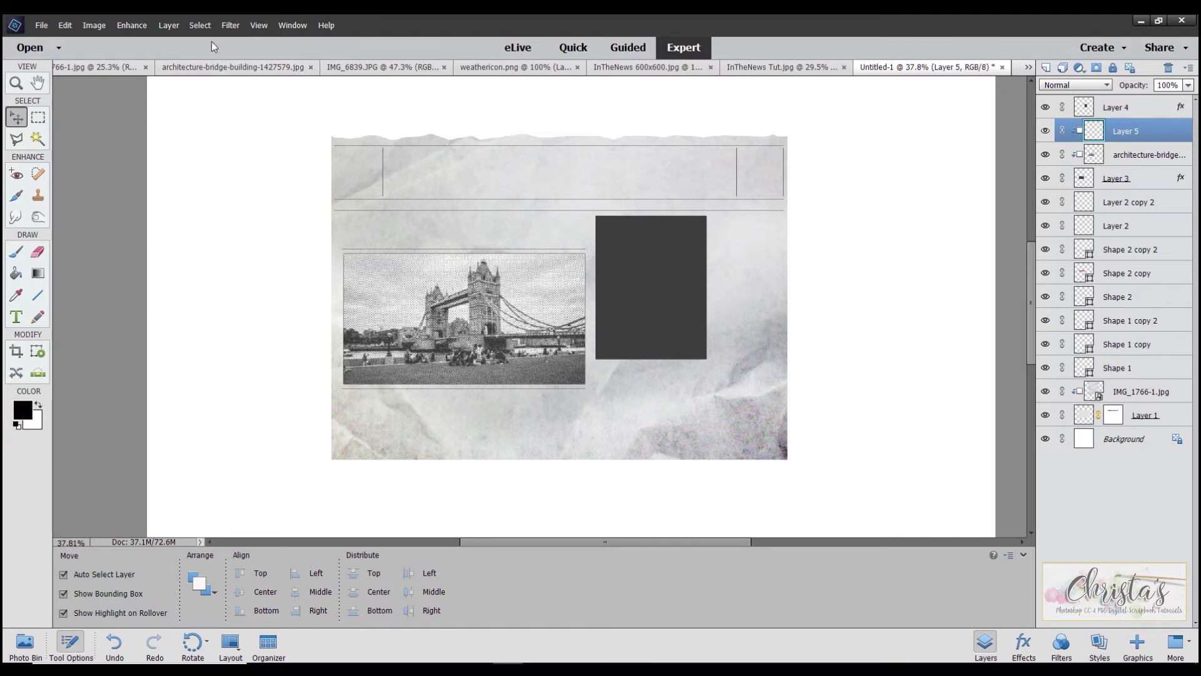
click(230, 25)
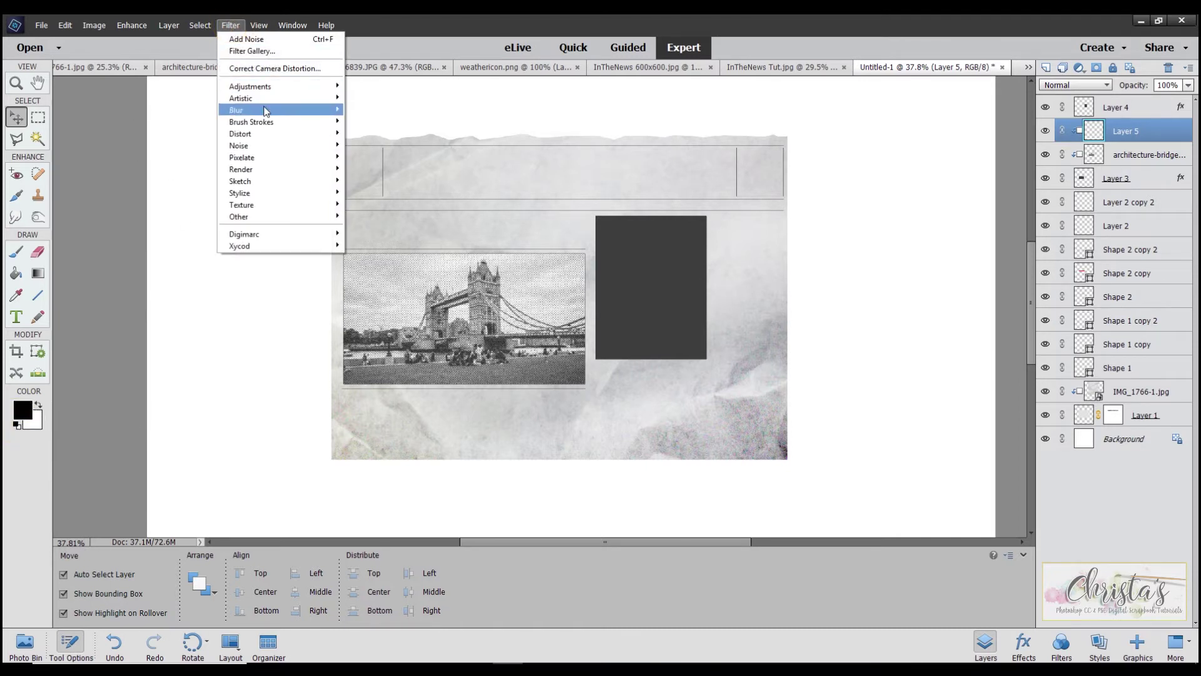
mouse_move(272, 148)
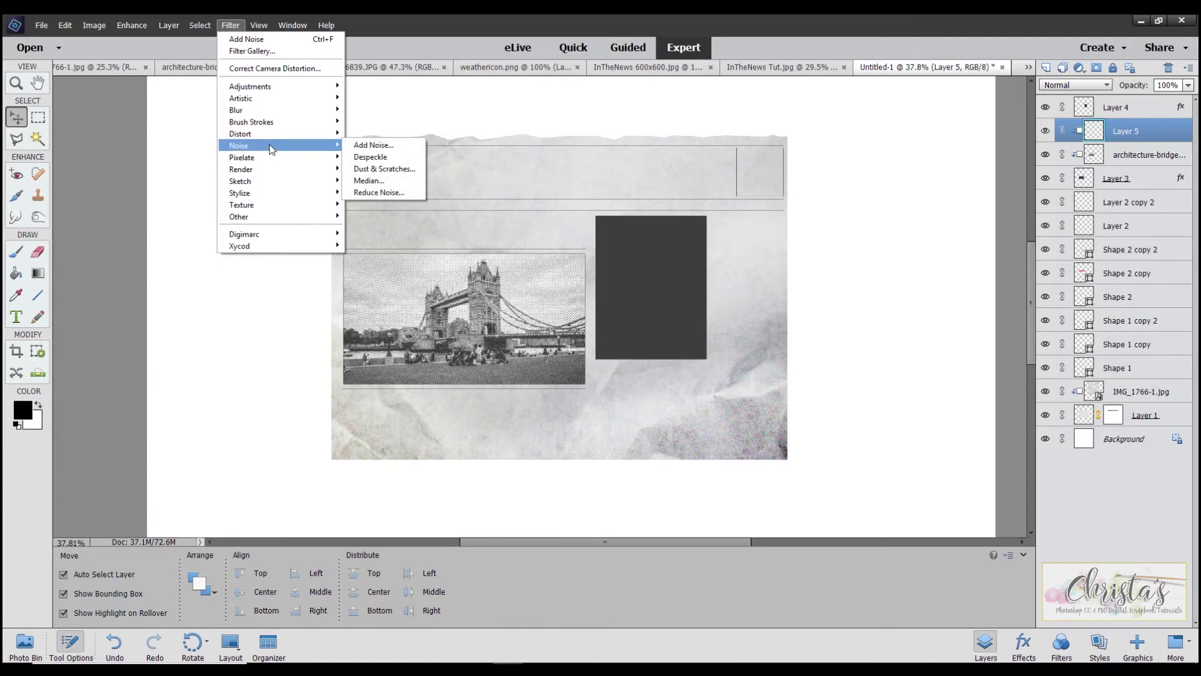
mouse_move(275, 169)
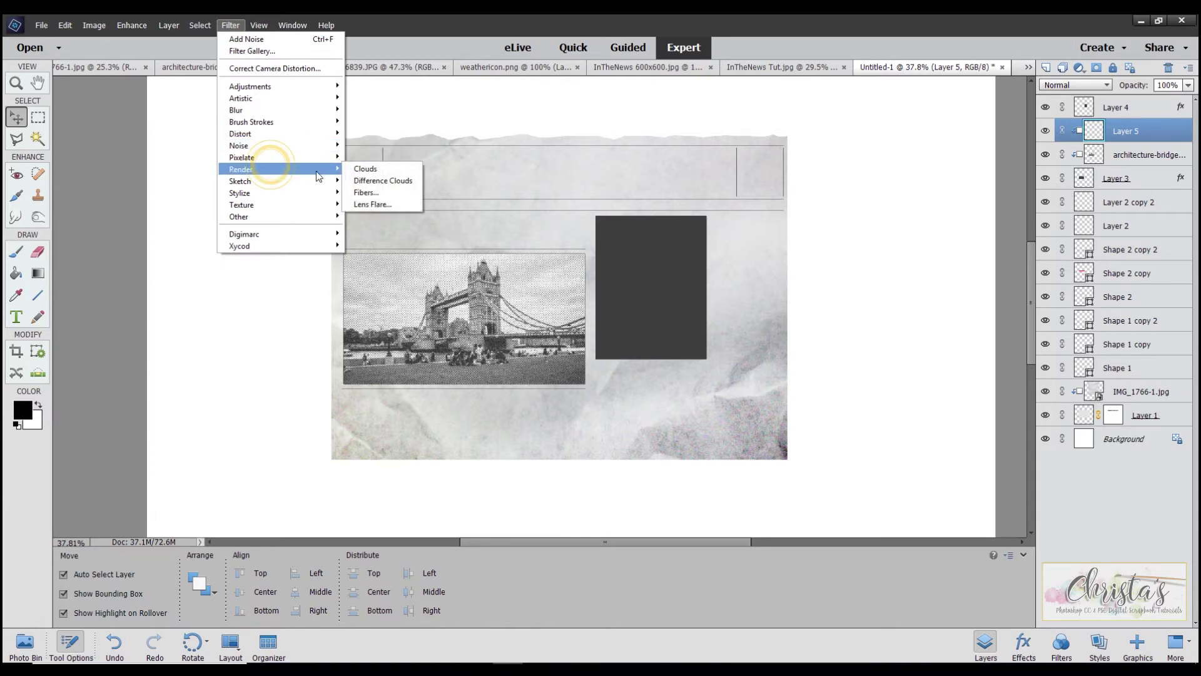
click(363, 168)
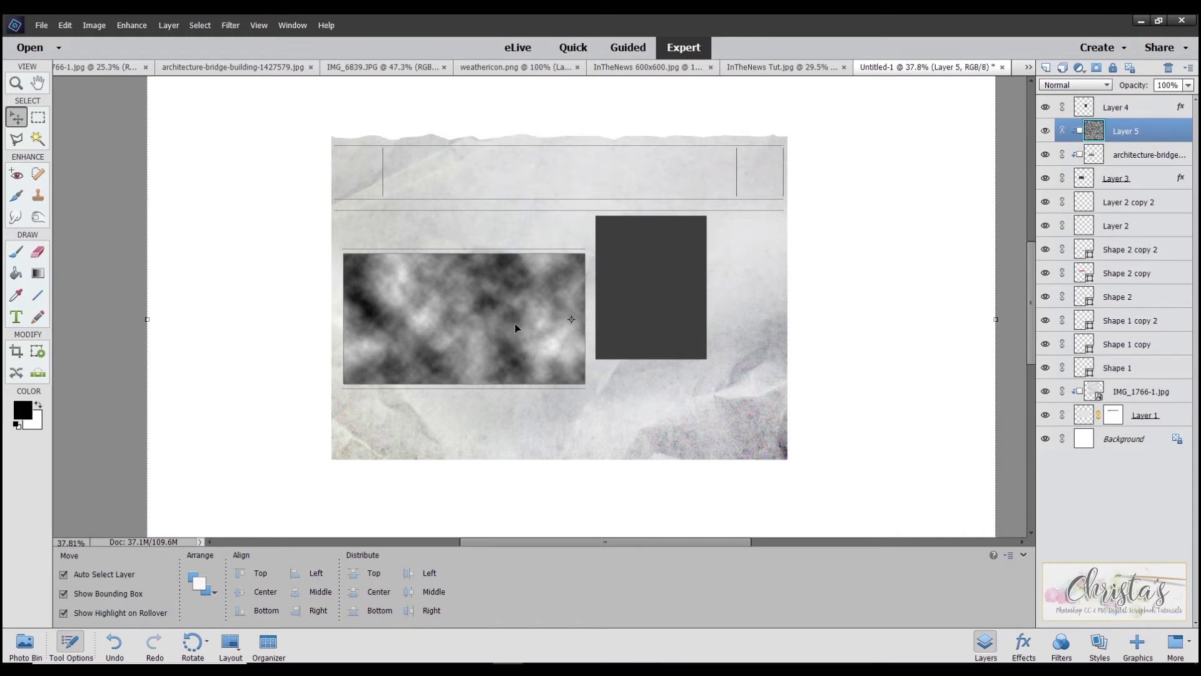
Scale the clouds layer proportionally to 300% and shift it slightly left within the wide picture box
click(65, 26)
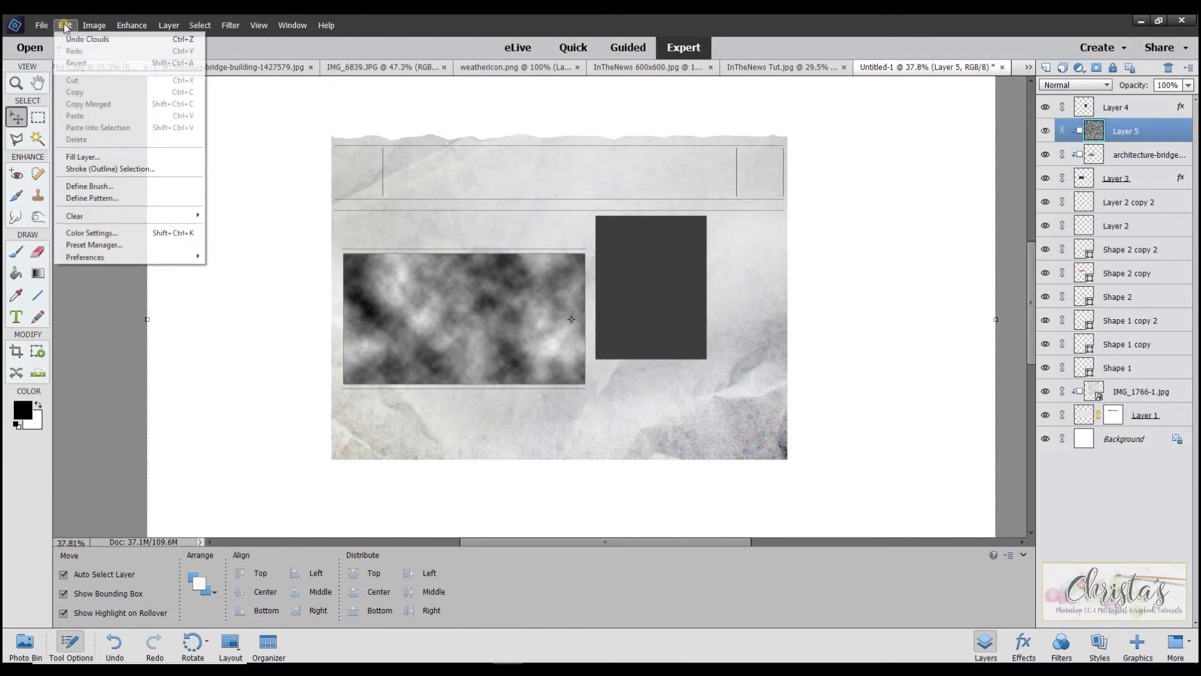
mouse_move(94, 25)
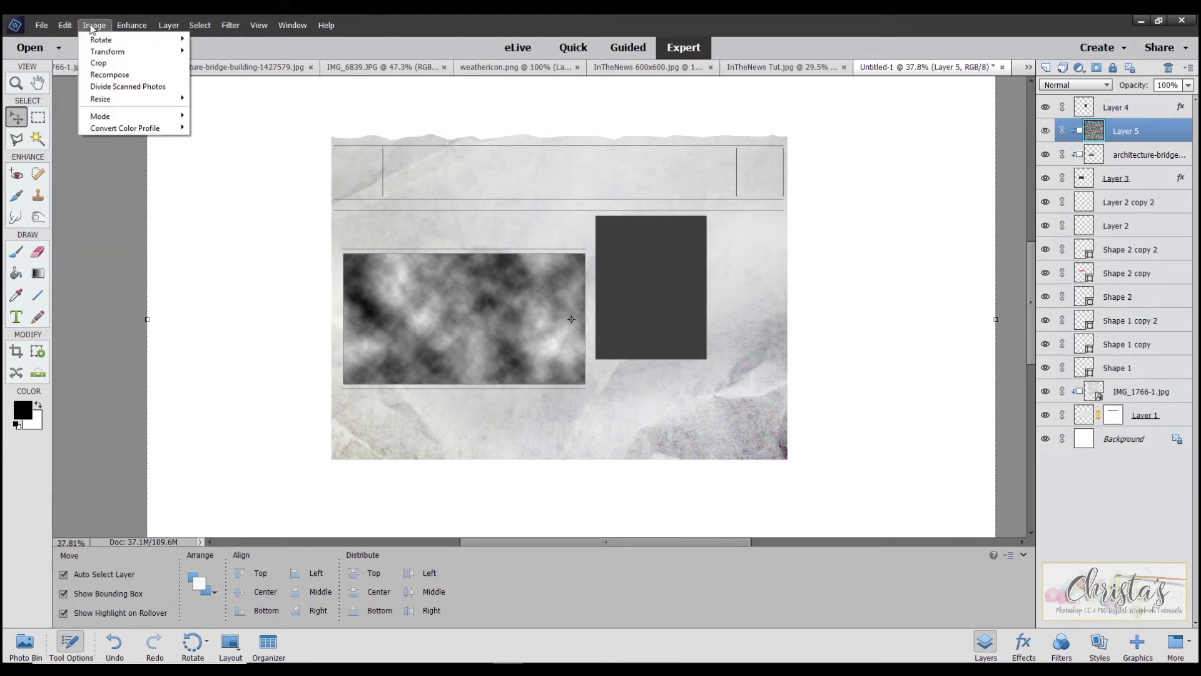
mouse_move(99, 53)
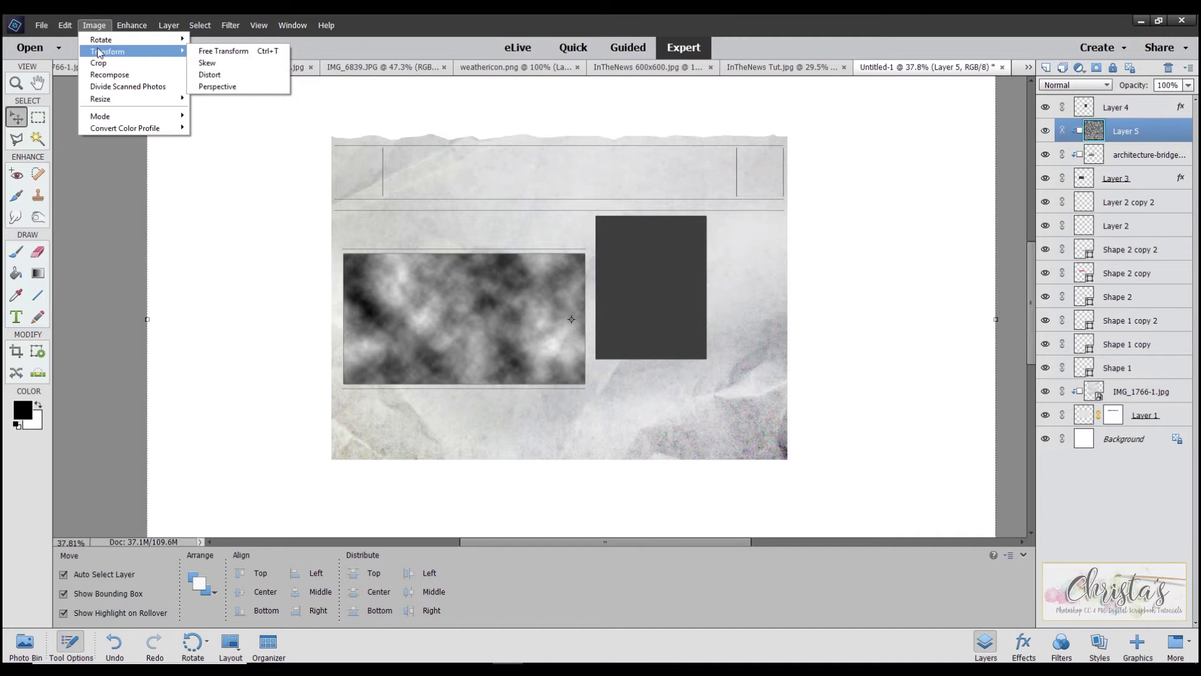
click(219, 51)
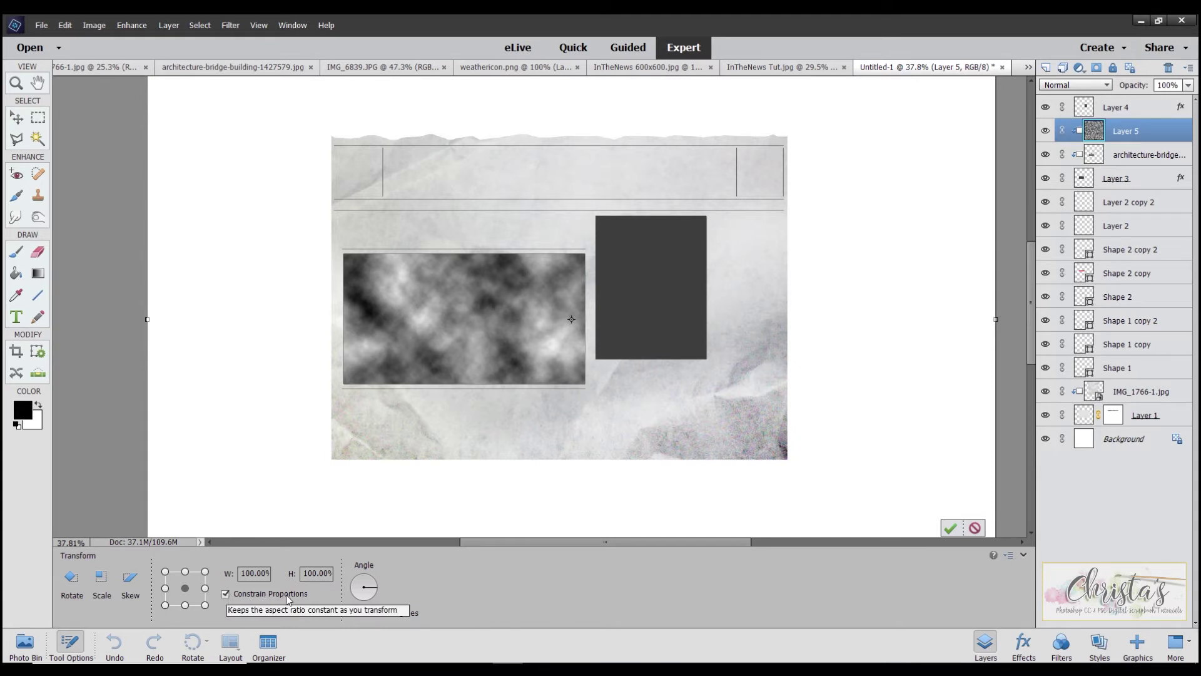
click(246, 573)
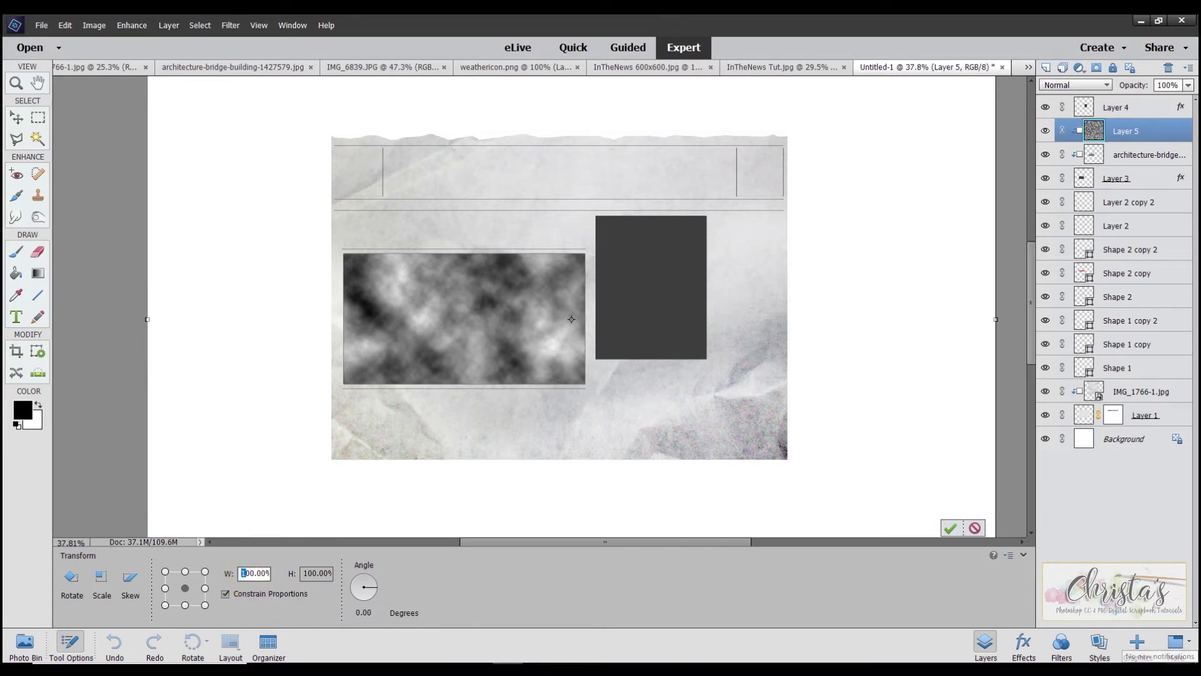
text(3)
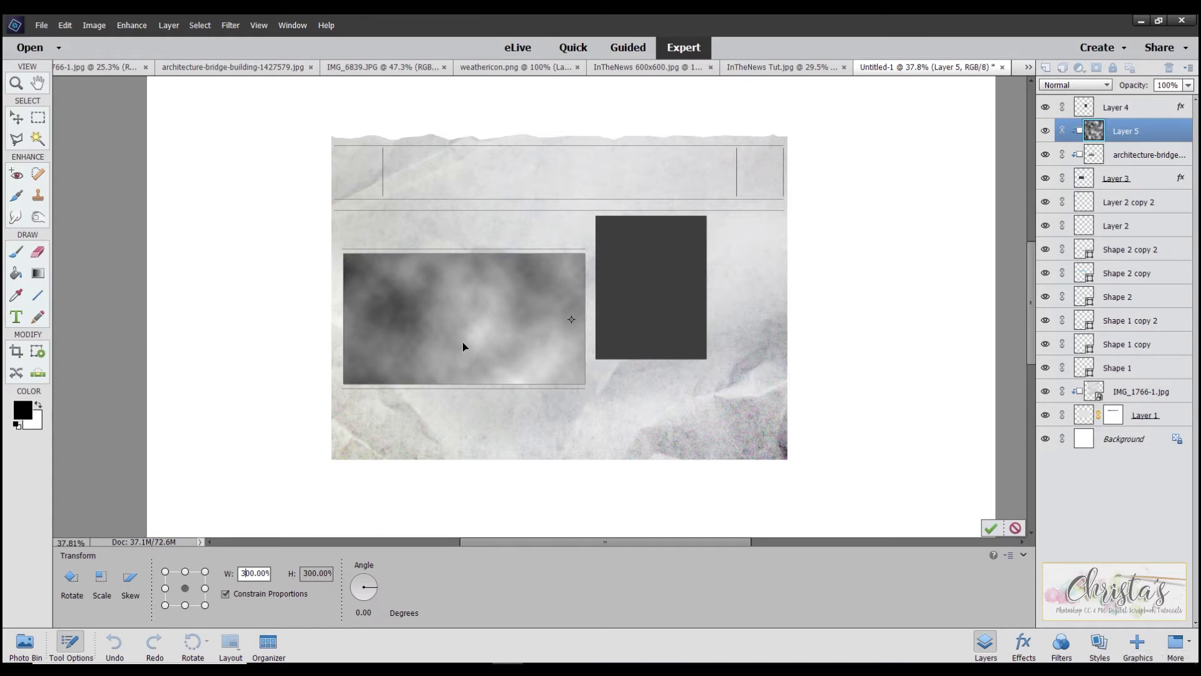
drag(535, 341, 510, 343)
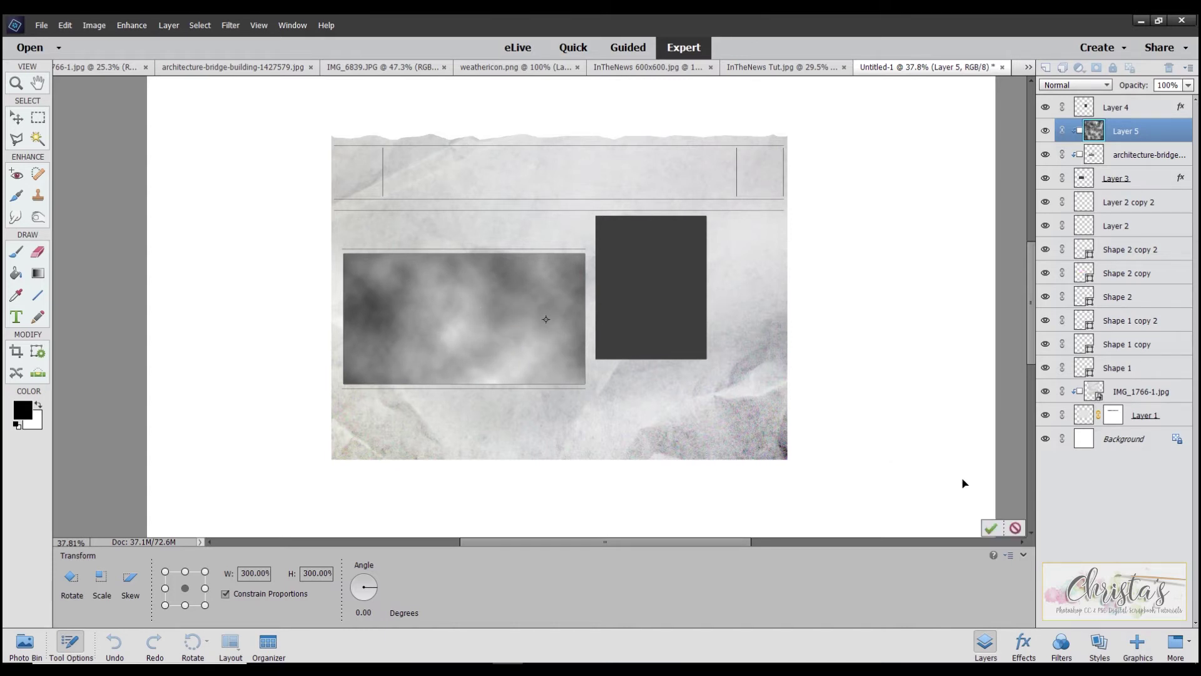
click(992, 530)
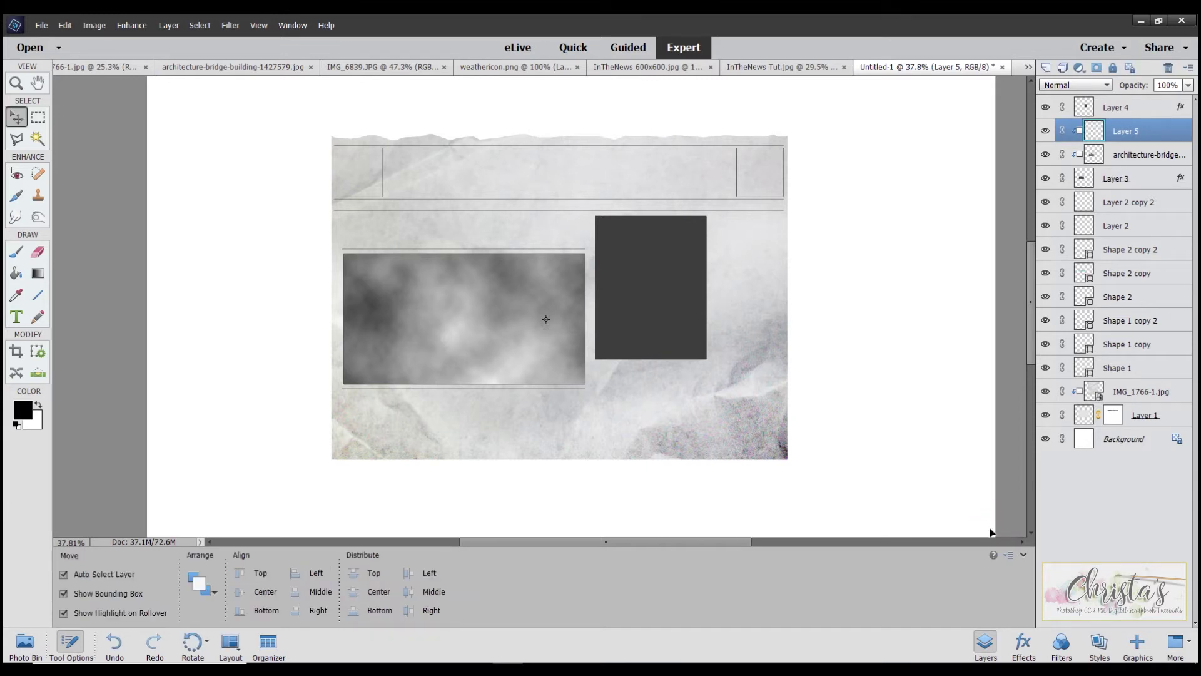
Apply the Mezzotint filter to the clouds layer with the Coarse Dots type
click(236, 26)
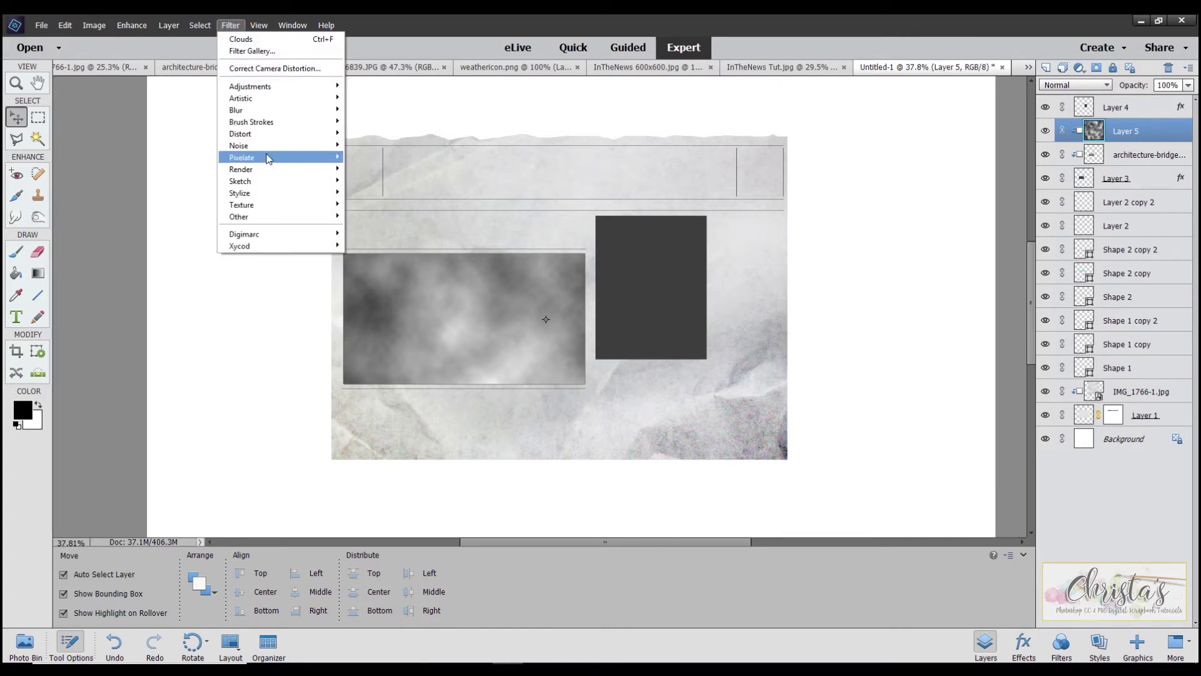
mouse_move(268, 159)
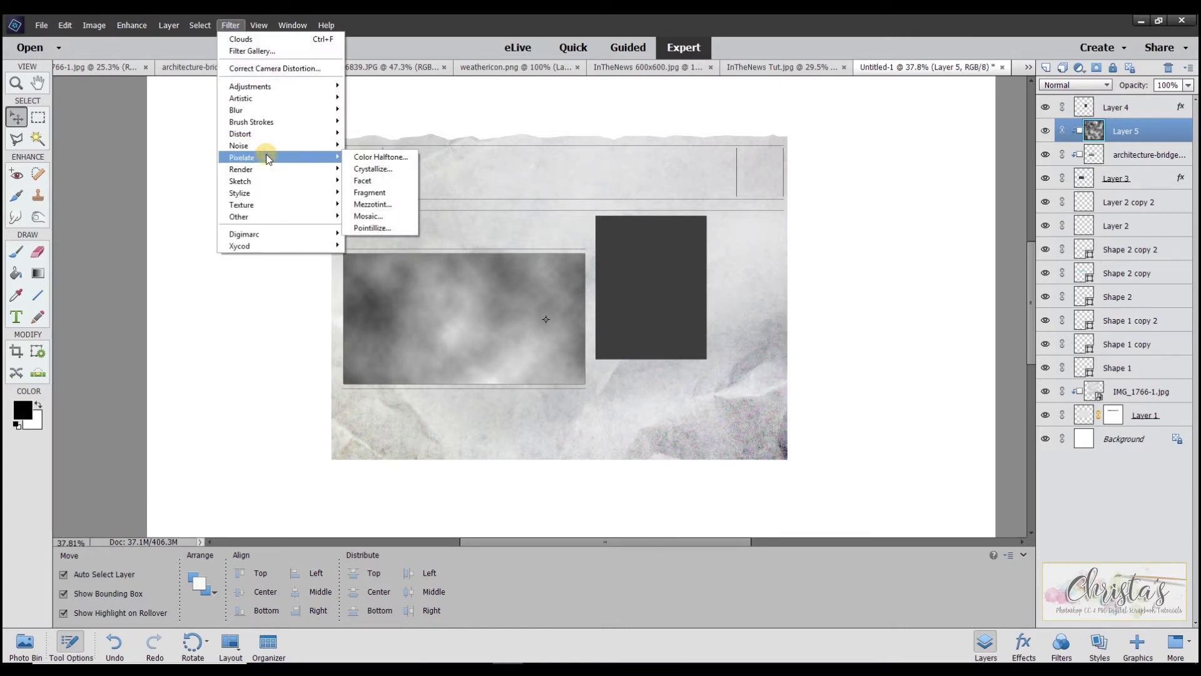
click(378, 205)
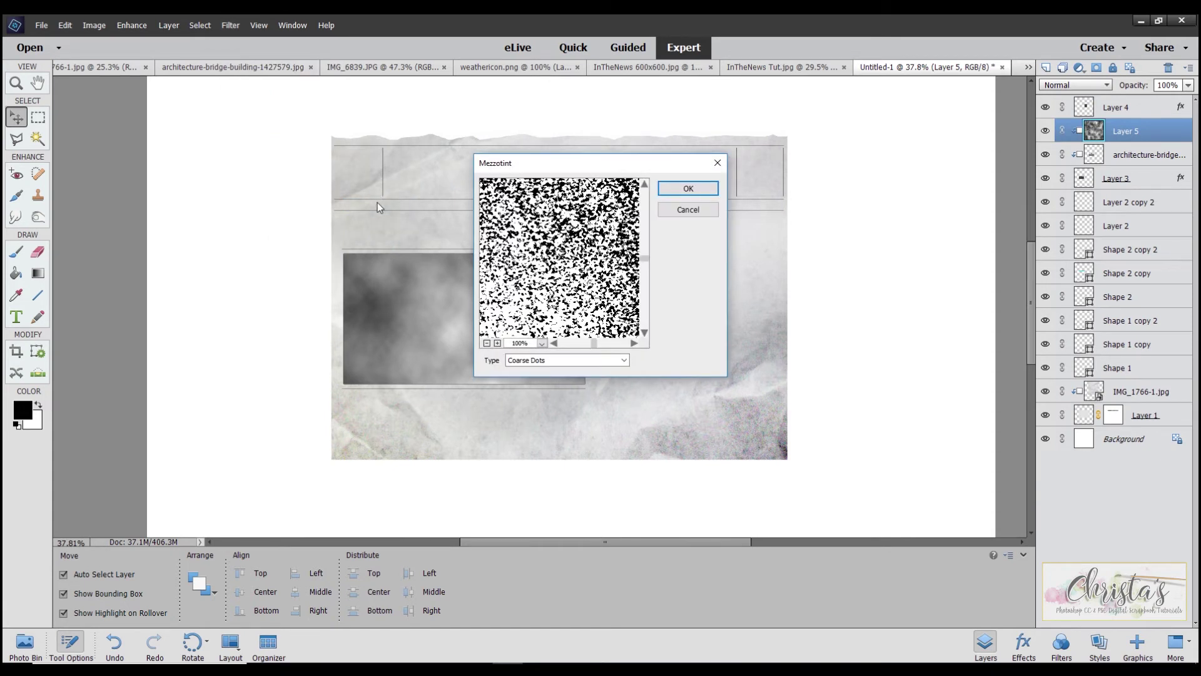
click(624, 360)
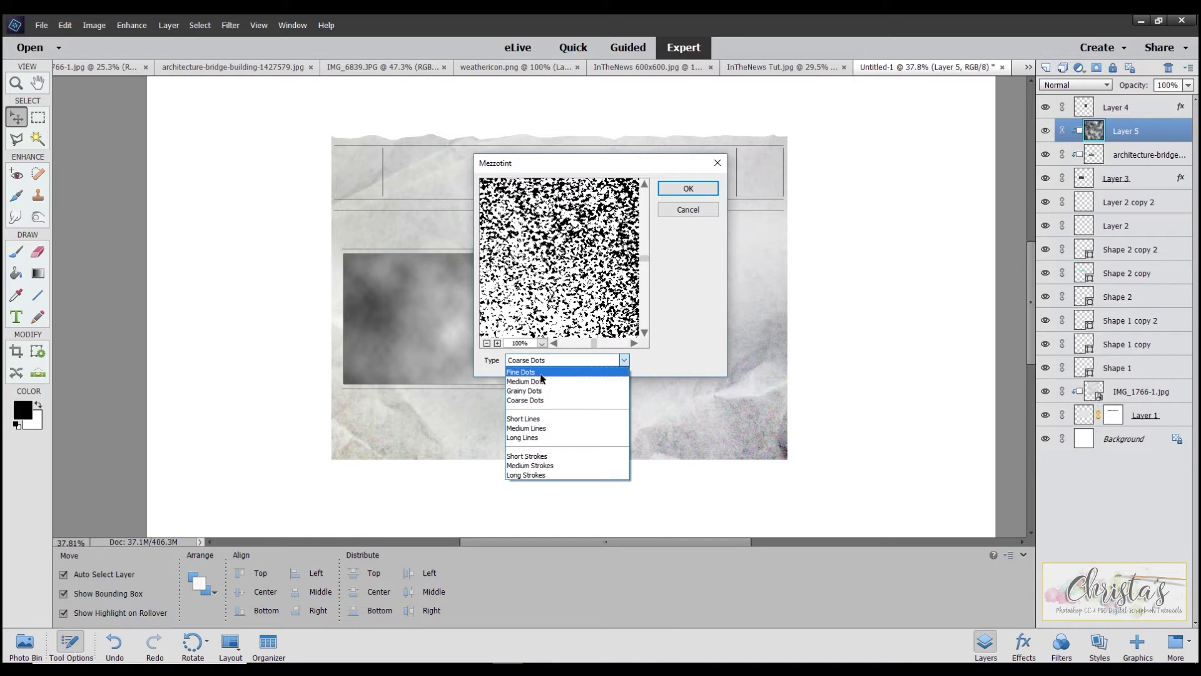
click(544, 401)
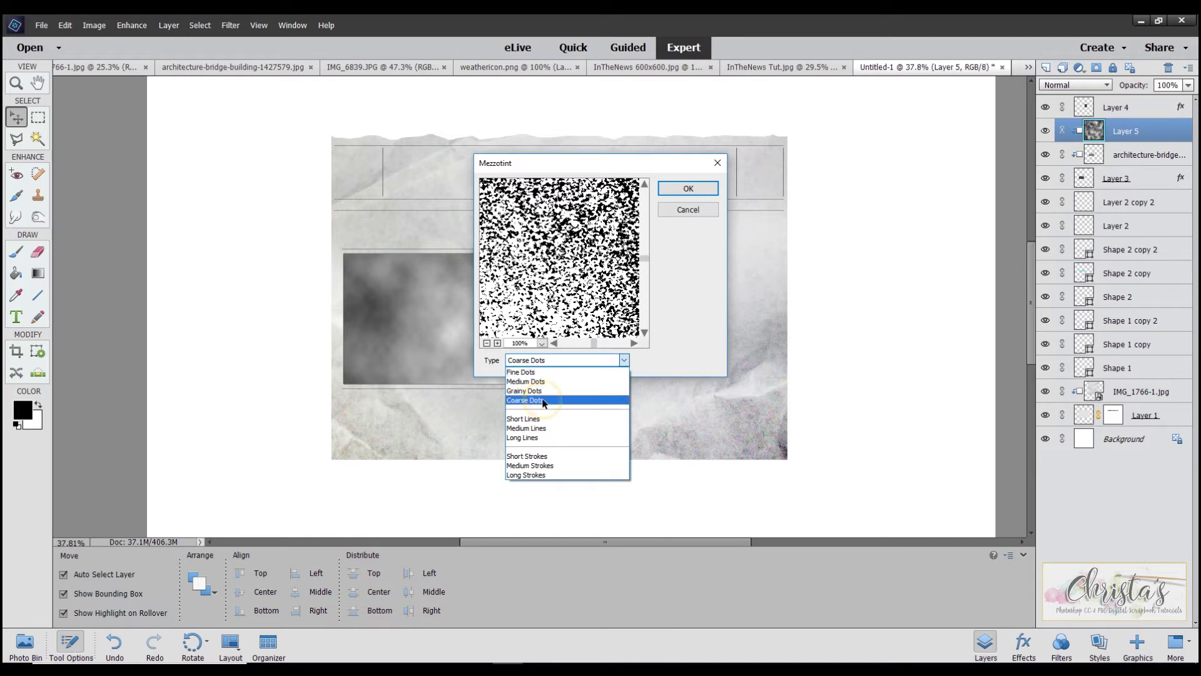
click(687, 189)
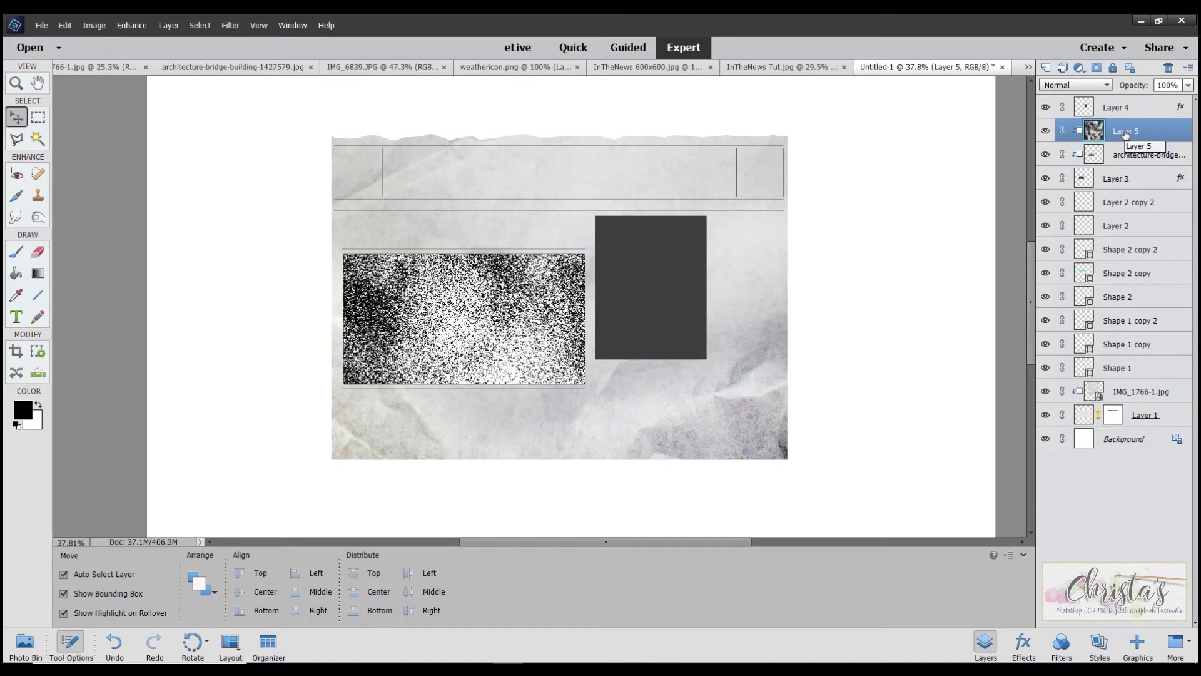
Set the mezzotint clouds layer's blend mode to Overlay and its opacity to 15%
click(1087, 87)
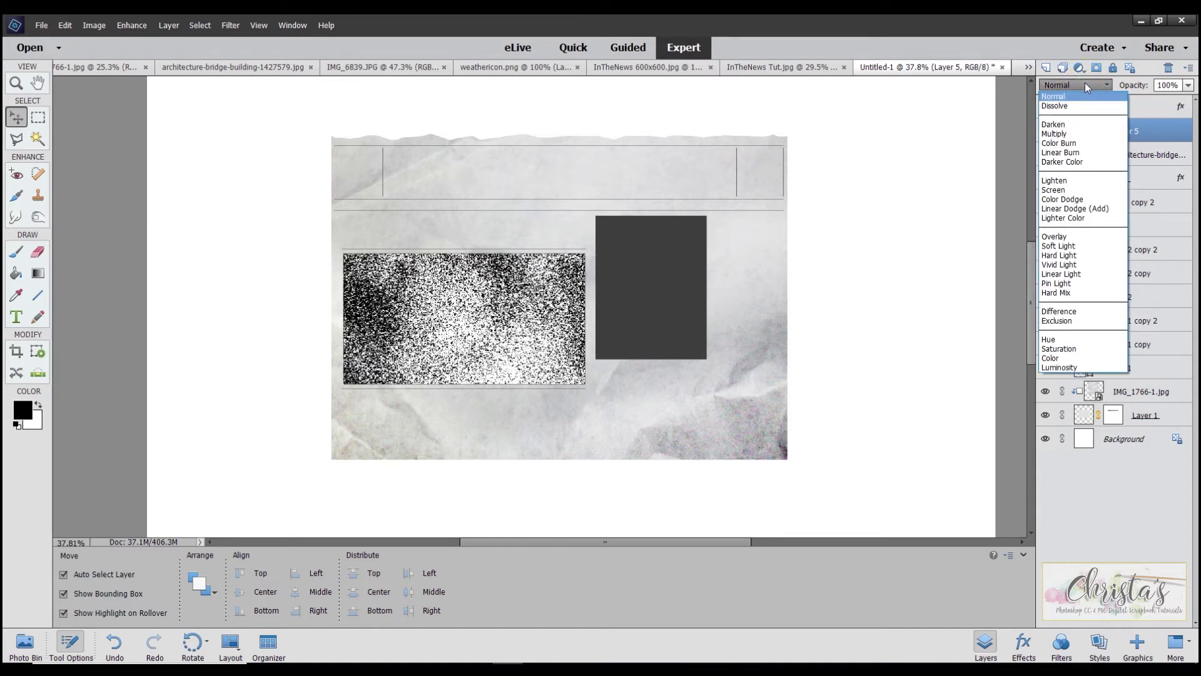
click(1057, 236)
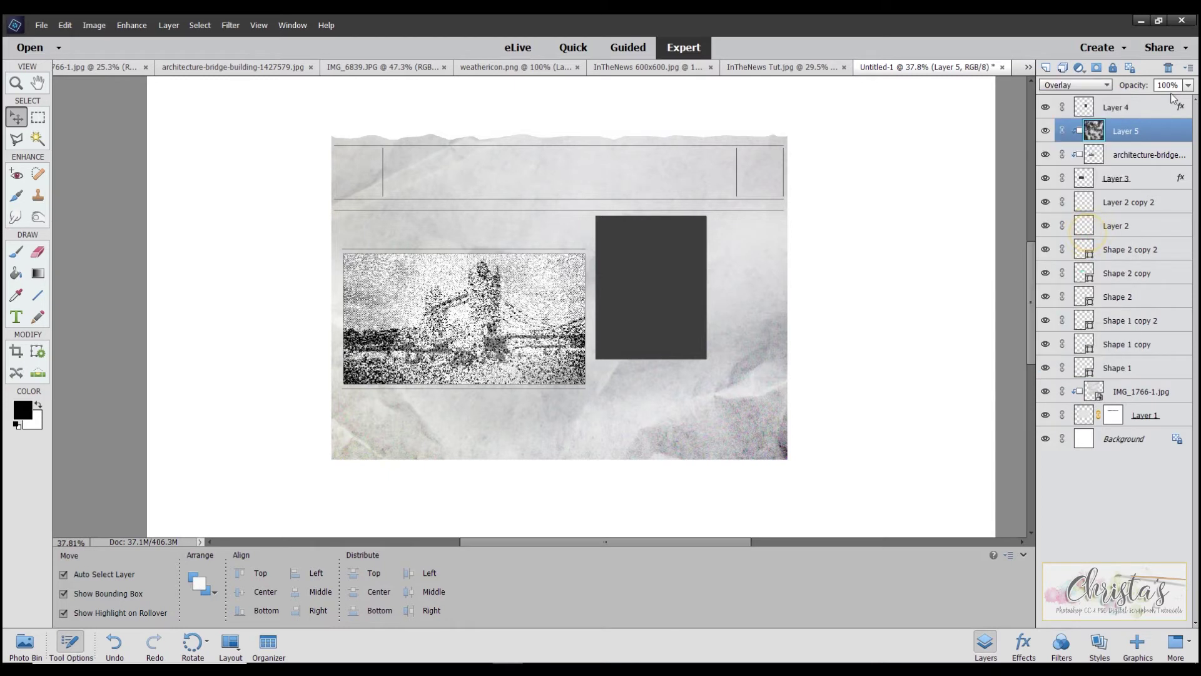
drag(1137, 86, 1087, 94)
double_click(1168, 86)
text(15)
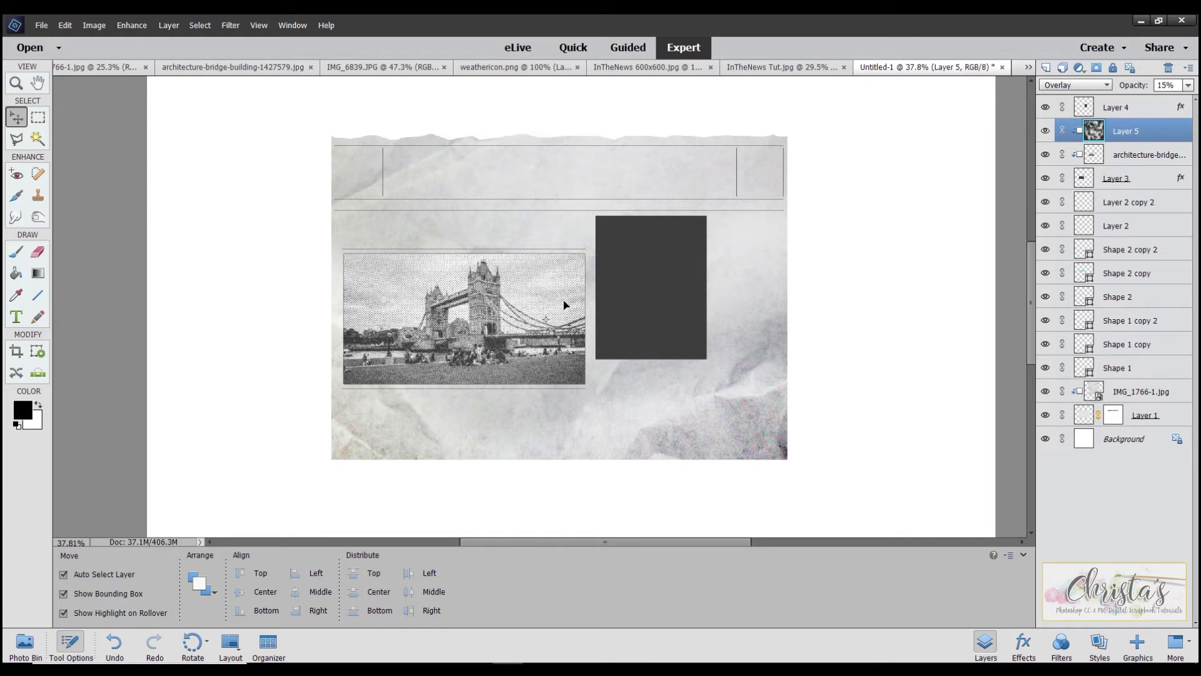
Add a Levels adjustment clipped to the bridge photo's layers with the output black level at 46 and midtones at 0.82
click(1079, 70)
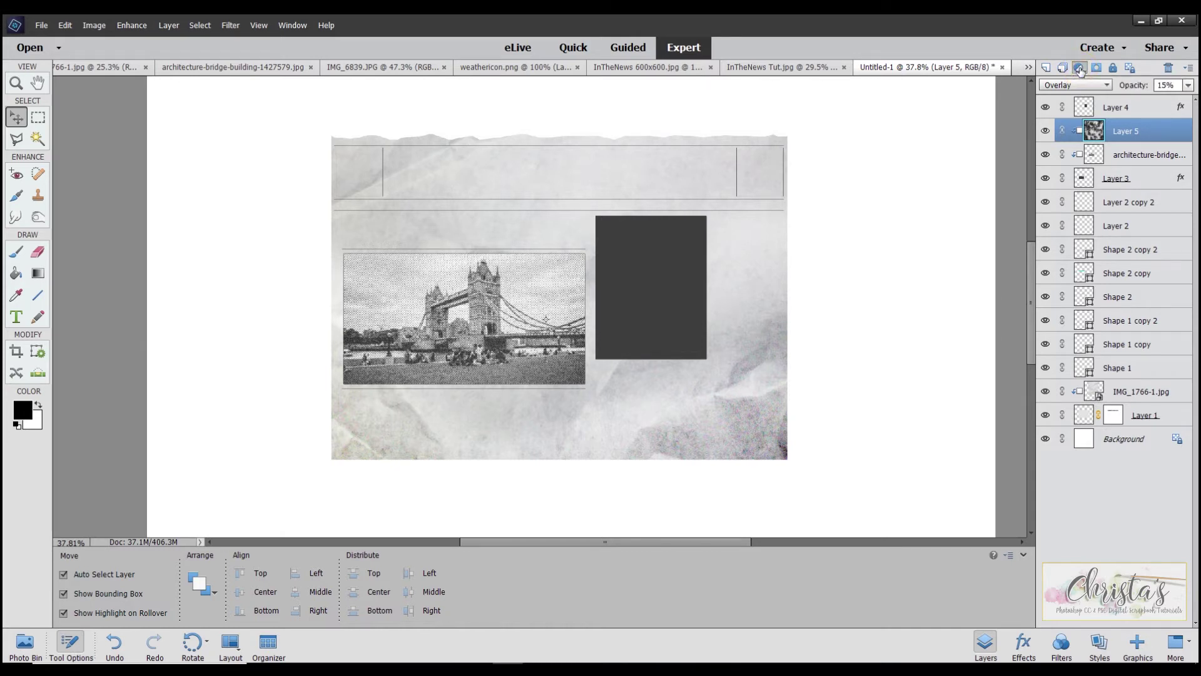
click(1105, 129)
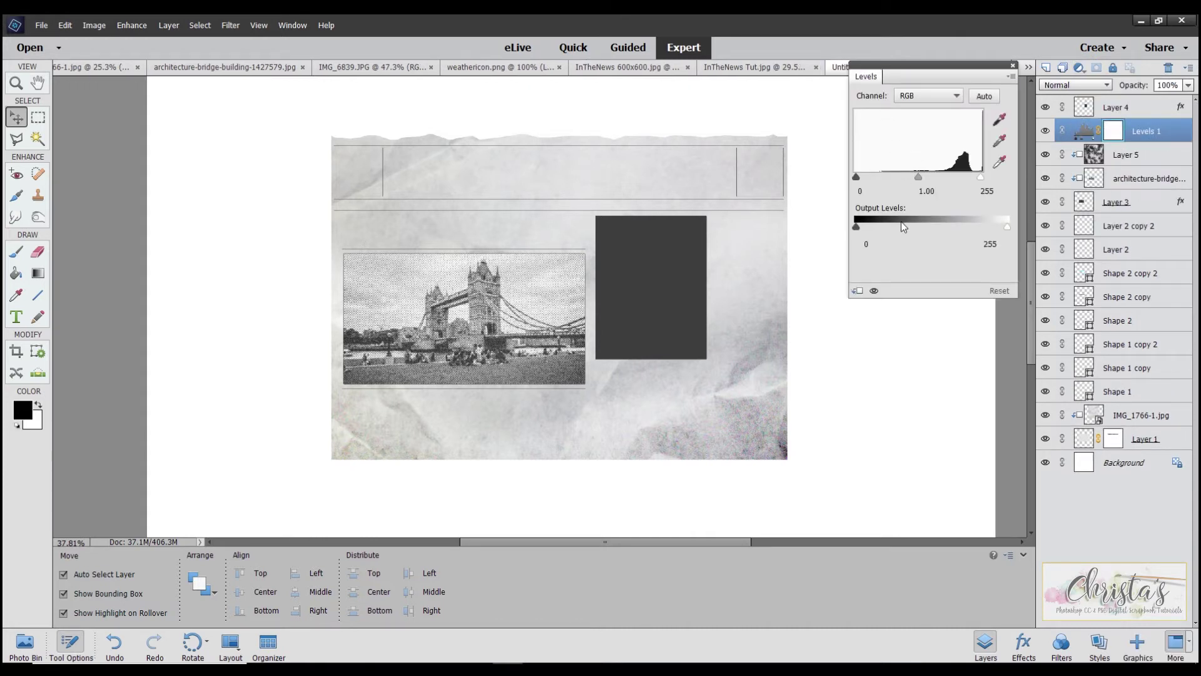
drag(857, 228, 885, 231)
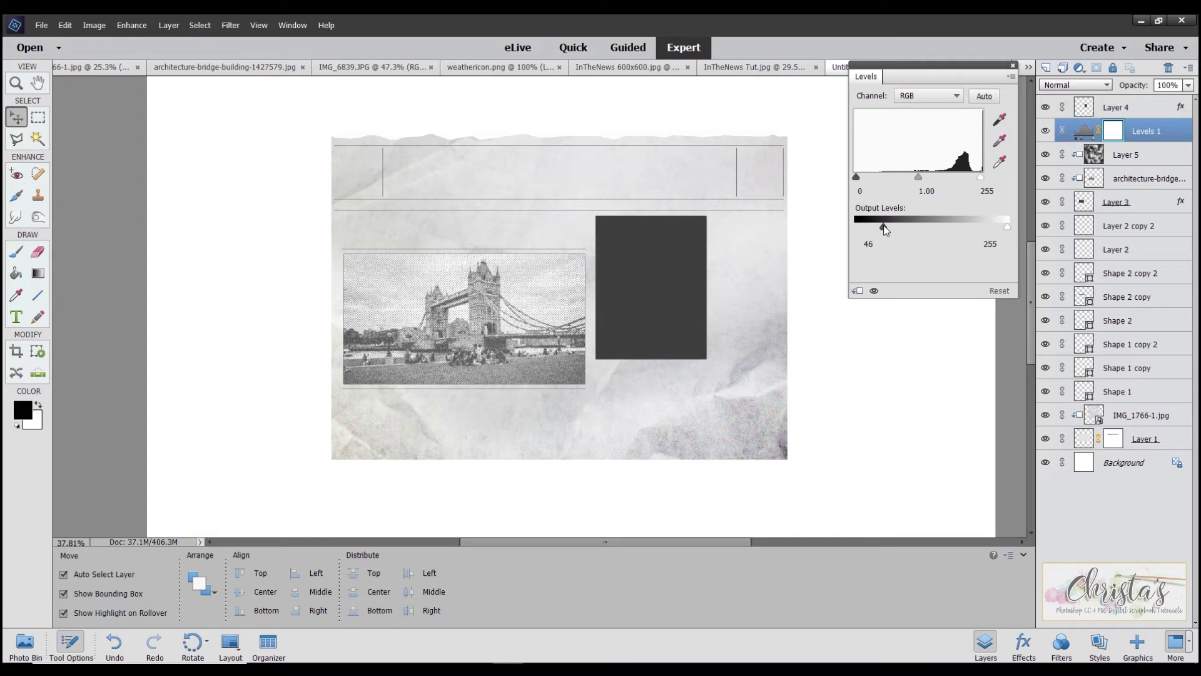
drag(918, 178, 928, 182)
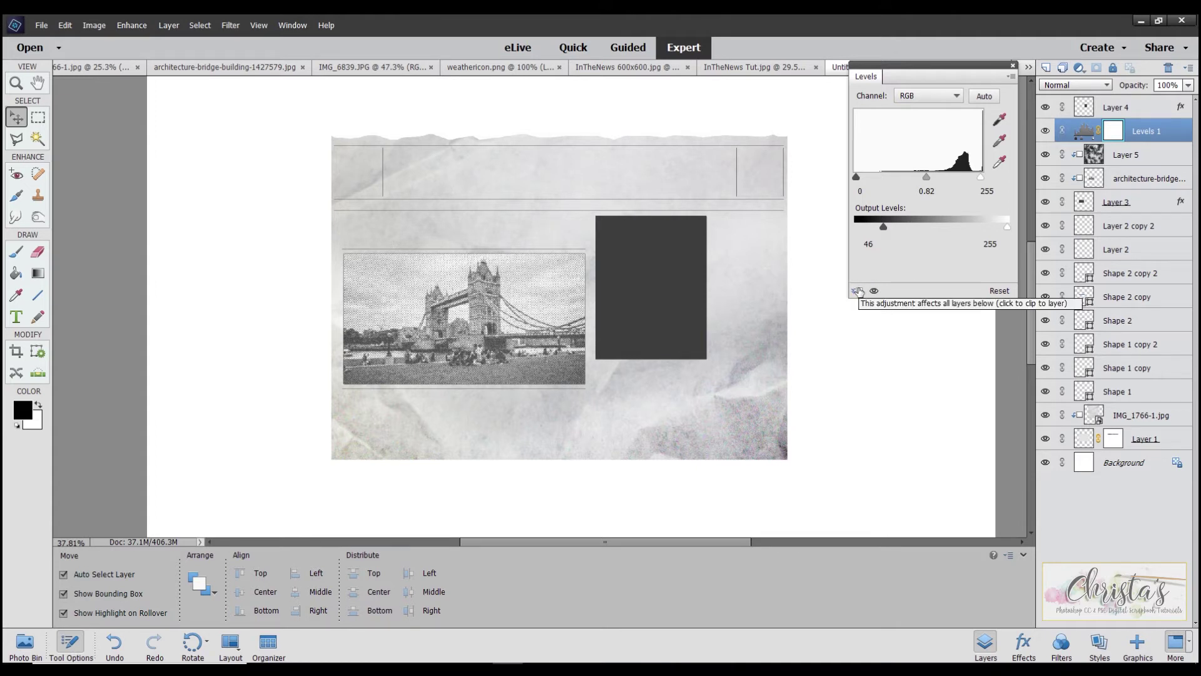
click(858, 291)
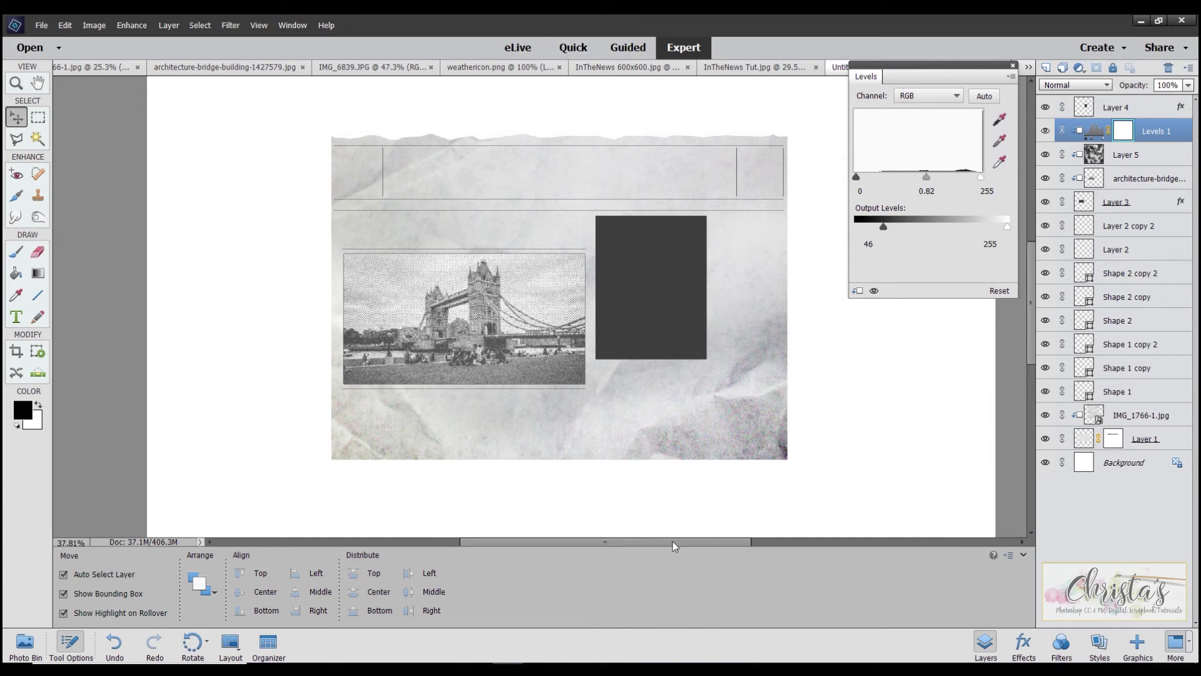
click(1013, 65)
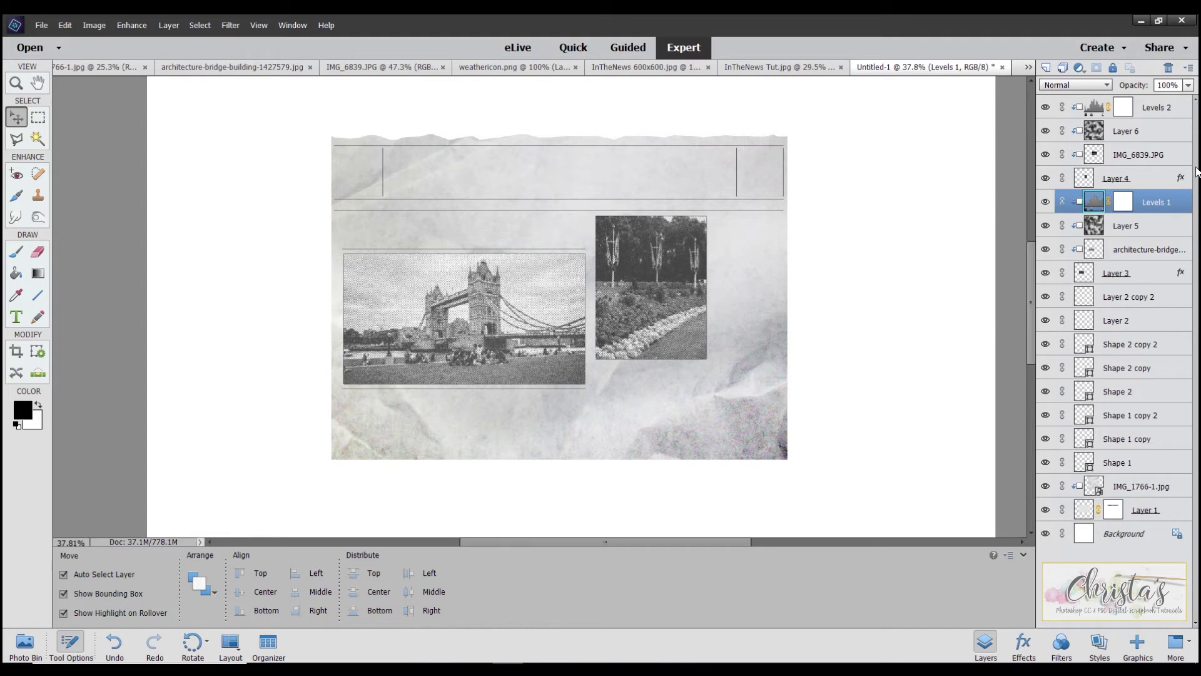
Group the layers from Levels 2 down to Layer 3 as "Photos"
click(1157, 108)
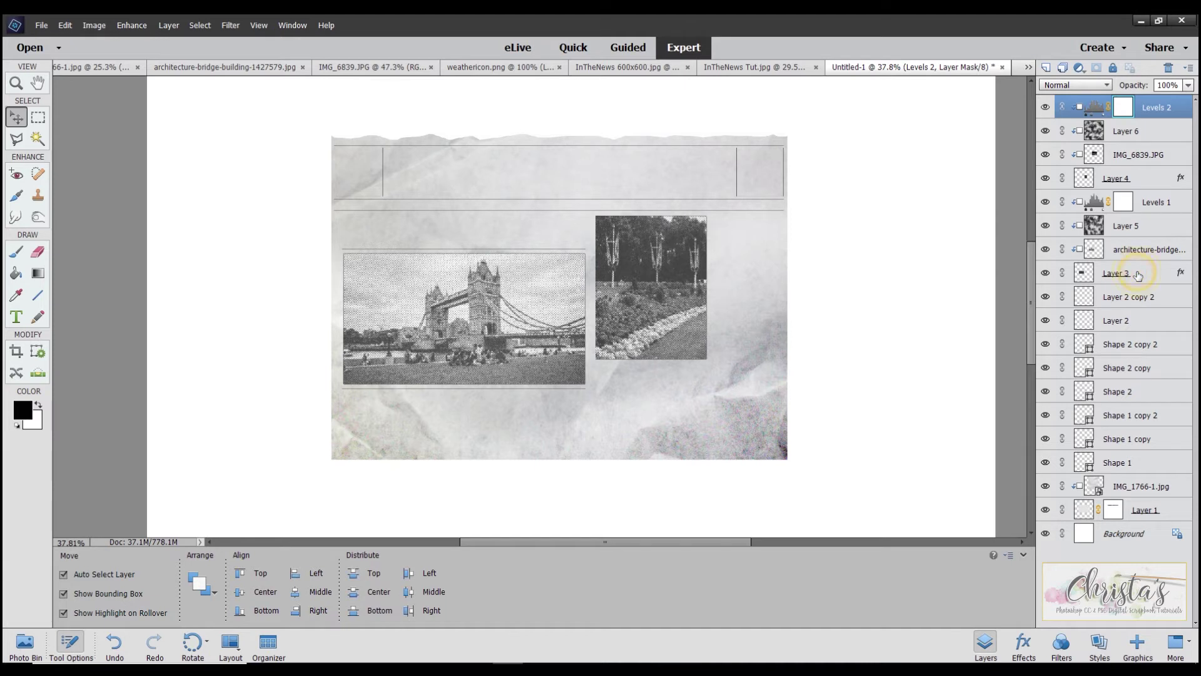
shift+click(1136, 276)
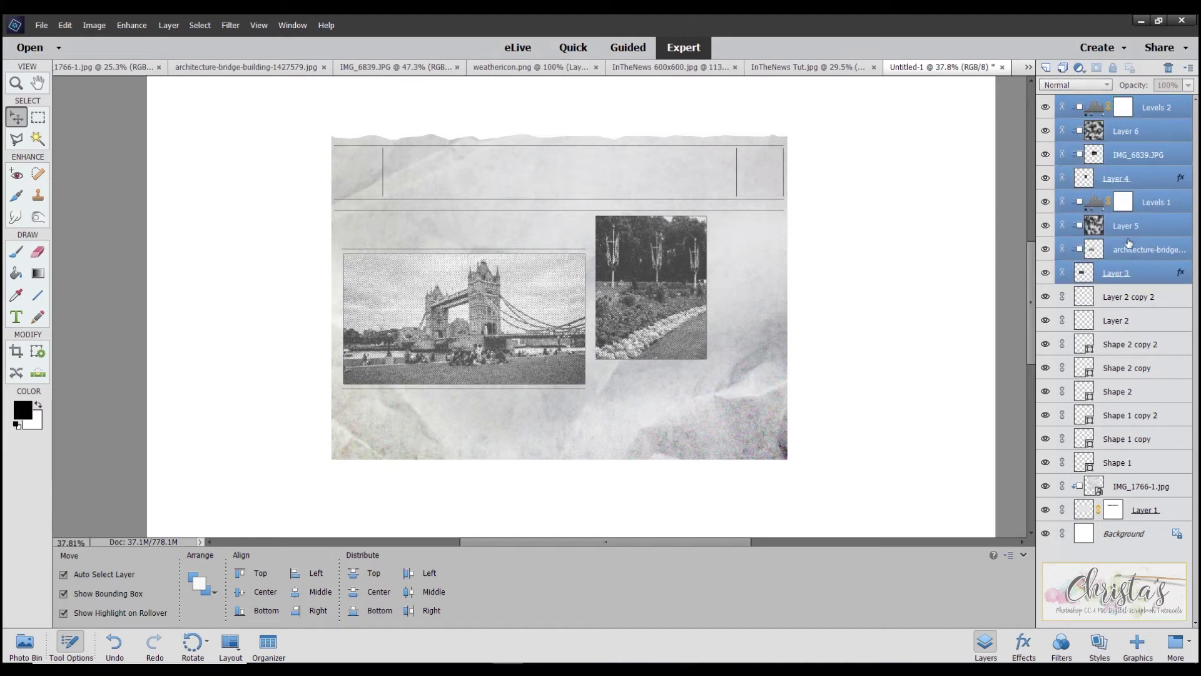
right_click(1130, 246)
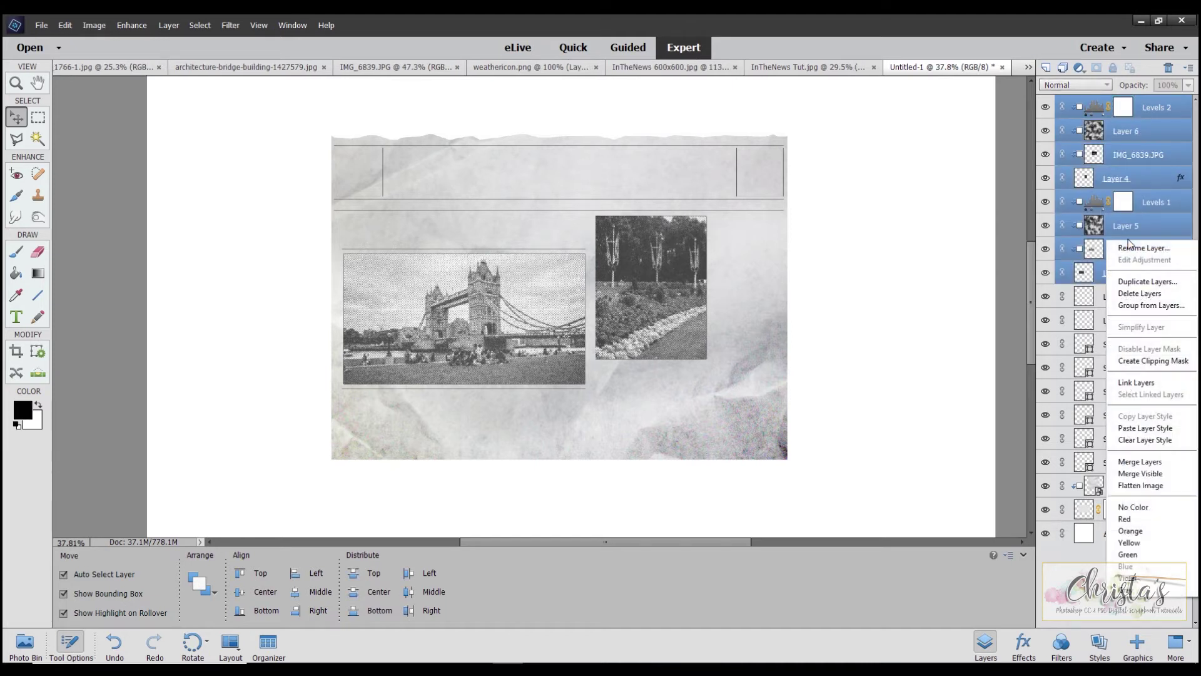
click(1154, 306)
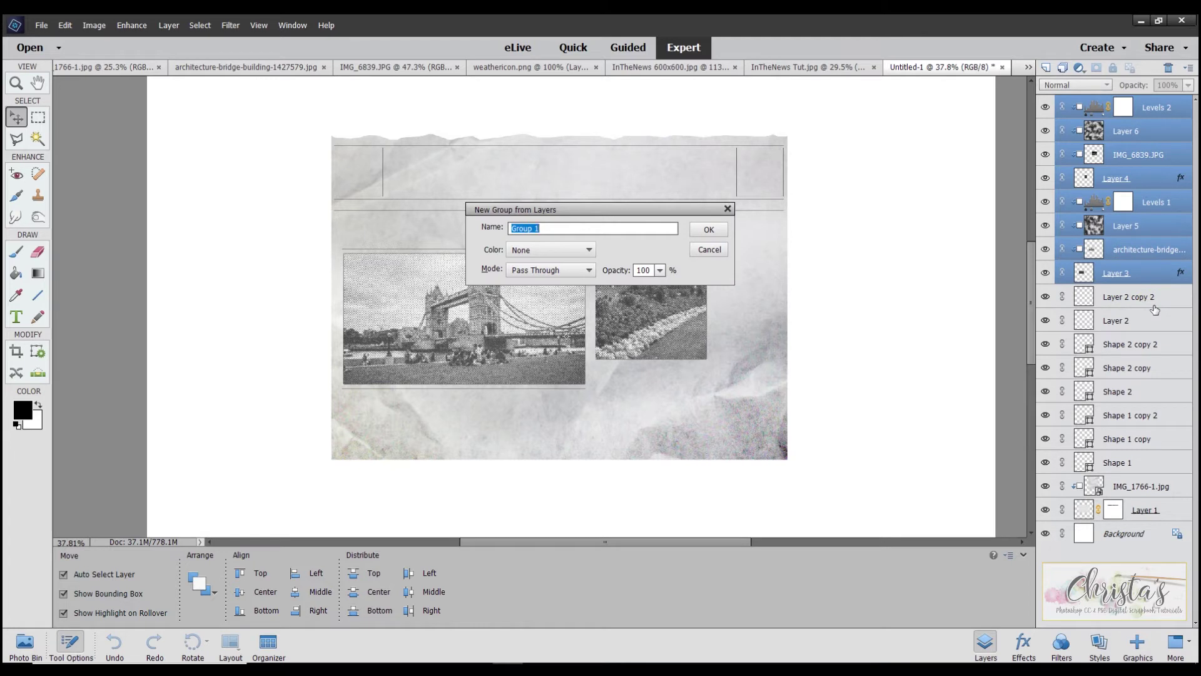
text(Photos)
click(709, 229)
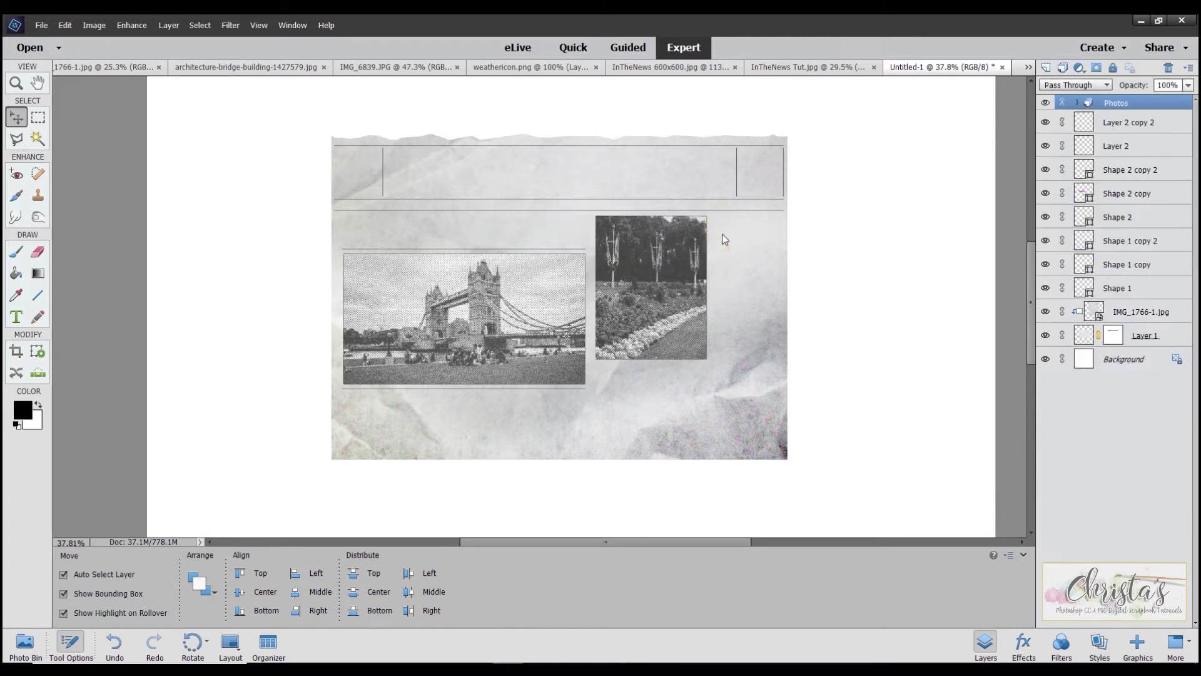
Group the layers from Layer 2 copy 2 down to Shape 1 as "lines & boxes"
click(1115, 122)
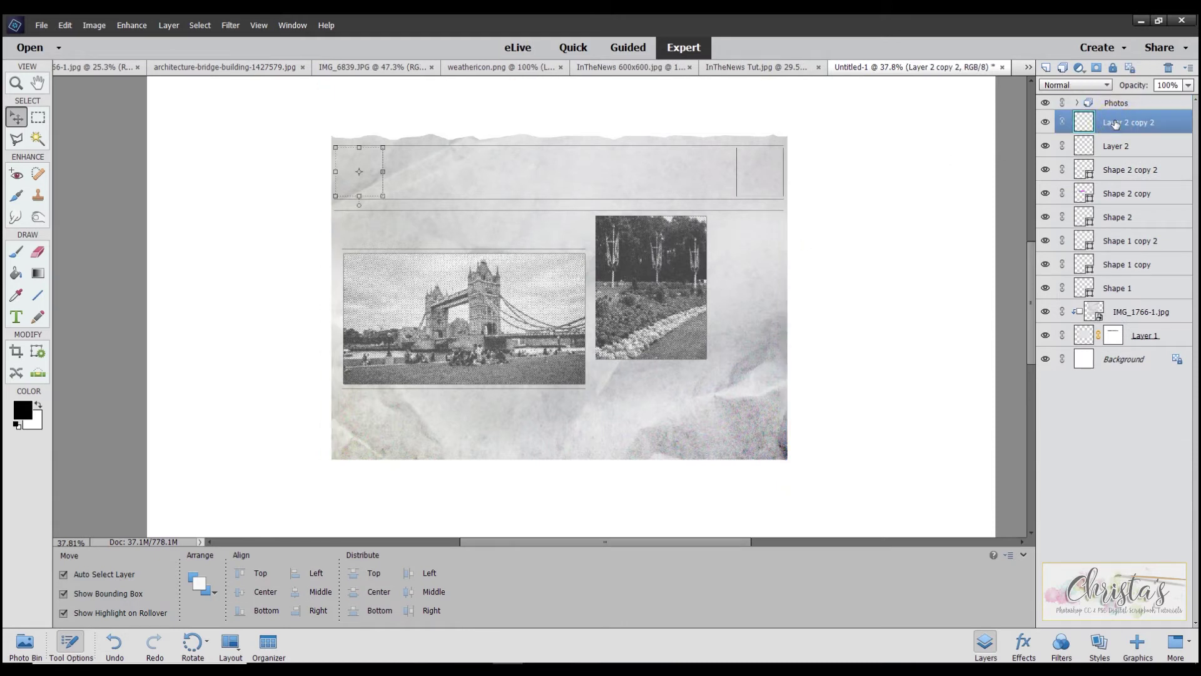
shift+click(1133, 289)
right_click(1132, 290)
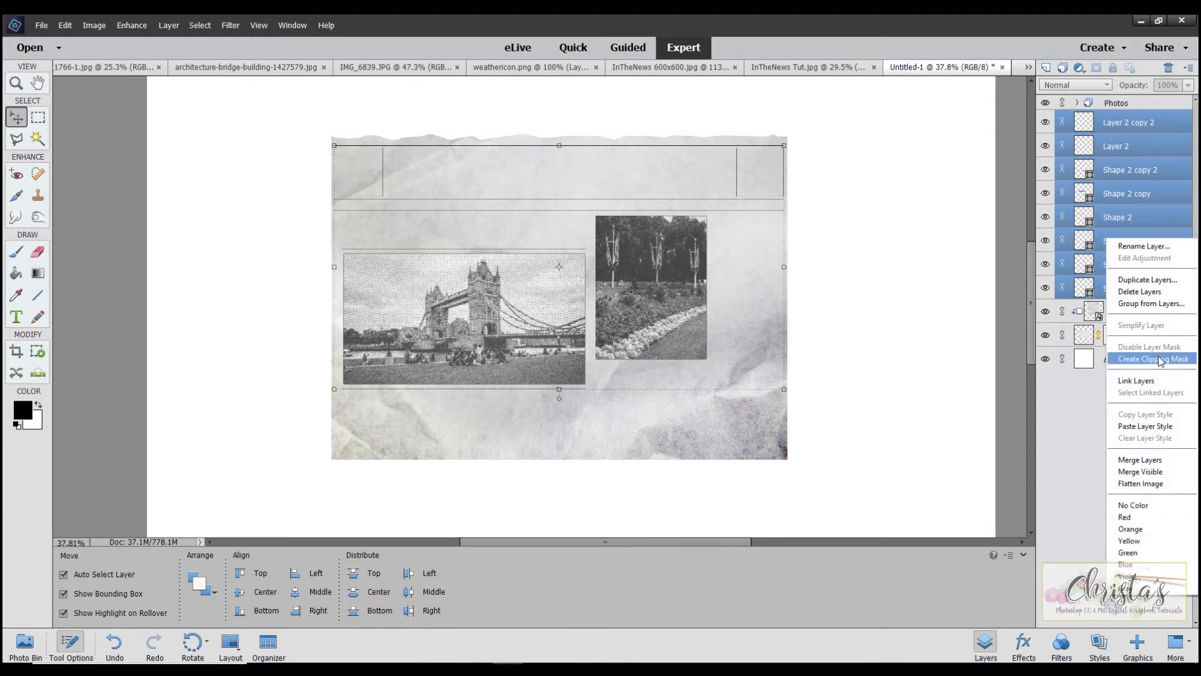
click(1148, 306)
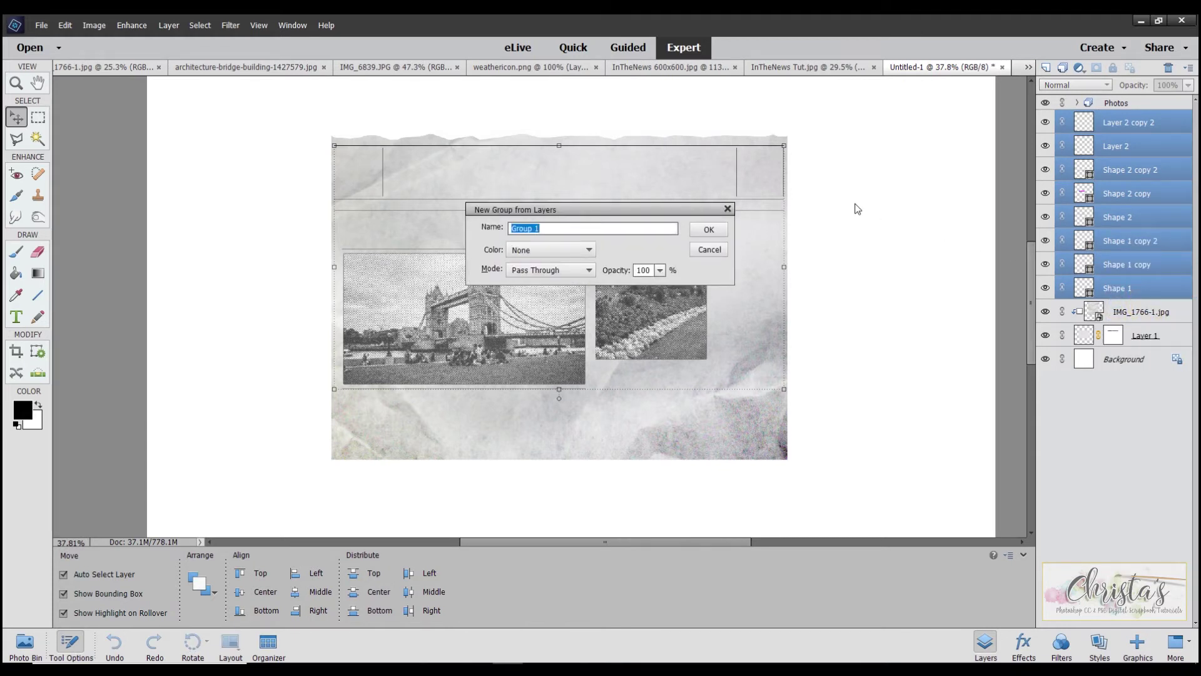
text(lines & boxes)
click(709, 229)
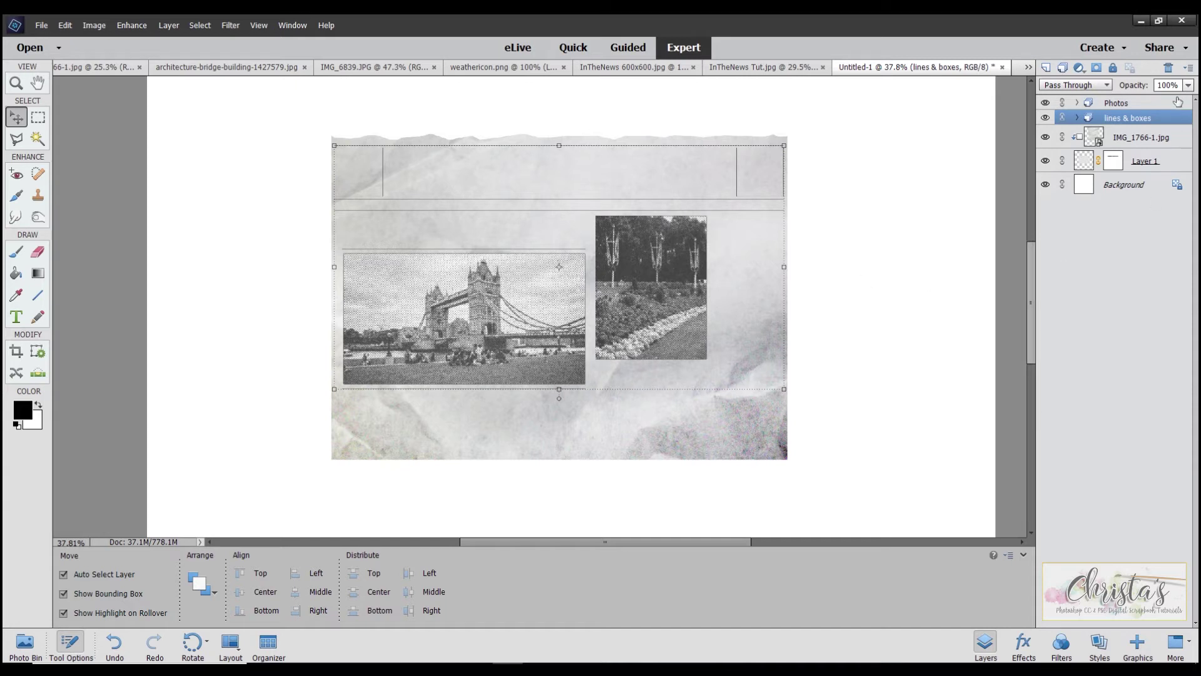
Draw a horizontal text box above the Photos group, under the left half of the bridge photo, about 14.4% wide and 9.3% high
click(1153, 105)
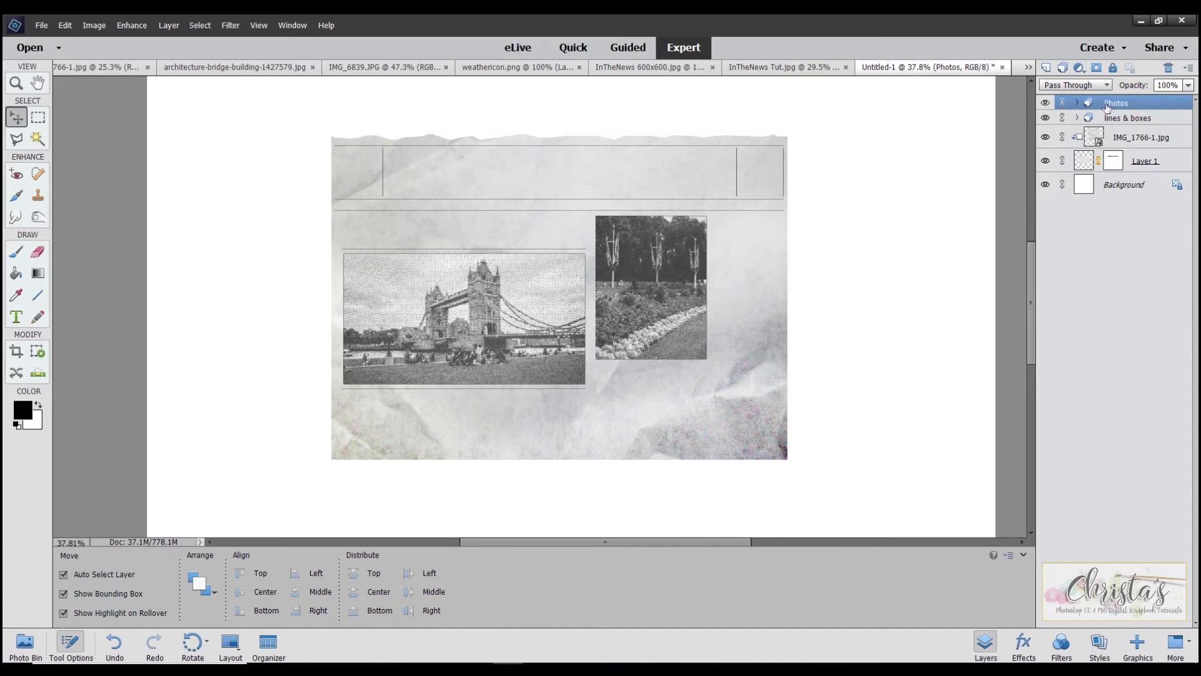
click(15, 317)
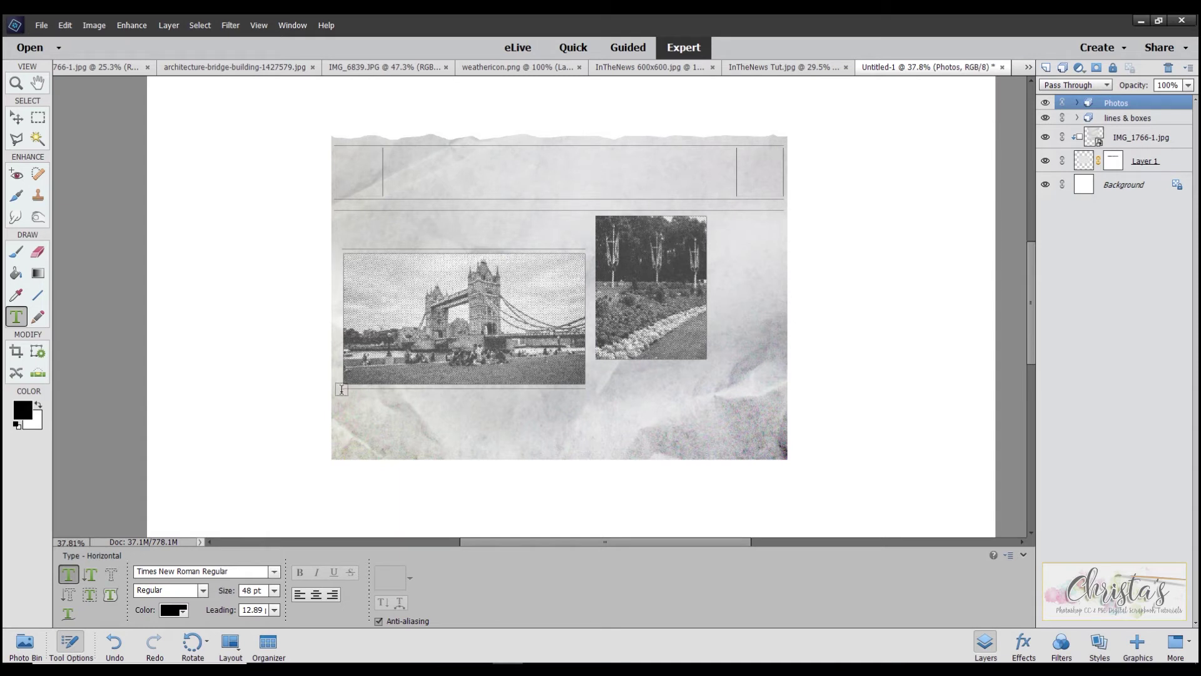
drag(342, 388, 469, 465)
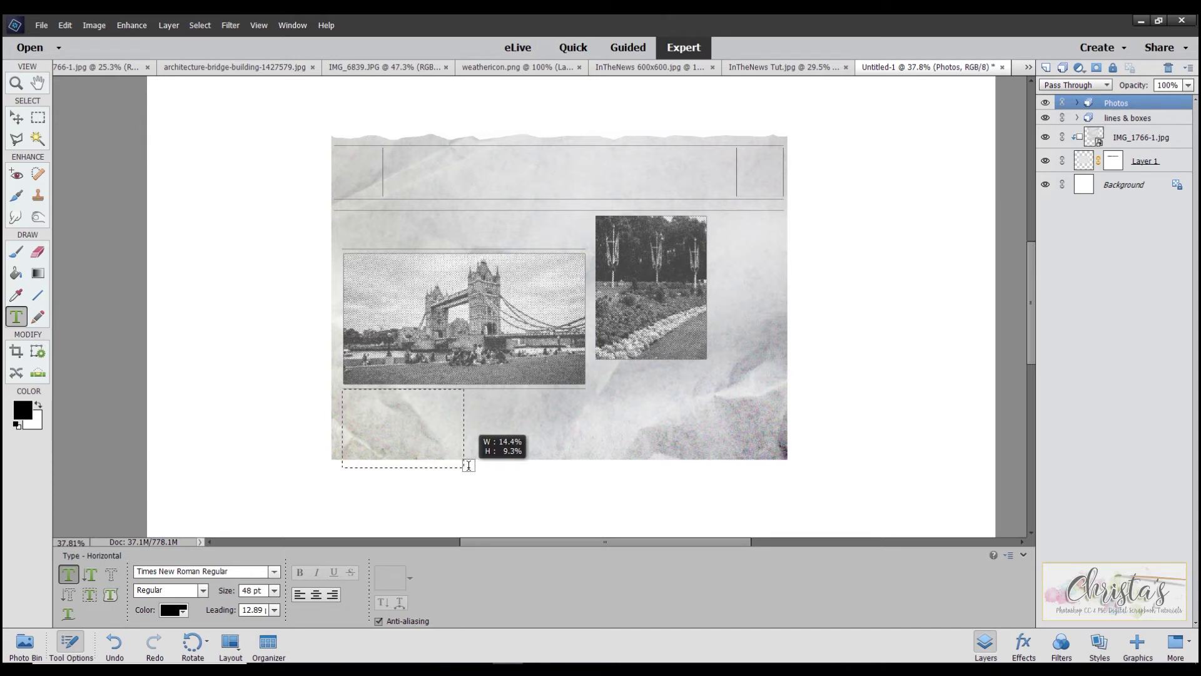
drag(469, 465, 466, 468)
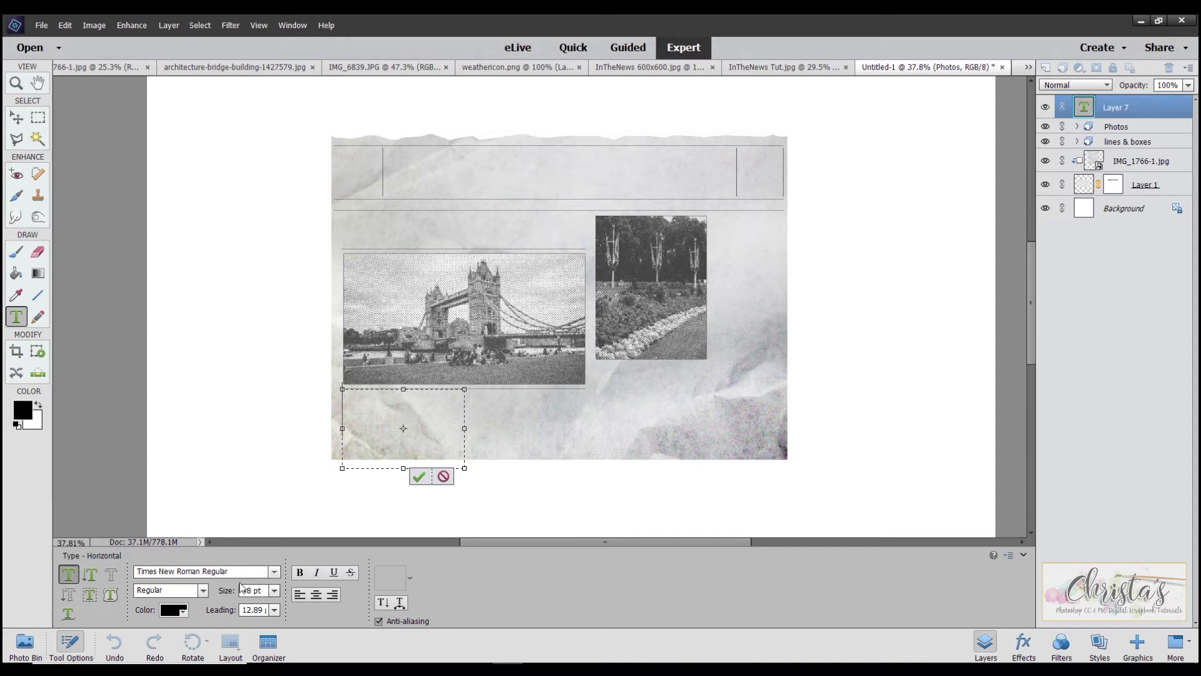
Set the text to 9 pt size, left alignment and 9 pt leading, and enter the placeholder "hello hello hello"
click(274, 596)
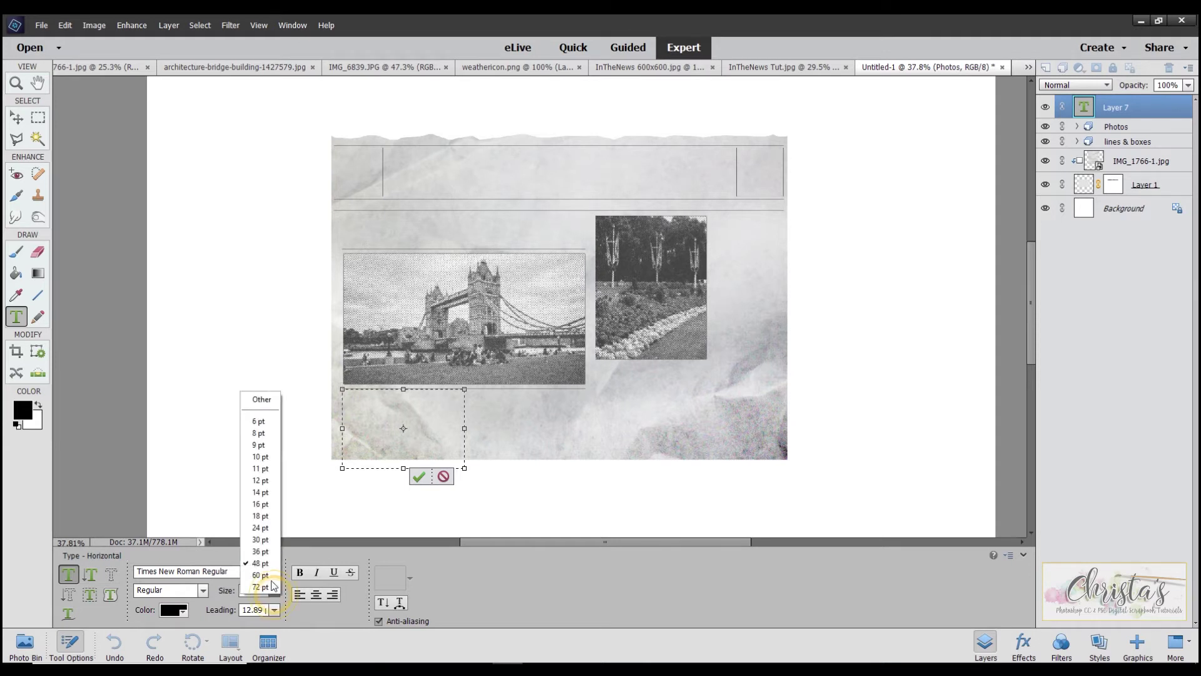
click(265, 446)
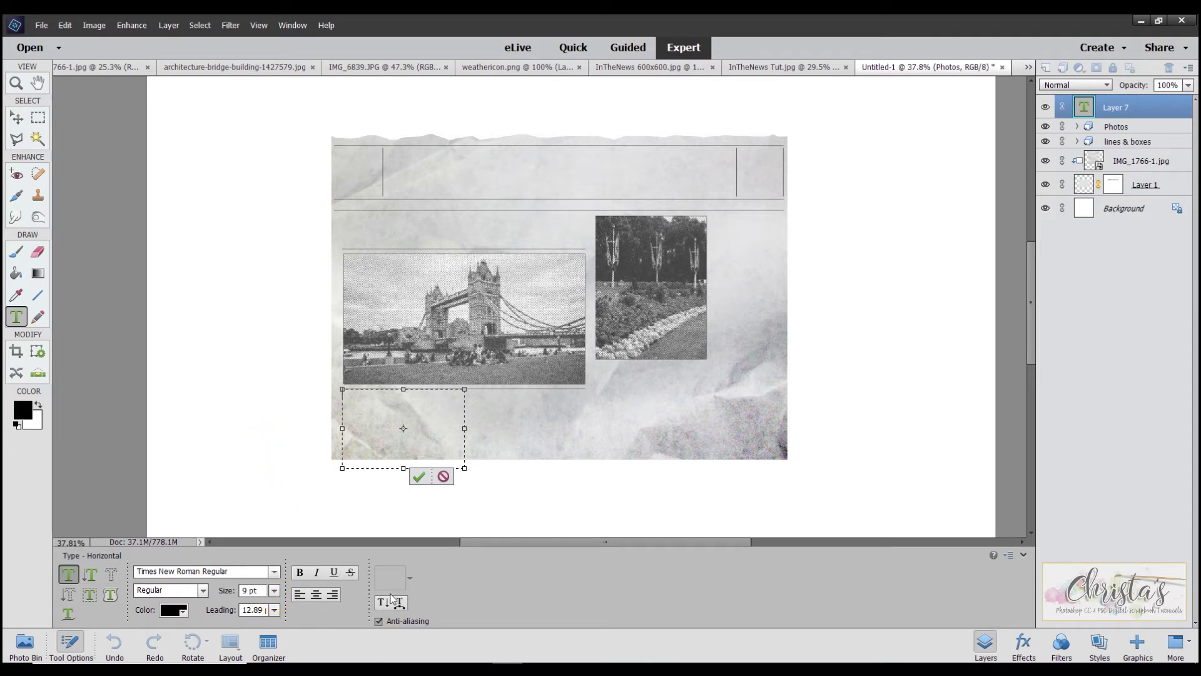
click(301, 593)
click(274, 610)
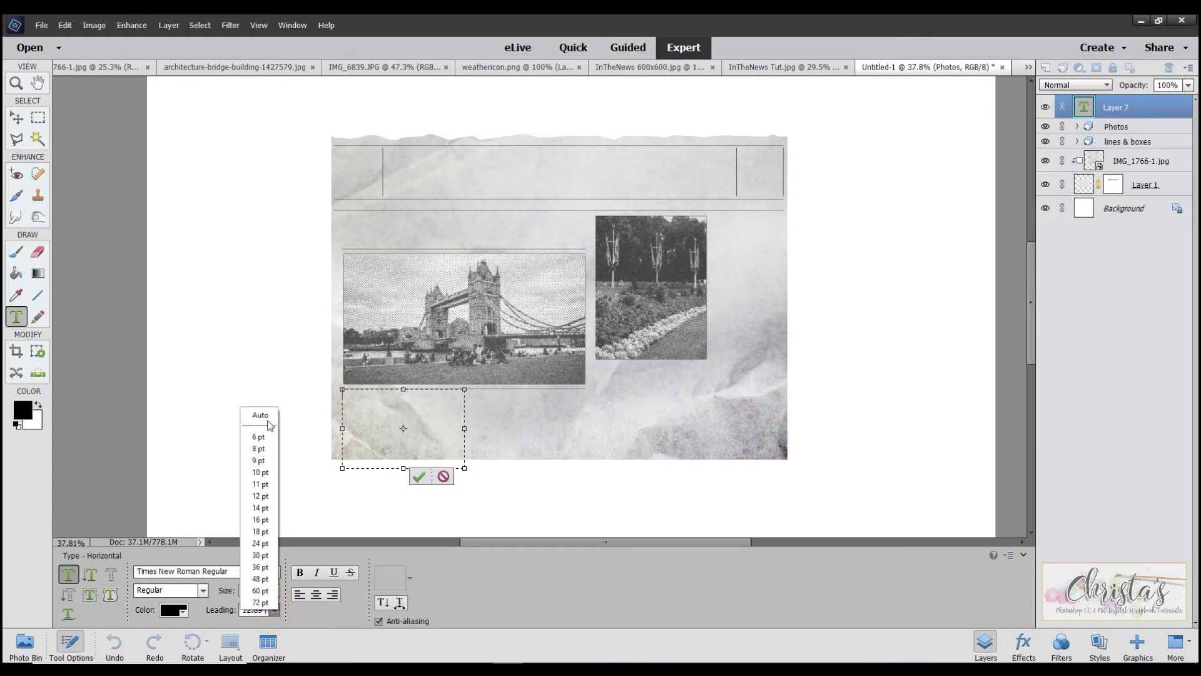
click(262, 462)
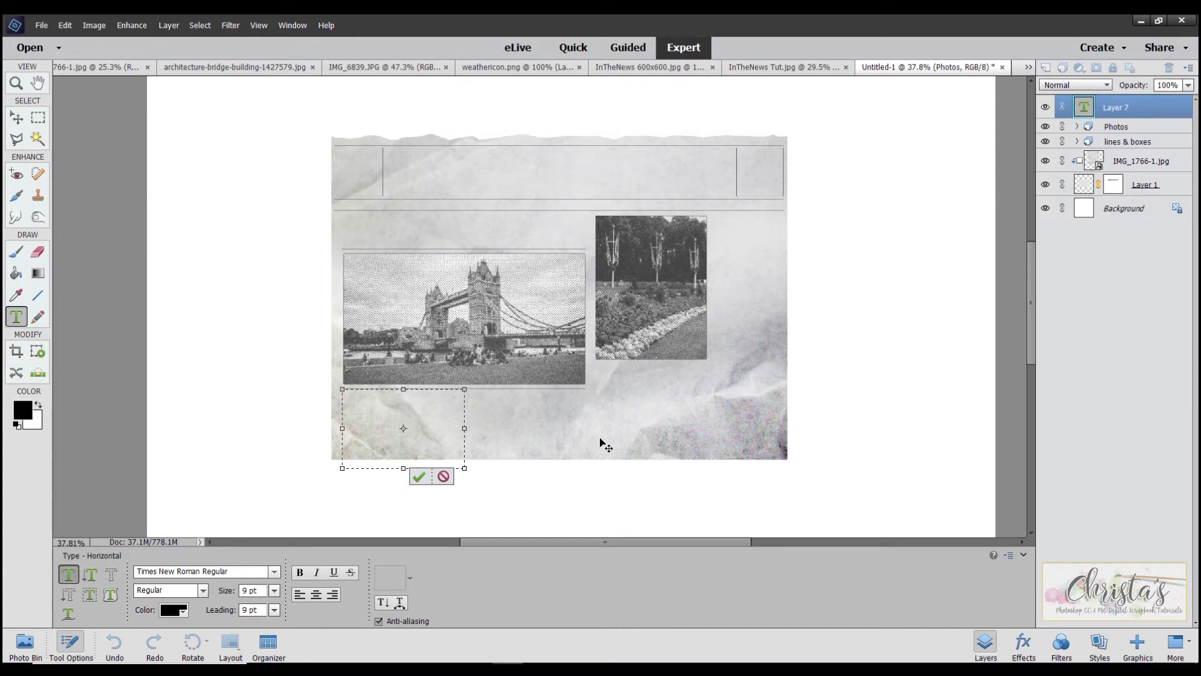
text(hello hello hello)
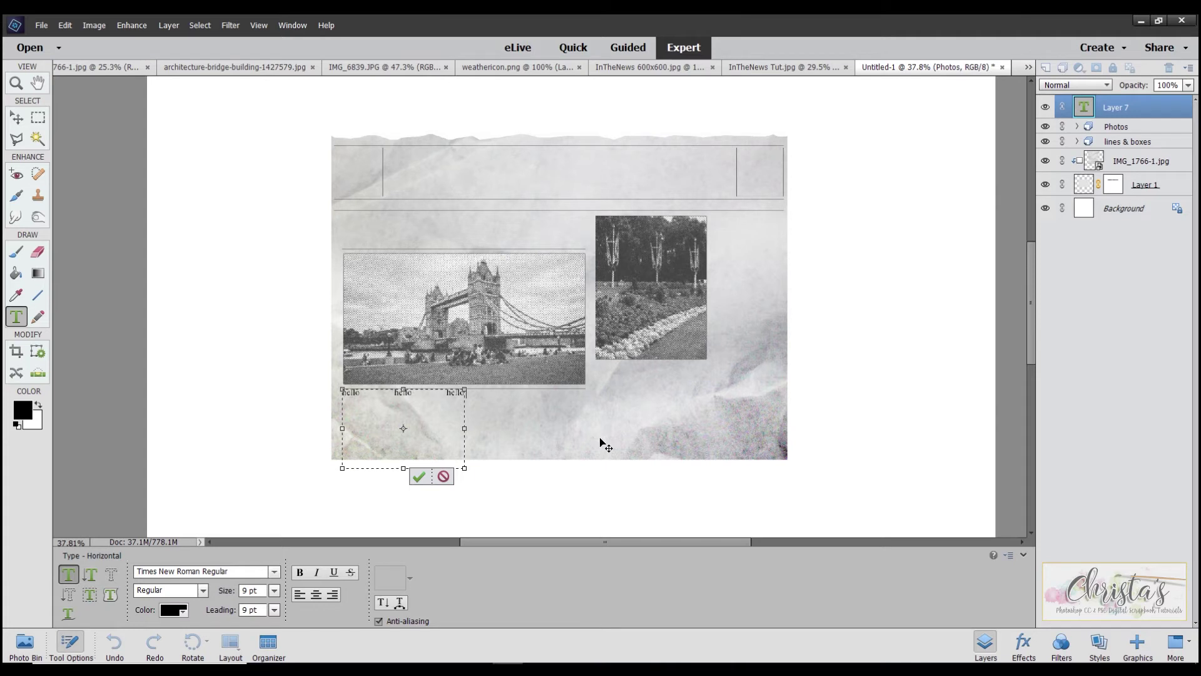
click(419, 478)
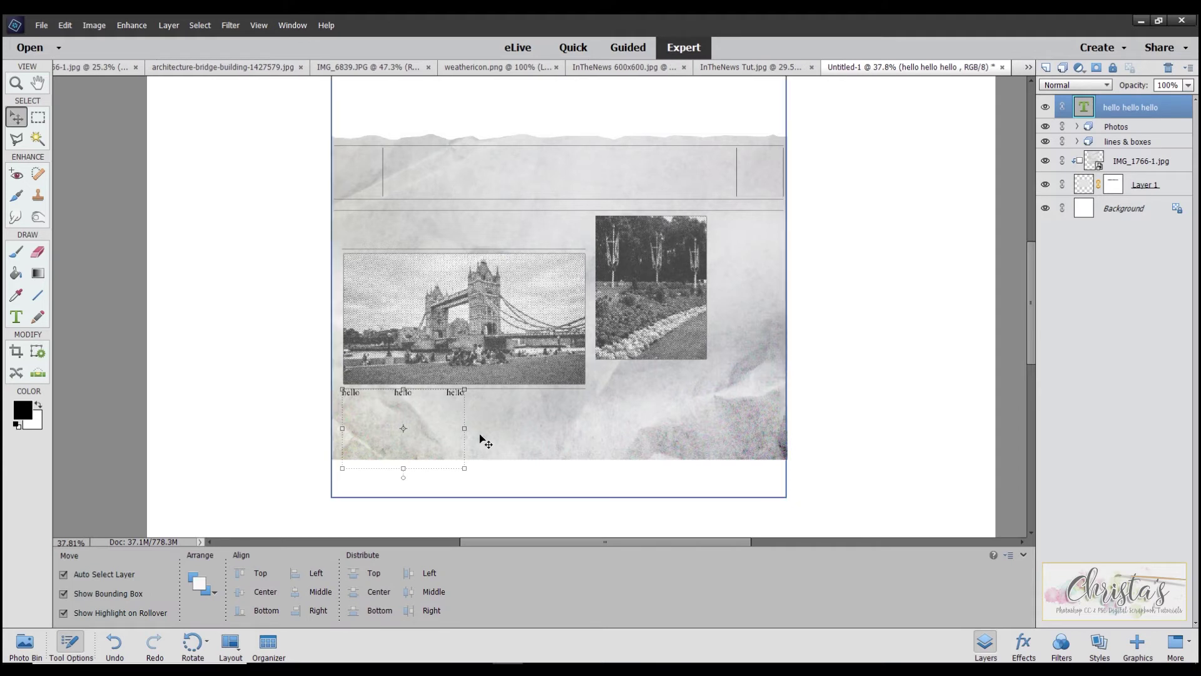
Duplicate the "hello hello hello" text layer and move the copy horizontally to the right, forming a second column beside the first
right_click(1144, 110)
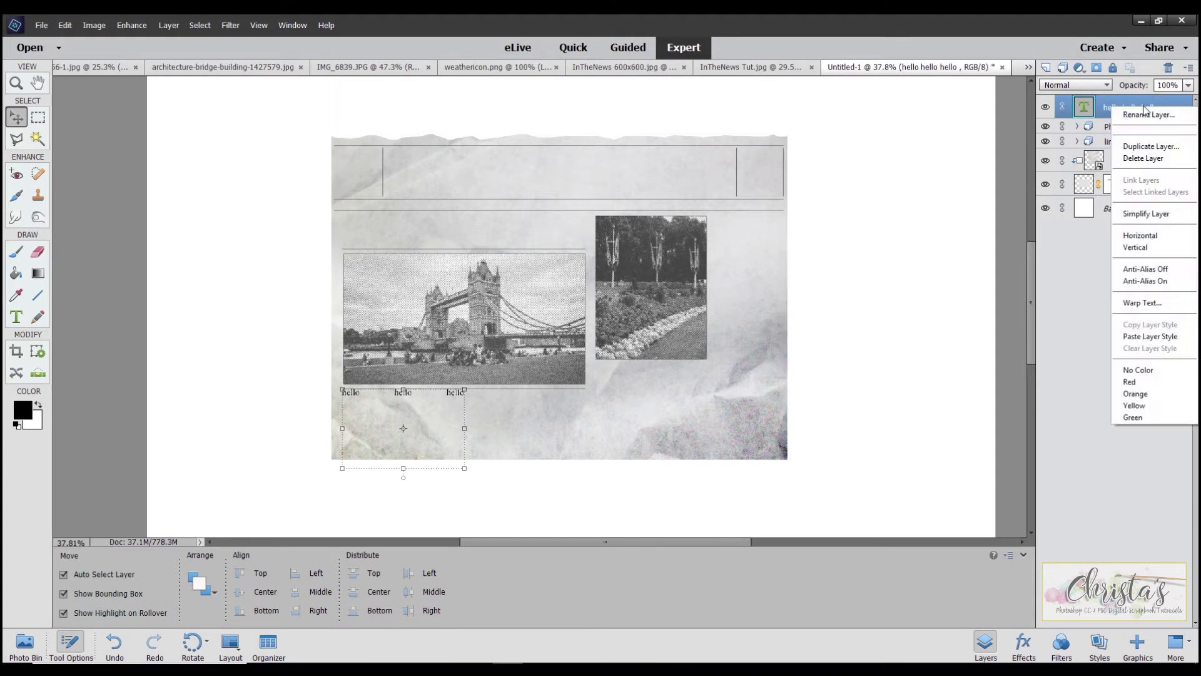
click(1156, 146)
click(717, 220)
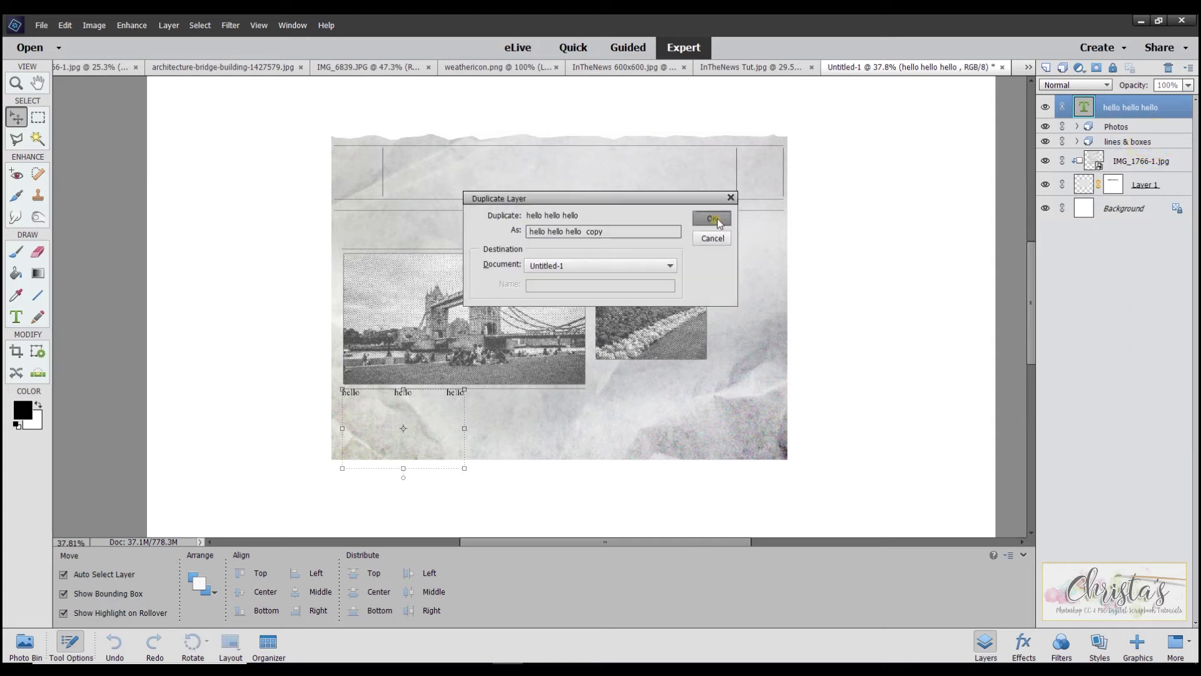
key(shift+Right)
key(shift+Right)
key(shift+Right)
key(shift+Right)
key(shift+Right)
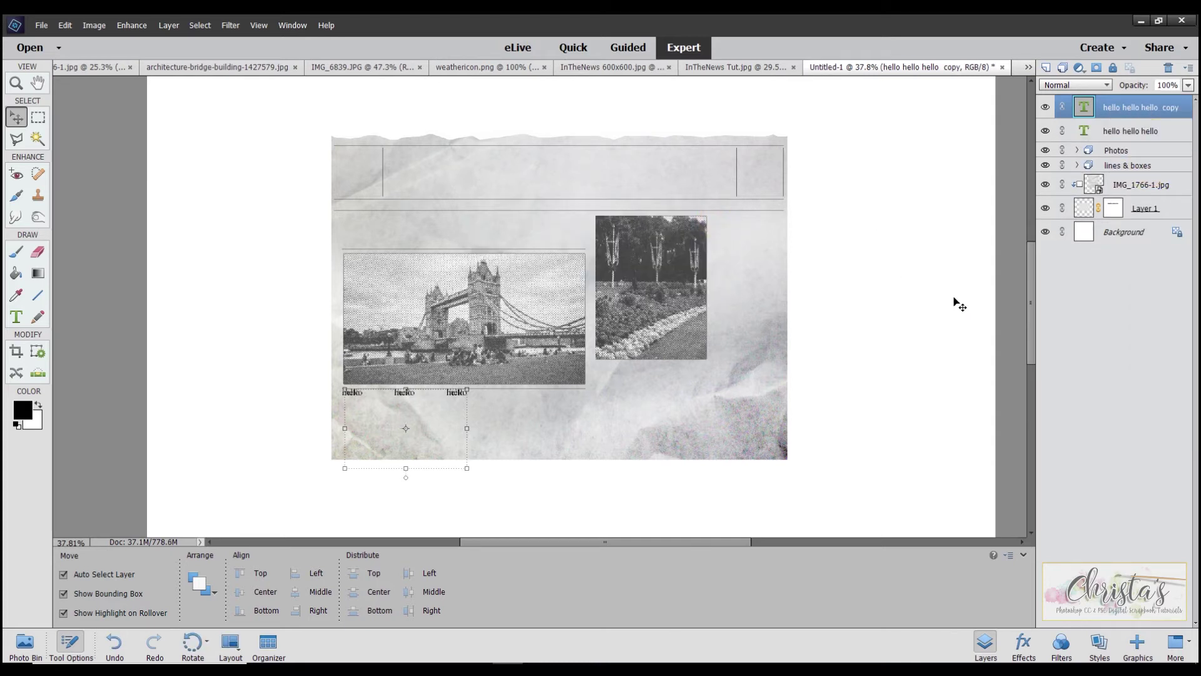
key(shift+Right)
key(shift+Right)
key(shift+Right)
key(shift+Right)
key(shift+Right)
key(shift+Right)
key(shift+Right)
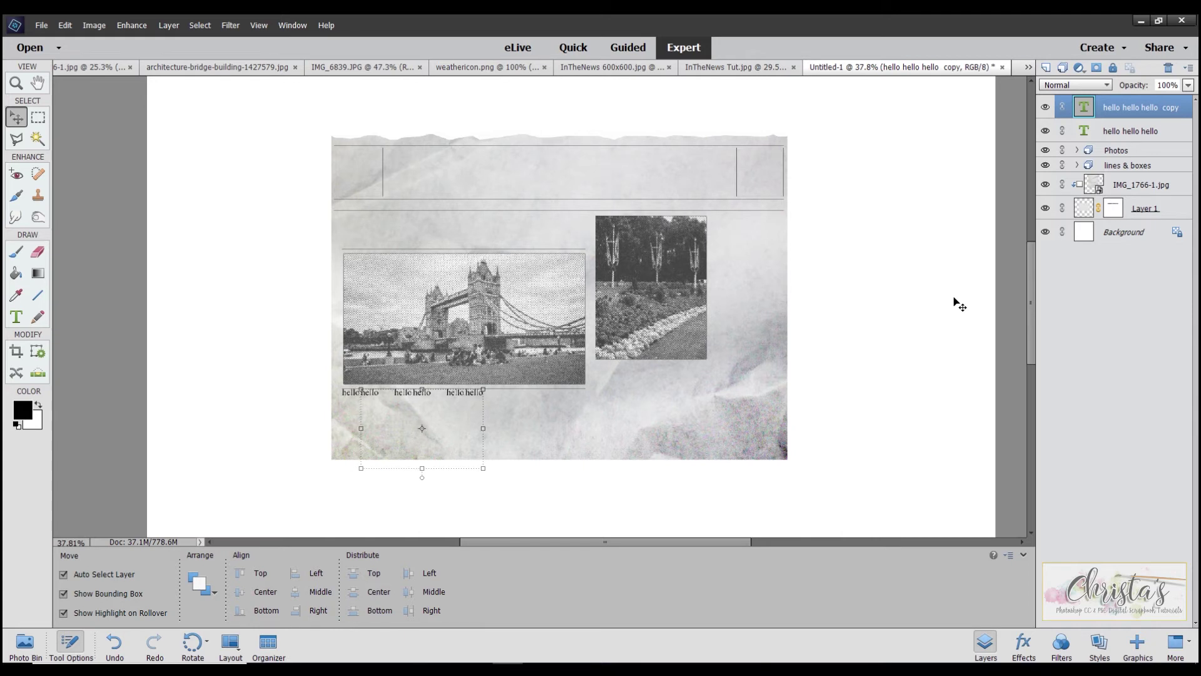
key(shift+Right)
key(shift+Right)
key(shift+Right)
key(shift+Right)
key(shift+Right)
key(shift+Right)
key(shift+Right)
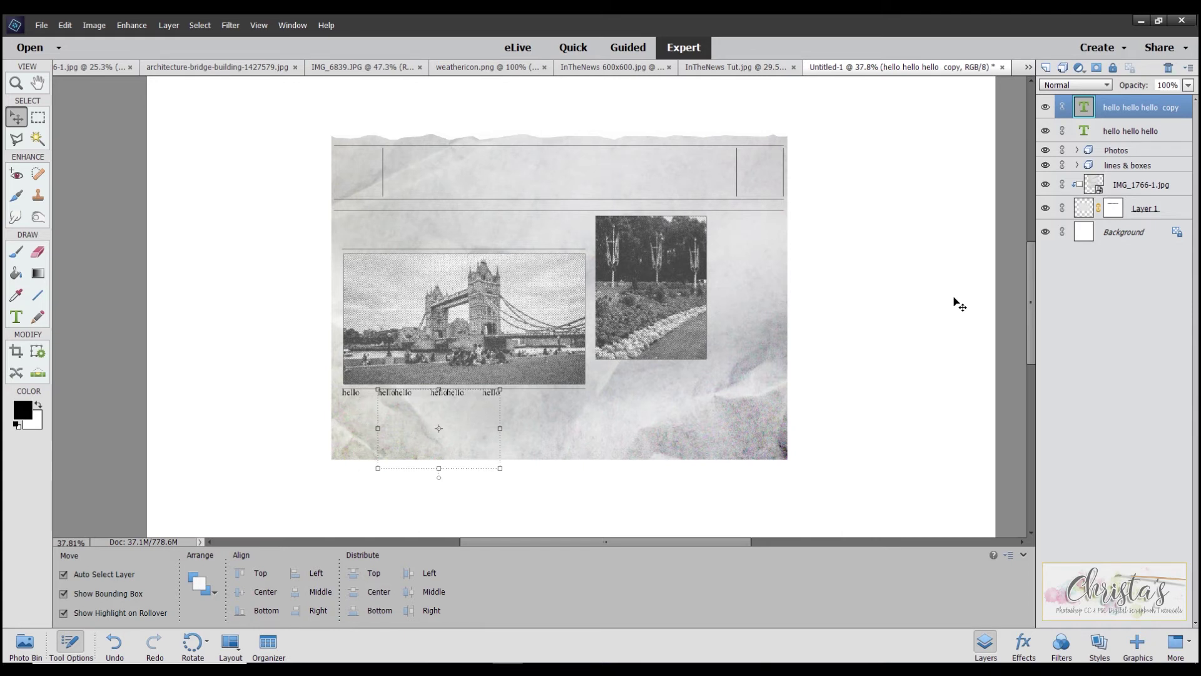
key(shift+Right)
key(shift+Right)
key(shift+Right)
key(shift+Right)
key(shift+Right)
key(shift+Right)
key(shift+Right)
key(shift+Right)
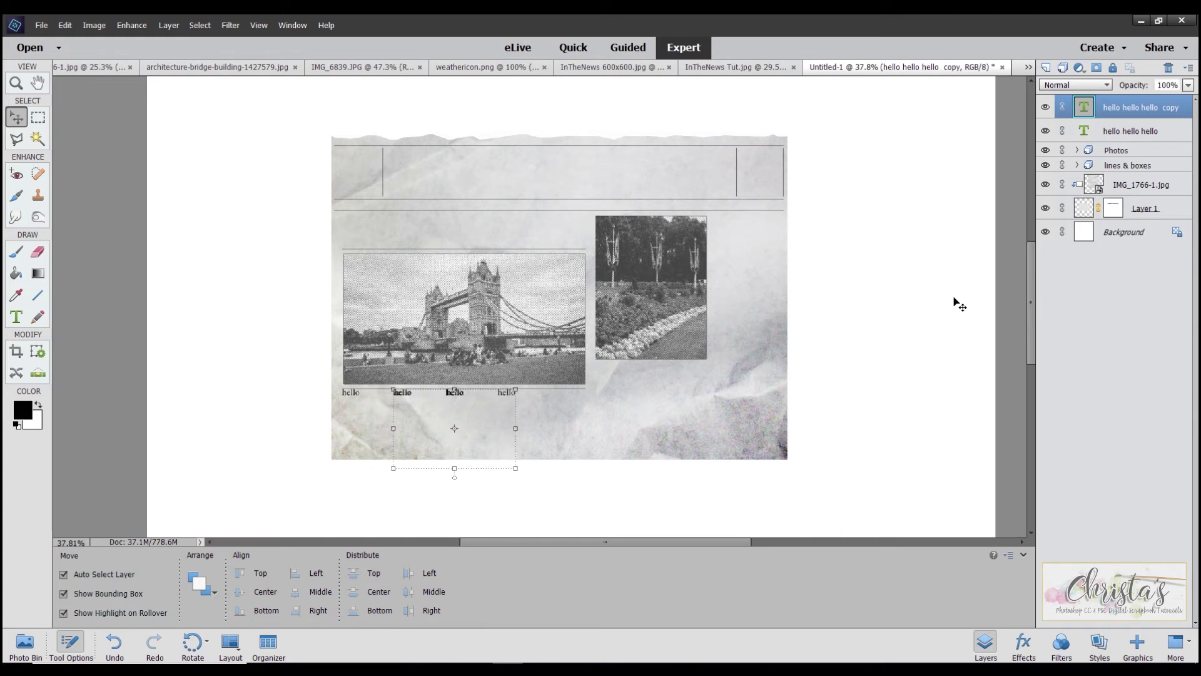
key(shift+Right)
key(shift+Right)
key(shift+Right)
key(shift+Right)
key(shift+Right)
key(shift+Right)
key(shift+Right)
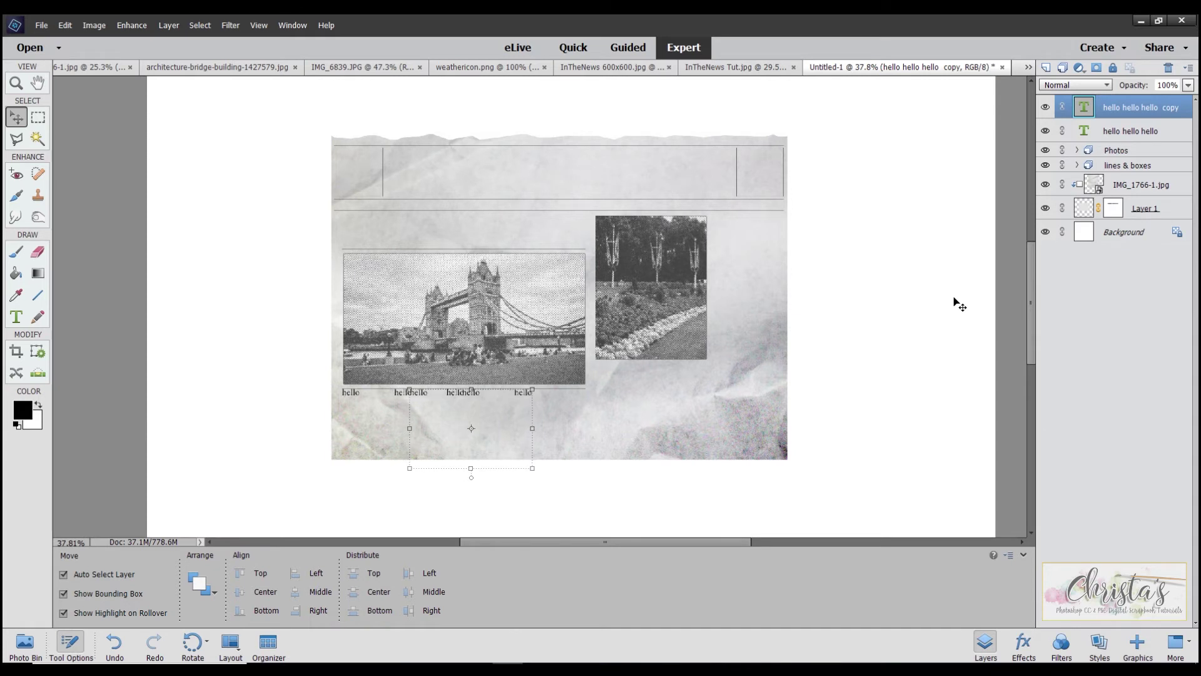
key(shift+Right)
key(shift+Right)
key(shift+Right)
key(shift+Right)
key(shift+Right)
key(shift+Right)
key(shift+Right)
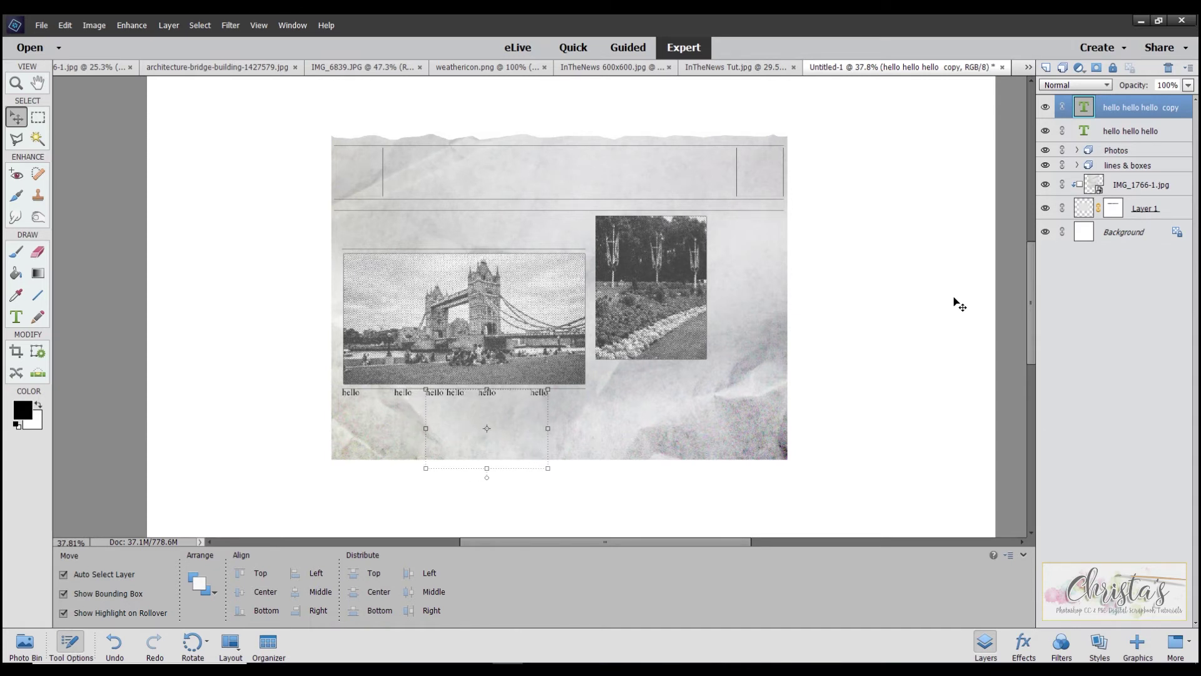
key(shift+Right)
key(shift+Right)
key(shift+Right)
key(shift+Right)
key(shift+Right)
key(shift+Right)
key(shift+Right)
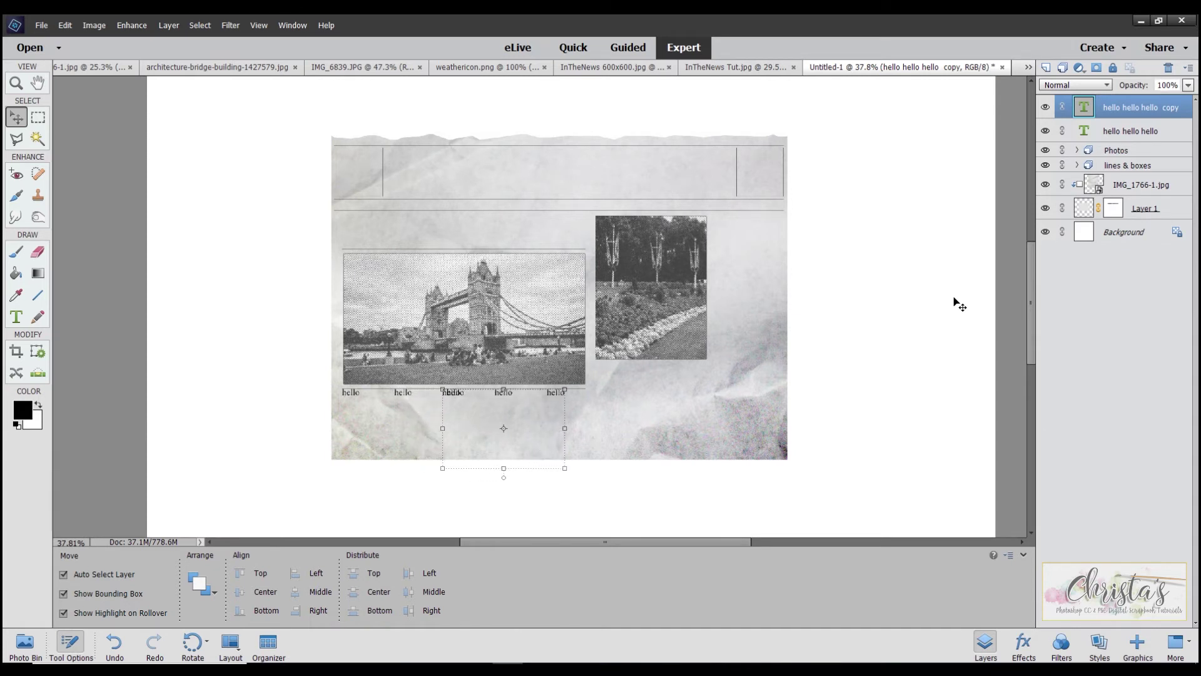
key(shift+Right)
key(shift+Right)
key(shift+Right)
key(shift+Right)
key(shift+Right)
key(shift+Right)
key(shift+Right)
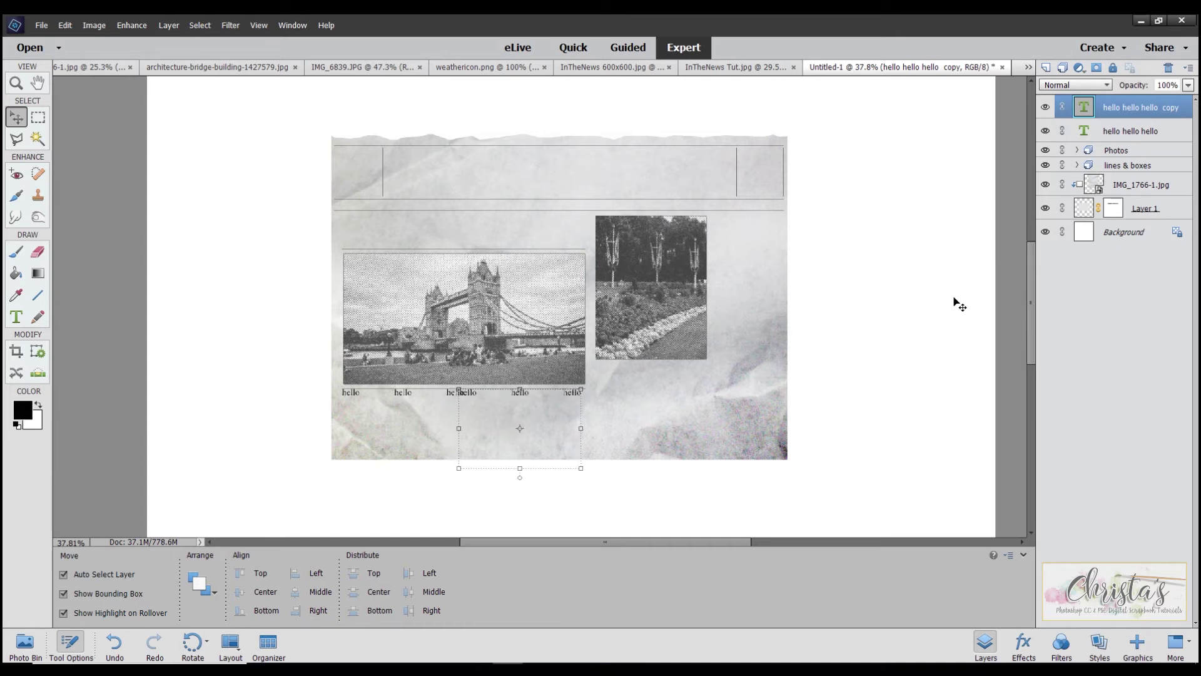
key(shift+Right)
key(shift+Right)
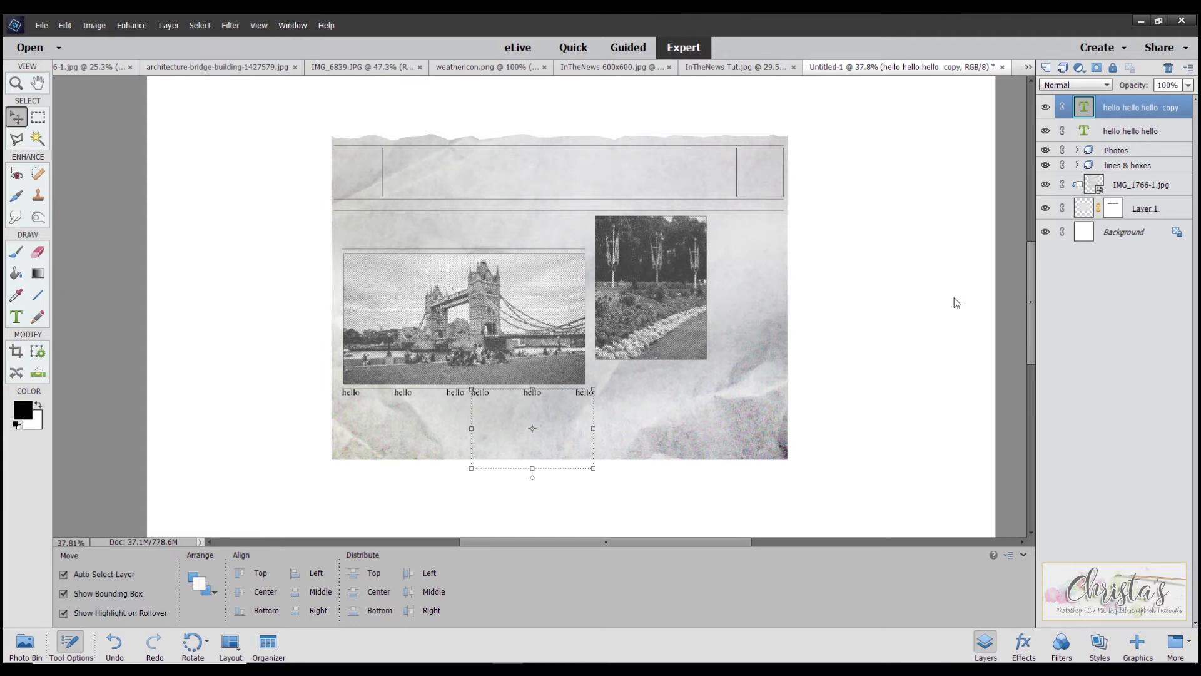
Scale both placeholder text boxes down together, keeping their proportions, so the two columns match the bridge photo's width
click(1124, 134)
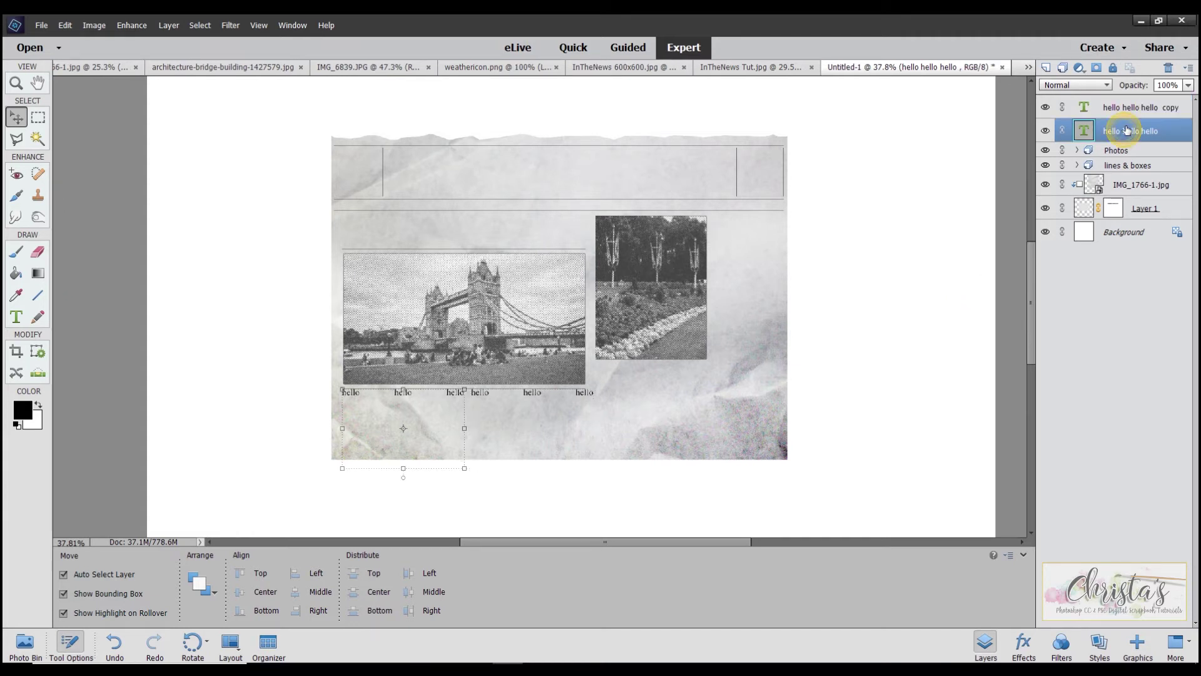
shift+click(1125, 111)
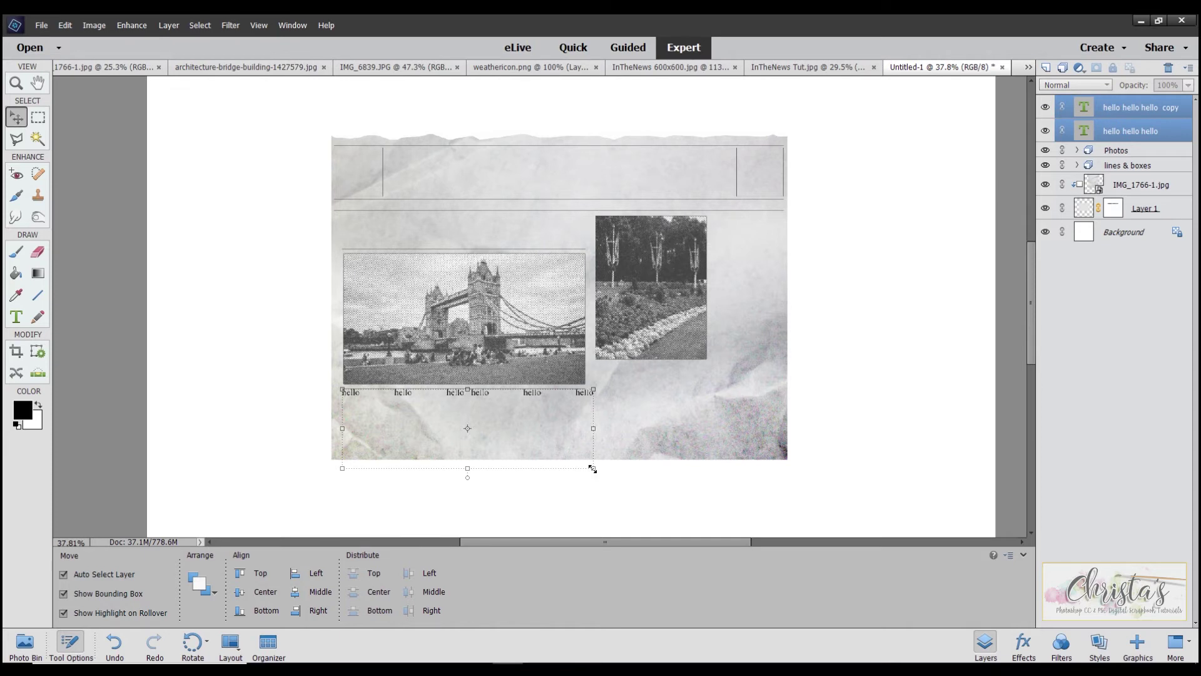
drag(593, 468, 585, 462)
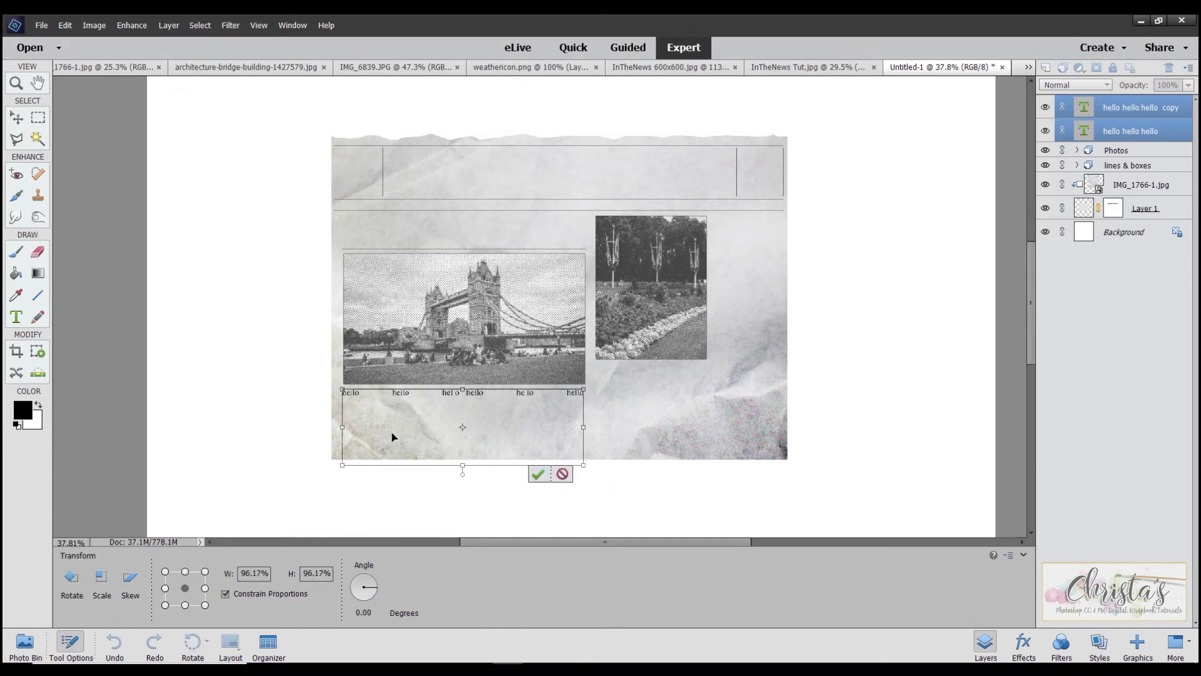
drag(342, 466, 343, 466)
click(537, 472)
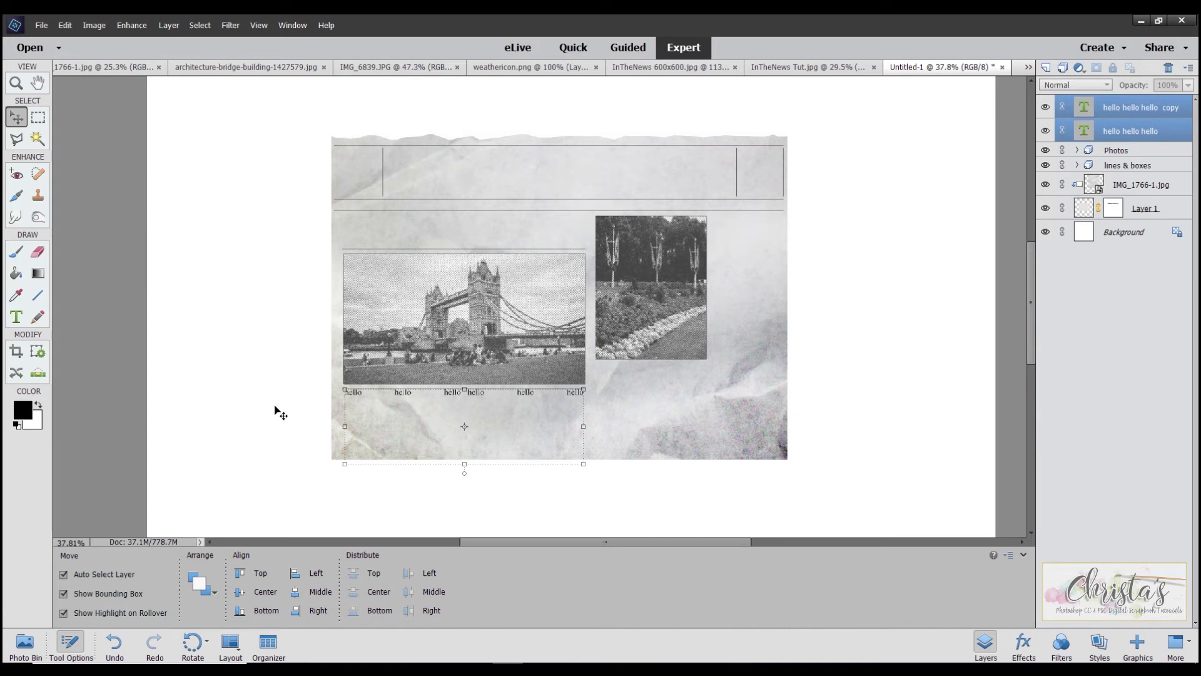
Replace the placeholder in the left column under the bridge photo with the copied "Lorem ipsum dolor sit amet" article text
click(16, 316)
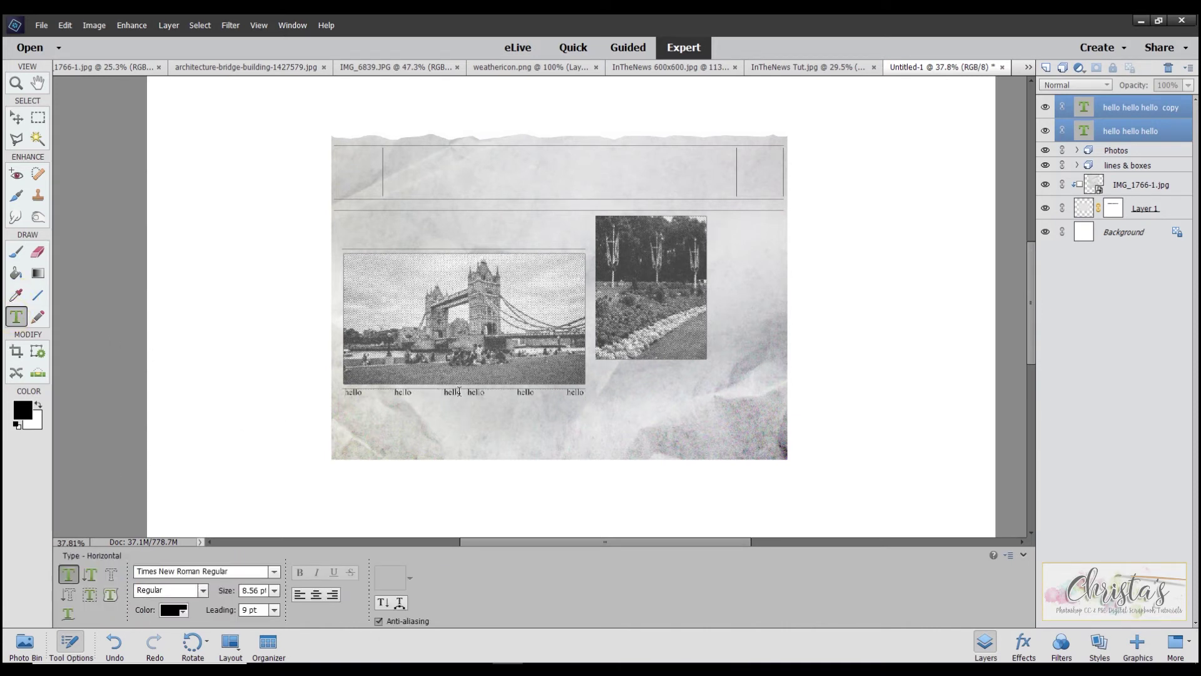
drag(459, 392, 262, 388)
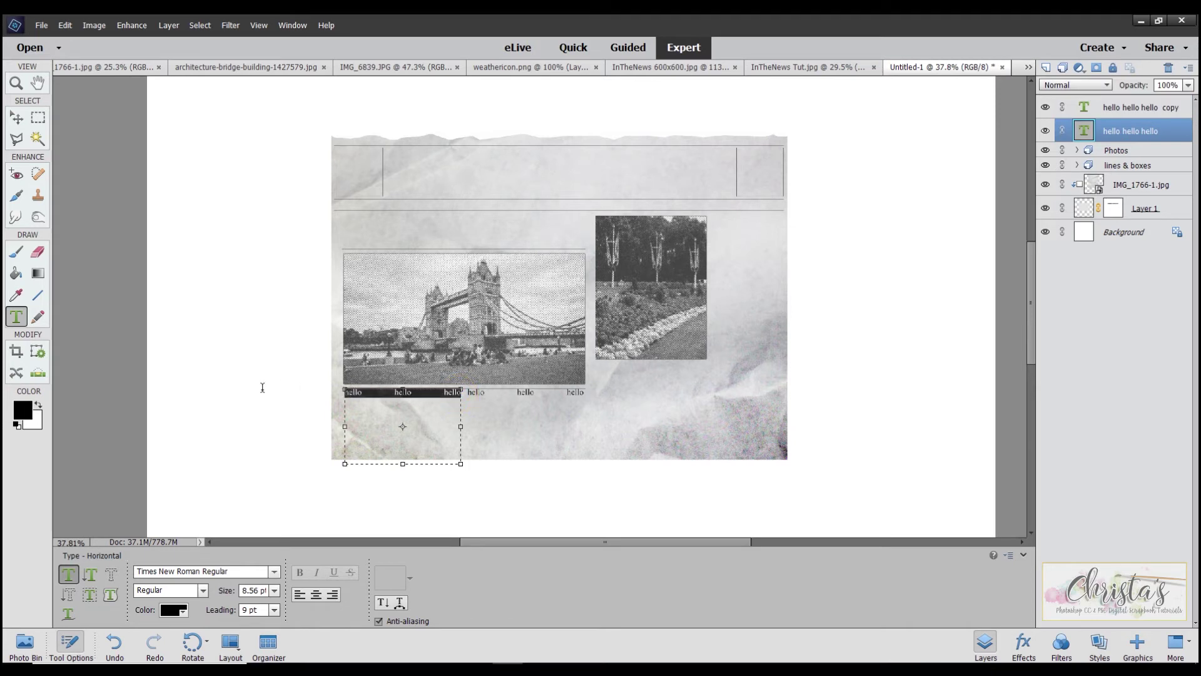
right_click(376, 393)
click(402, 461)
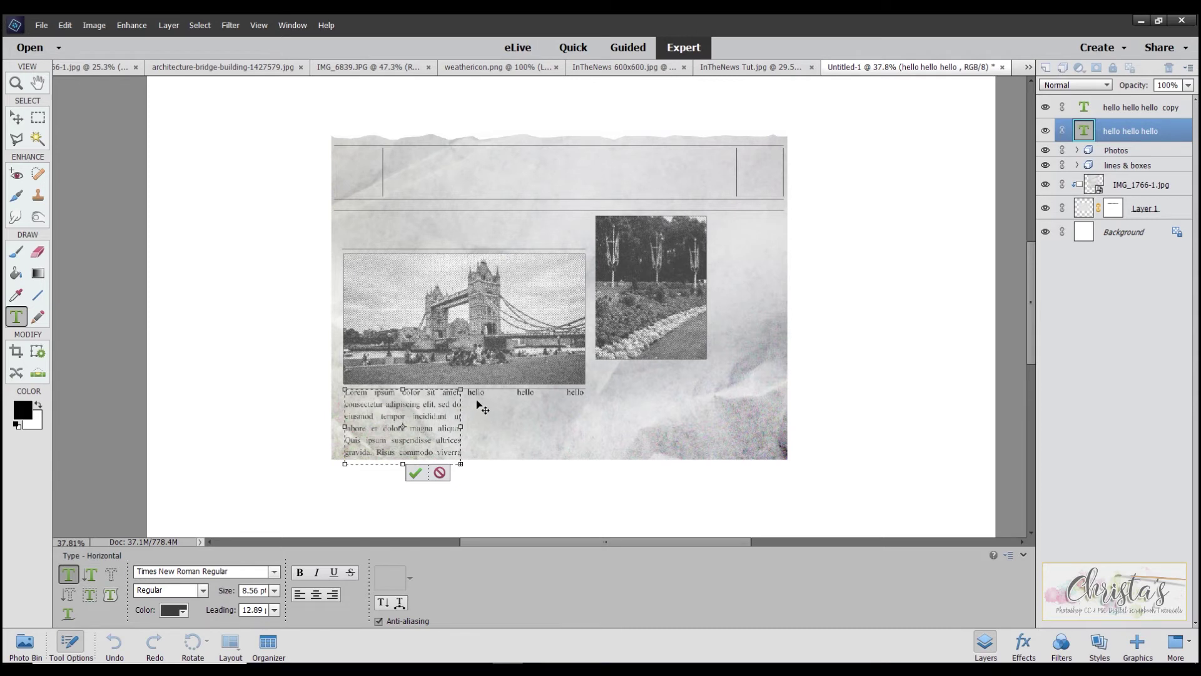
click(416, 473)
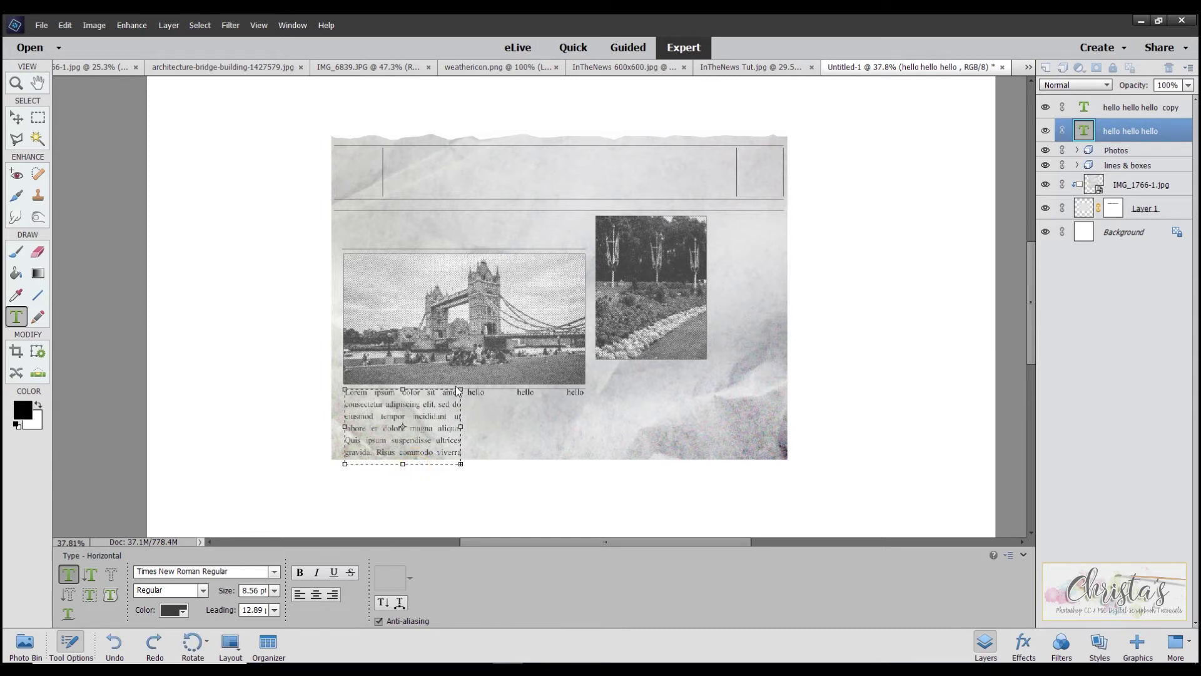
key(v)
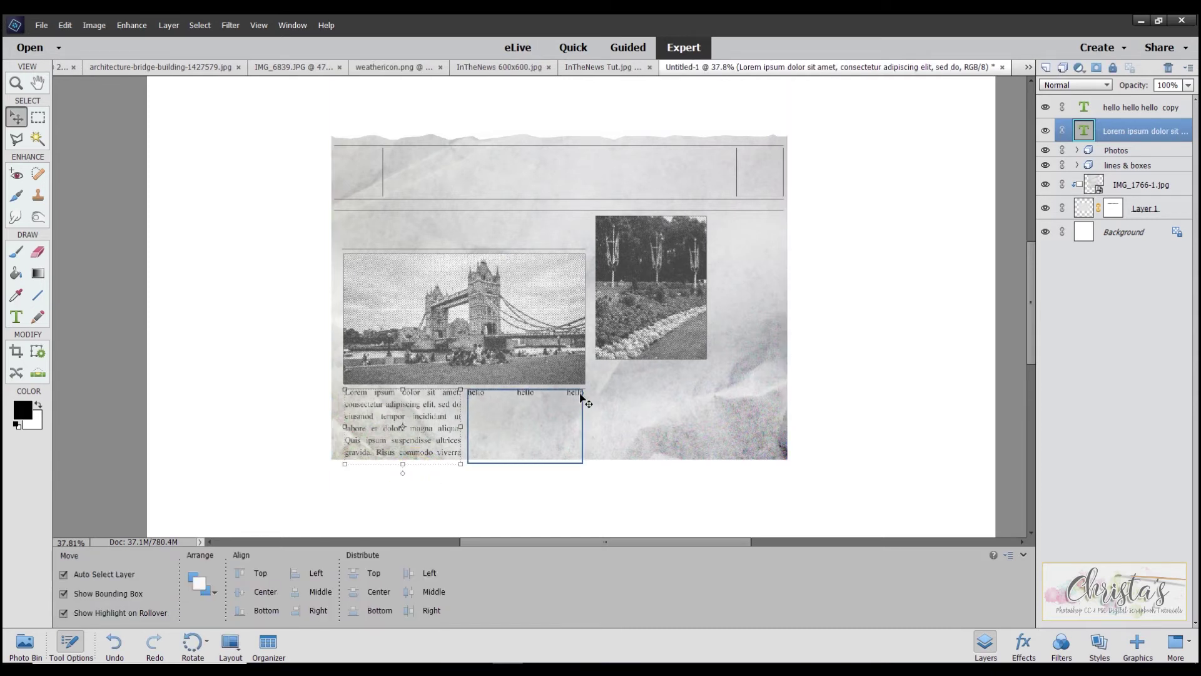
Replace the placeholder in the right column under the bridge photo with the same copied Lorem ipsum article text
click(581, 395)
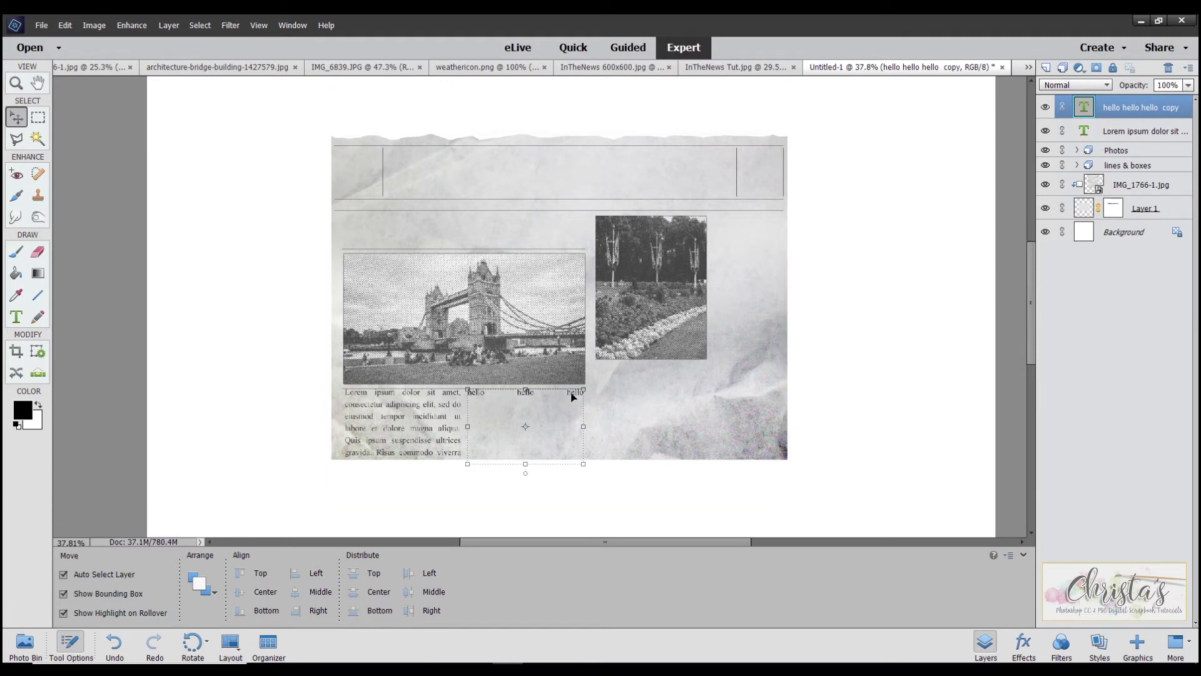
click(15, 318)
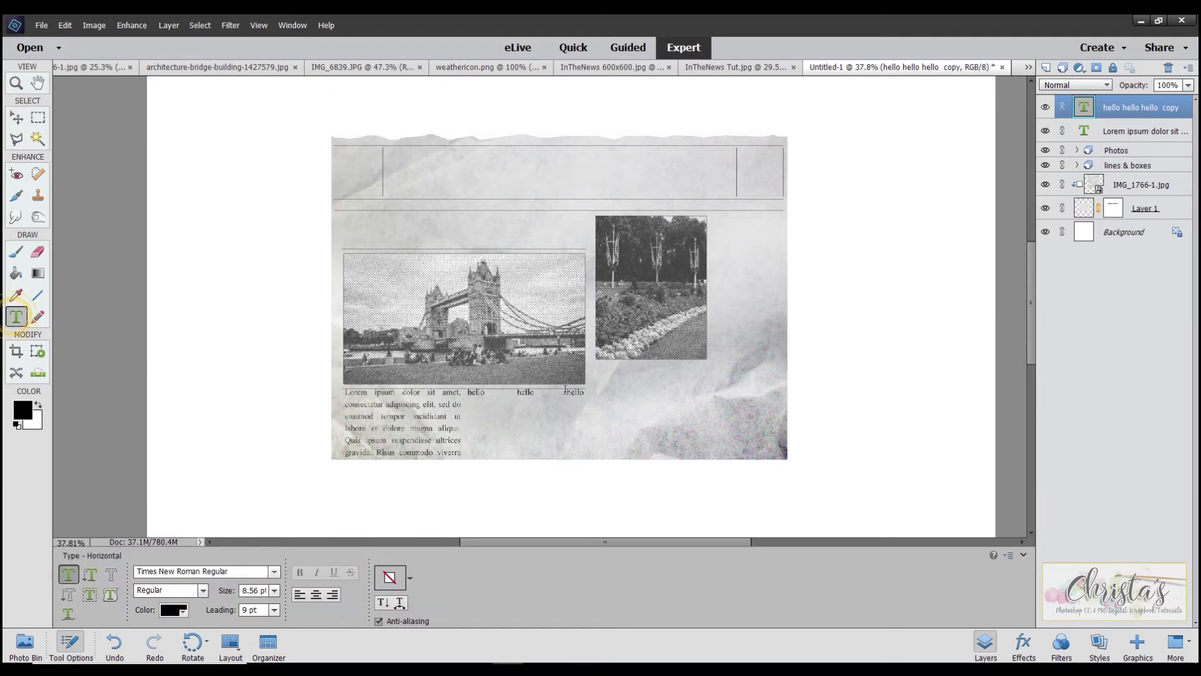
drag(585, 393, 468, 394)
right_click(498, 394)
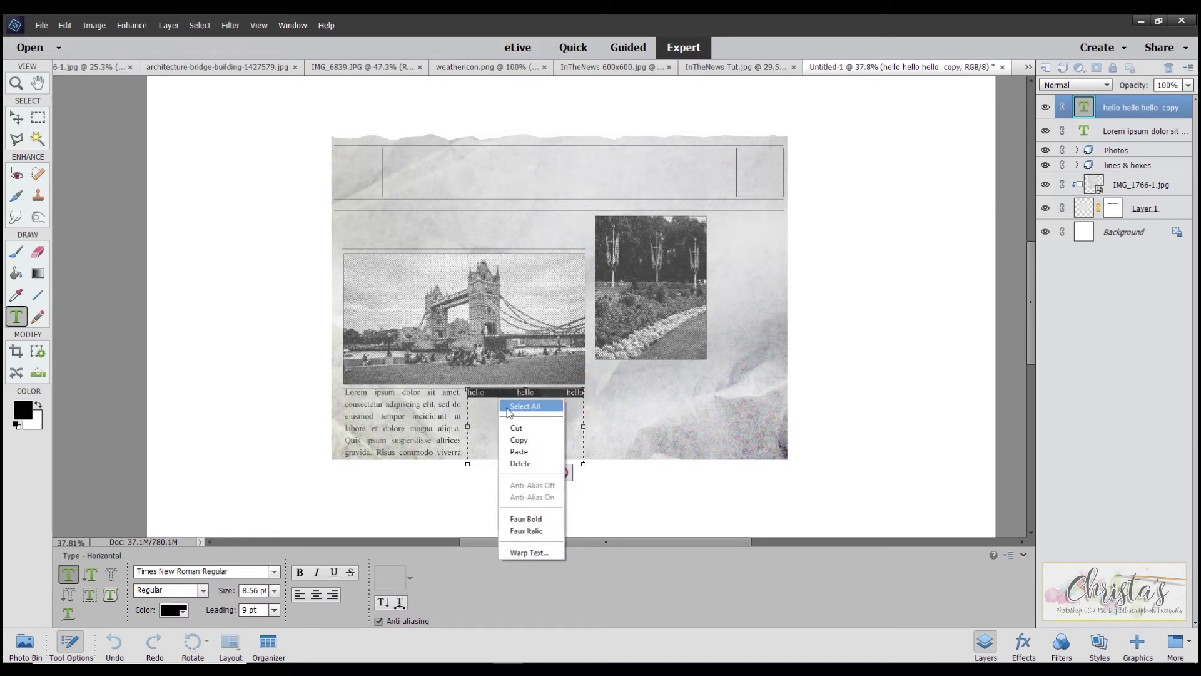
click(519, 449)
click(537, 474)
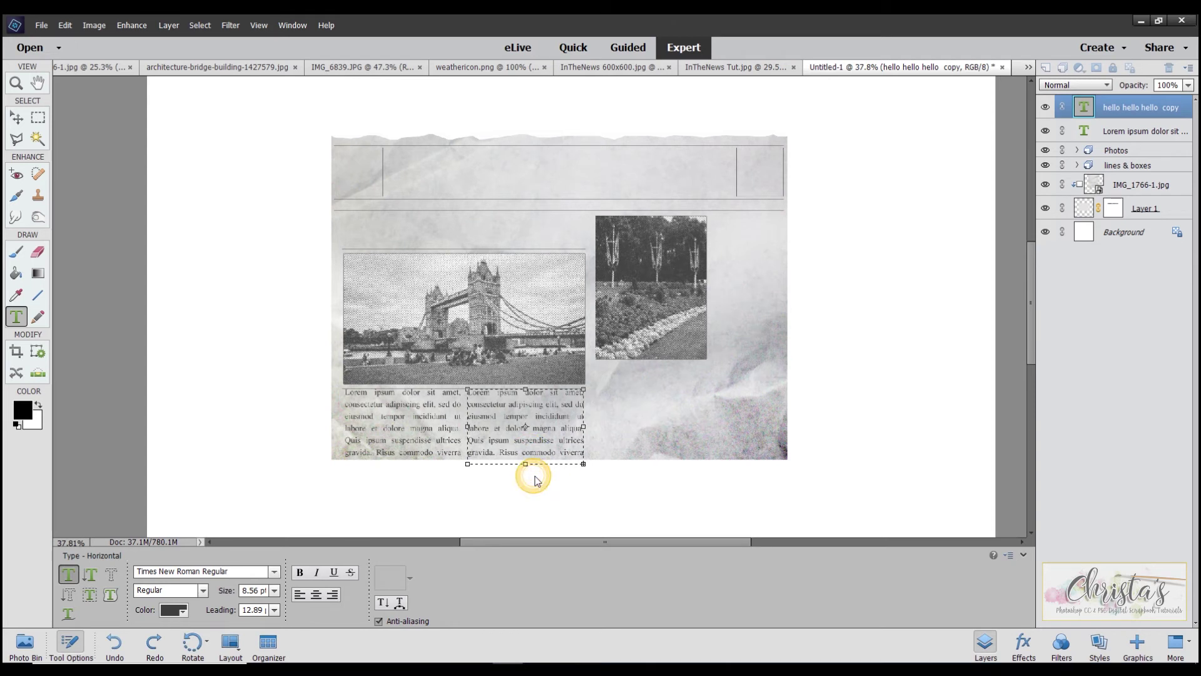
key(v)
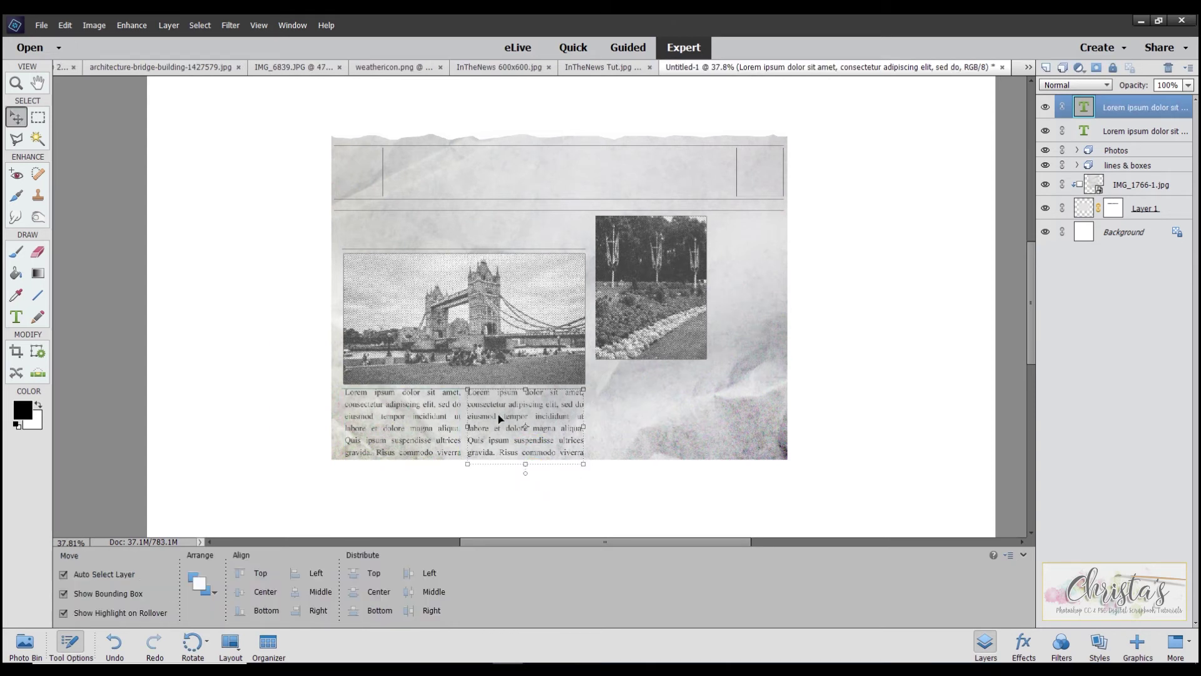
Nudge both Lorem ipsum columns down together slightly to leave a gap beneath the line under the bridge photo
shift+click(1138, 130)
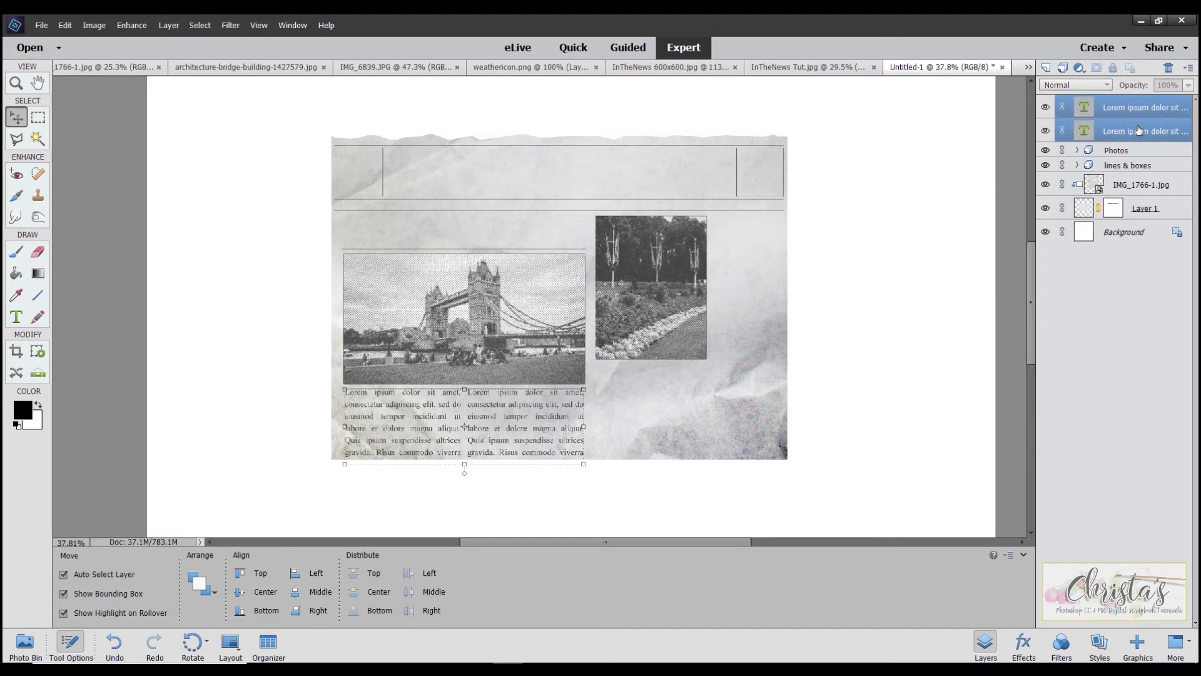
key(Down)
key(Down)
key(Down)
key(Down)
key(Down)
key(Down)
key(Down)
key(Down)
key(Down)
key(Down)
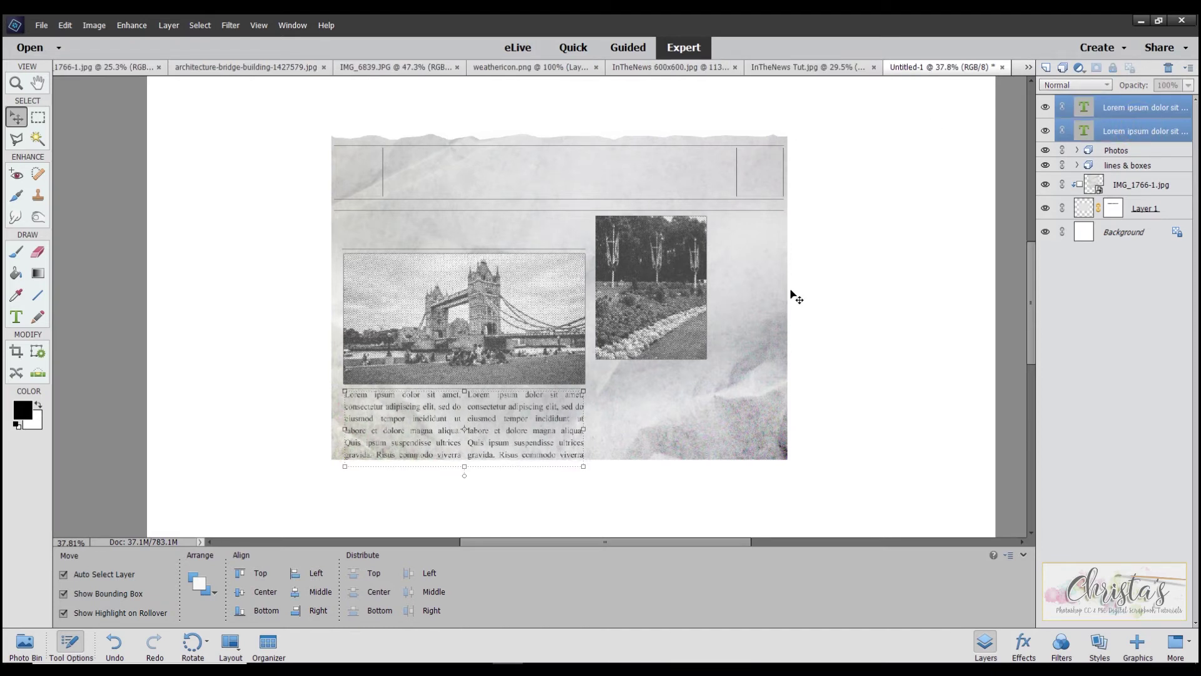
click(741, 234)
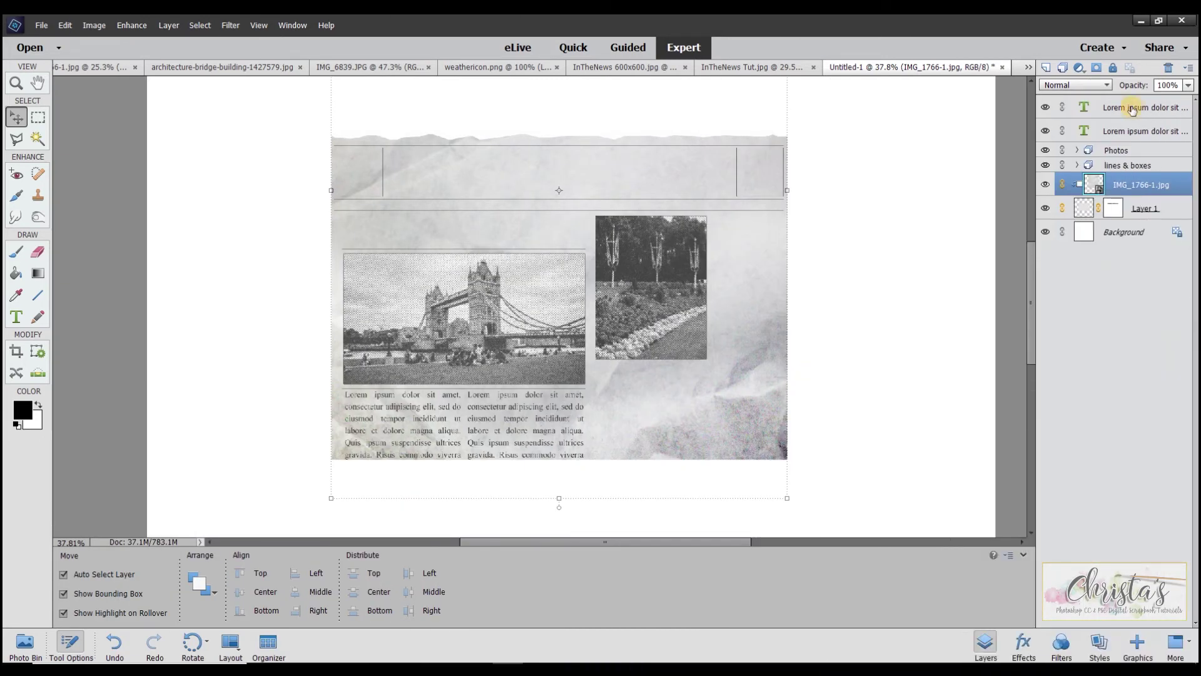
Paste the three-line headline "FLOWERS BLOOMING IN LONDON" as a new top text layer and fit it beside the upper right of the garden photo
click(1132, 109)
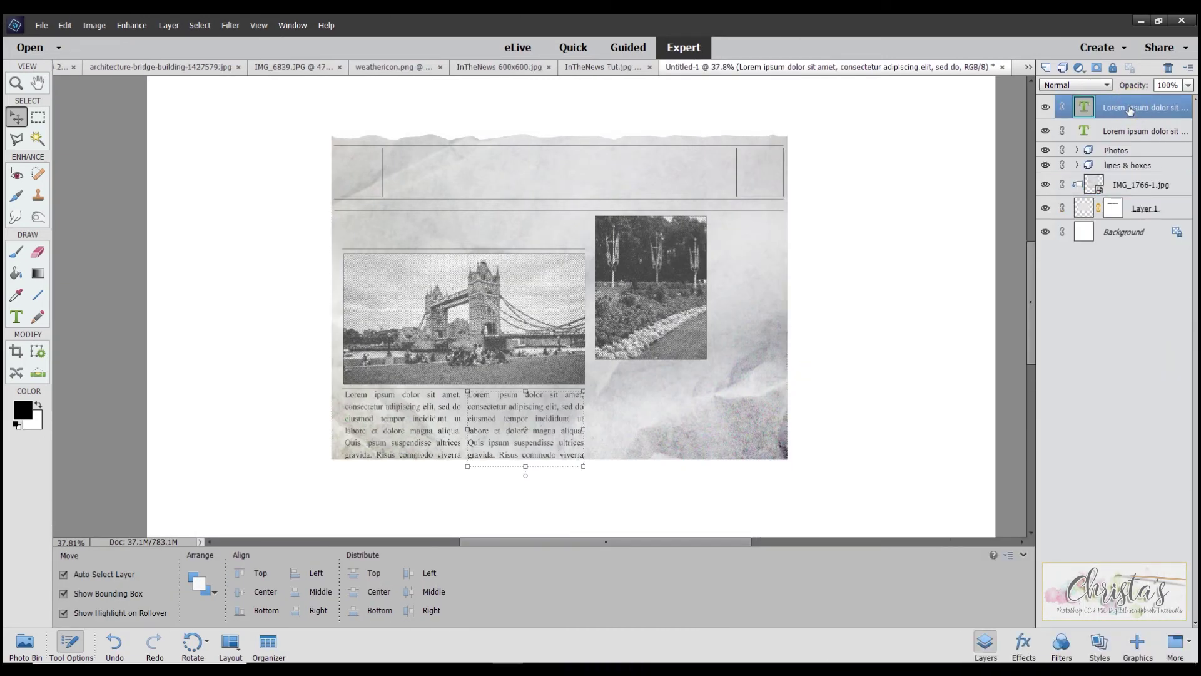
click(17, 316)
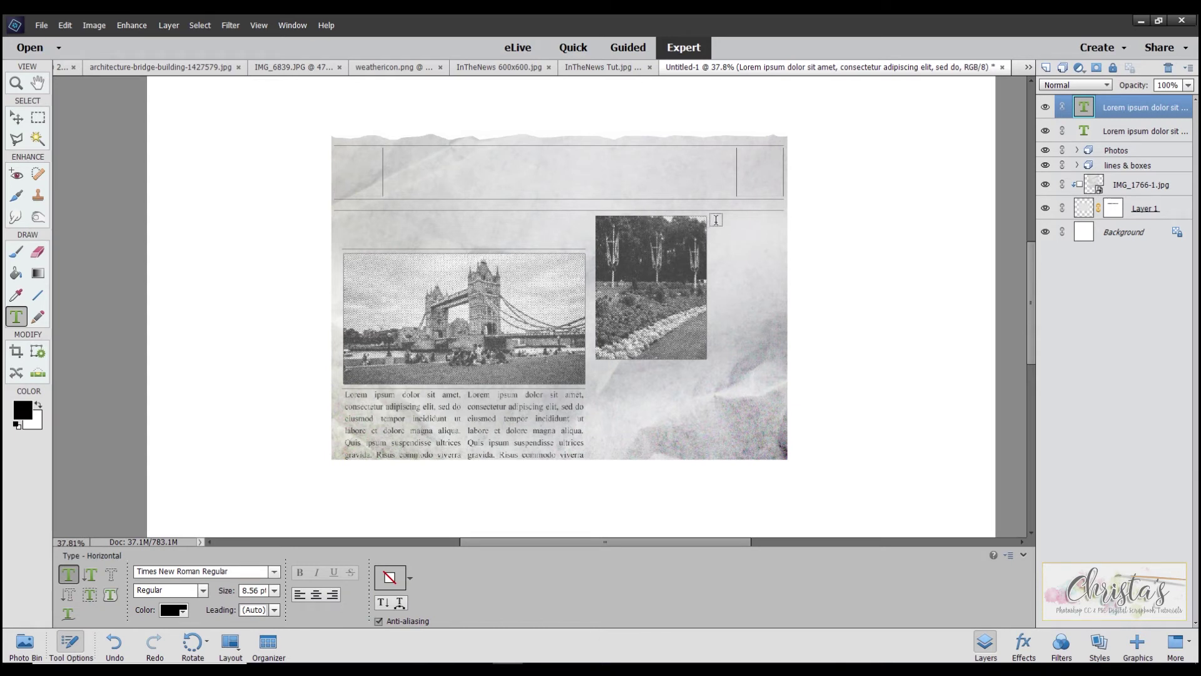
click(715, 221)
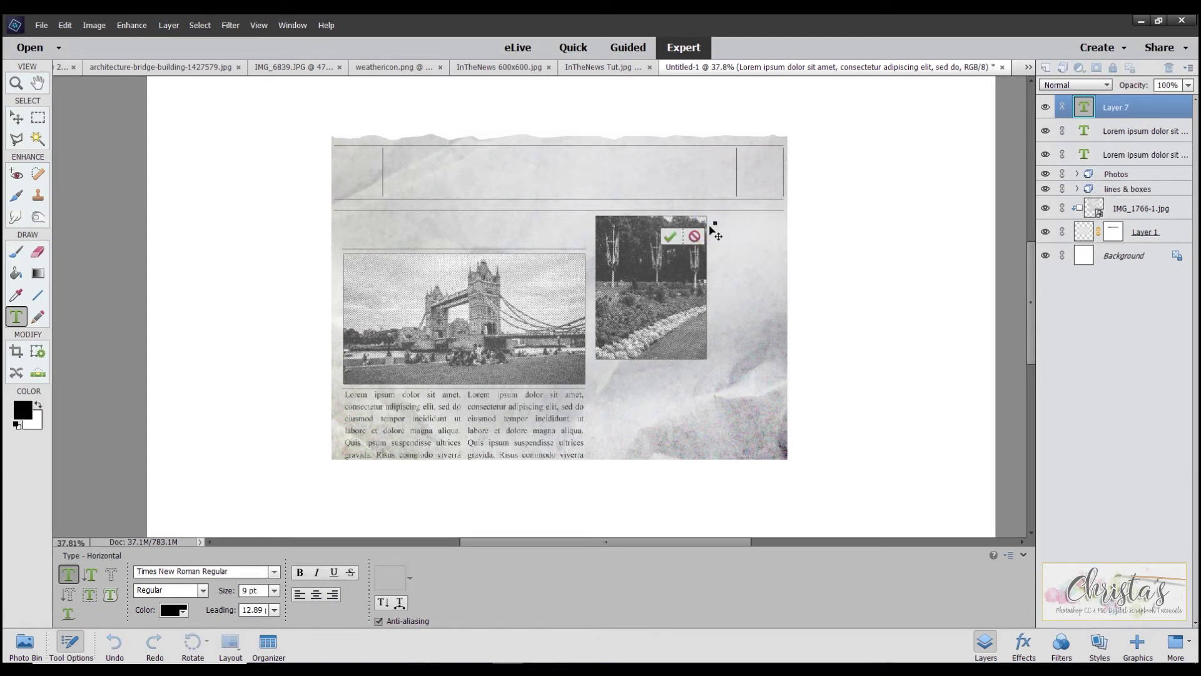
right_click(713, 221)
click(735, 276)
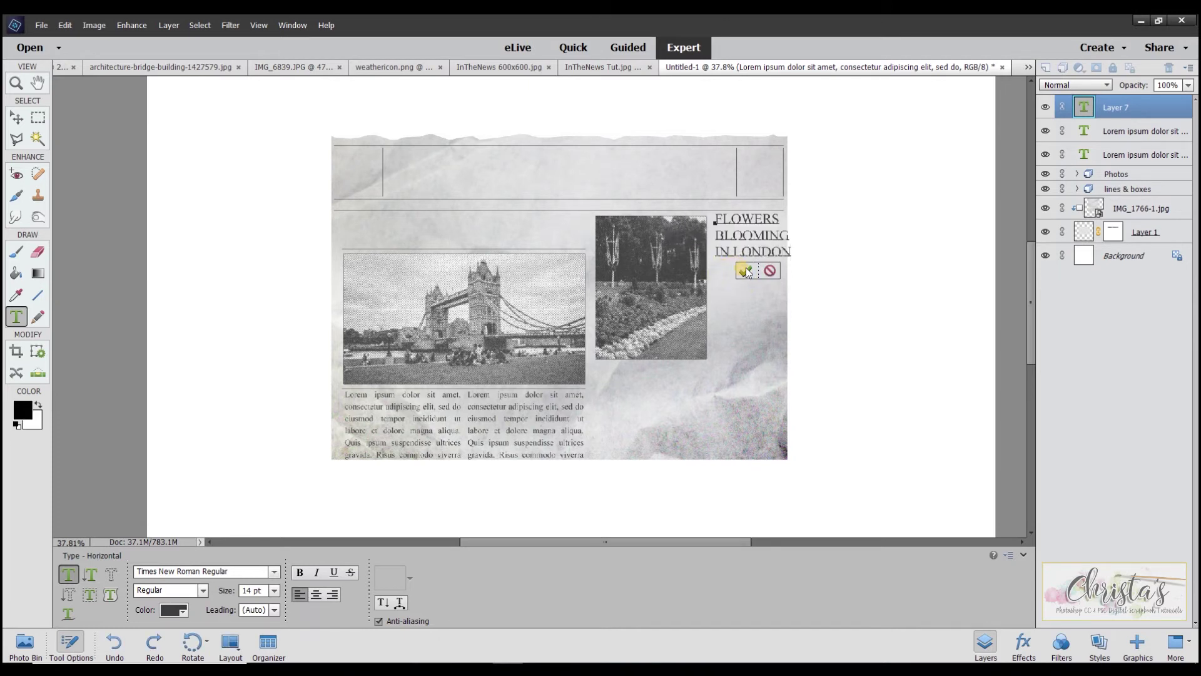
click(745, 270)
key(v)
drag(726, 222, 722, 223)
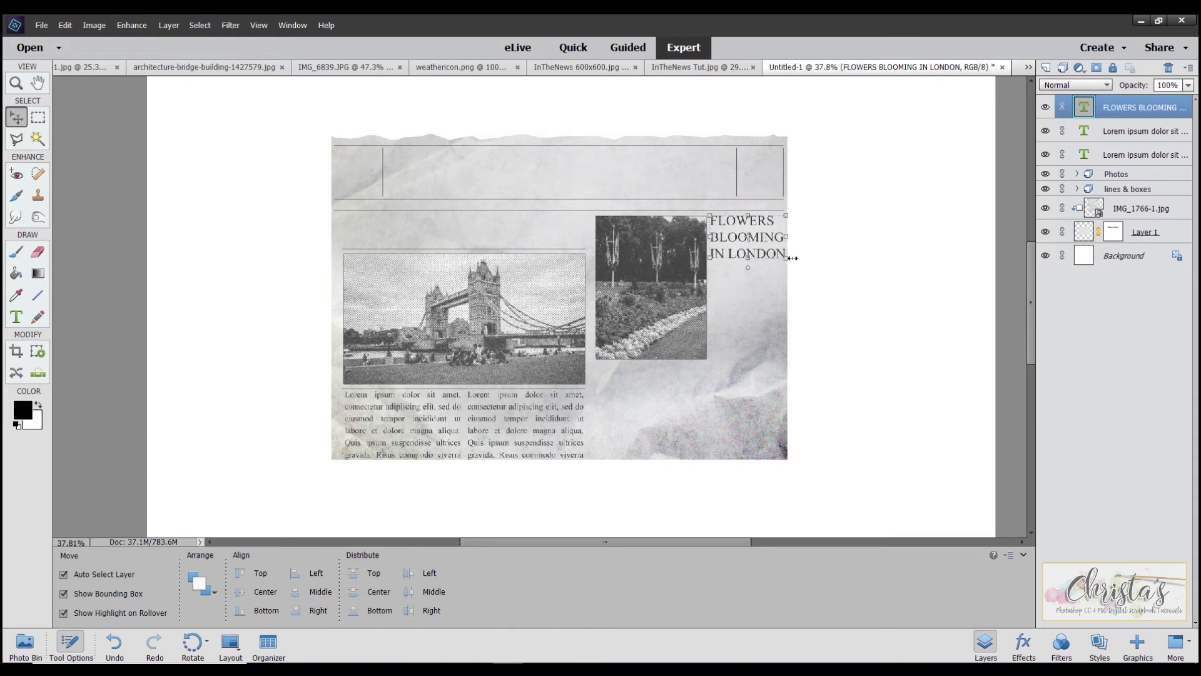
Draw a horizontal text box beneath the flowers headline, spanning the headline's width and ending level with the garden photo's lower edge
click(17, 316)
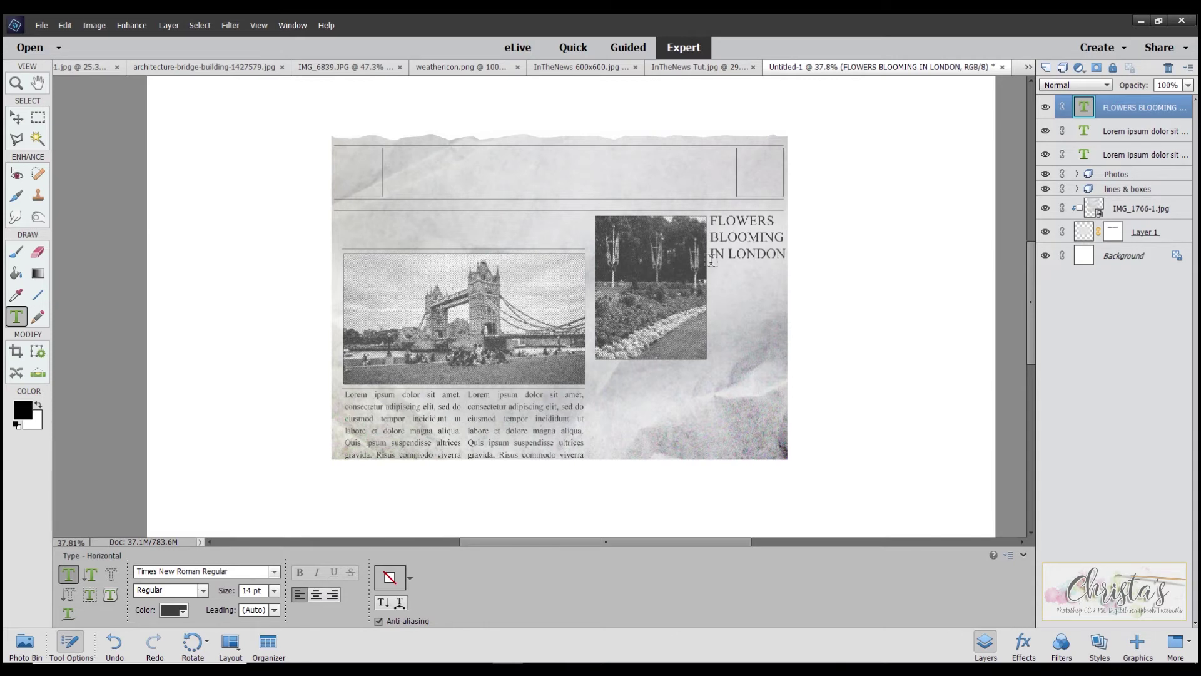
drag(712, 260, 784, 355)
drag(746, 257, 746, 264)
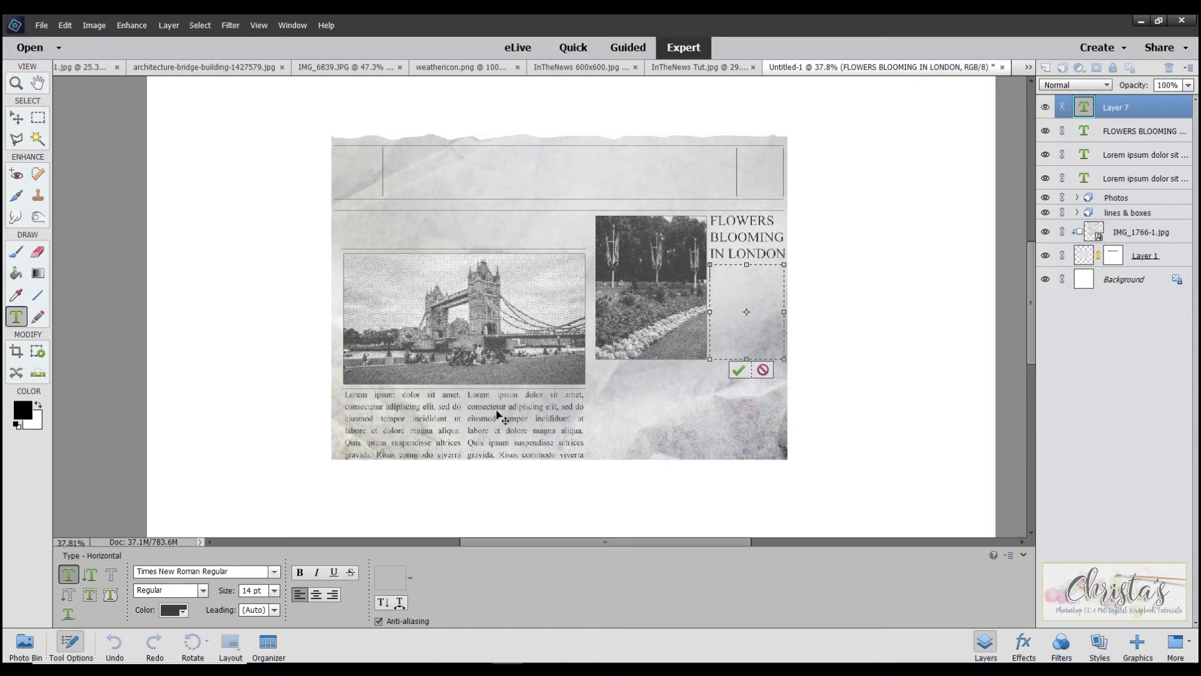
Close the empty text box and copy the Lorem ipsum article text from the right column under the bridge photo
click(737, 369)
key(v)
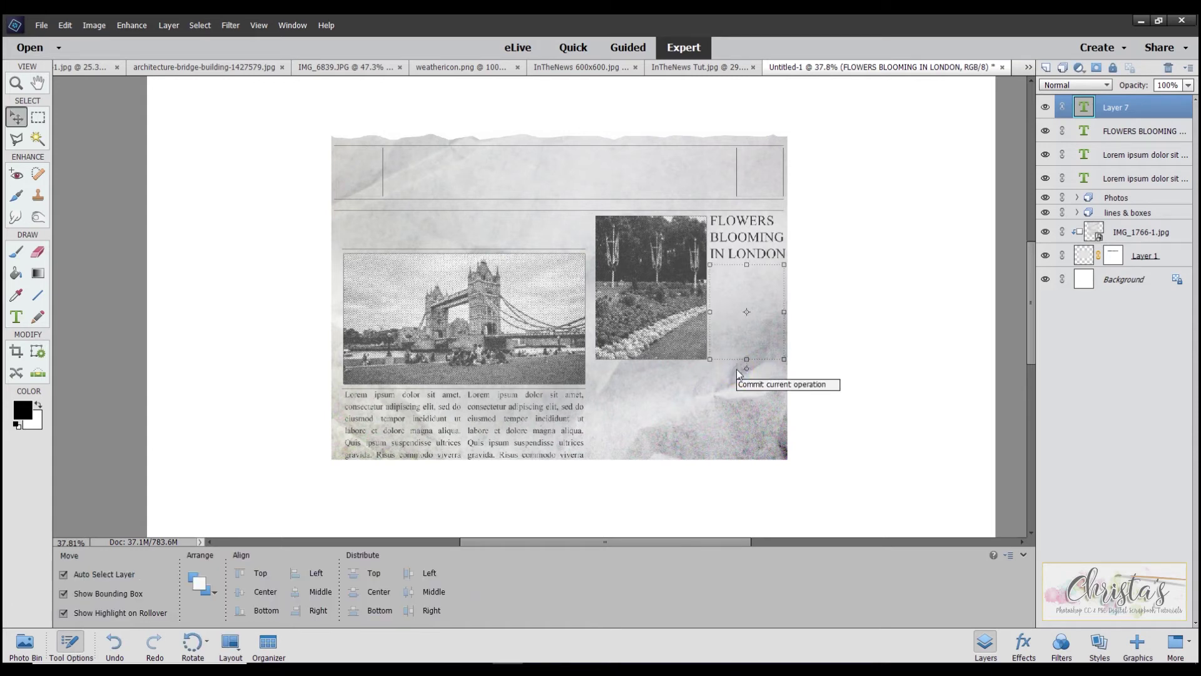
click(17, 318)
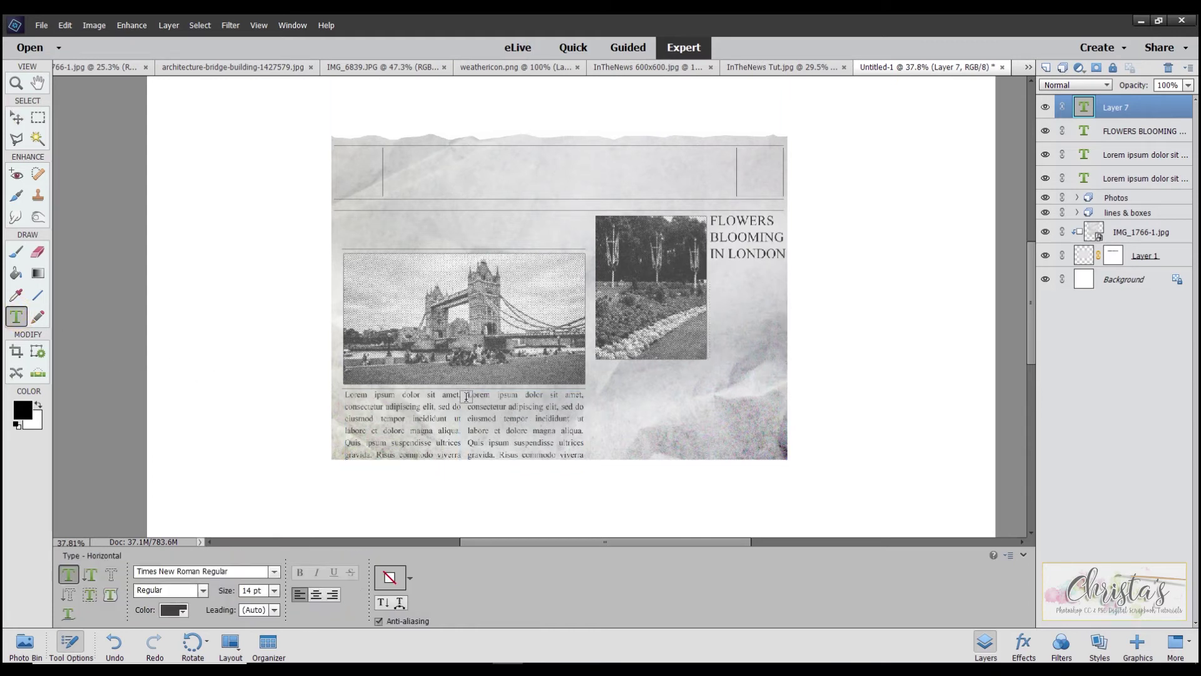
drag(469, 395, 571, 457)
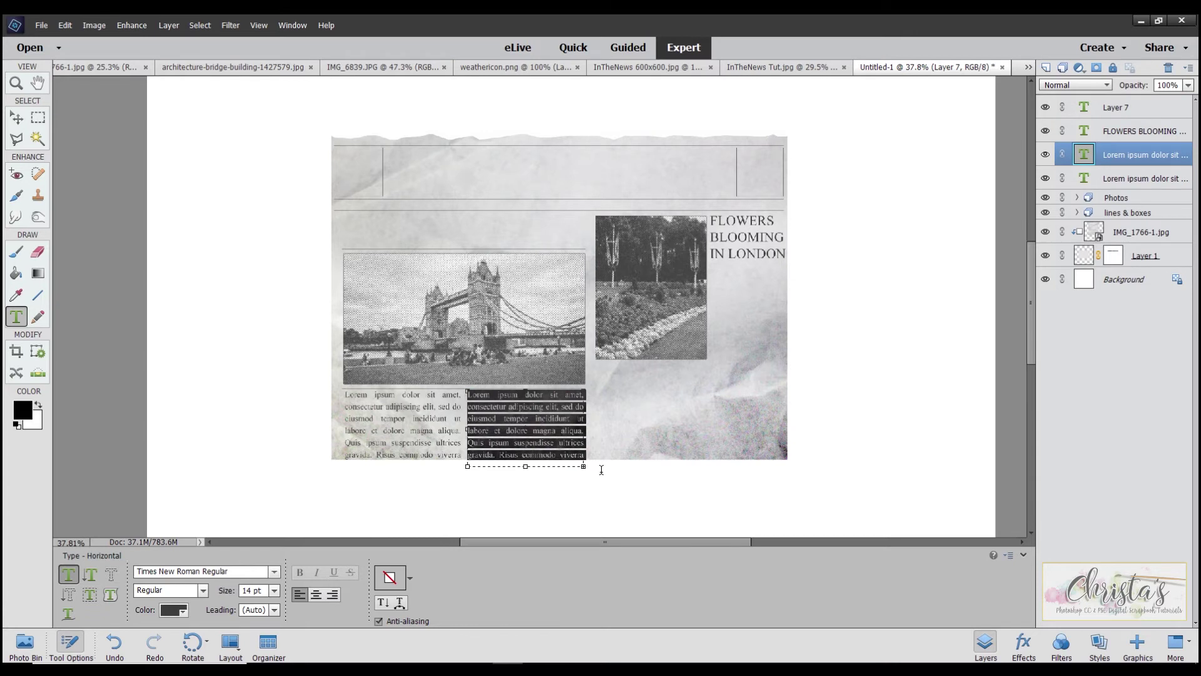
right_click(529, 445)
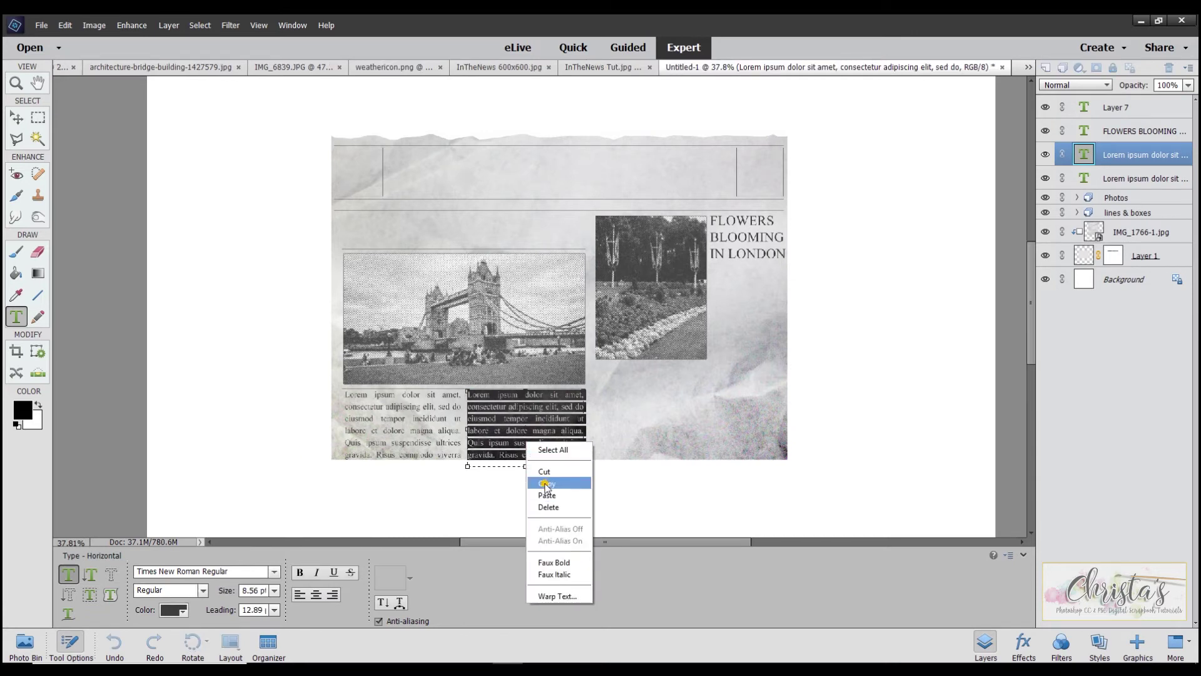
click(546, 483)
click(537, 474)
key(v)
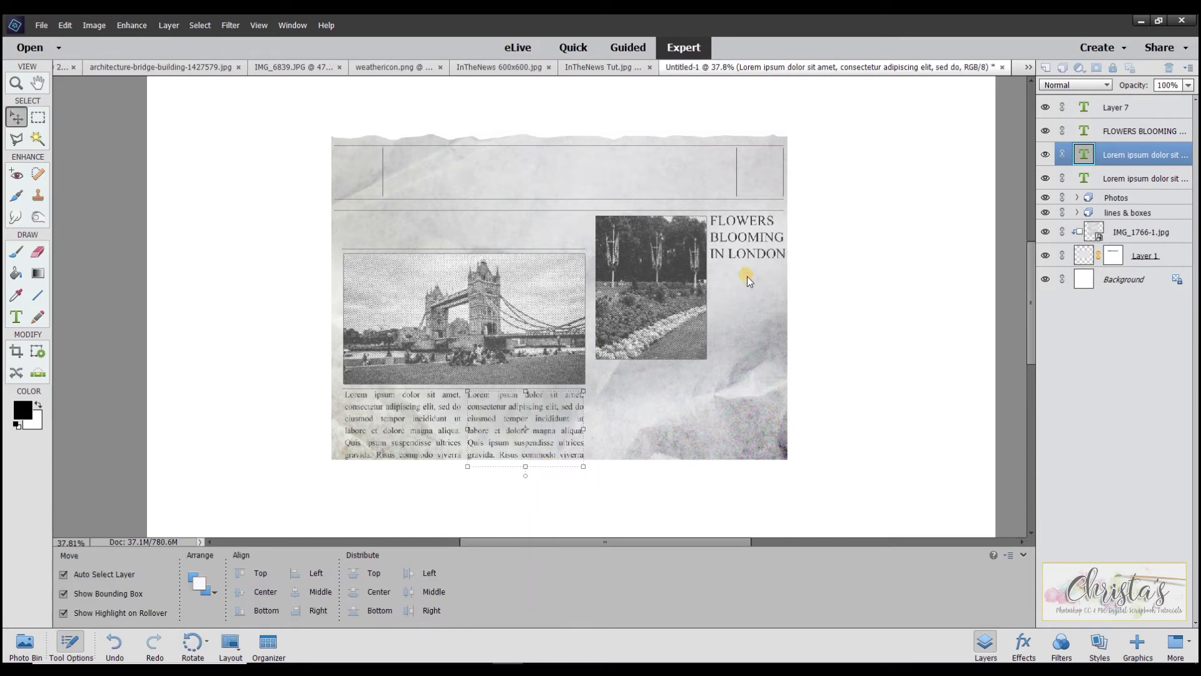
click(746, 276)
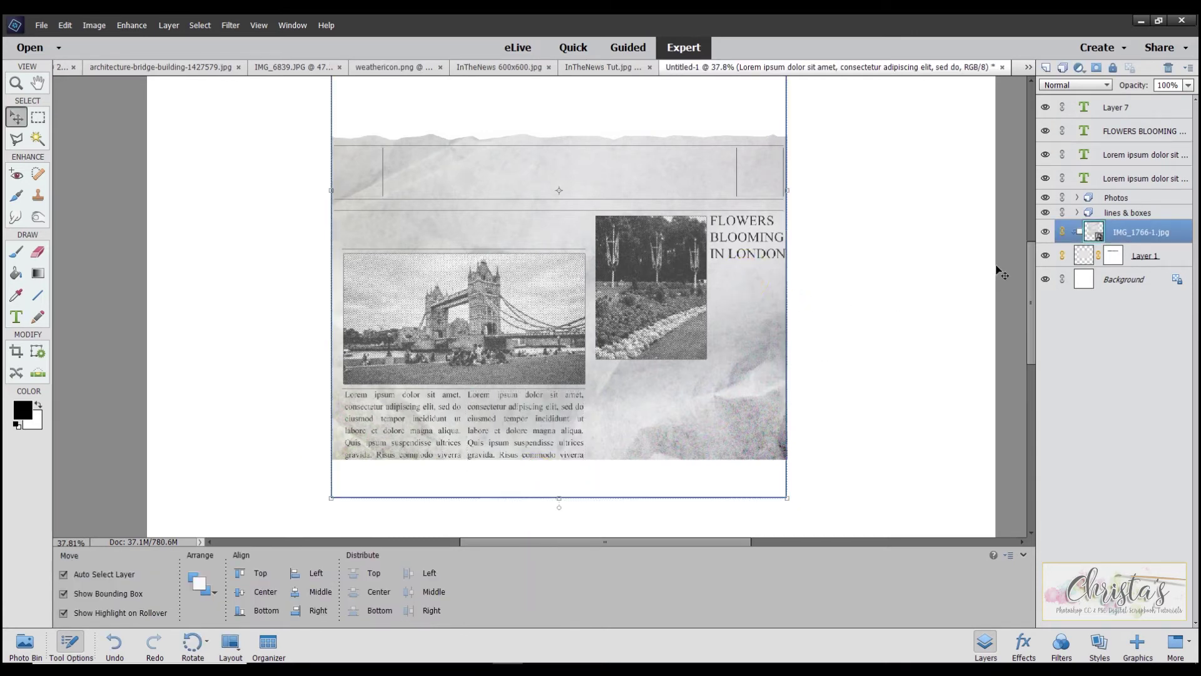
click(1116, 108)
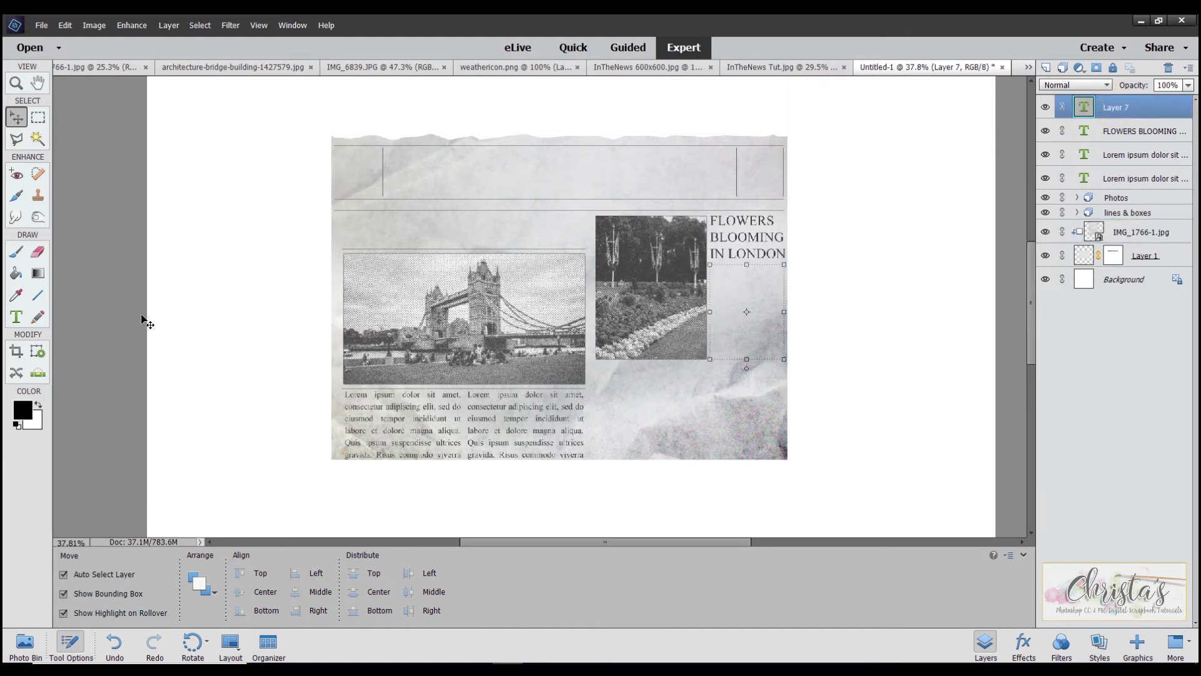
click(16, 316)
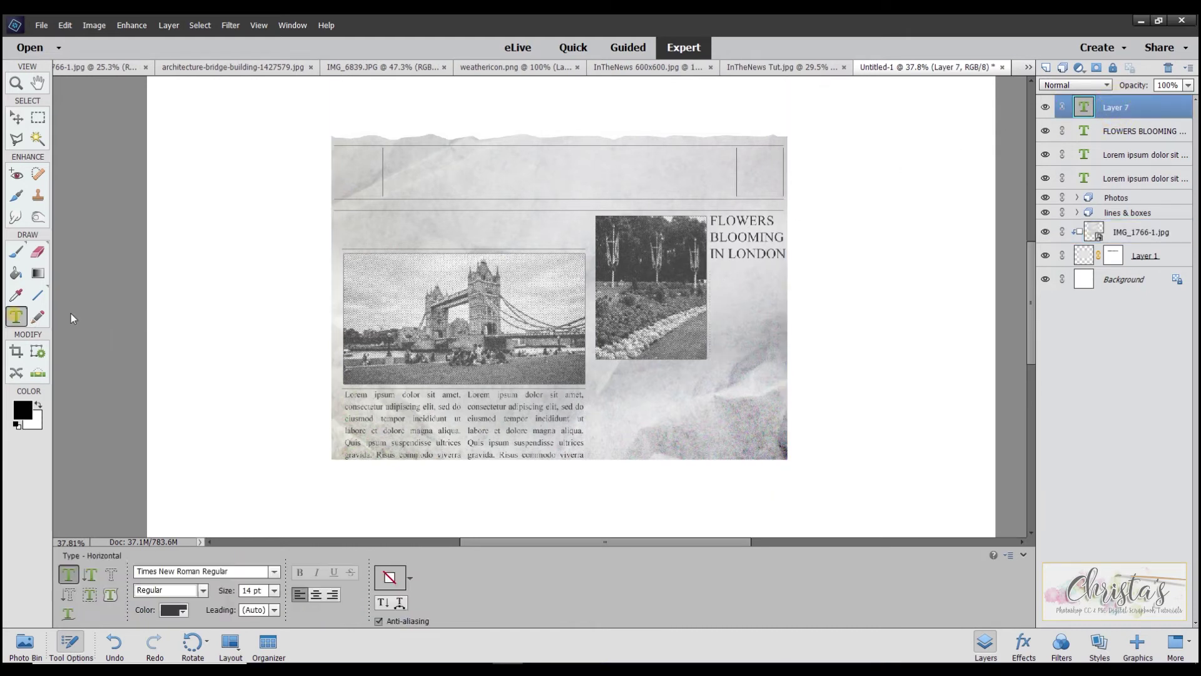
click(724, 279)
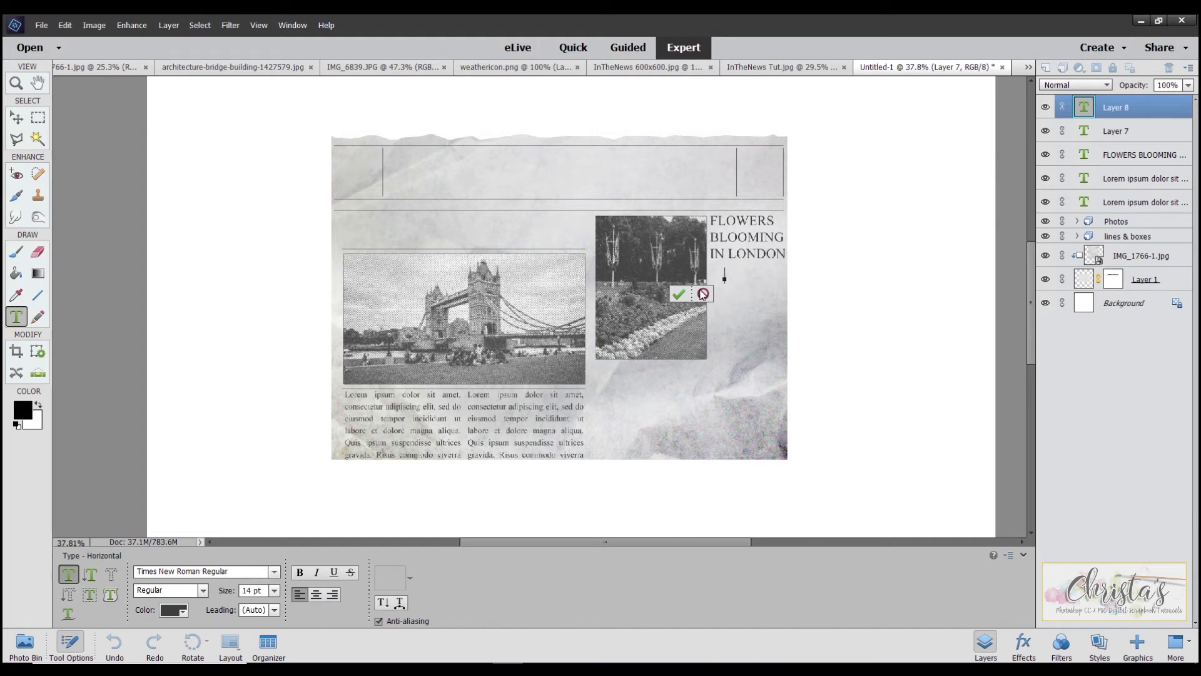
click(678, 292)
key(v)
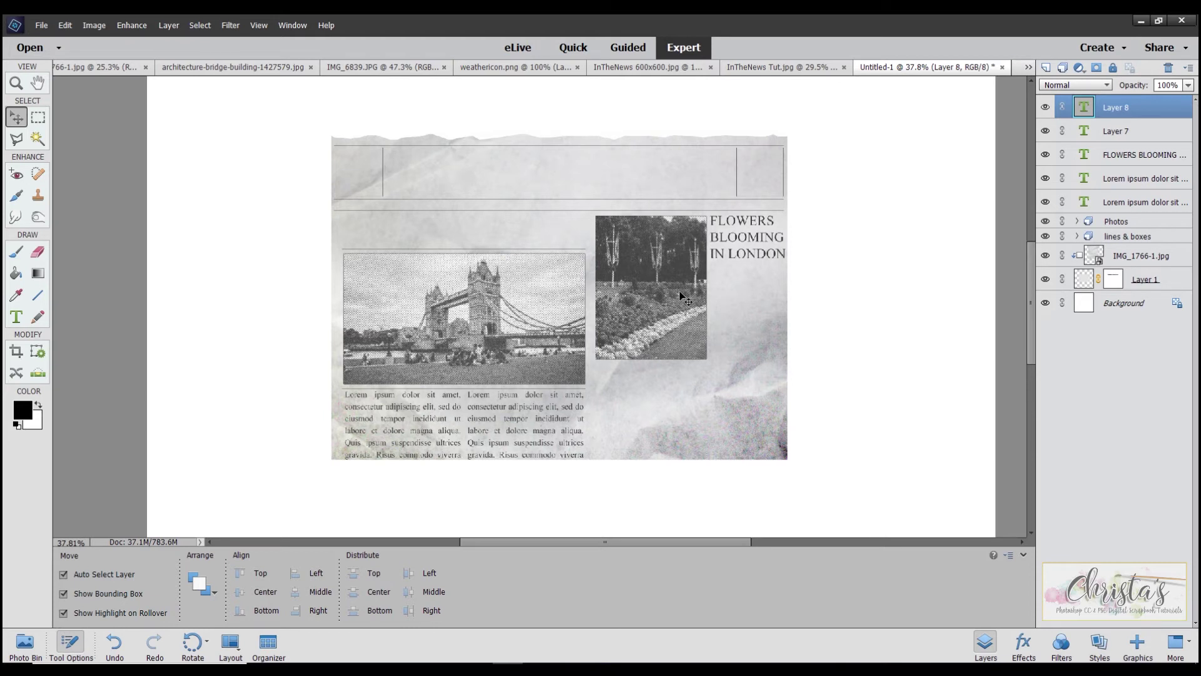
Draw a new text box beneath the flowers headline, down to the garden photo's lower edge, and paste the copied article text into it
click(17, 320)
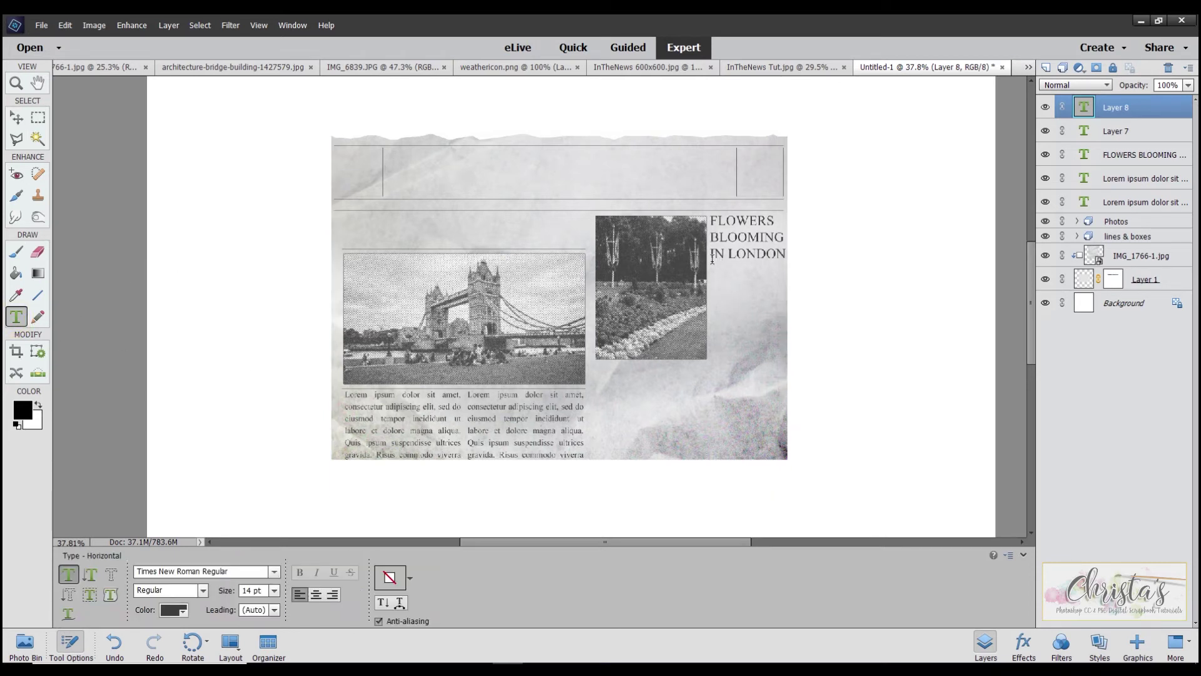
drag(712, 263, 784, 360)
right_click(735, 273)
click(751, 323)
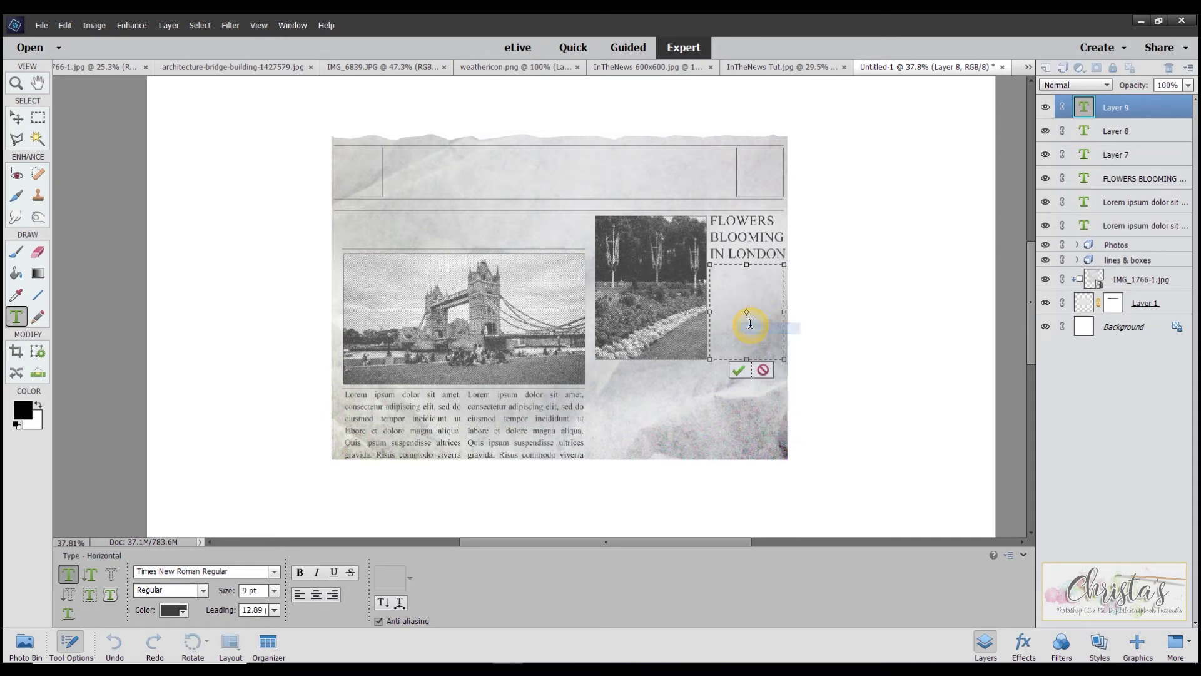
click(735, 370)
key(v)
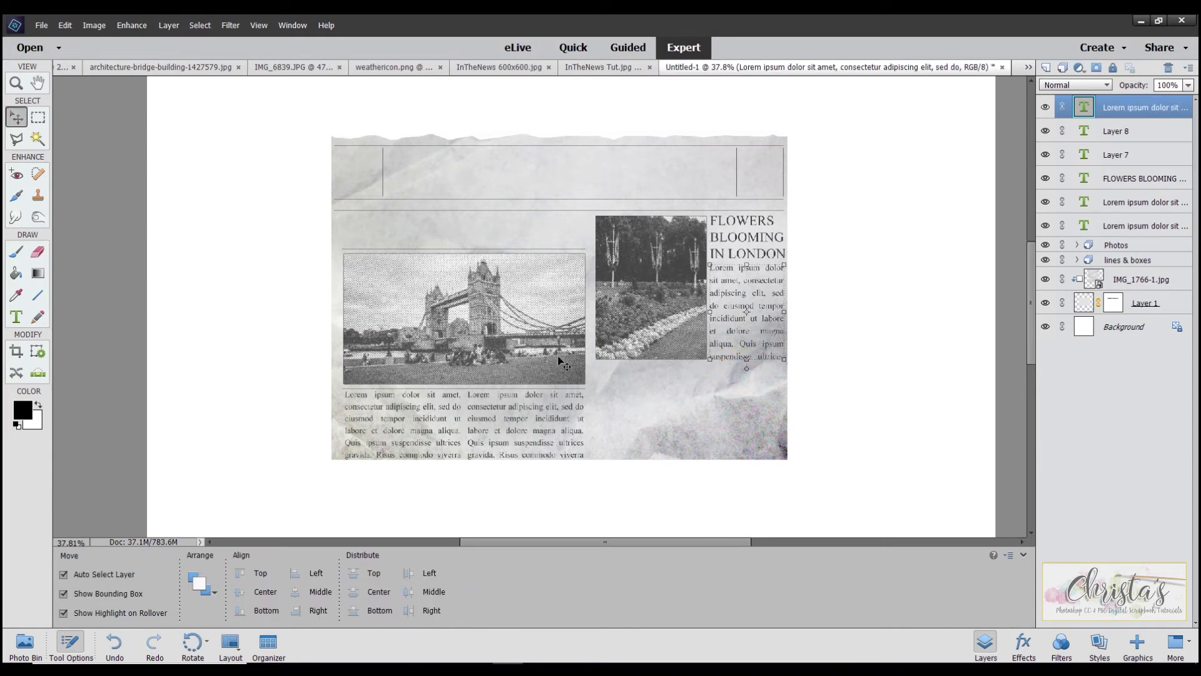
Draw a wide text box from beneath the garden photo to the paper's right edge and paste the article text into it
click(16, 317)
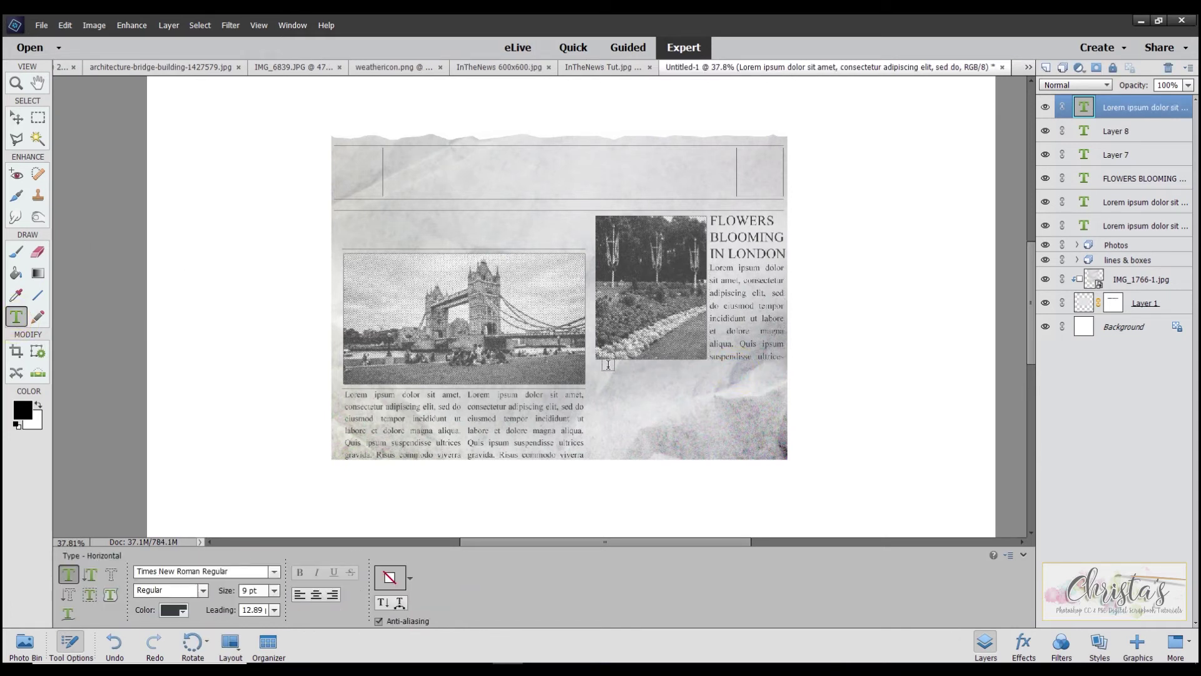
drag(597, 362, 784, 466)
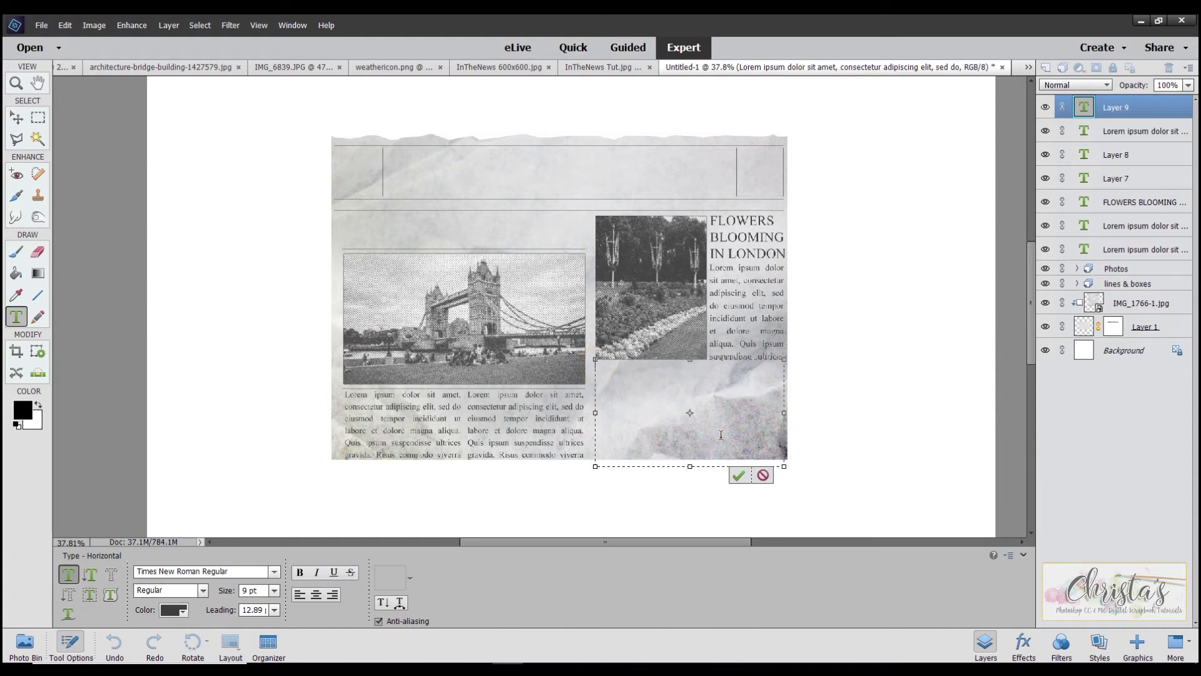
right_click(632, 379)
click(654, 435)
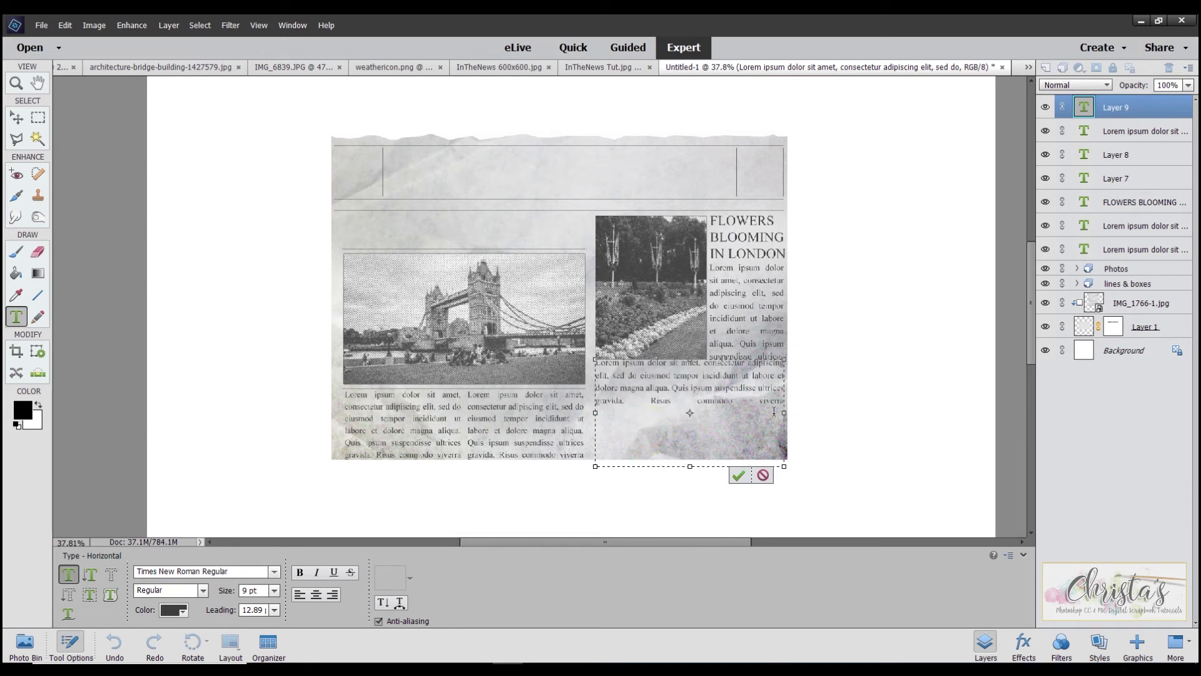
Paste the article text twice more at the end of the wide block so it fills down to the paper's lower edge
right_click(783, 403)
click(806, 460)
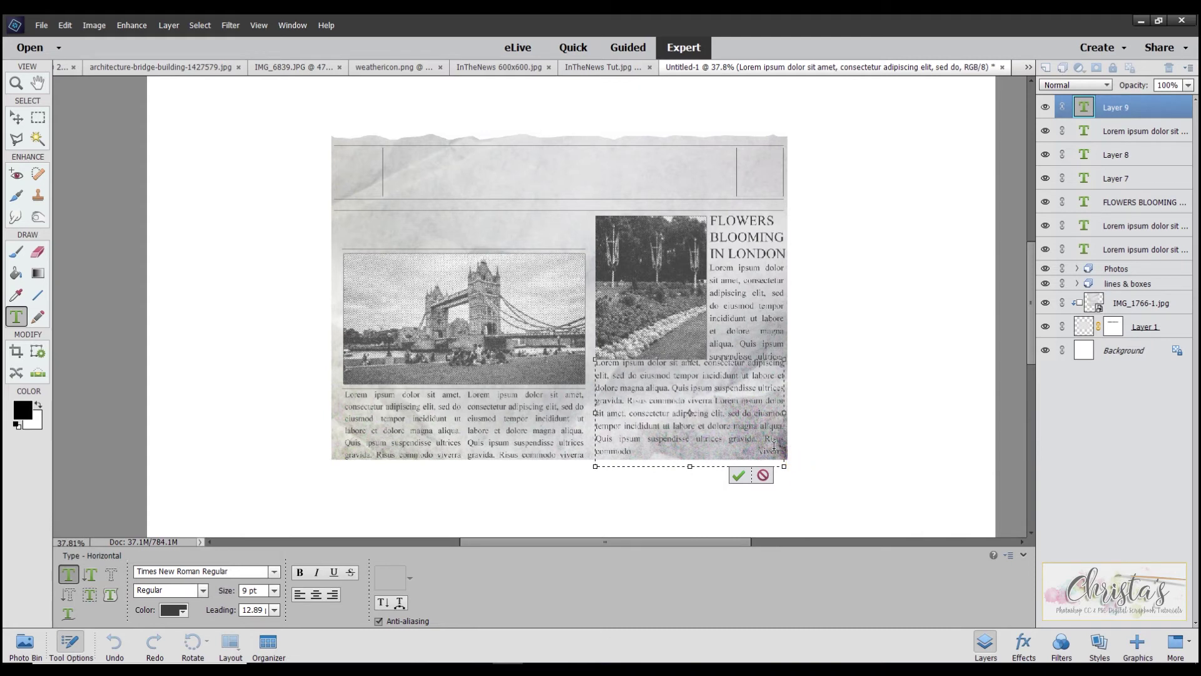
right_click(784, 454)
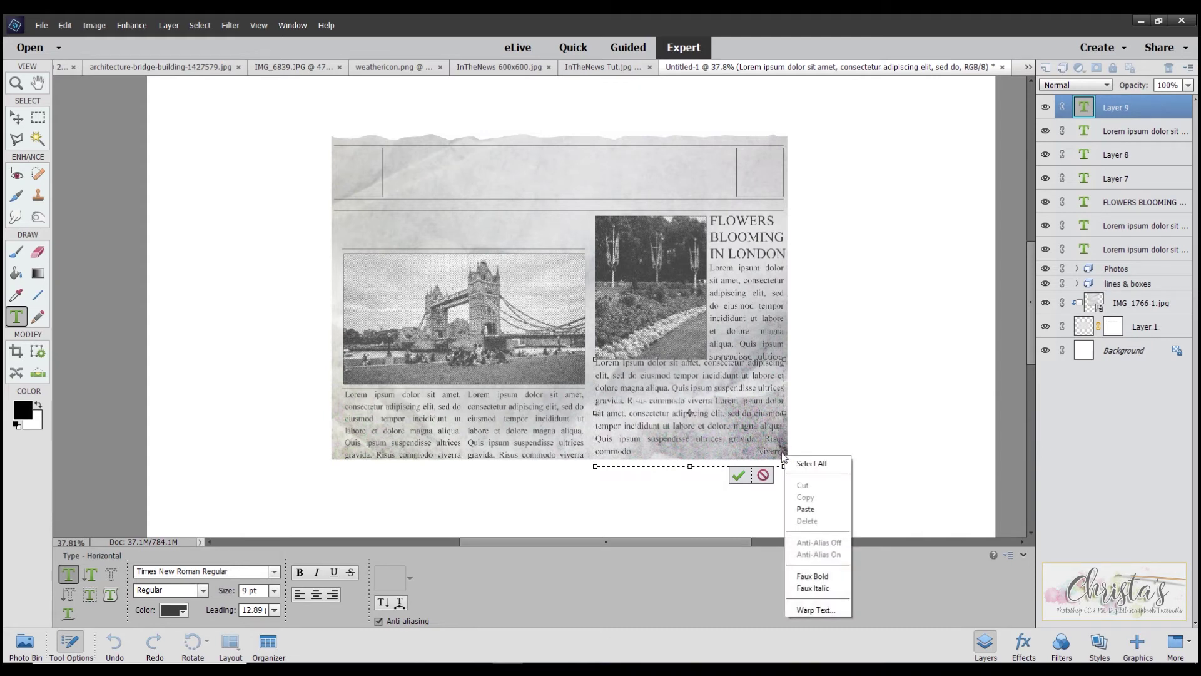
click(782, 453)
right_click(783, 449)
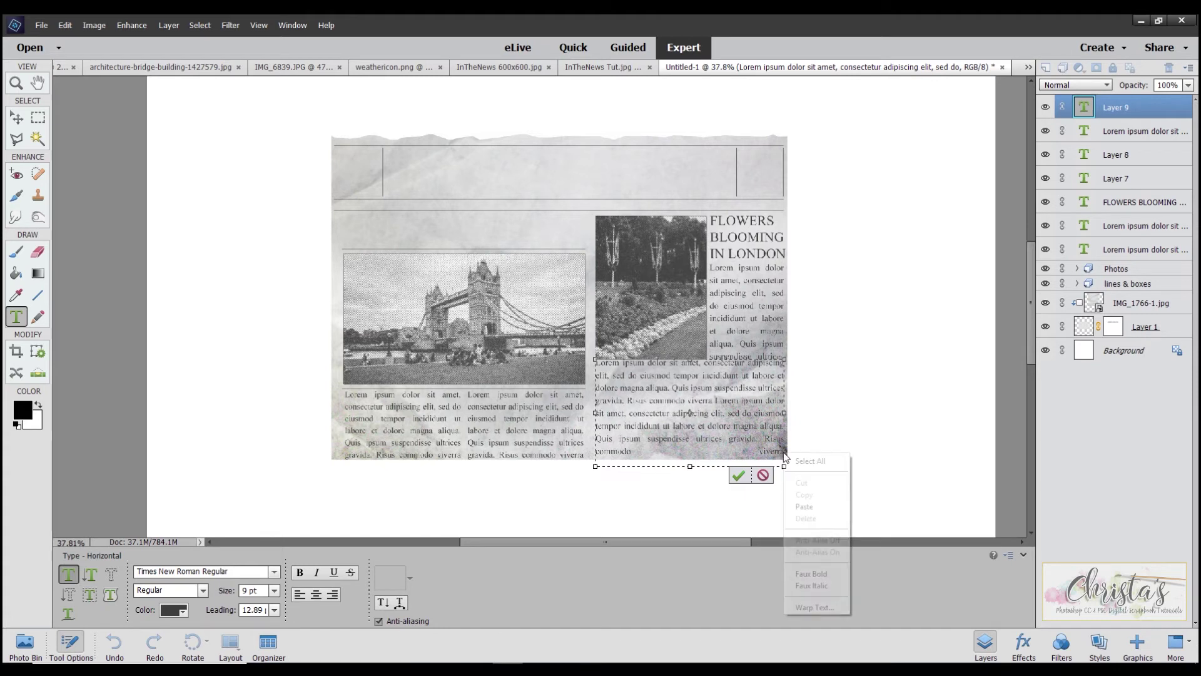
click(804, 505)
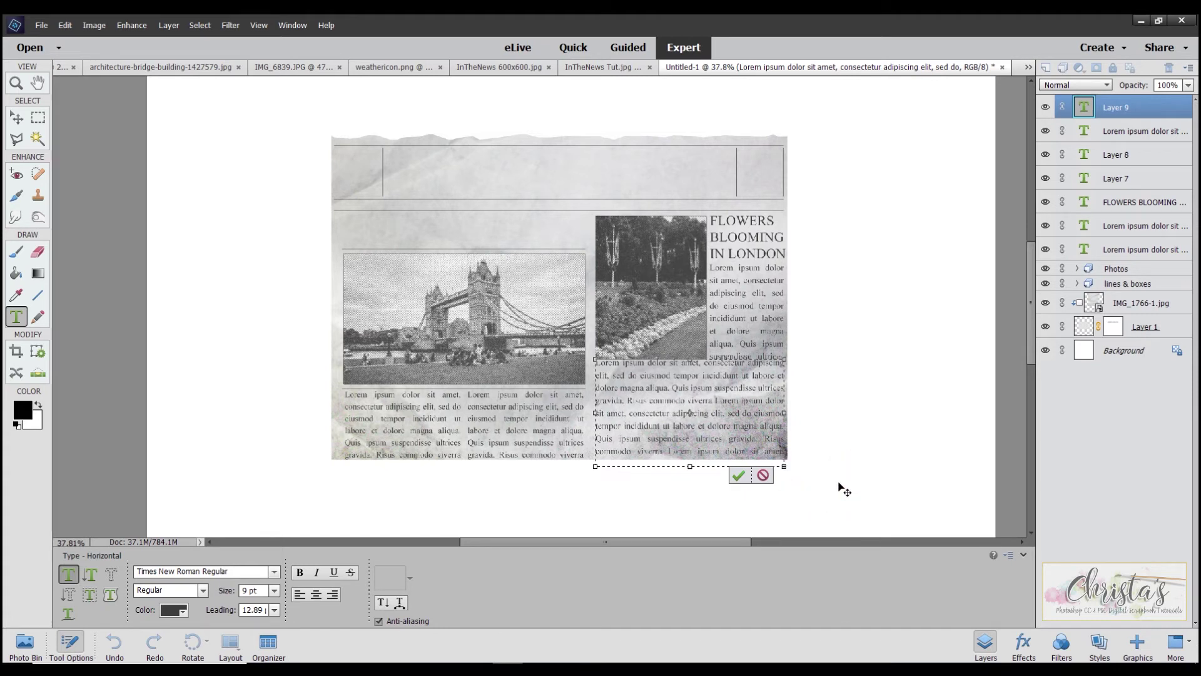
click(737, 477)
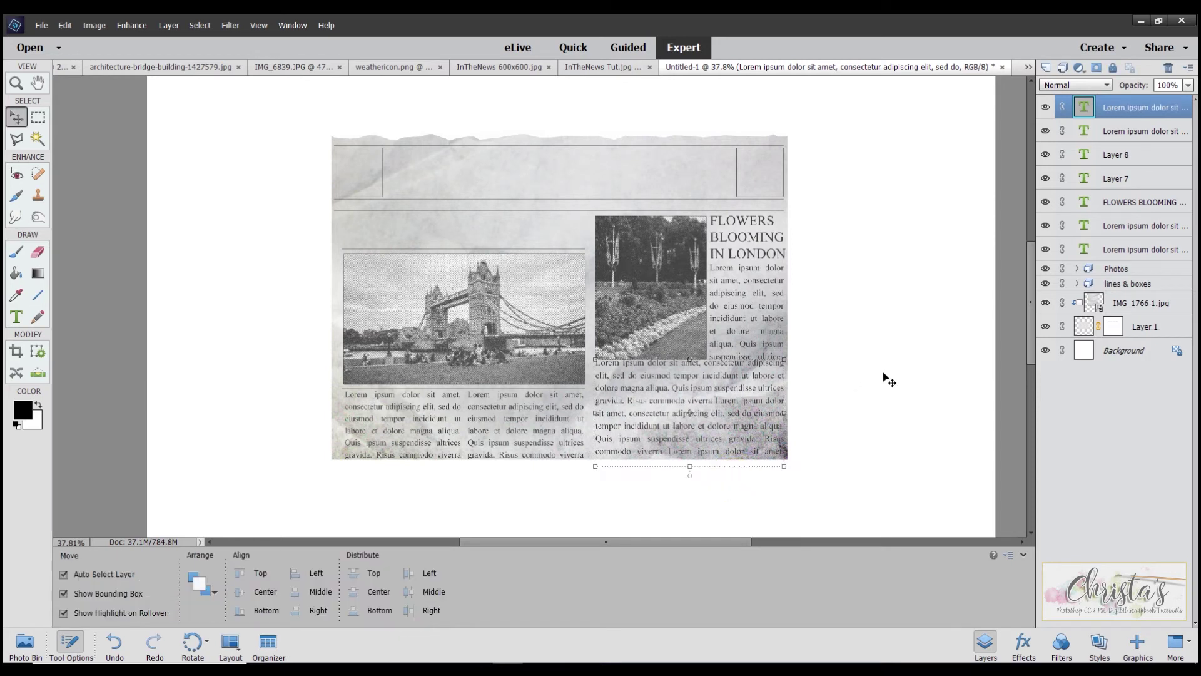
Nudge the wide article block down slightly to leave a gap beneath the garden photo
key(shift+Down)
key(shift+Down)
key(Down)
key(Down)
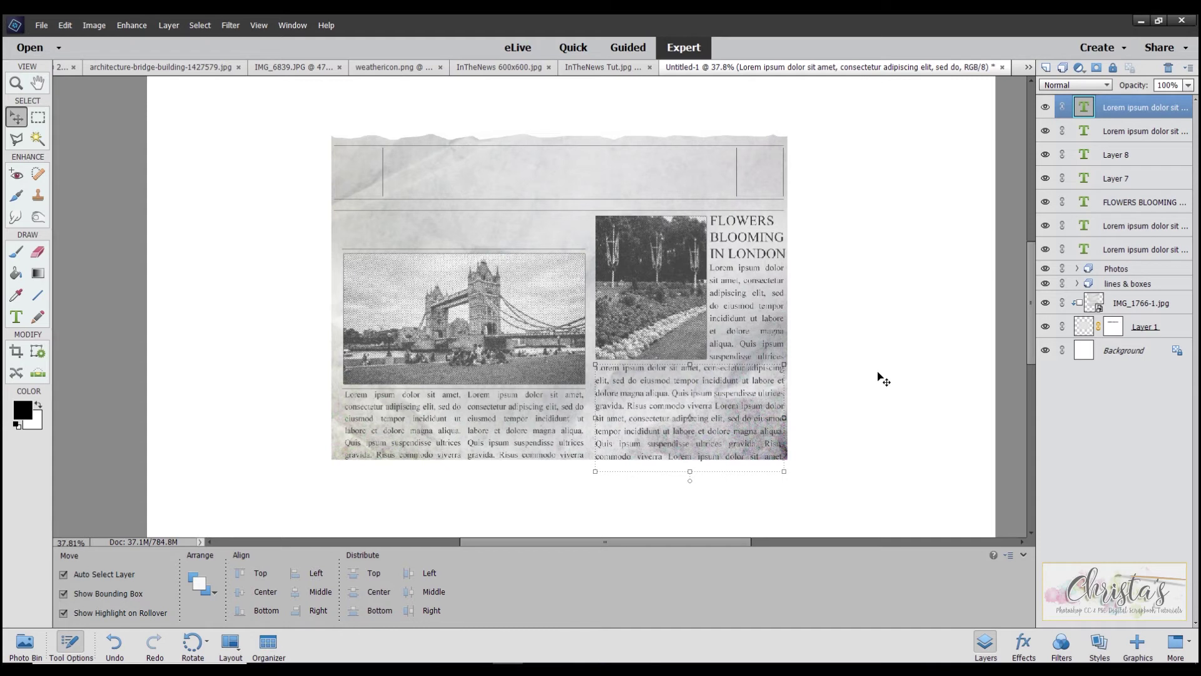
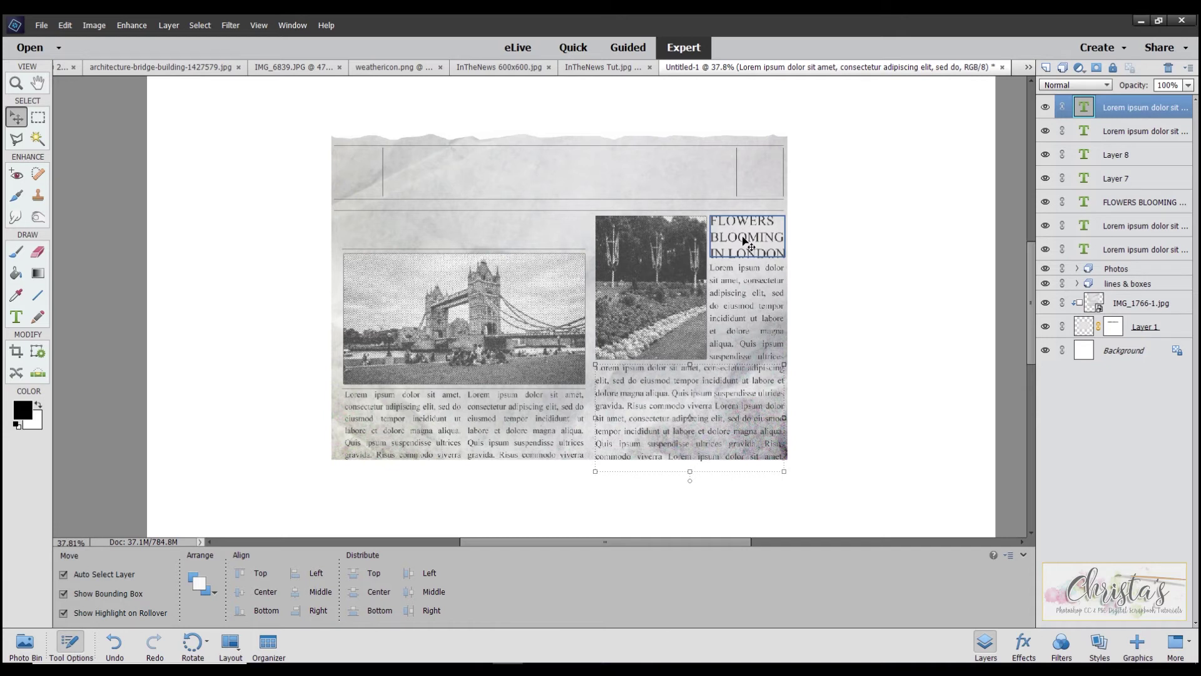
Start a new top text layer in the middle header box, using Old English Text MT Regular at 48 pt
click(523, 182)
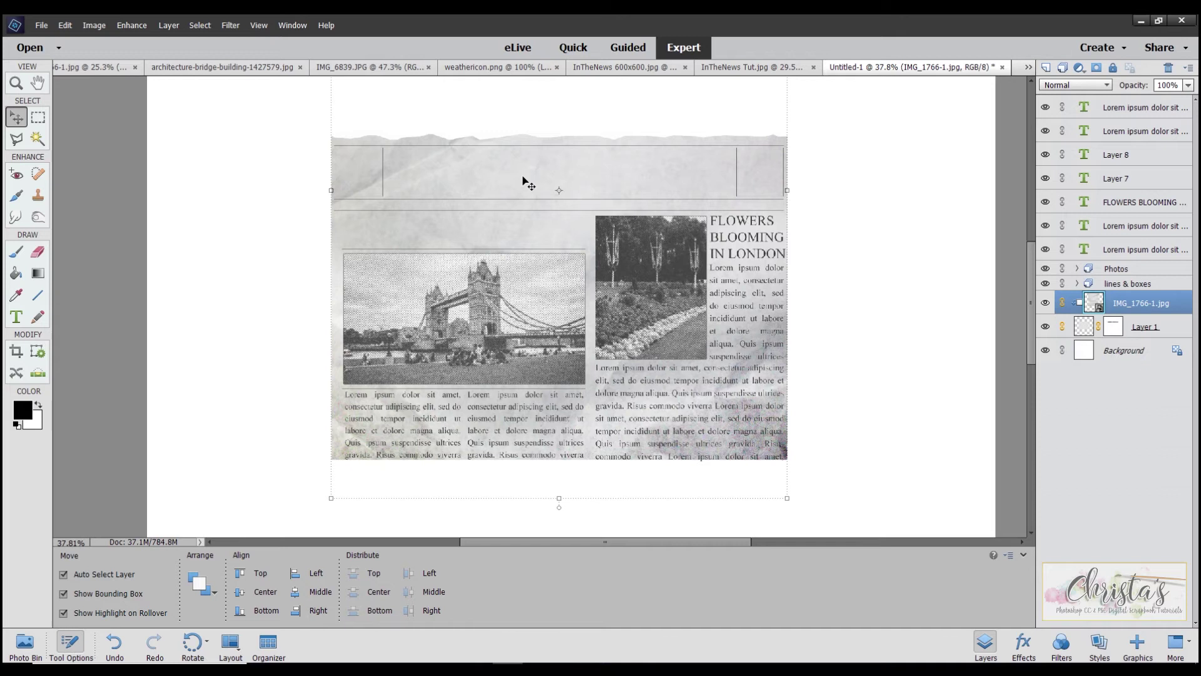
click(1122, 110)
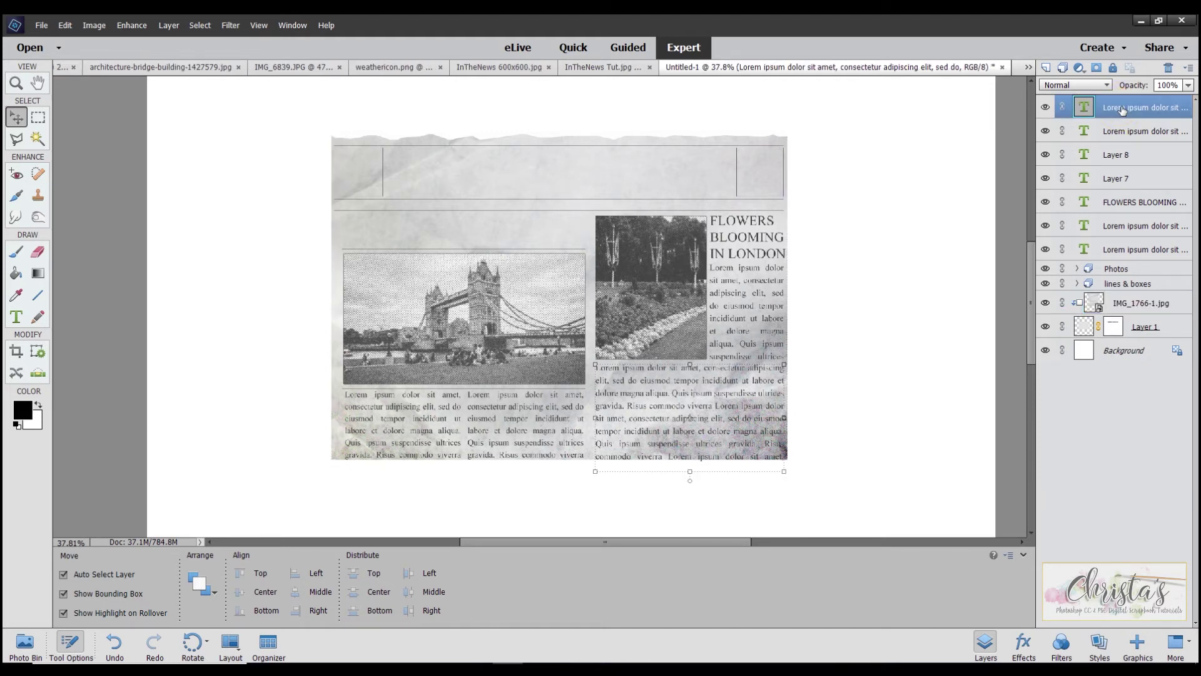
click(16, 317)
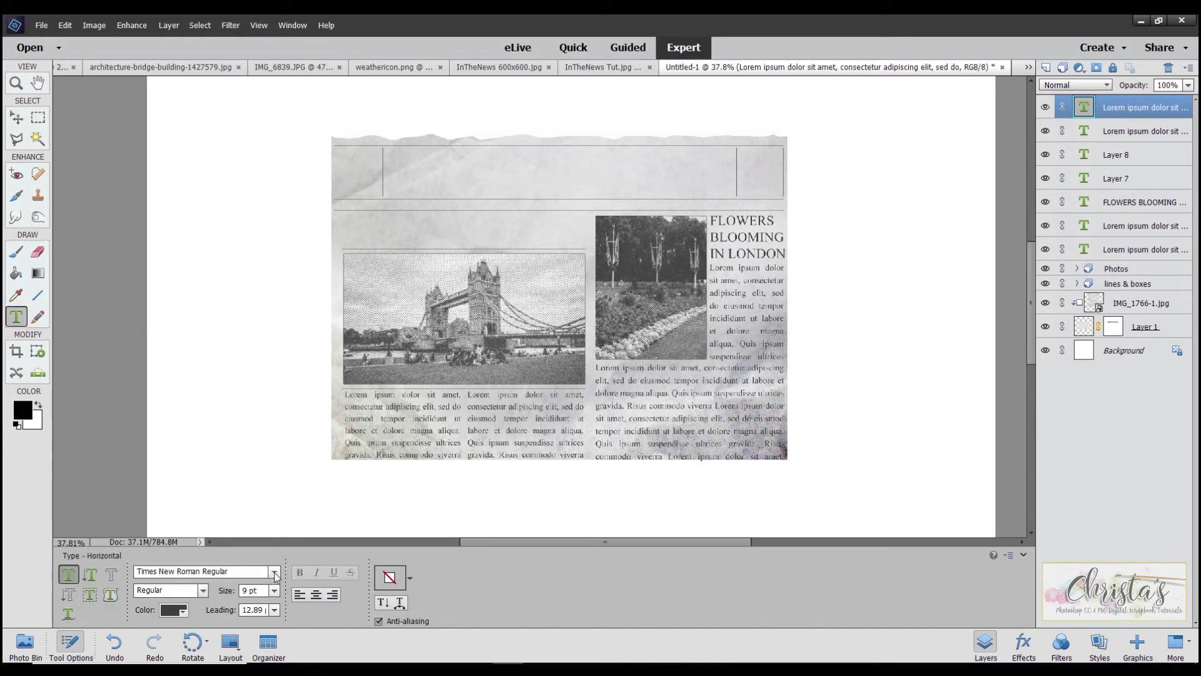
click(406, 180)
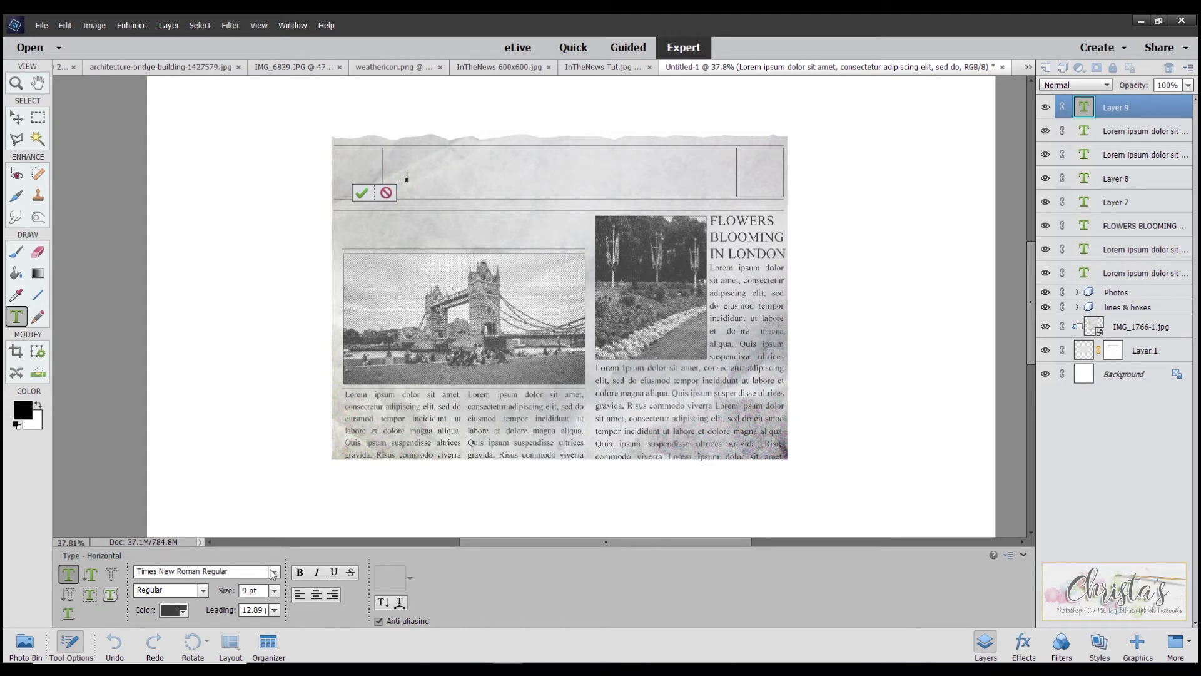
click(276, 574)
scroll(269, 560, down, 2)
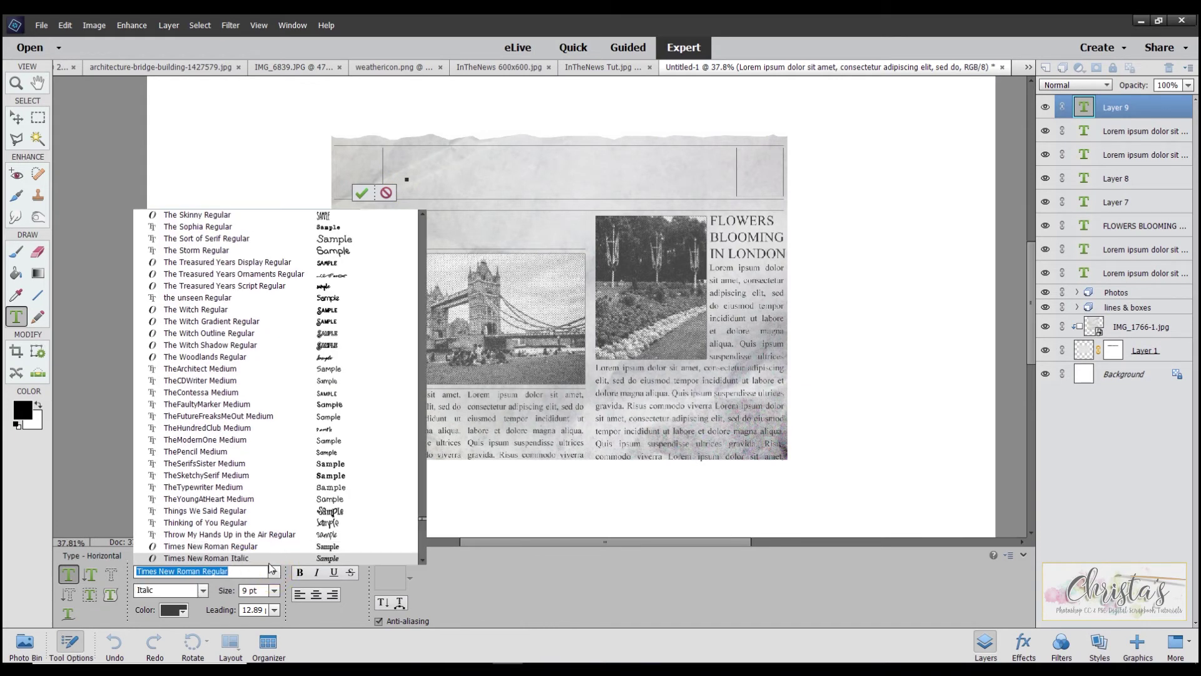
text(Old)
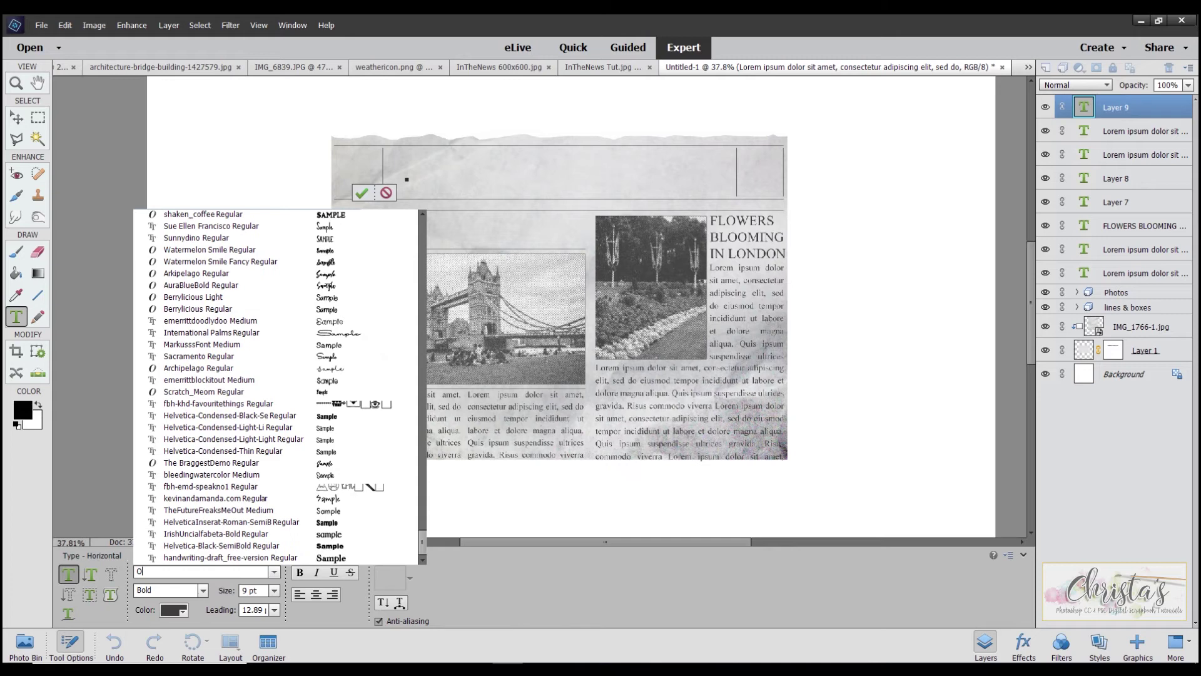
text( Englis)
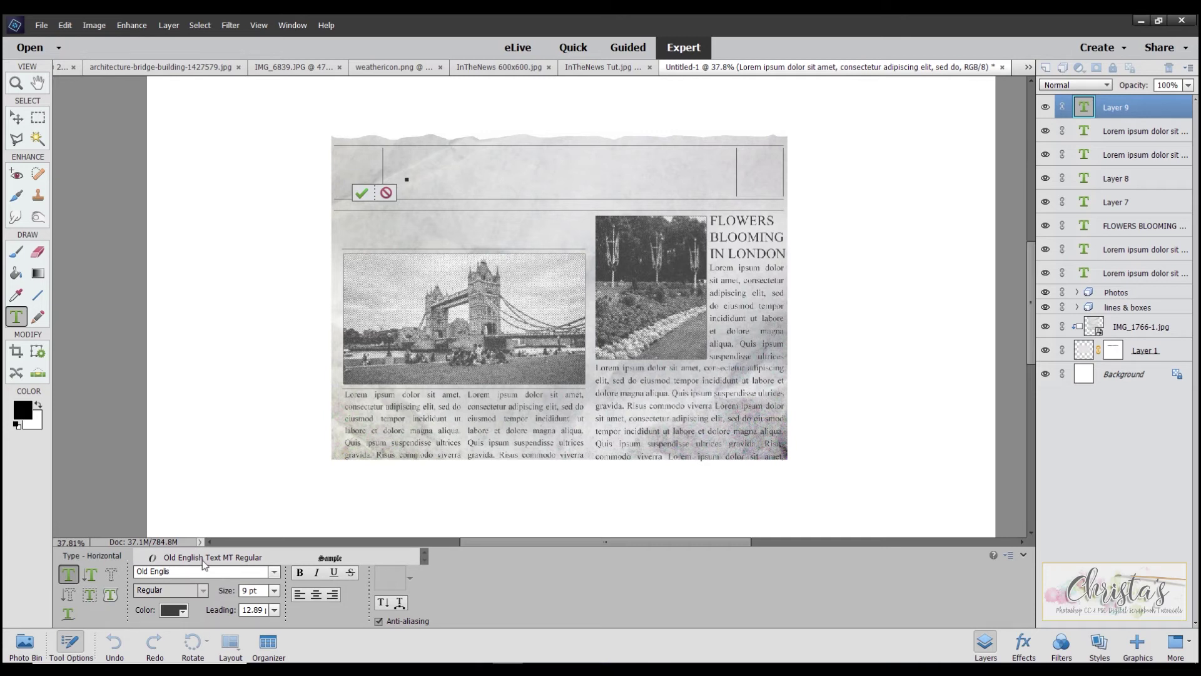
click(203, 559)
click(273, 591)
click(275, 557)
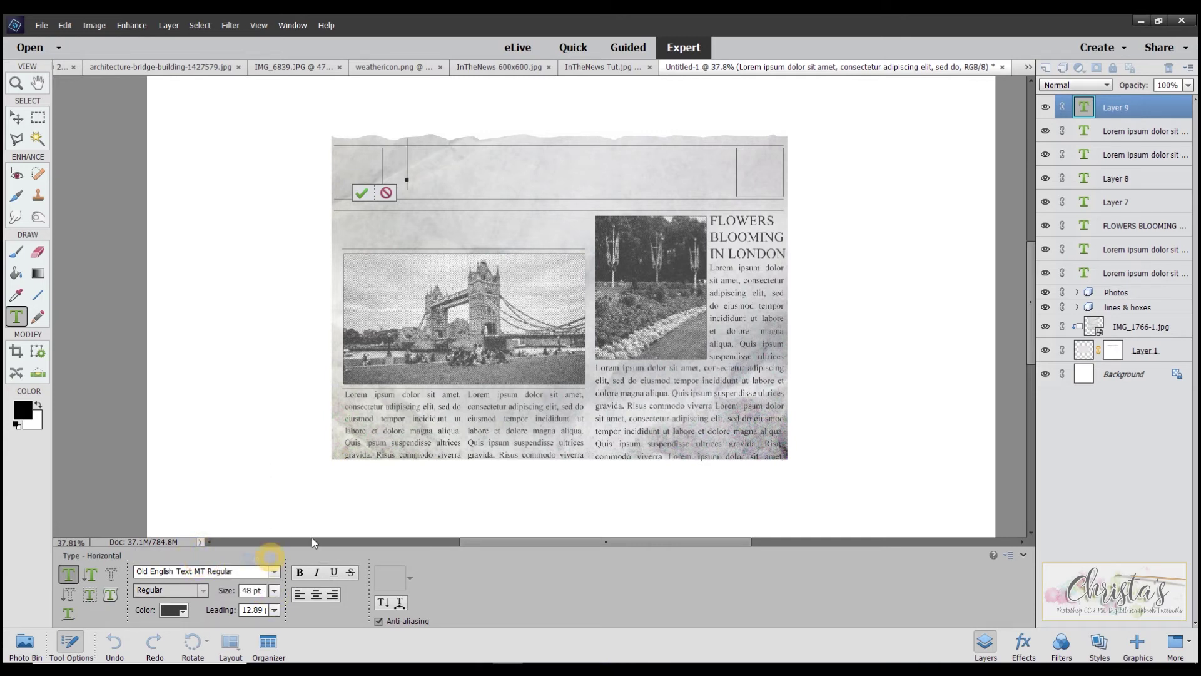
Enter the masthead title "The Daily News" and move it to the centre of the middle header box
text(T)
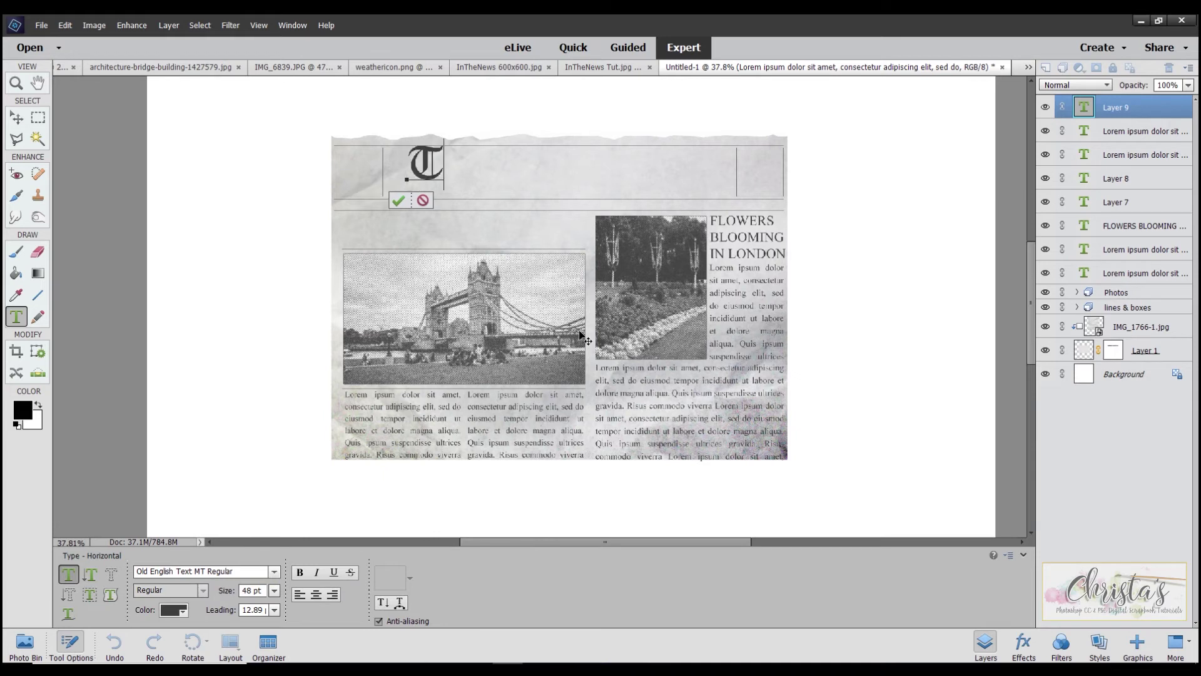
text(he Daily News)
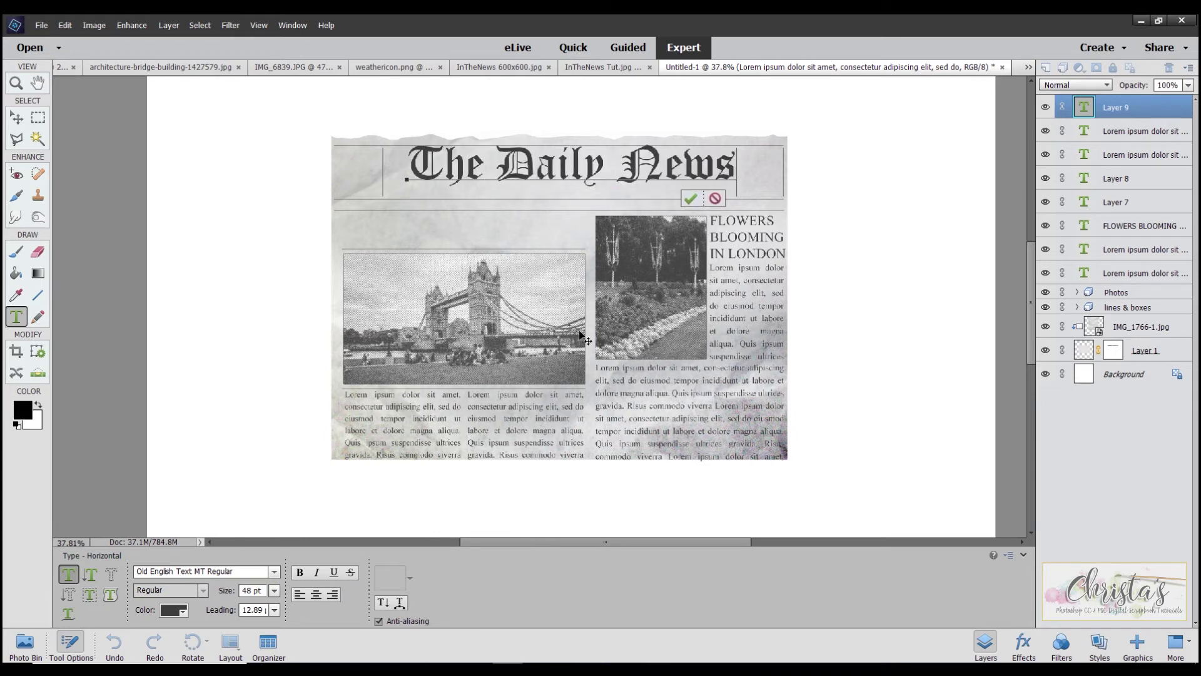
click(17, 118)
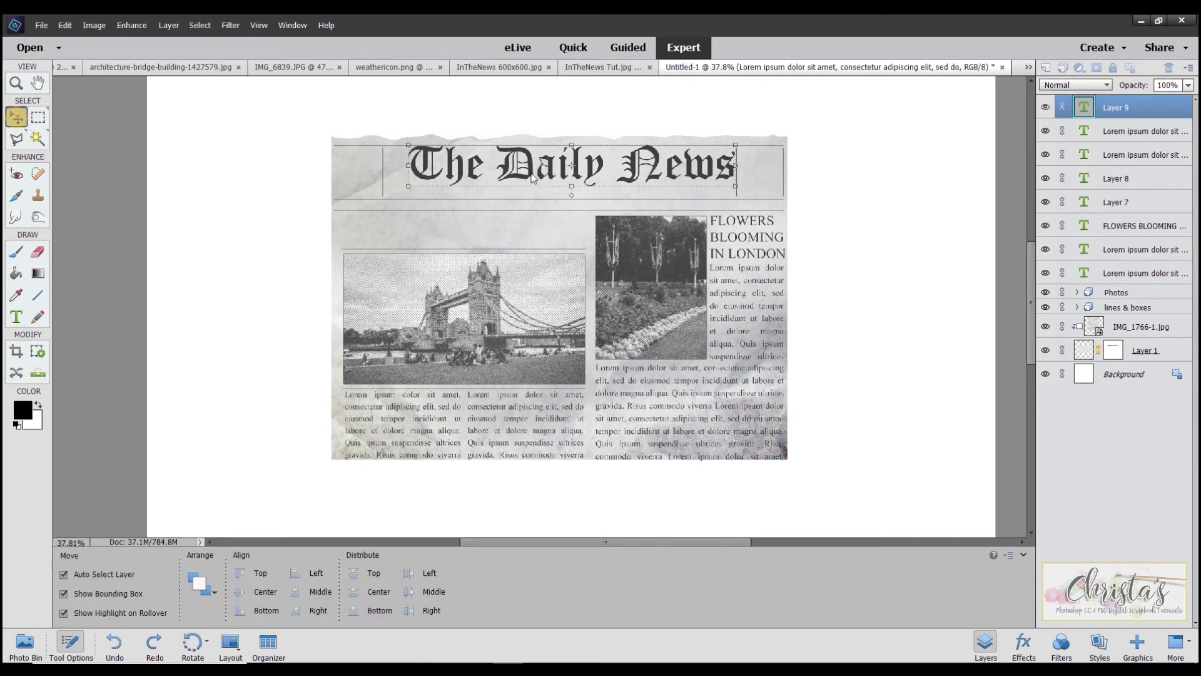
drag(533, 173, 523, 182)
Set the foreground colour to dark grey, hex 3e3e3e
click(23, 412)
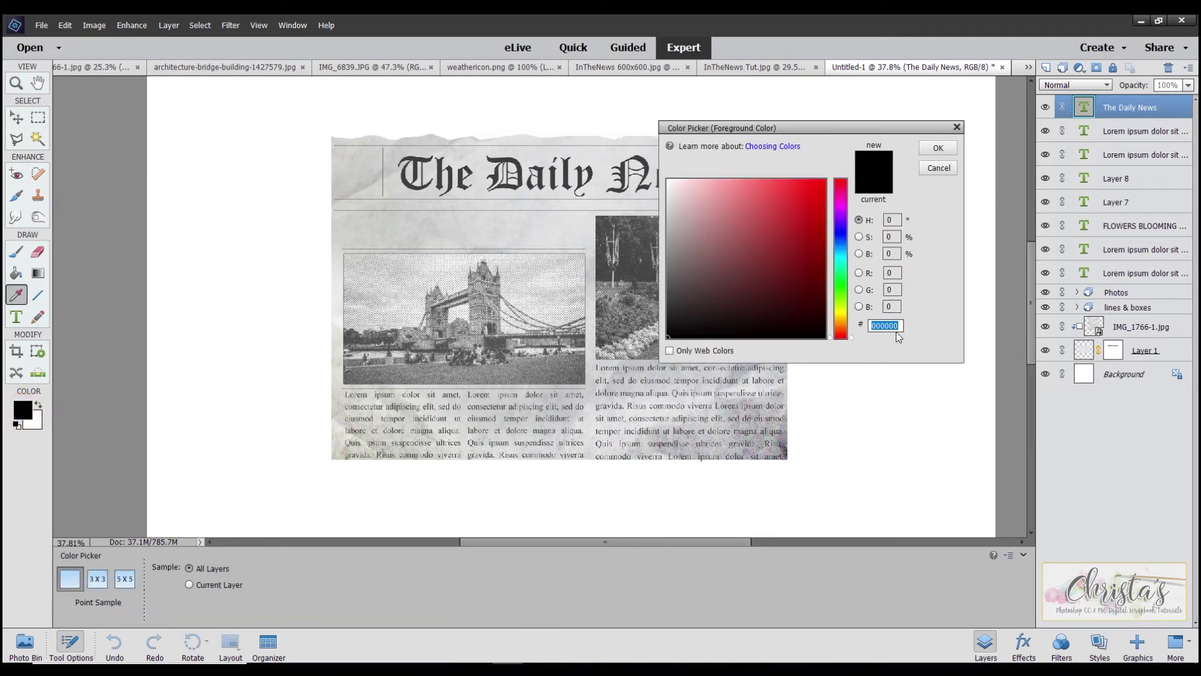
text(3)
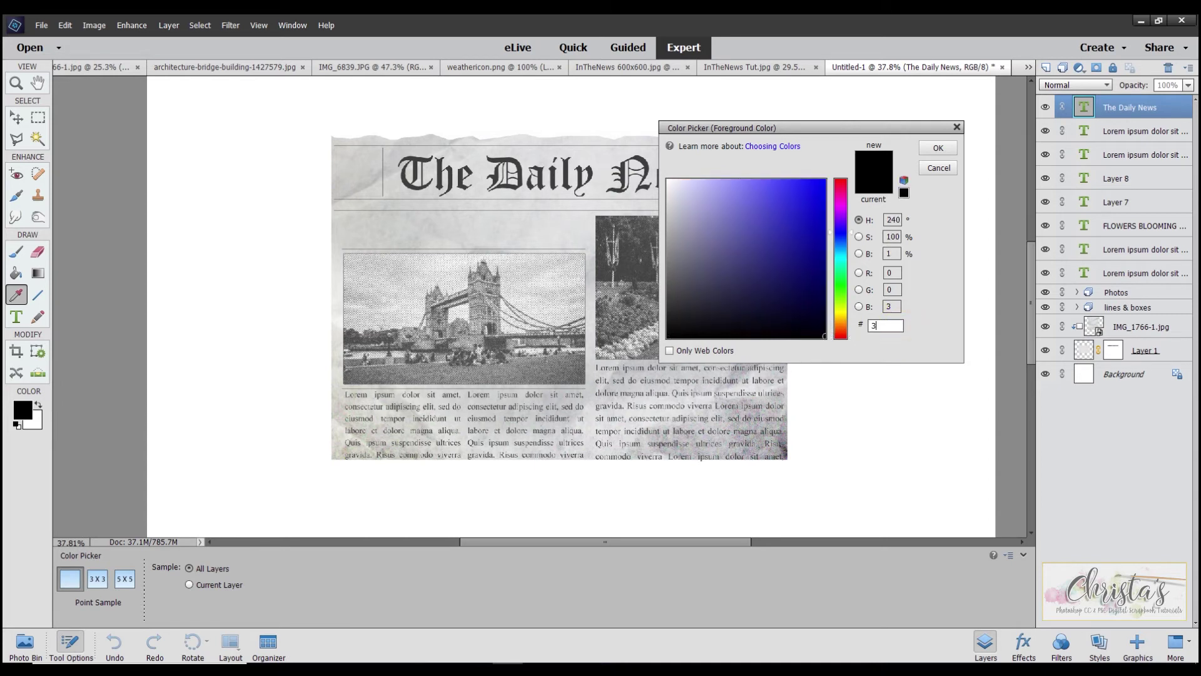
text(e3e3e)
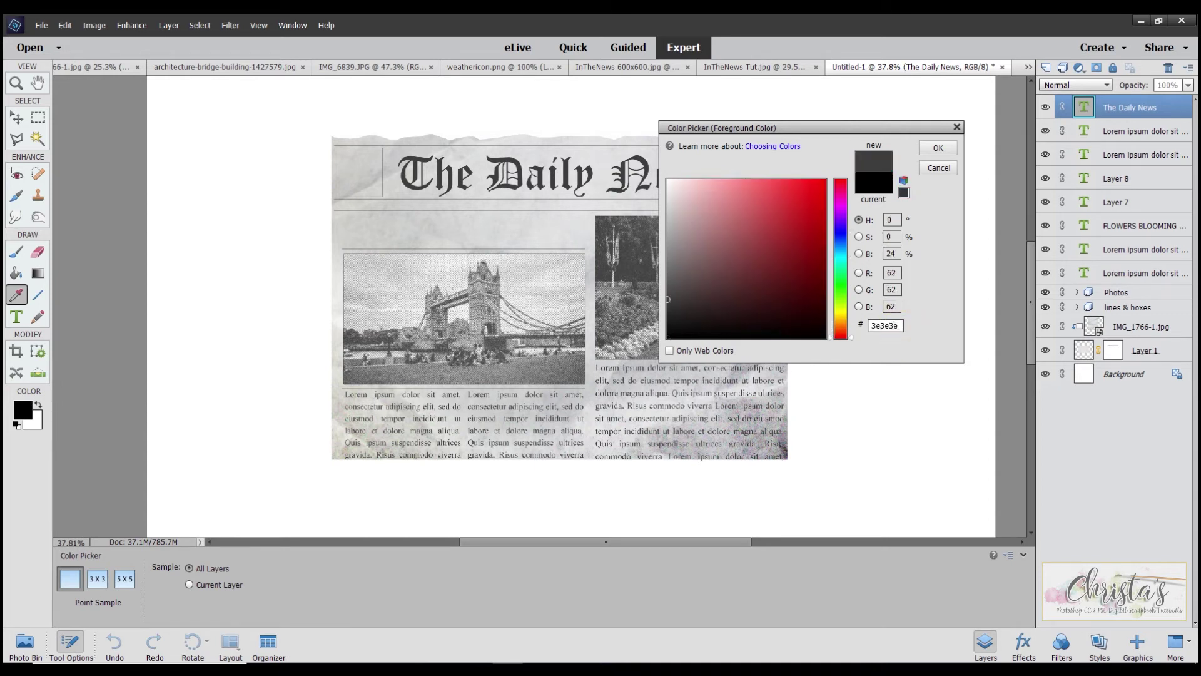
click(938, 148)
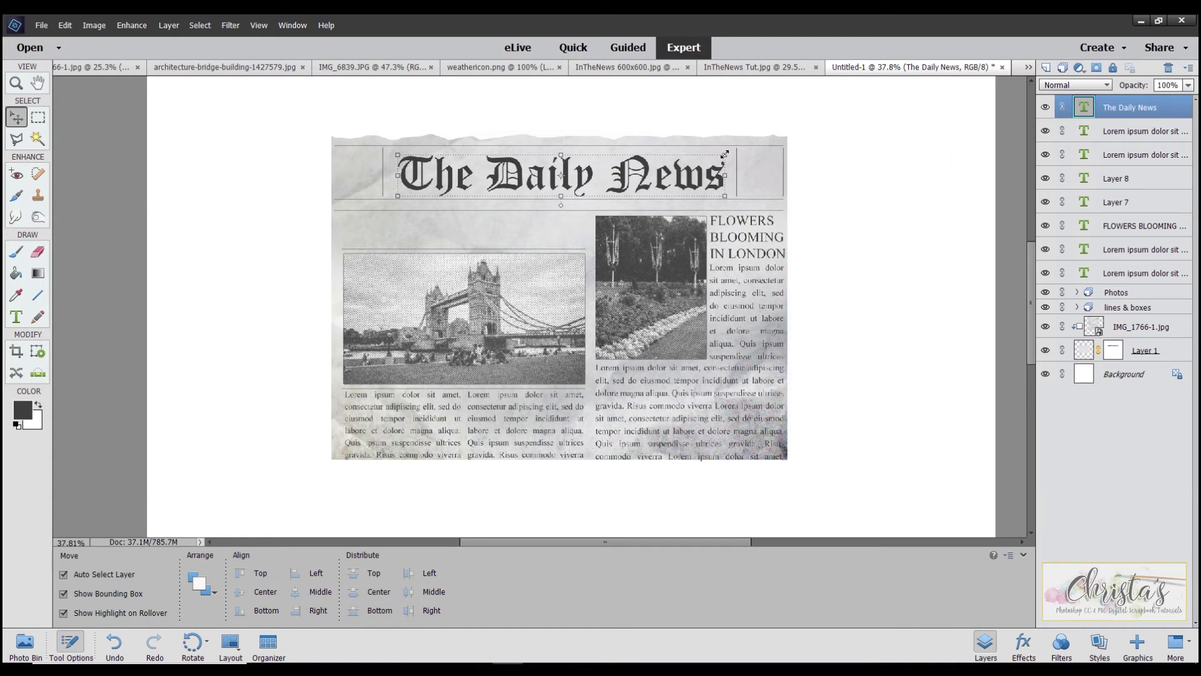
Stretch the "The Daily News" masthead slightly so it fills the middle header box
drag(726, 154, 736, 149)
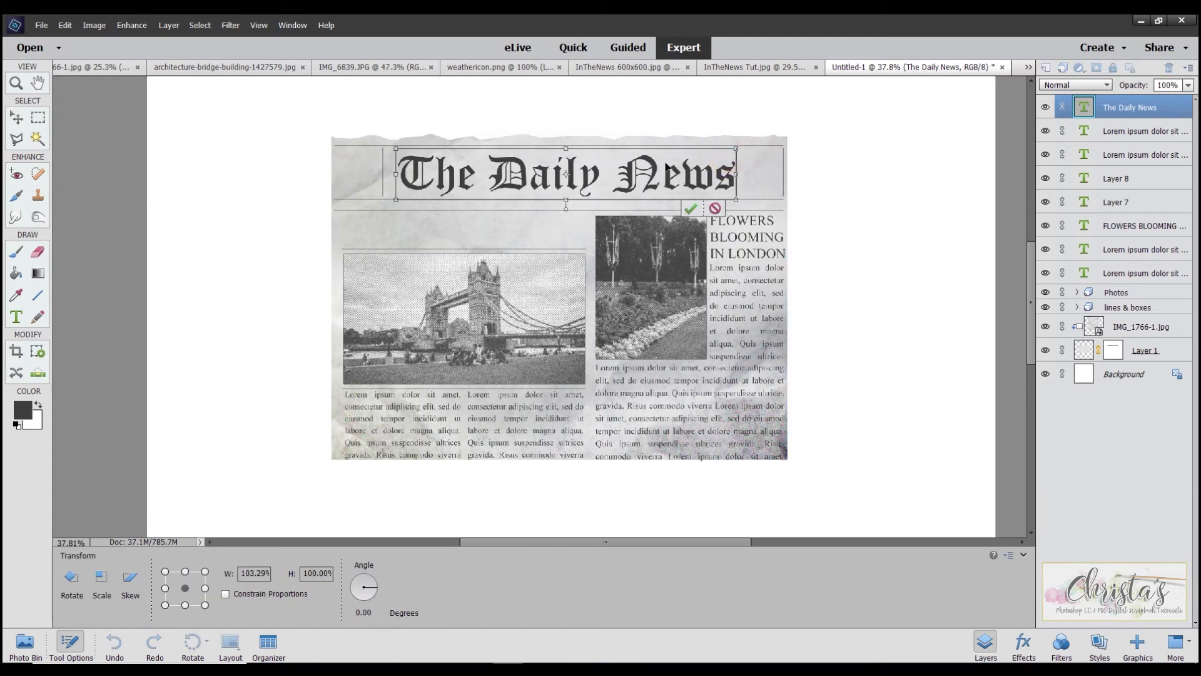
drag(395, 198, 391, 201)
click(690, 213)
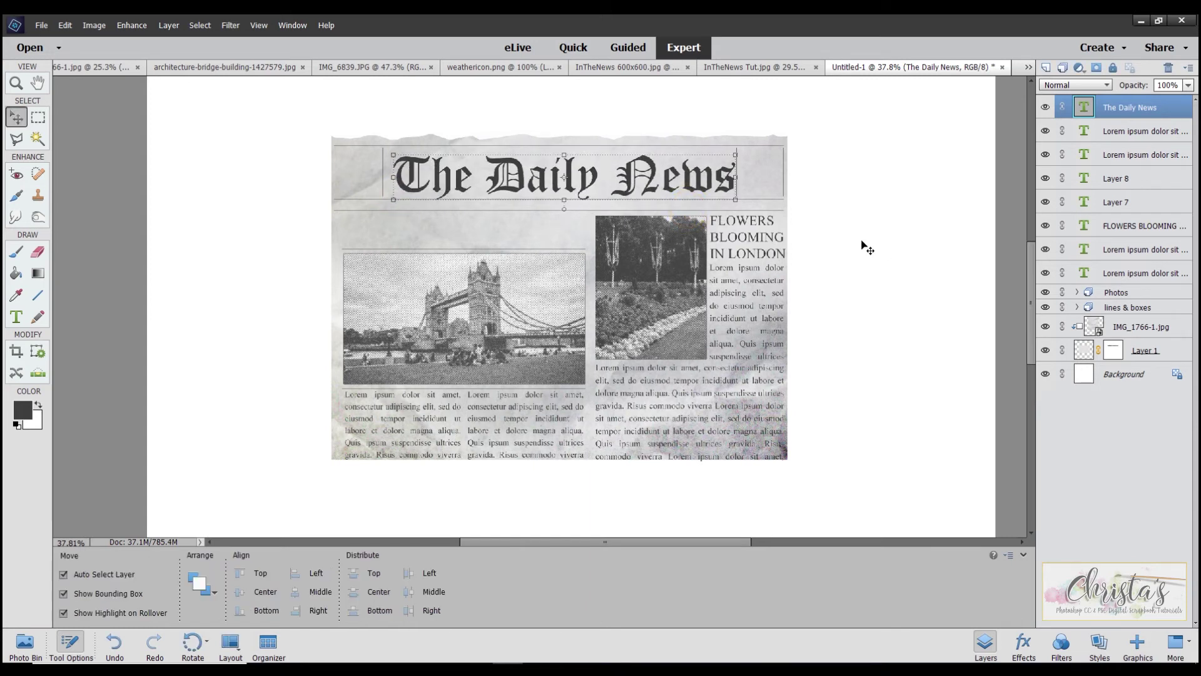
Nudge the masthead title slightly left to centre it between the header box's side lines
click(1130, 106)
click(1174, 352)
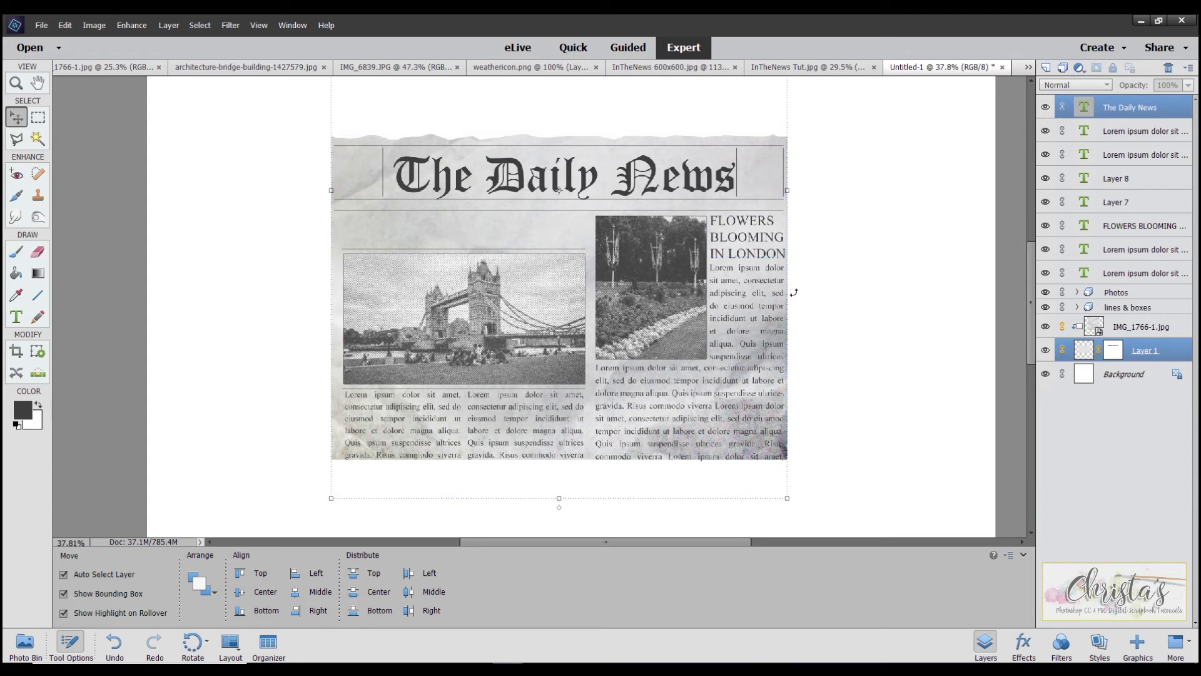
click(958, 360)
click(1107, 110)
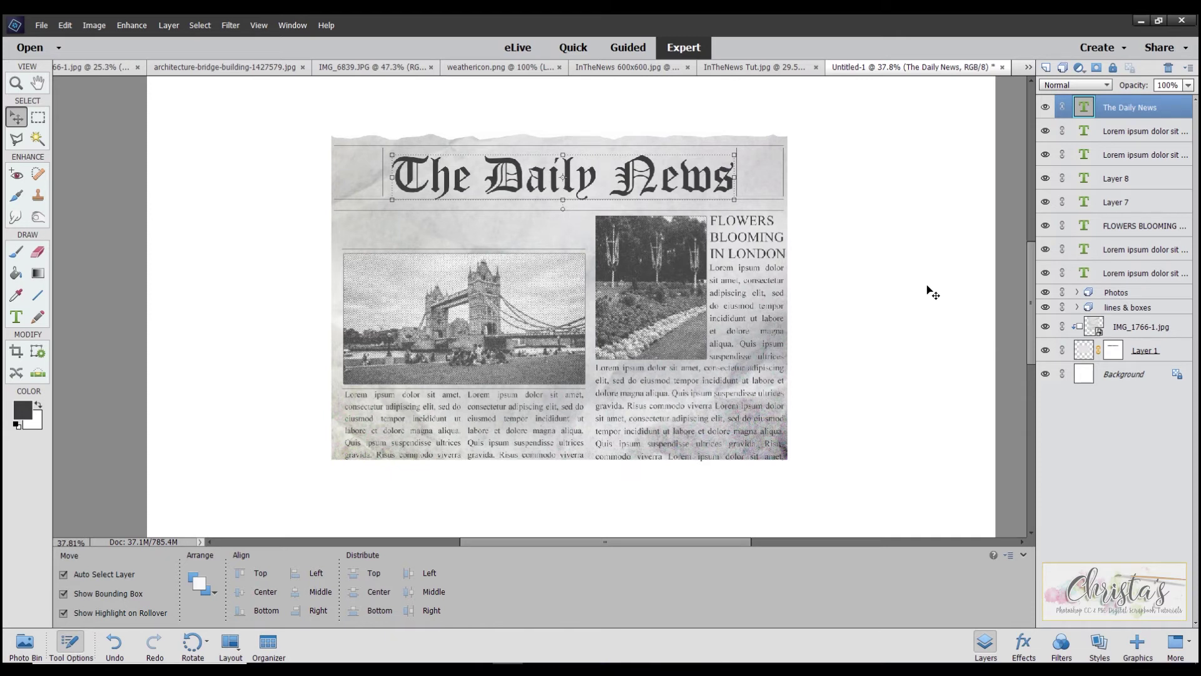
click(929, 287)
key(Left)
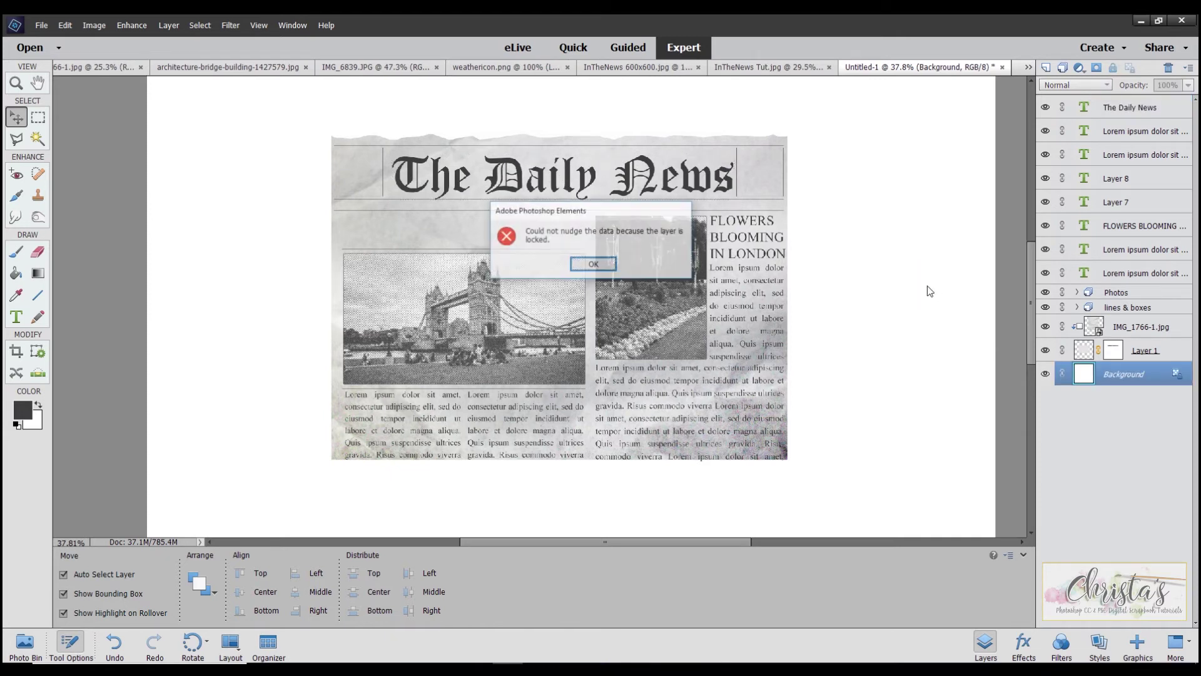
click(595, 265)
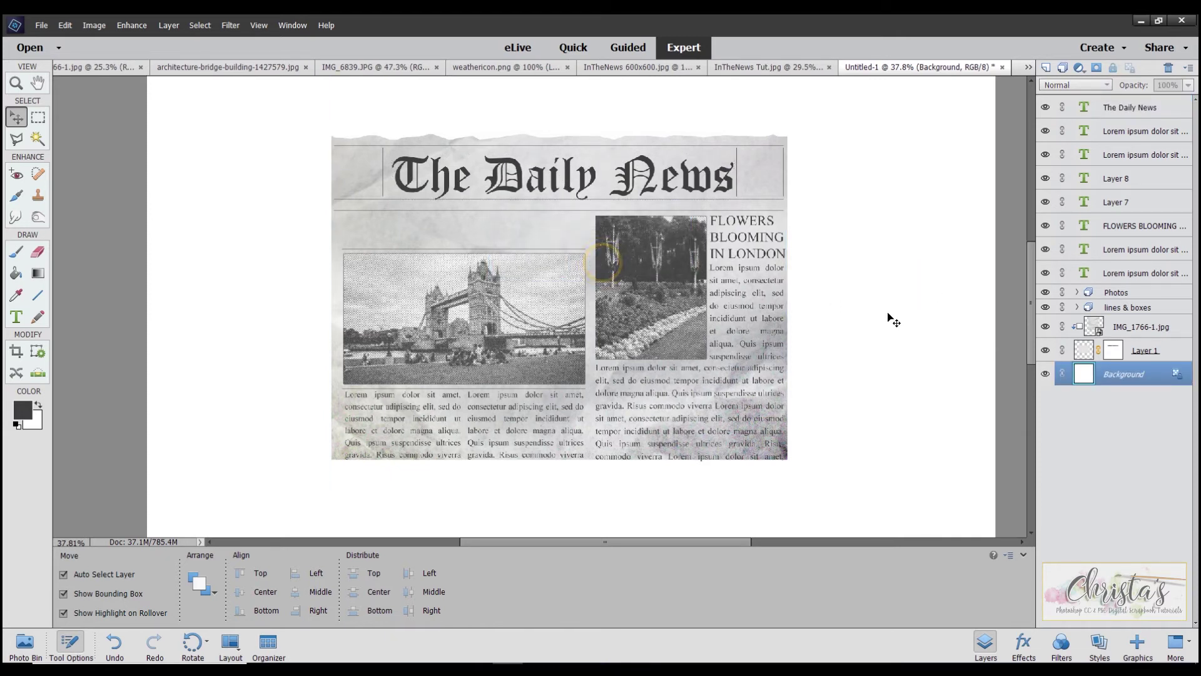
click(1109, 109)
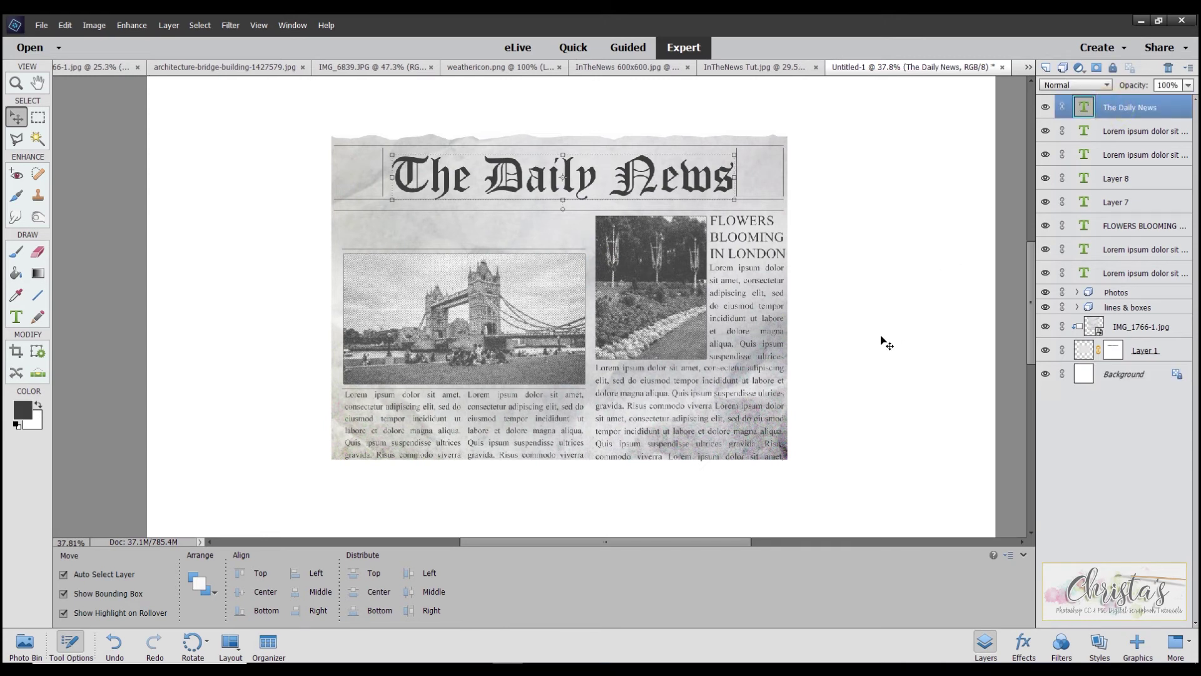
click(900, 310)
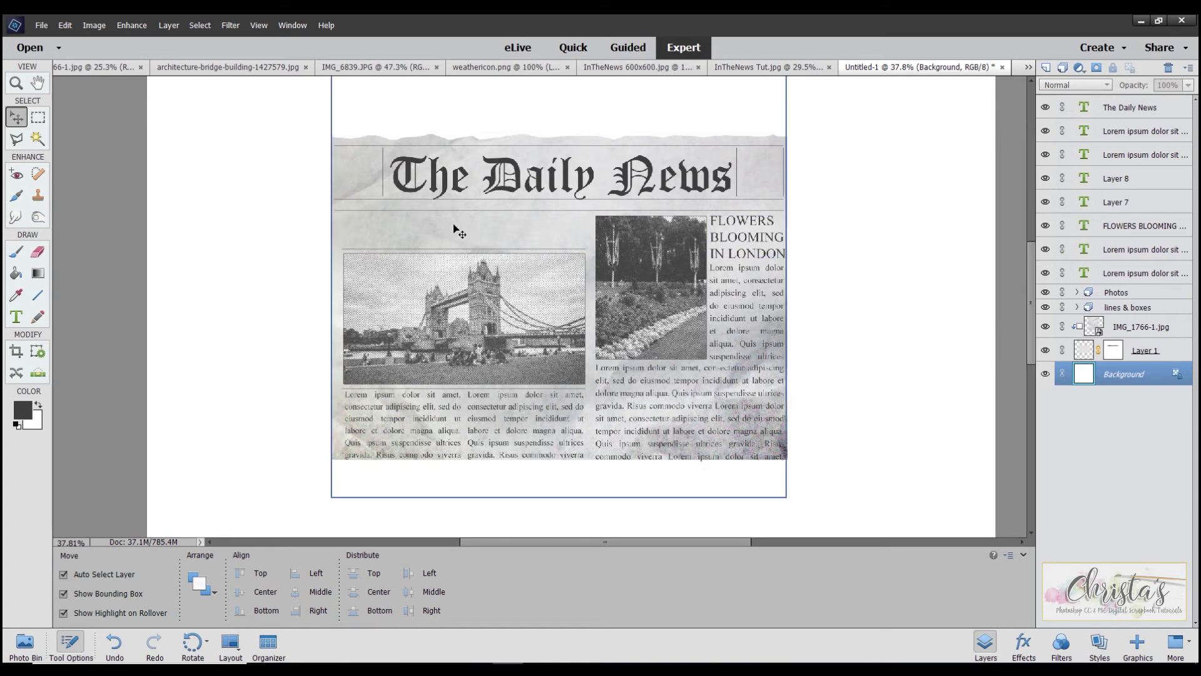
Start a text layer directly above the paper texture layer, over the bridge photo, using Times New Roman Bold at 48 pt
click(437, 232)
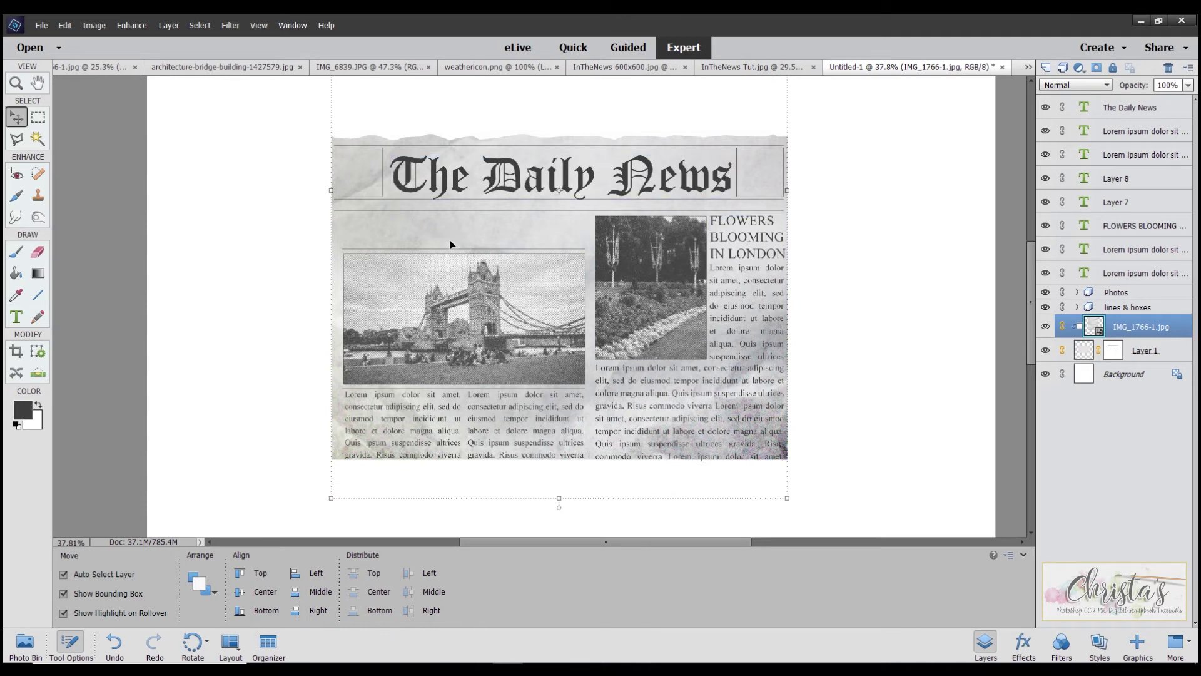
click(16, 317)
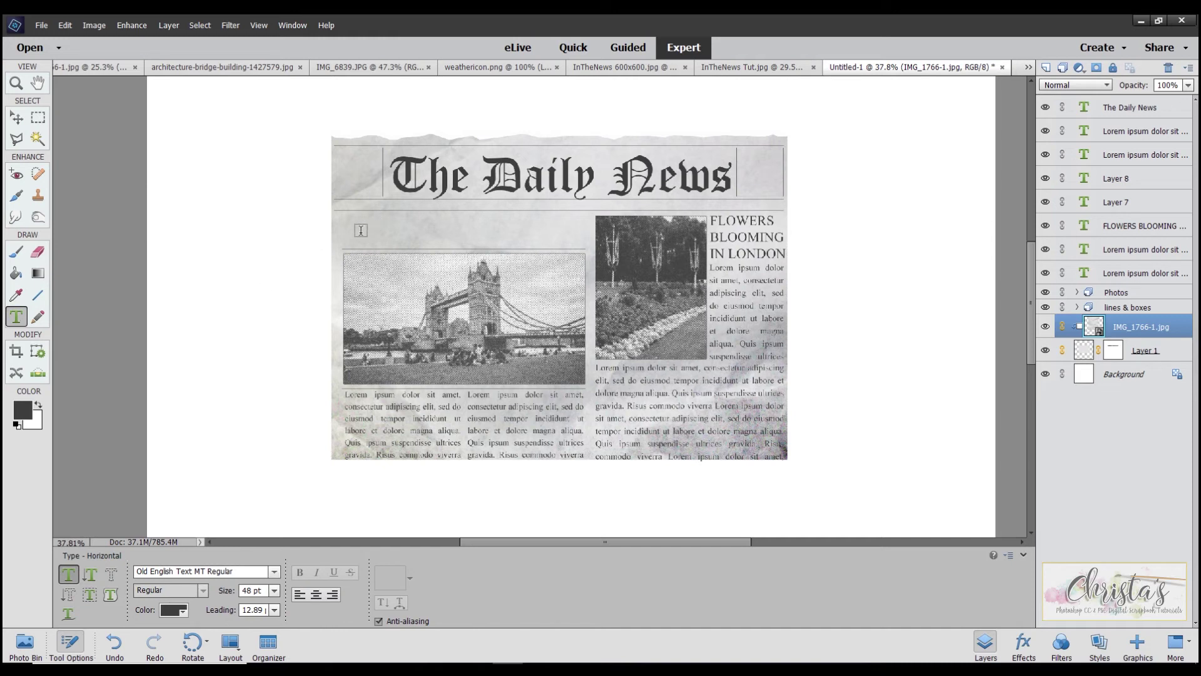
click(355, 228)
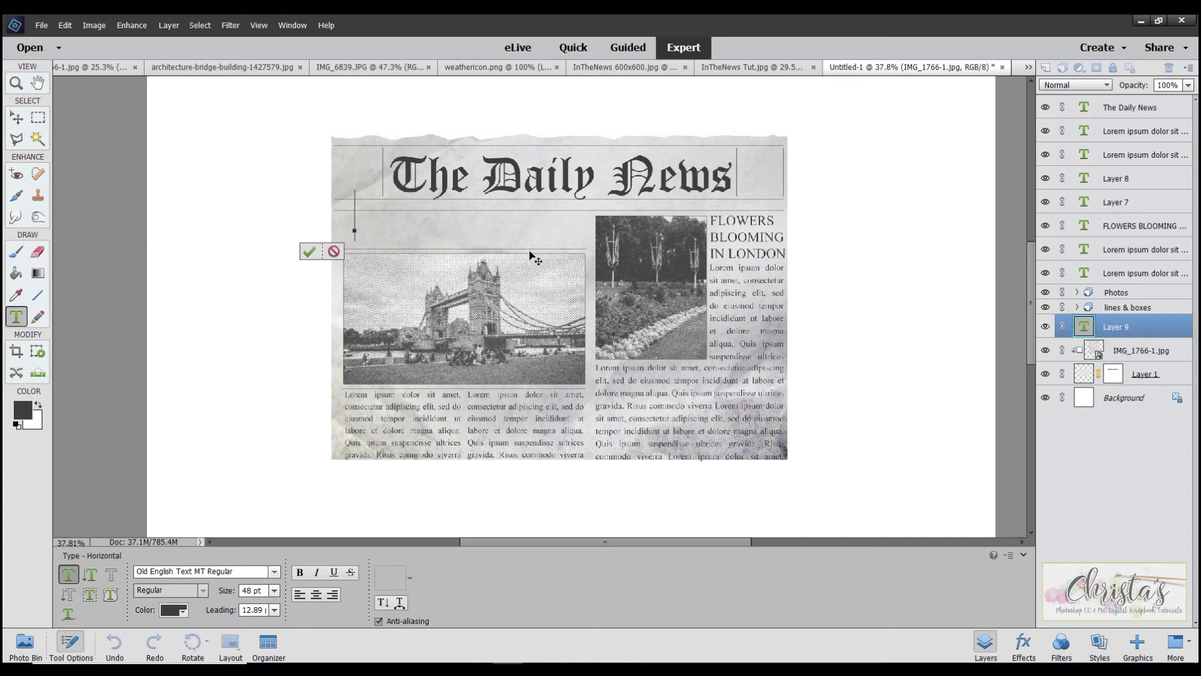
click(275, 571)
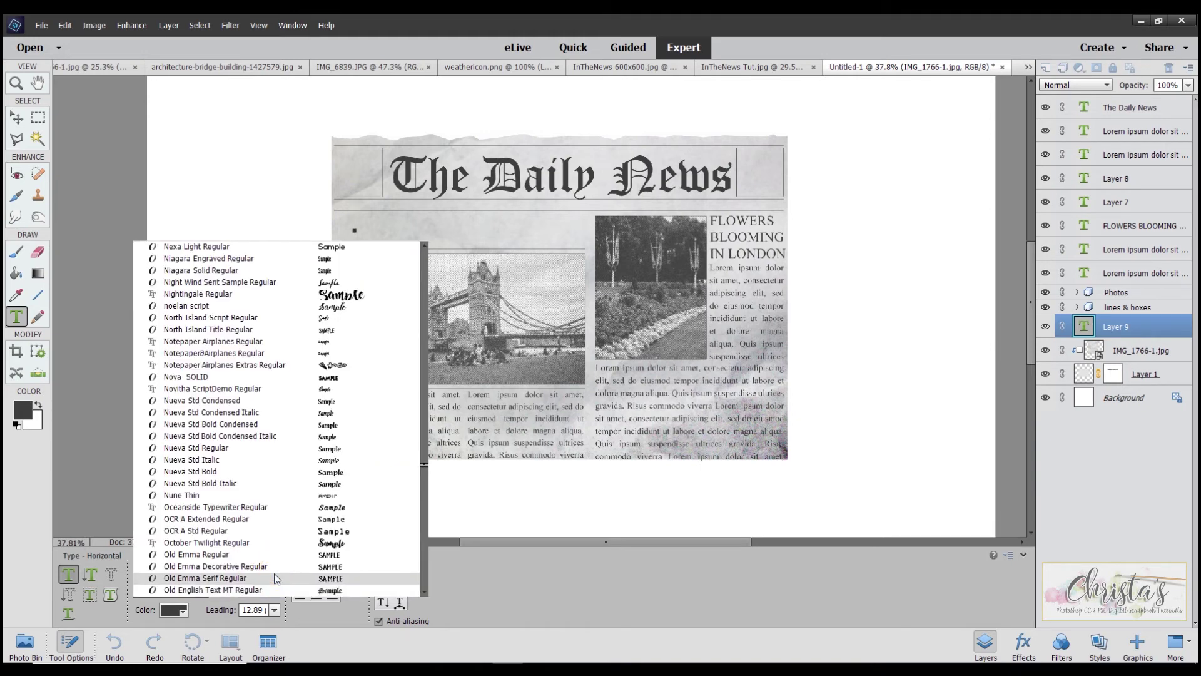
text(times)
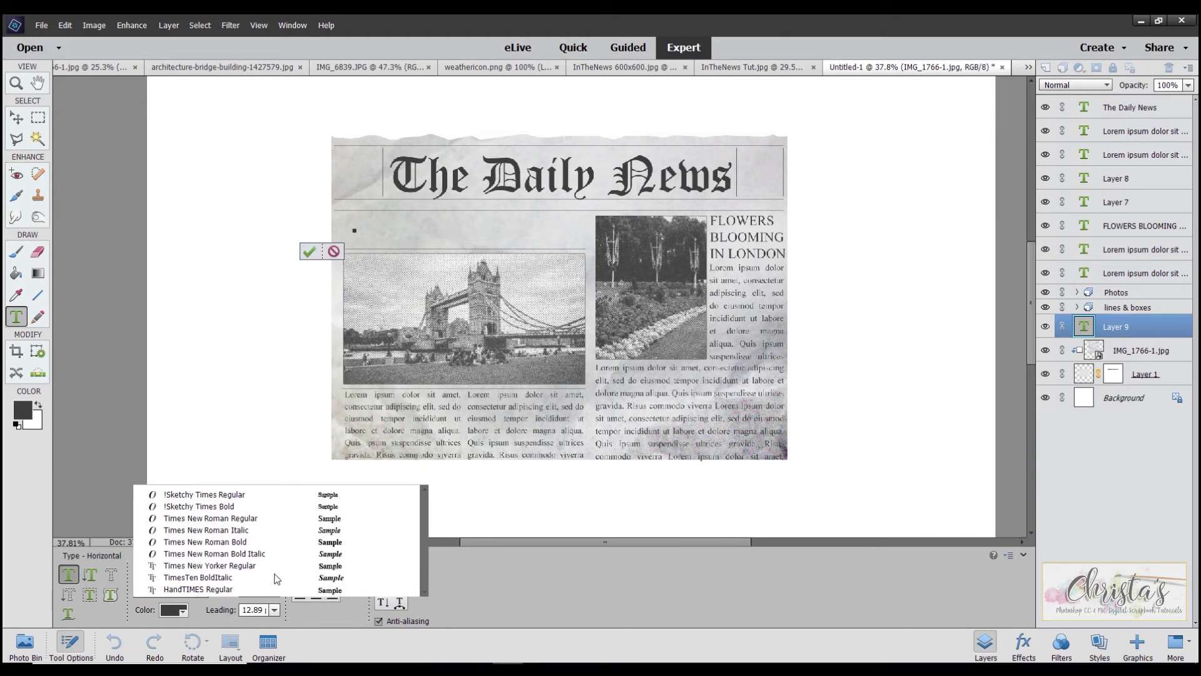
click(214, 542)
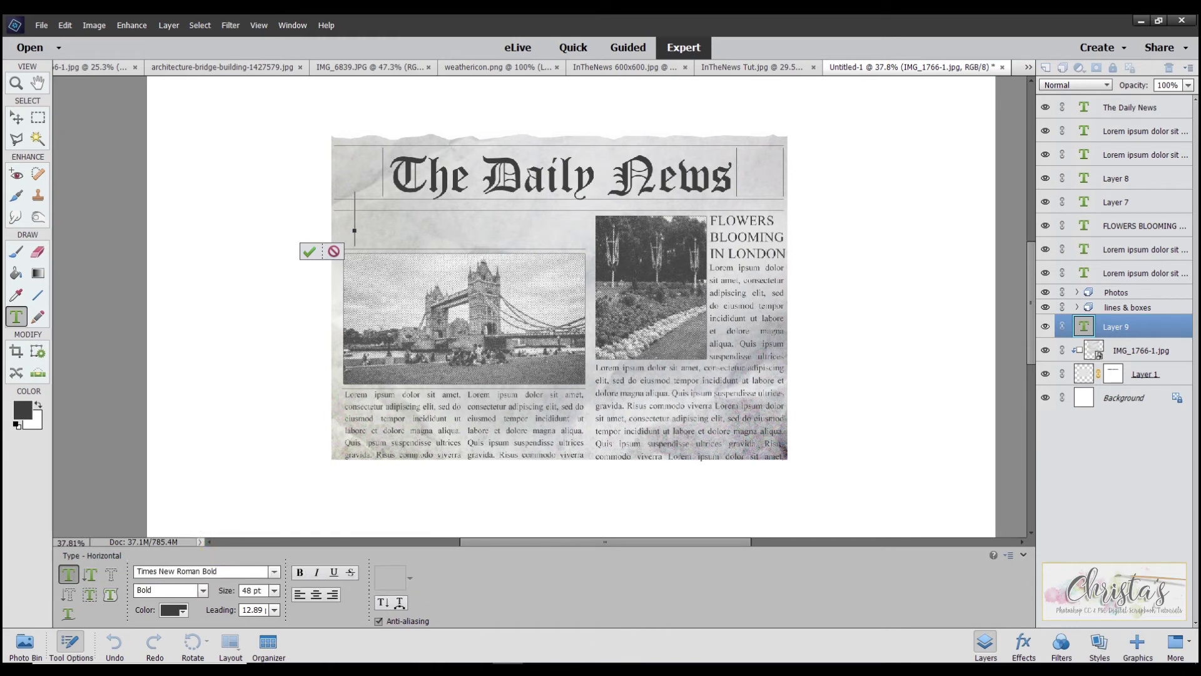
Enter the headline "TOWER BRIDGE" and commit the text
text(TOW)
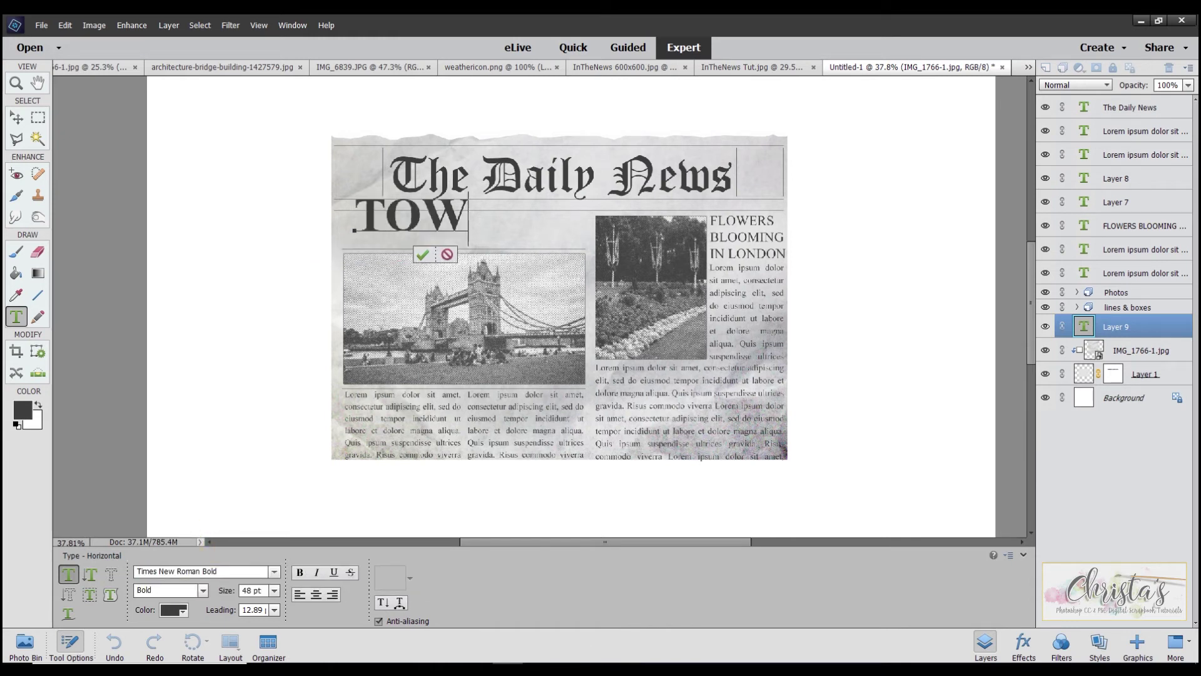
text(ER B)
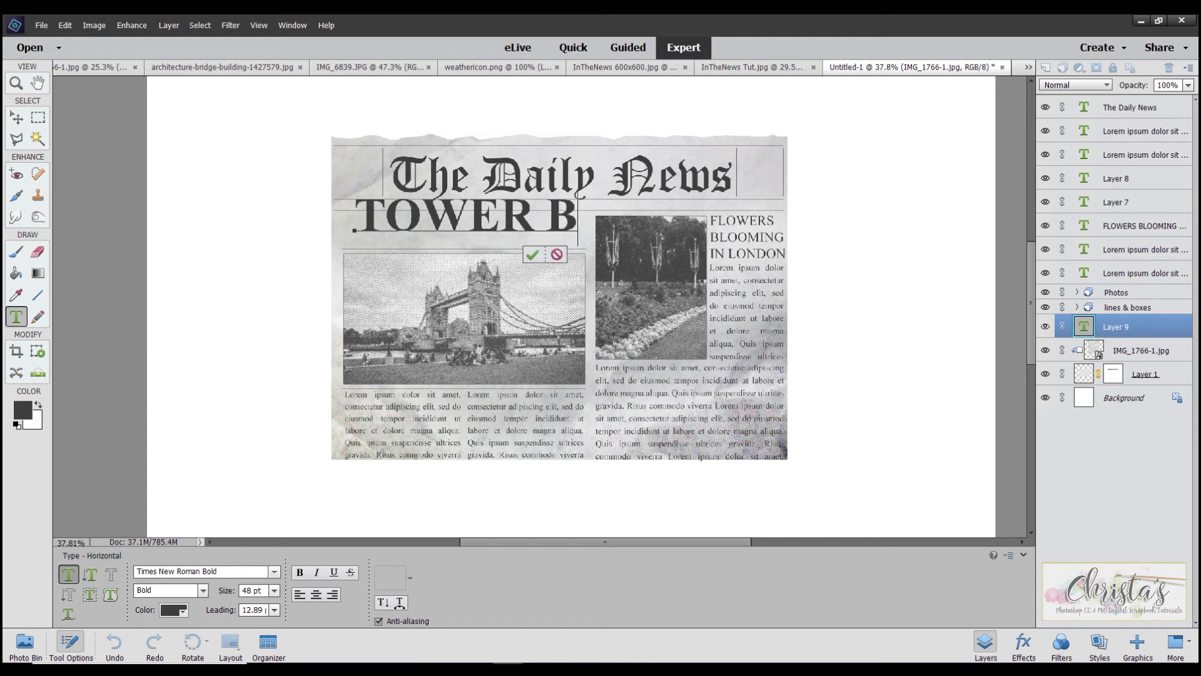
text(RIDGE)
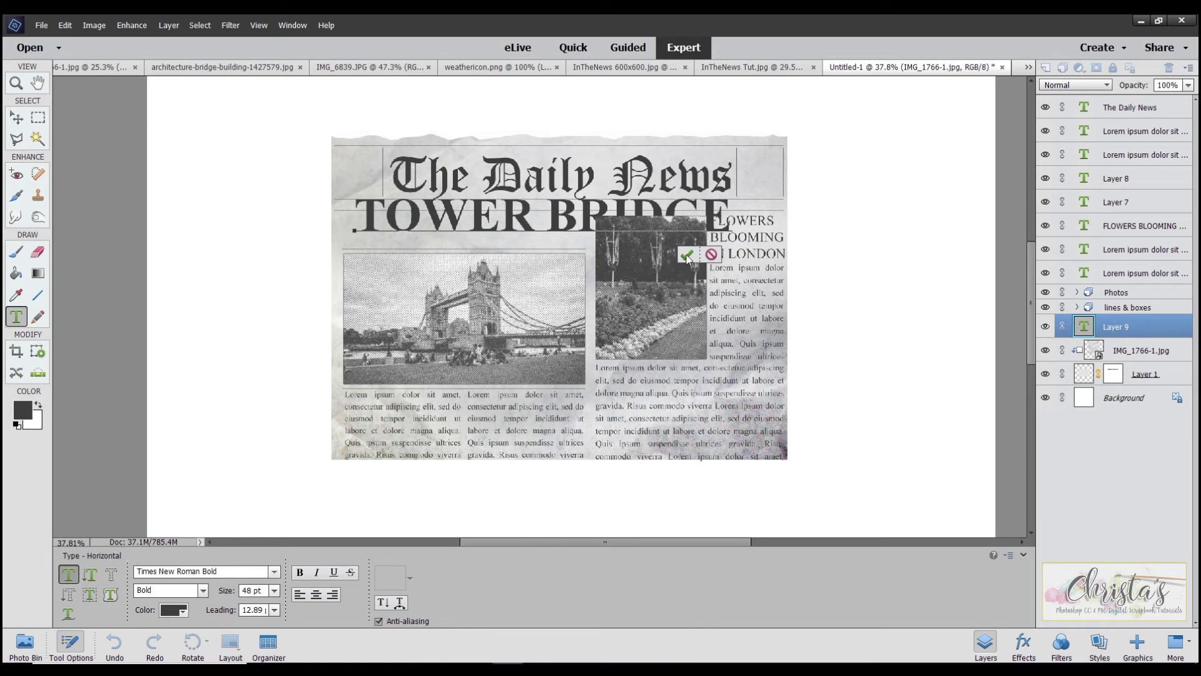
click(686, 257)
key(v)
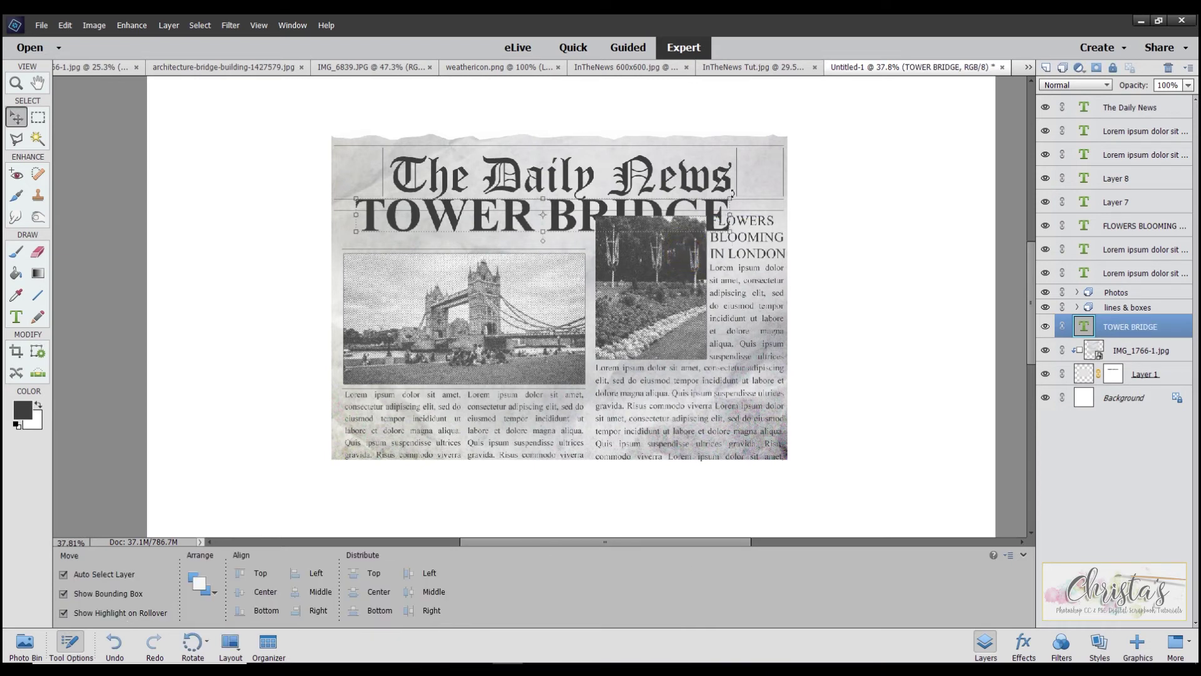
Scale the "TOWER BRIDGE" headline to 64.53% width and 76.14% height, fitting it to the space above the bridge photo
drag(732, 199, 588, 255)
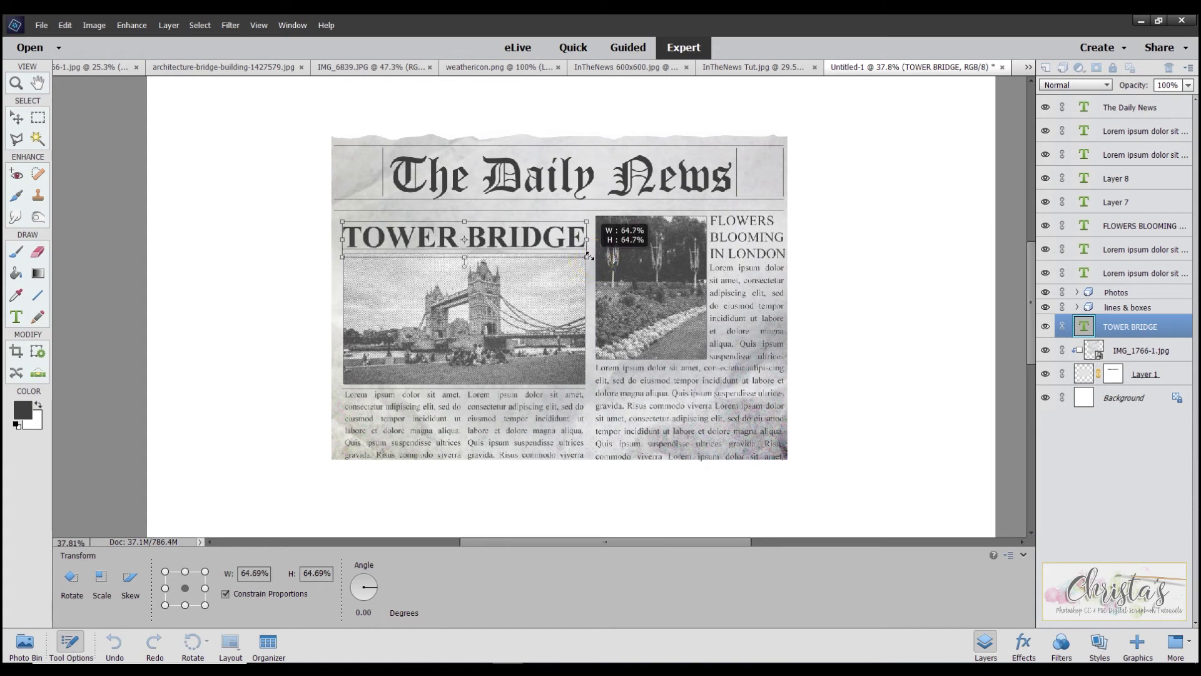
drag(588, 254, 588, 251)
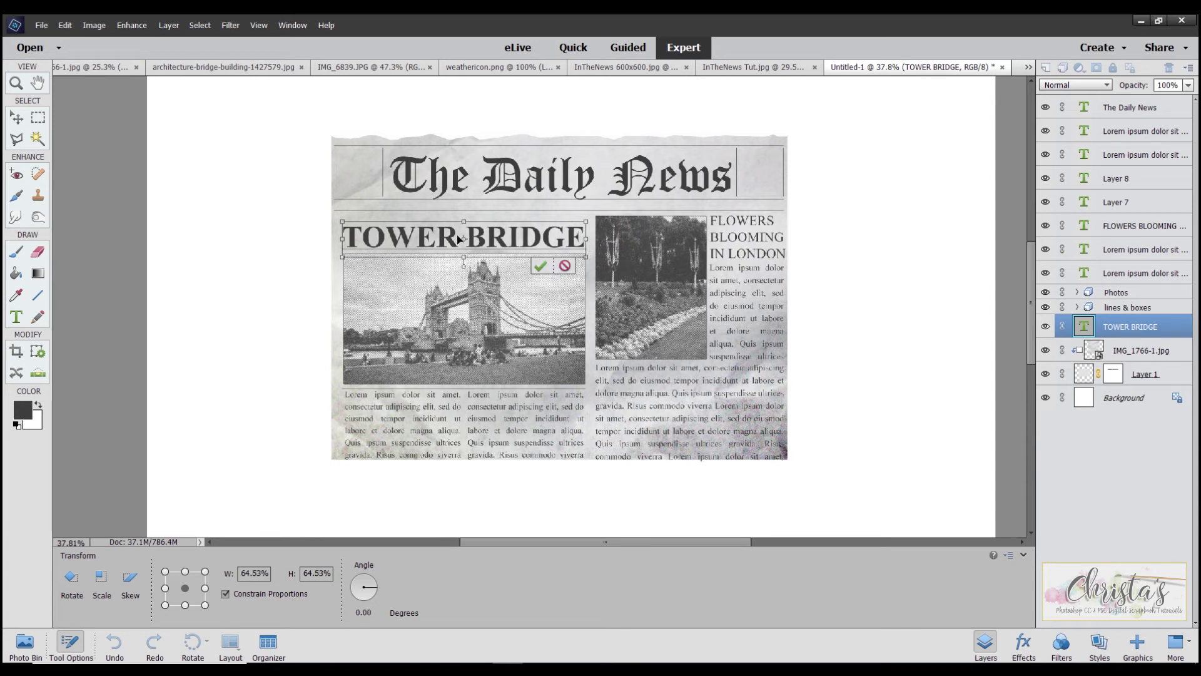
drag(464, 219, 465, 214)
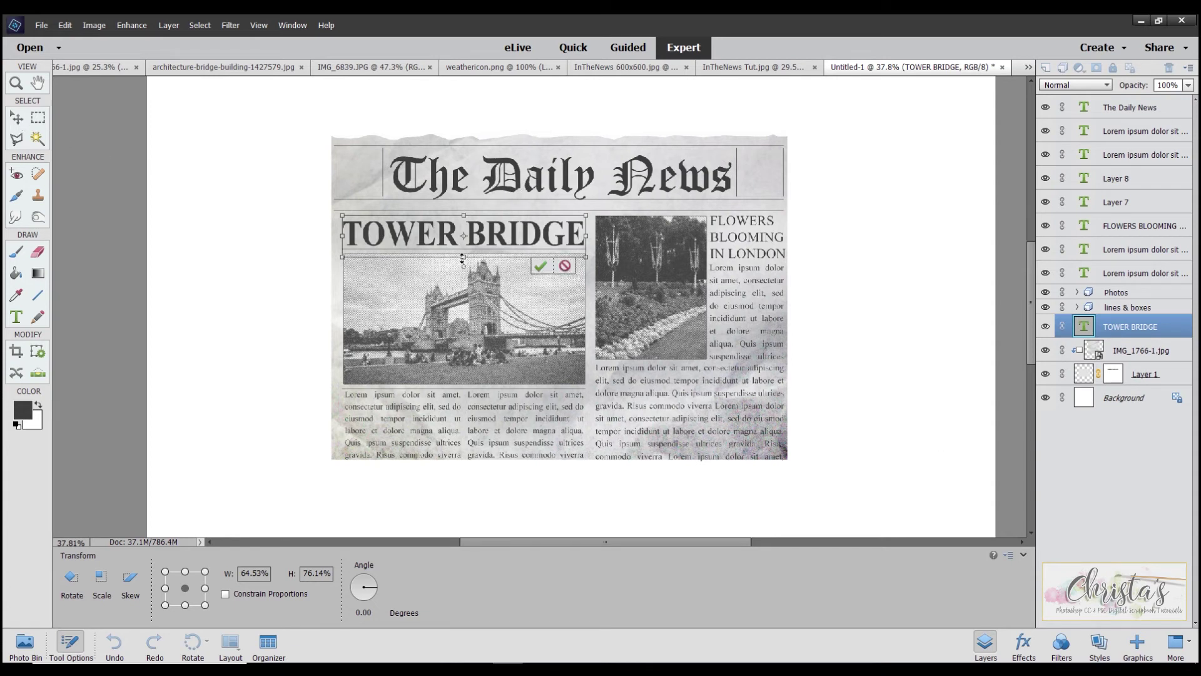
click(546, 267)
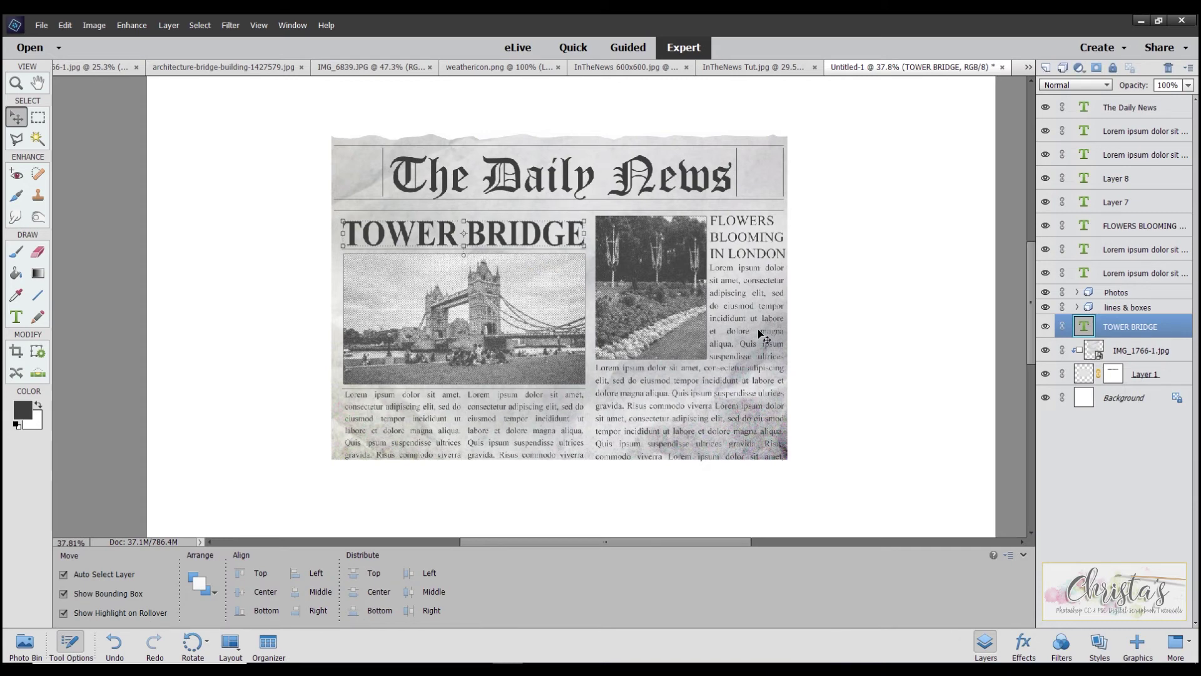
Nudge the "TOWER BRIDGE" headline down slightly to centre it between the divider lines above the photo
scroll(879, 369, up, 2)
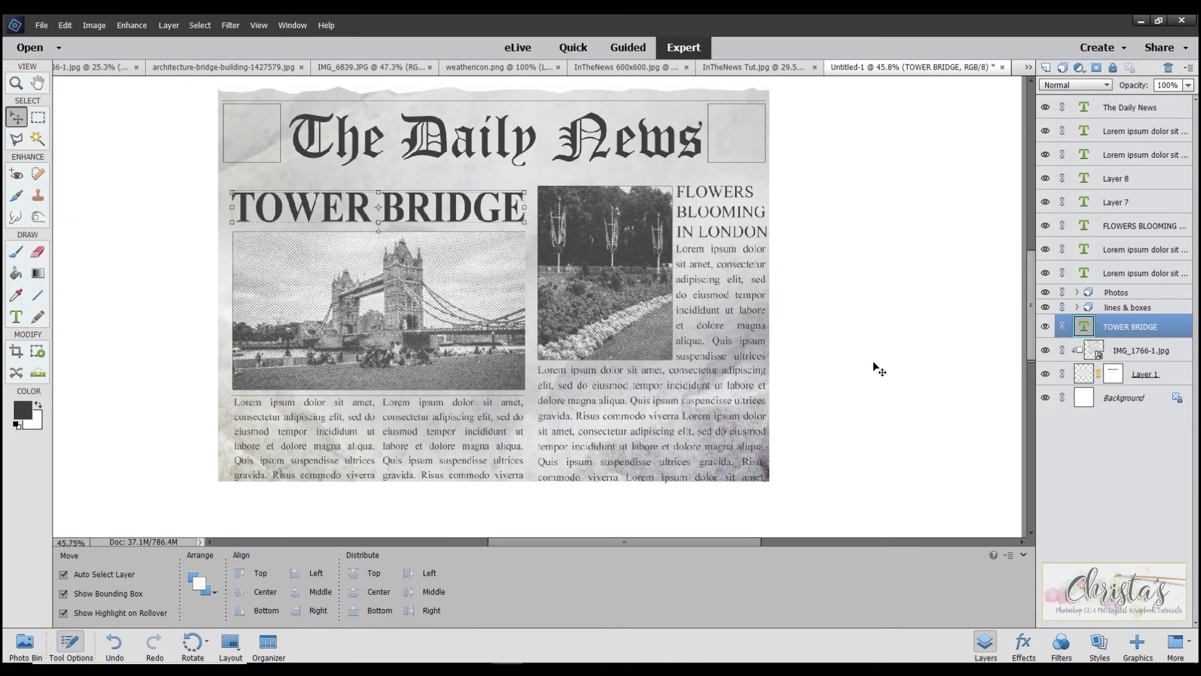
click(873, 363)
click(487, 217)
key(Down)
key(Down)
key(Down)
key(Down)
key(Down)
key(Down)
key(Down)
key(Down)
key(Down)
key(Down)
key(Down)
key(Down)
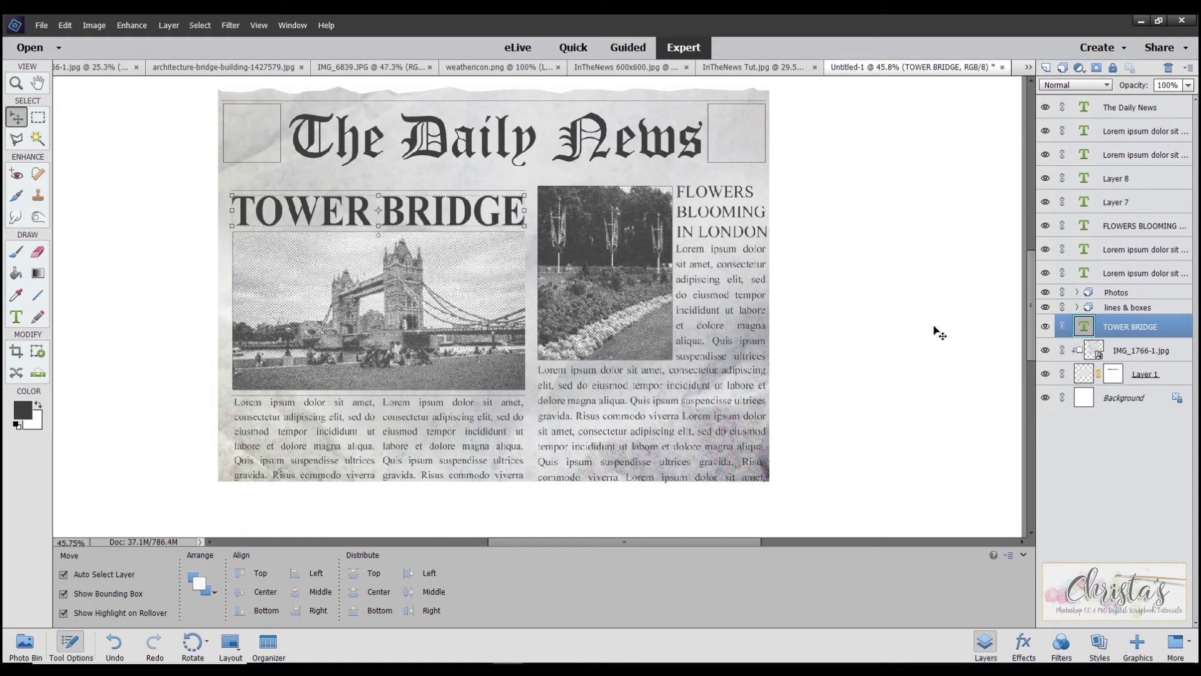
Open the finished example InTheNews Tut.jpg and examine its headline and the date, volume and price line under the masthead
scroll(940, 333, up, 2)
scroll(937, 332, down, 1)
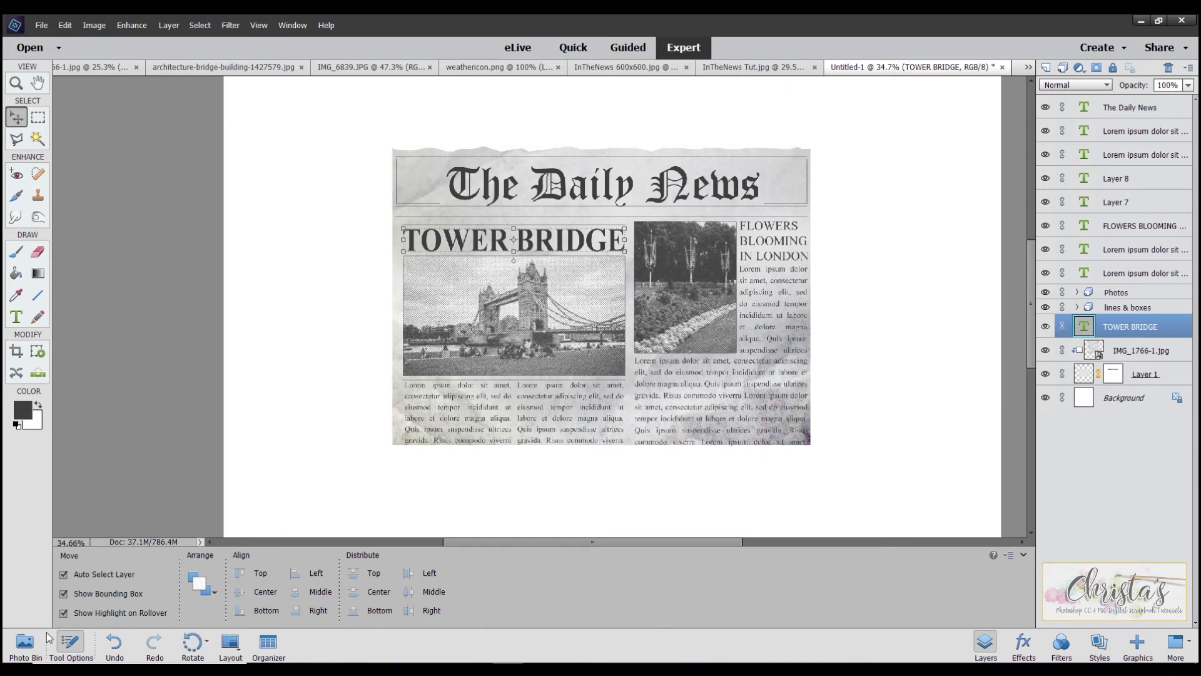
click(24, 643)
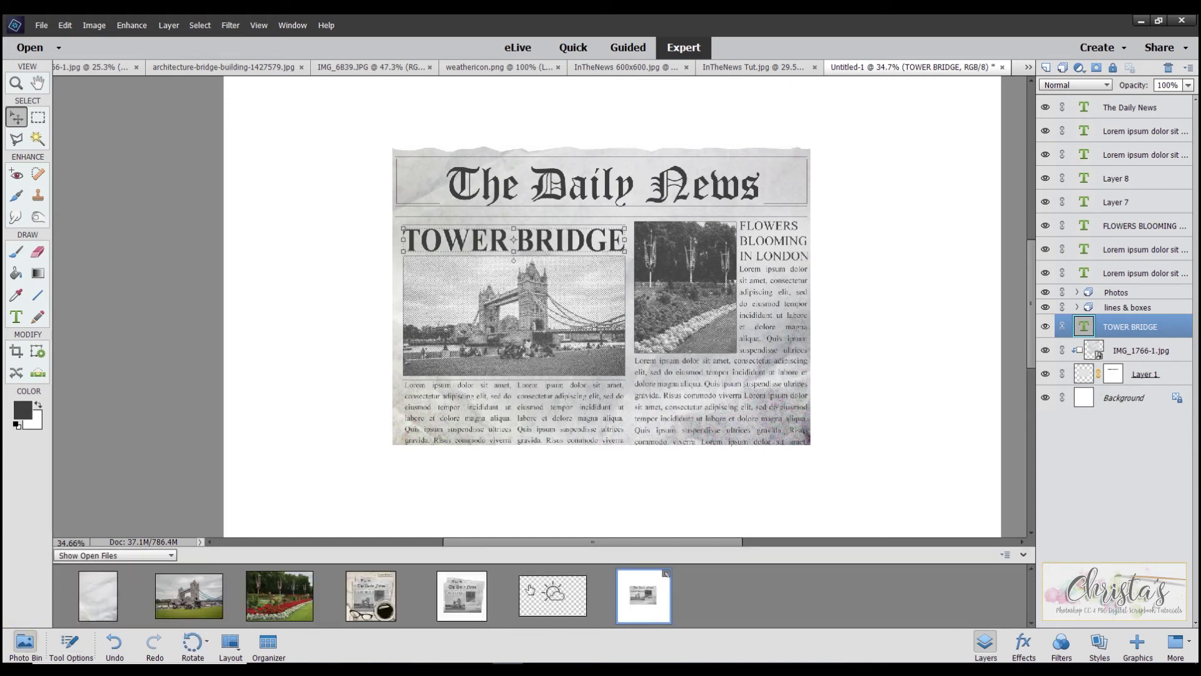
click(461, 604)
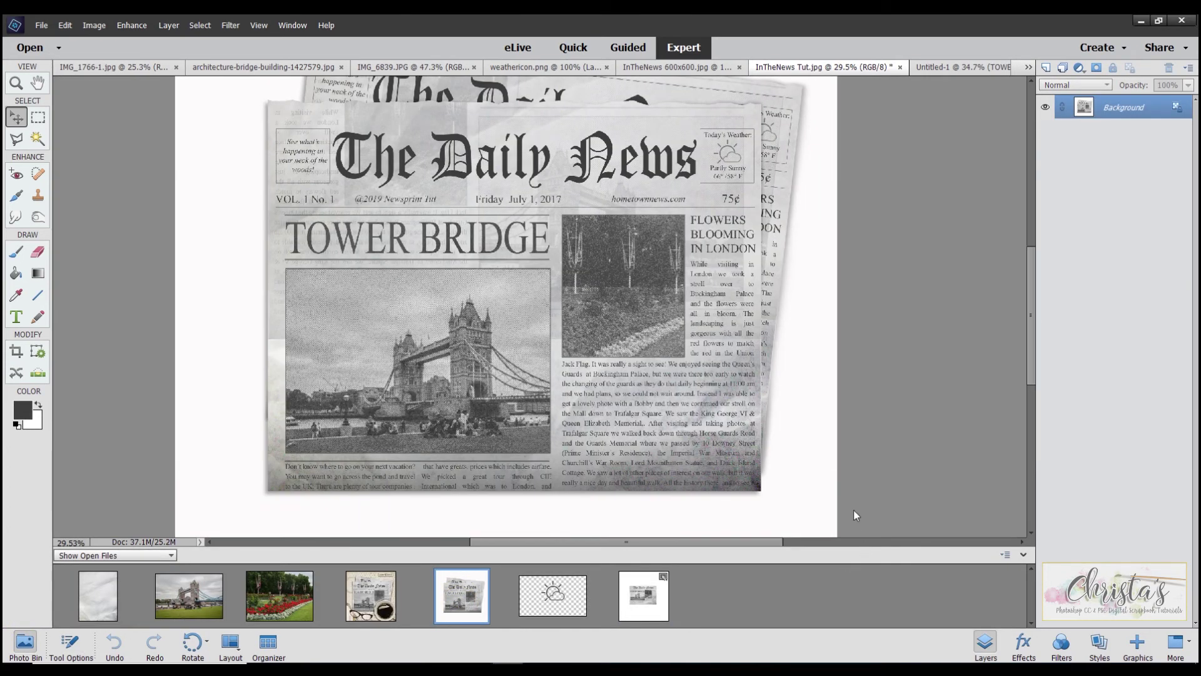
scroll(786, 363, up, 2)
scroll(783, 366, up, 1)
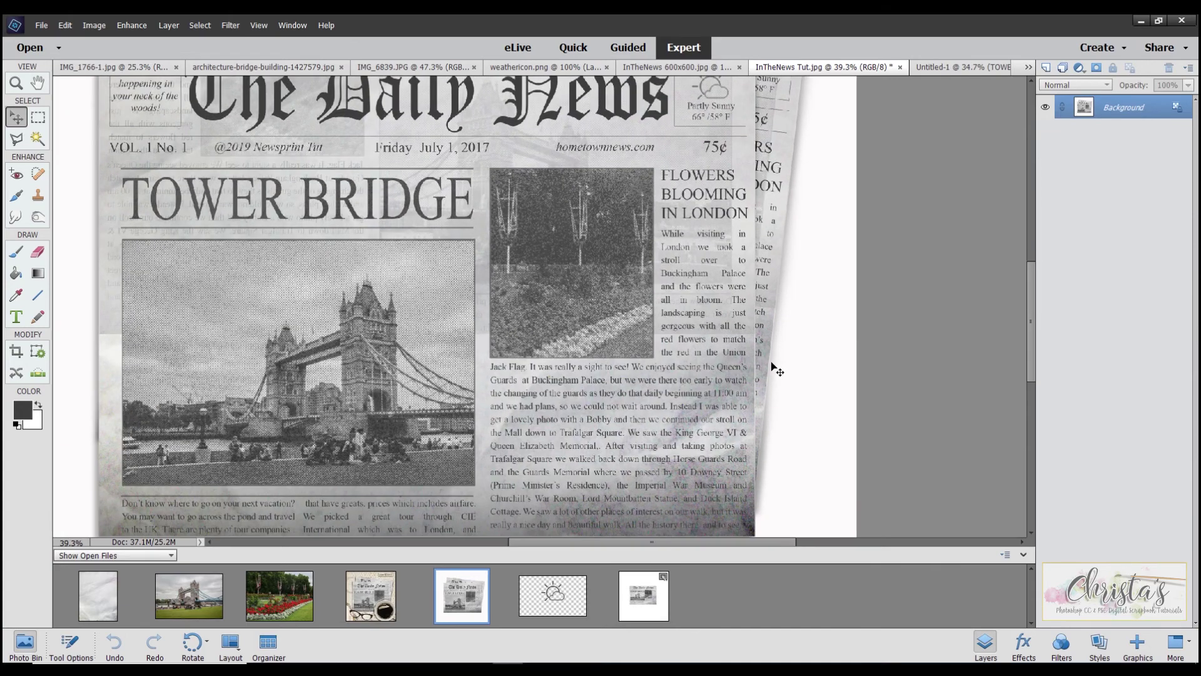
drag(749, 544, 714, 542)
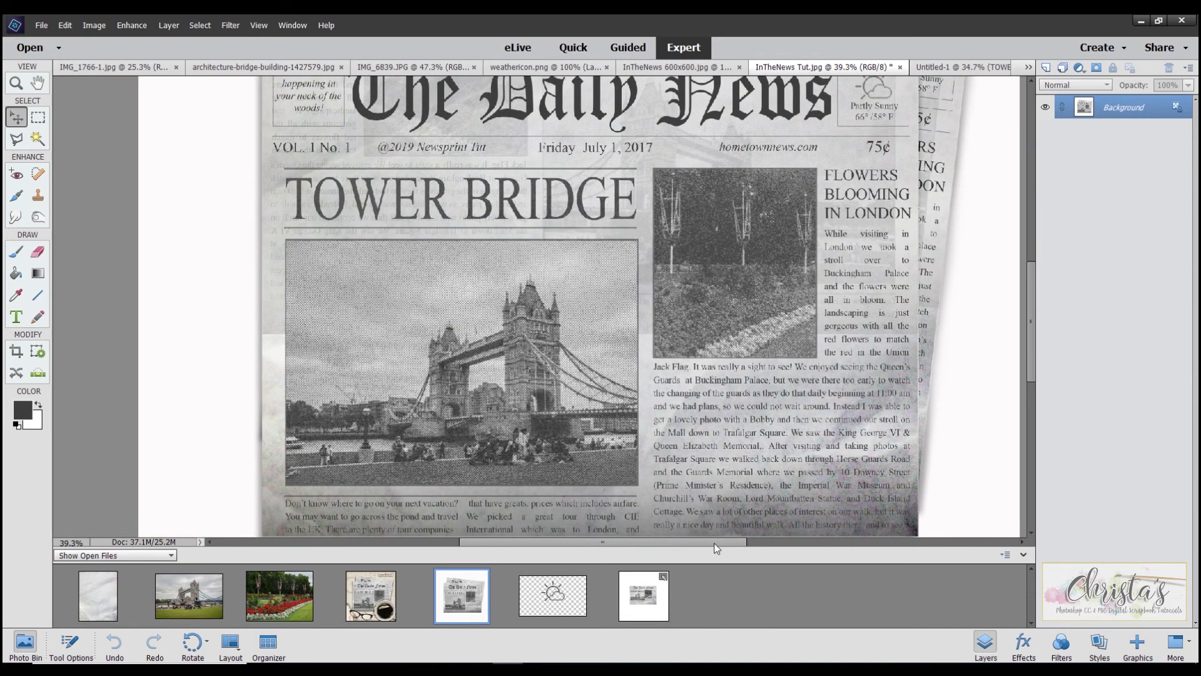
scroll(732, 341, up, 2)
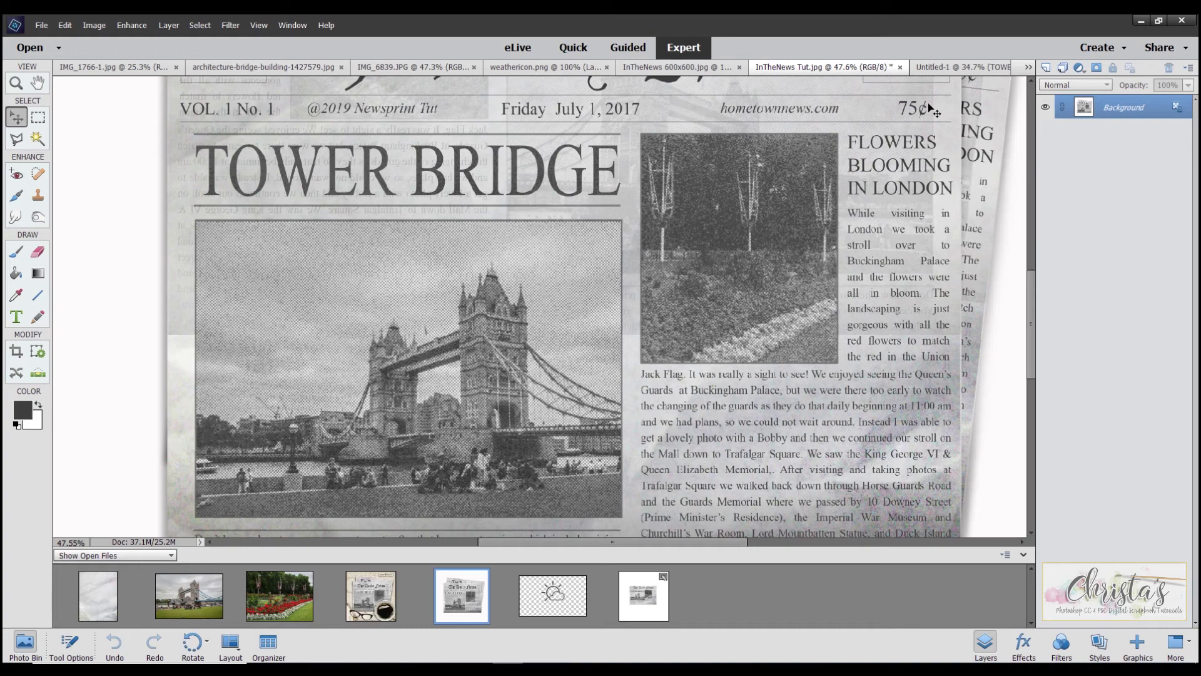
scroll(934, 110, up, 2)
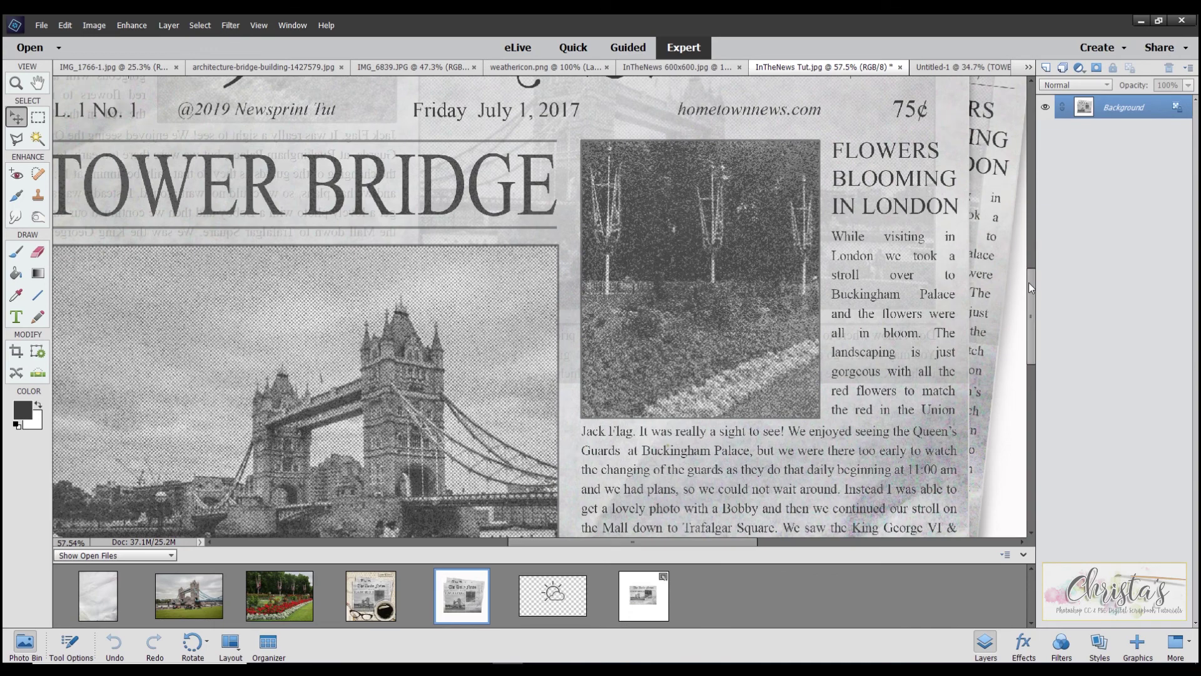
Examine the masthead's side boxes and the faint reversed print showing through the paper in the finished example
drag(1037, 280, 1025, 226)
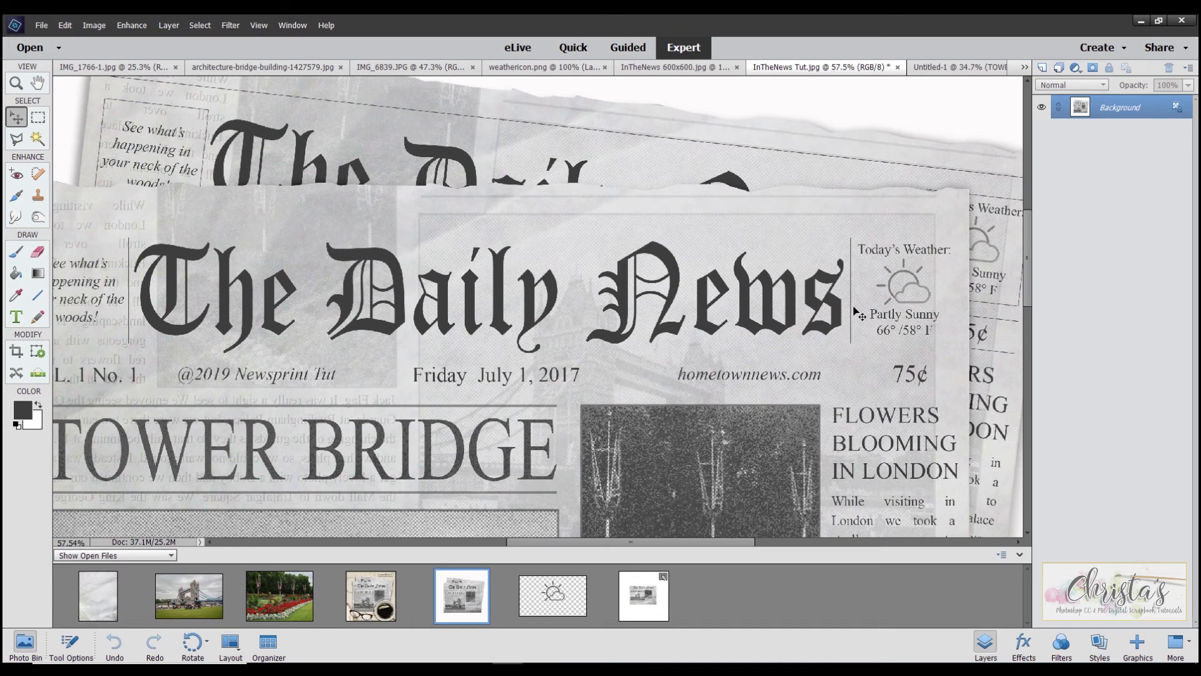
drag(716, 543, 613, 543)
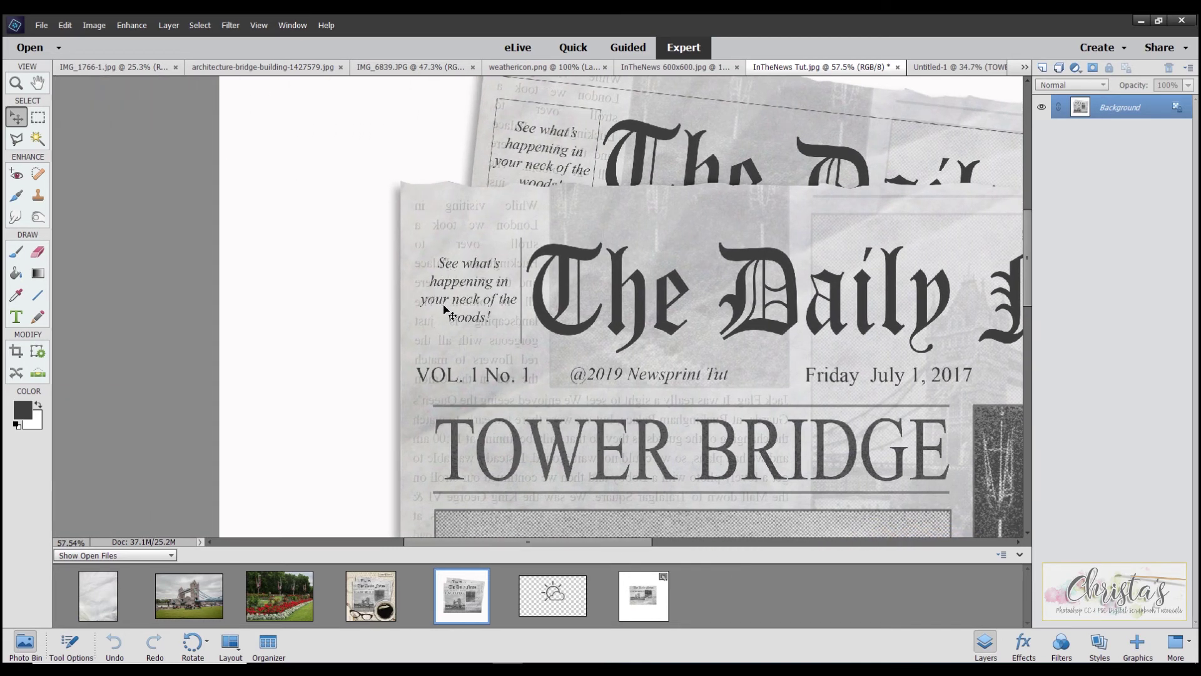
scroll(476, 316, up, 1)
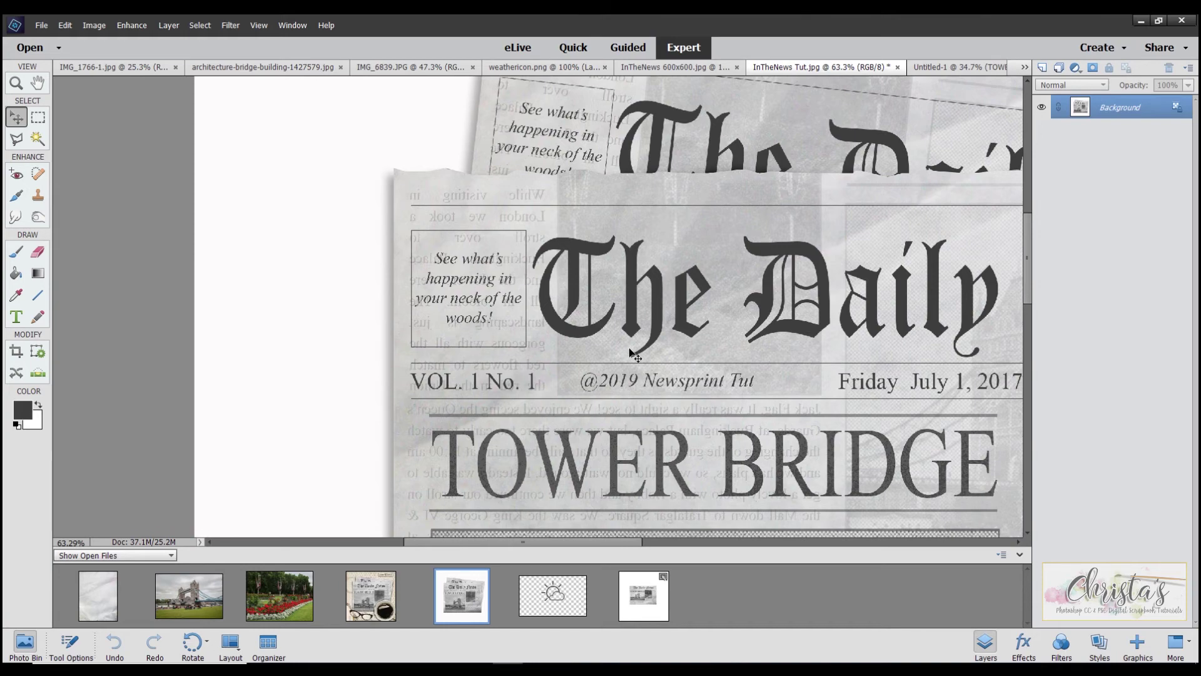
scroll(626, 319, down, 5)
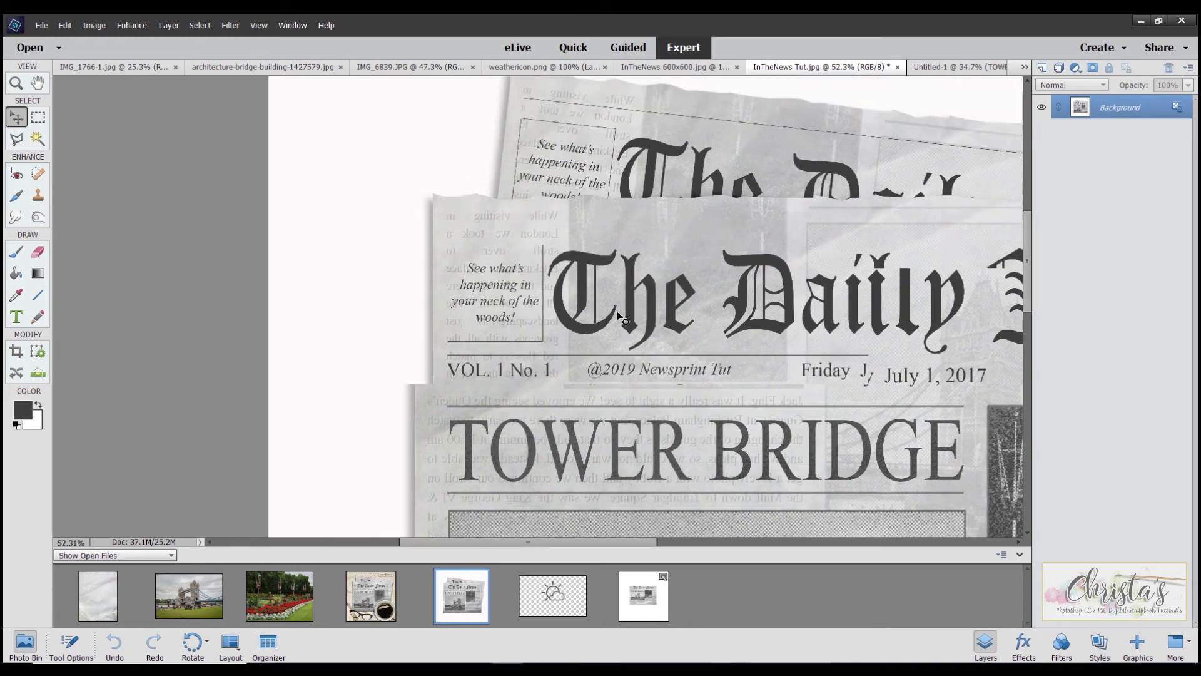
scroll(669, 341, down, 1)
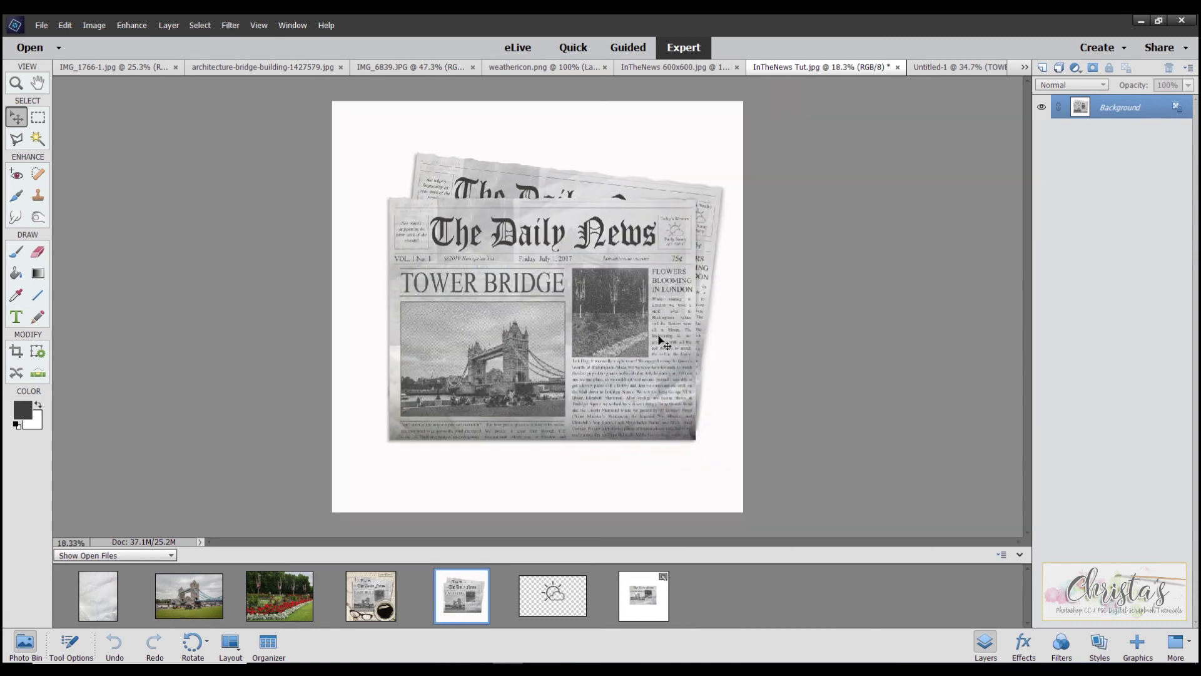
scroll(657, 343, up, 2)
scroll(649, 338, up, 1)
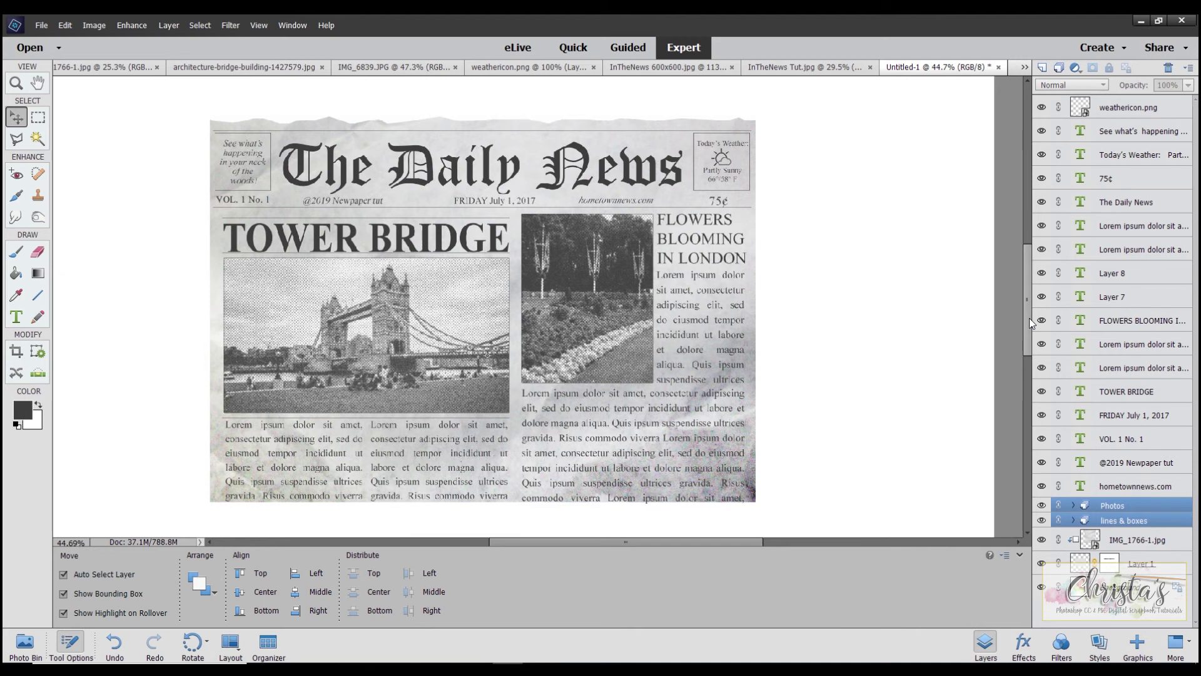
In Untitled-1, group every layer from hometownnews.com up to weathericon.png and name the group "text"
click(1110, 490)
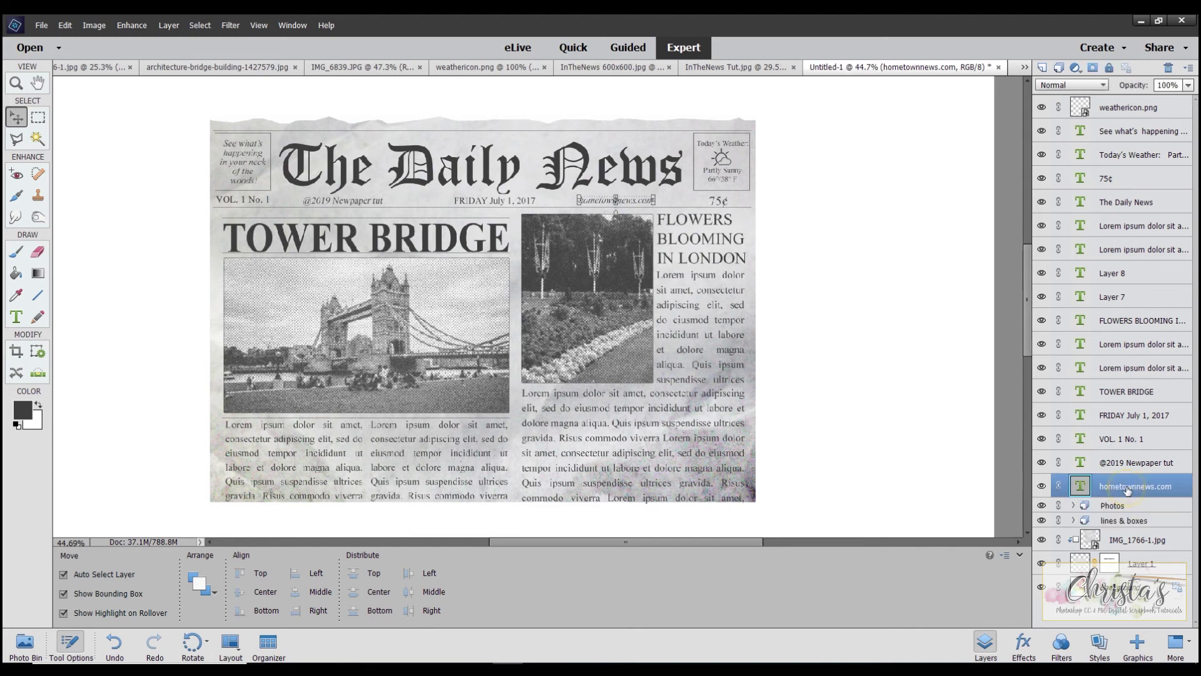
shift+click(1113, 110)
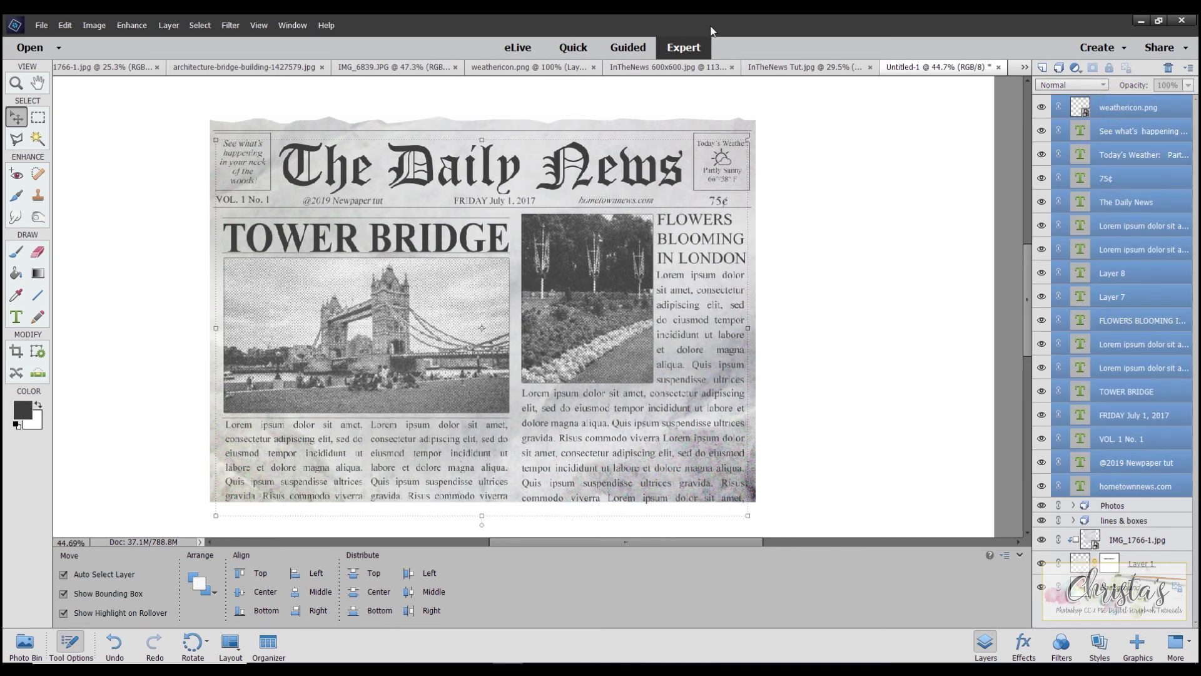
click(169, 25)
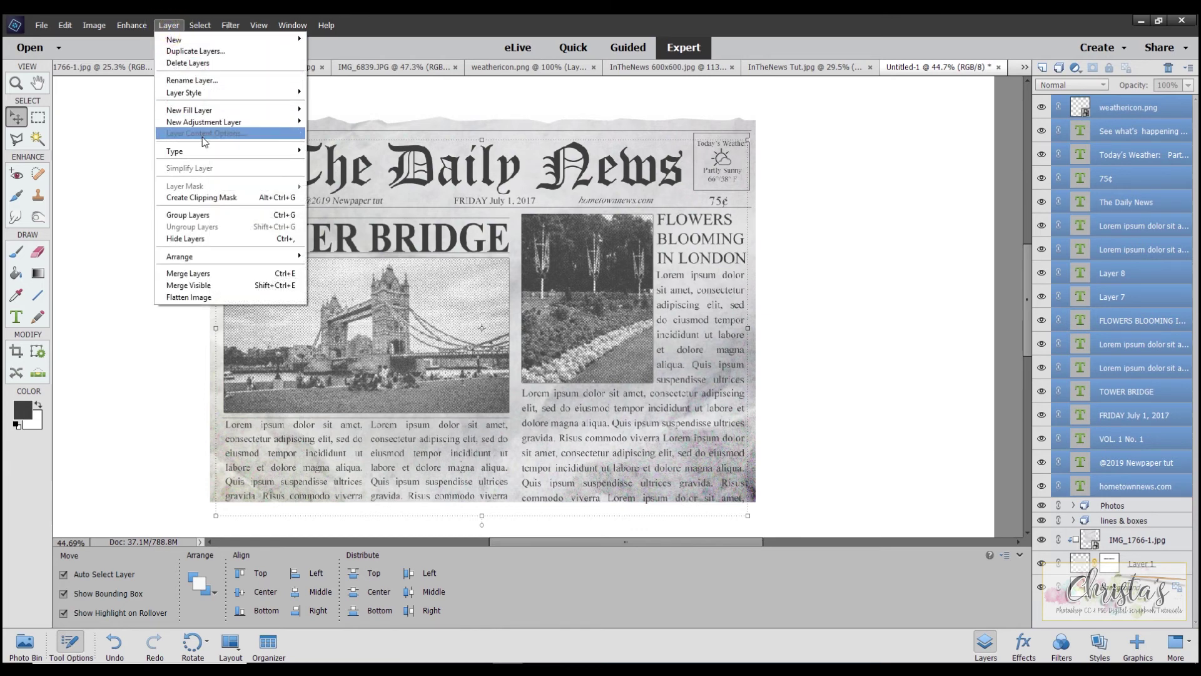
click(217, 216)
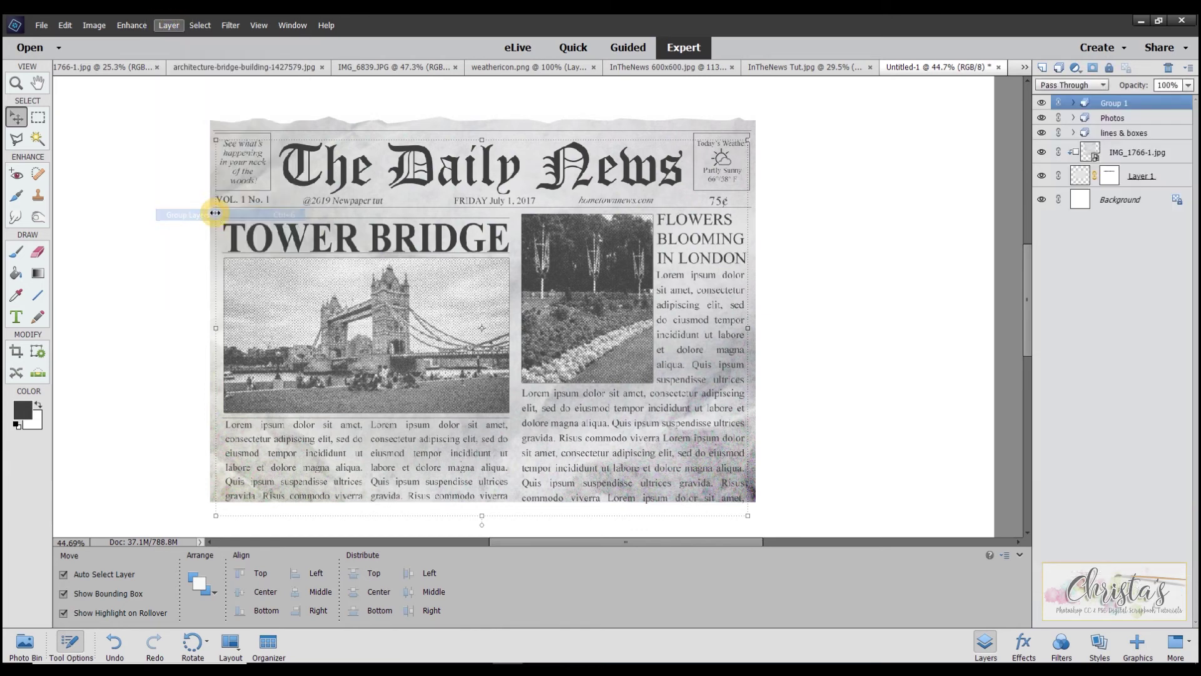
double_click(1114, 103)
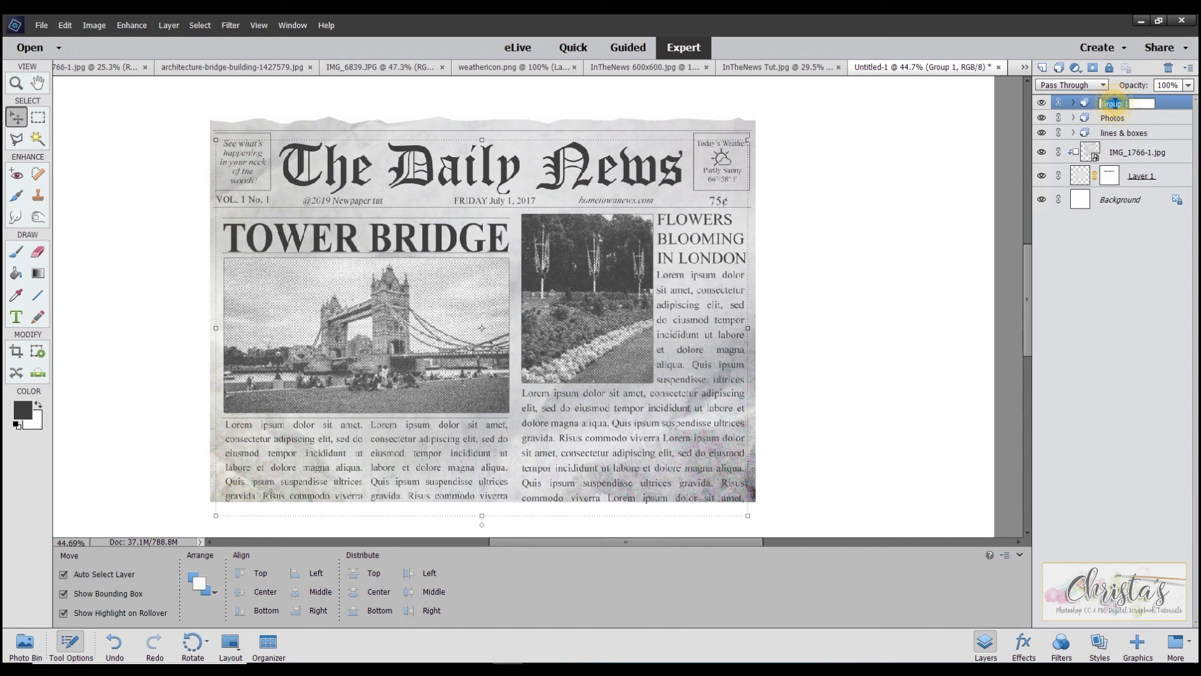
text(text)
click(1102, 234)
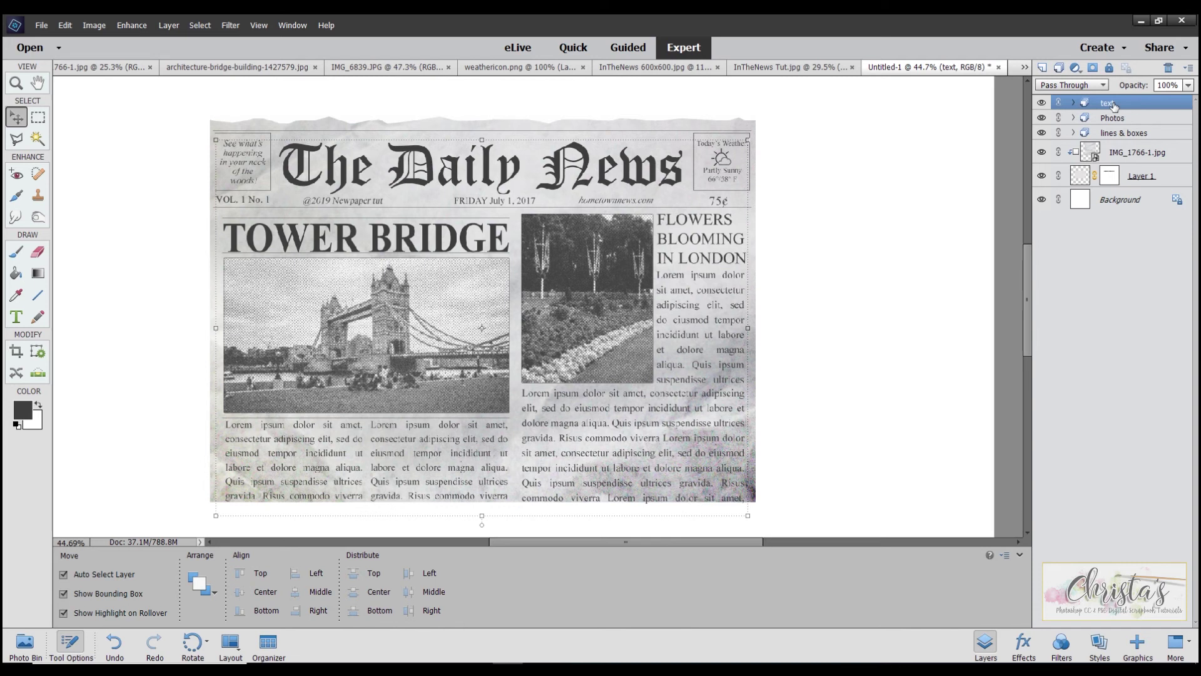
Hide the white Background and stamp all visible layers into a new merged layer above the text group
click(1042, 200)
click(1120, 105)
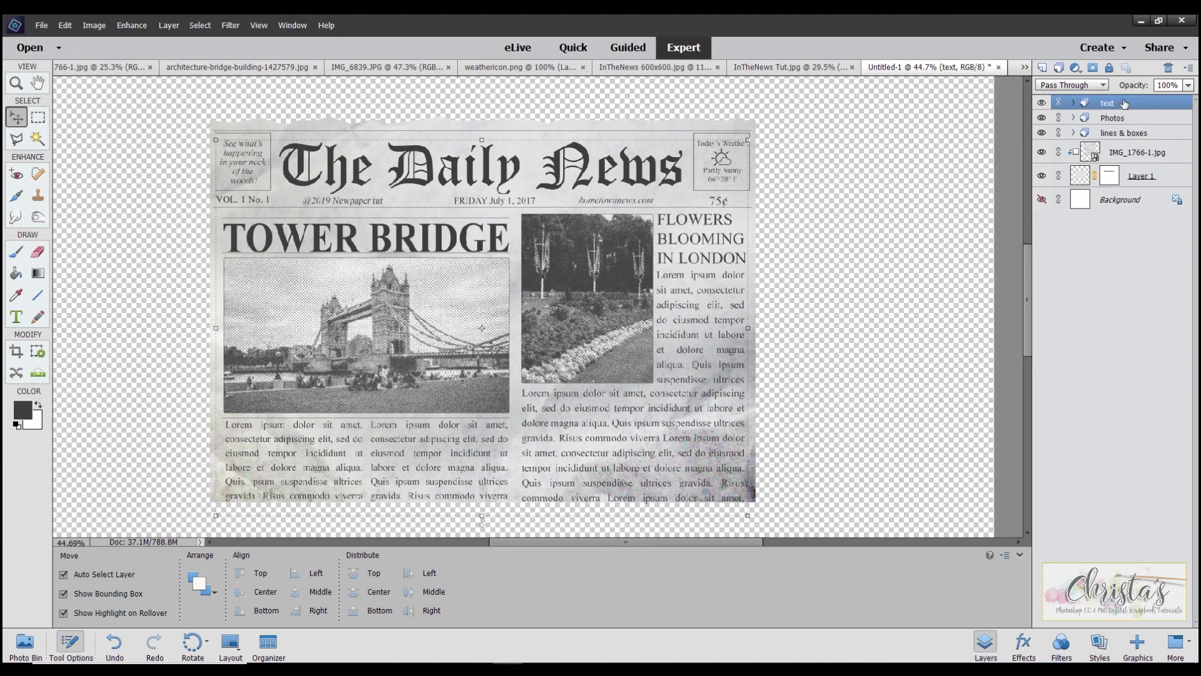
key(ctrl)
key(ctrl+alt+shift+e)
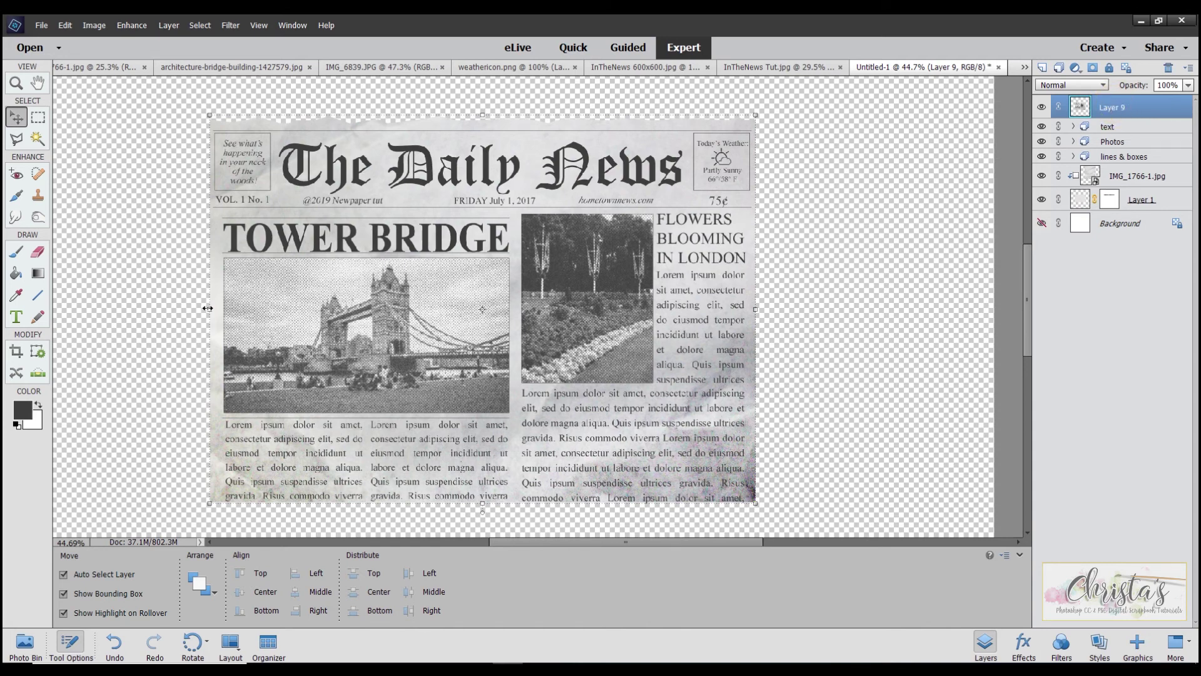
Mirror the merged newspaper layer horizontally to -100.36% width and place it back over the original page
drag(212, 308, 884, 358)
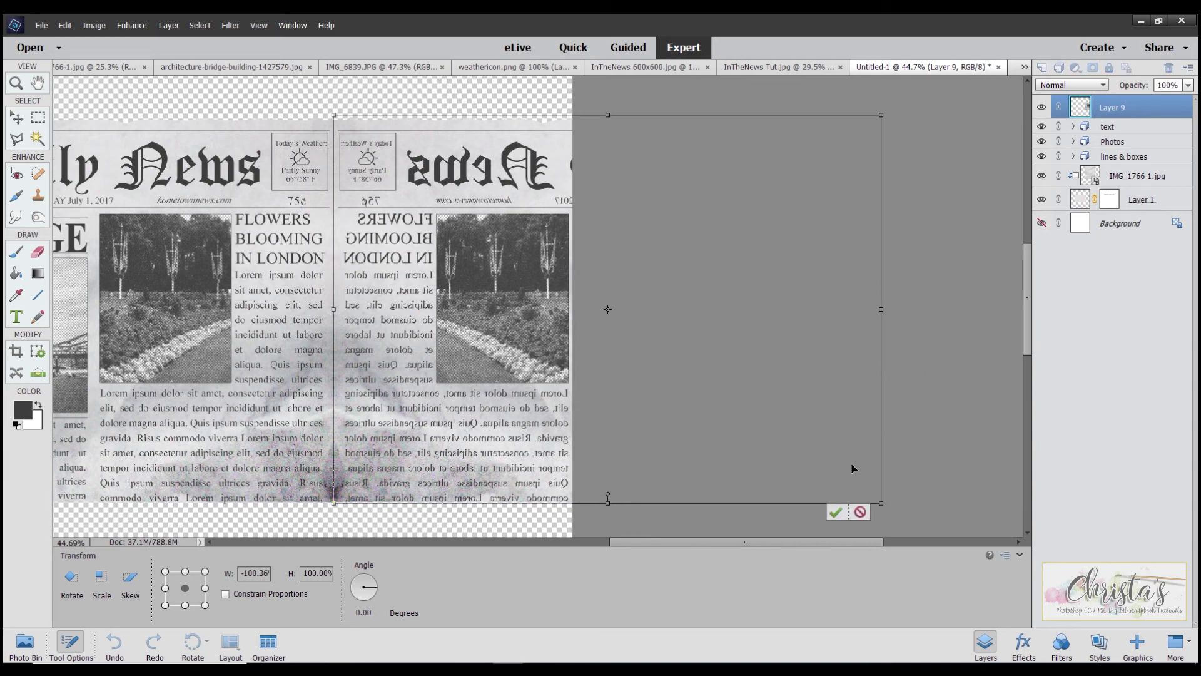
click(835, 513)
drag(811, 542, 668, 540)
drag(959, 432, 417, 435)
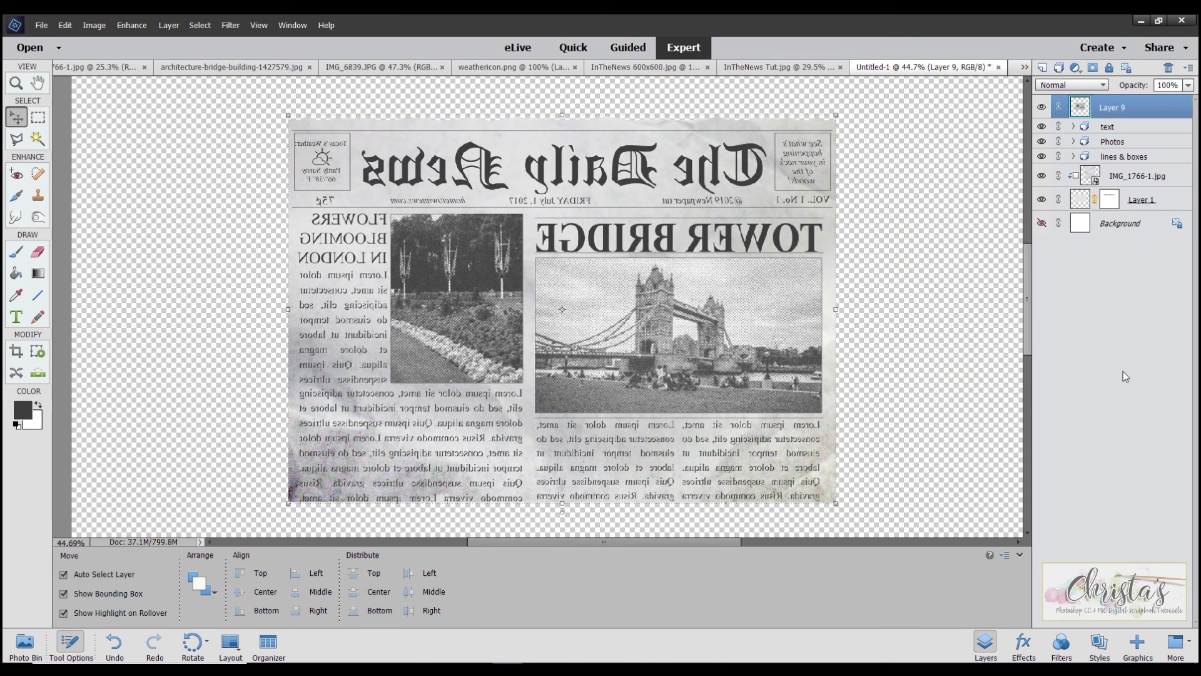
Move the mirrored layer between the "lines & boxes" group and IMG_1766-1.jpg, and clip it to the paper shape
drag(1132, 109, 1120, 169)
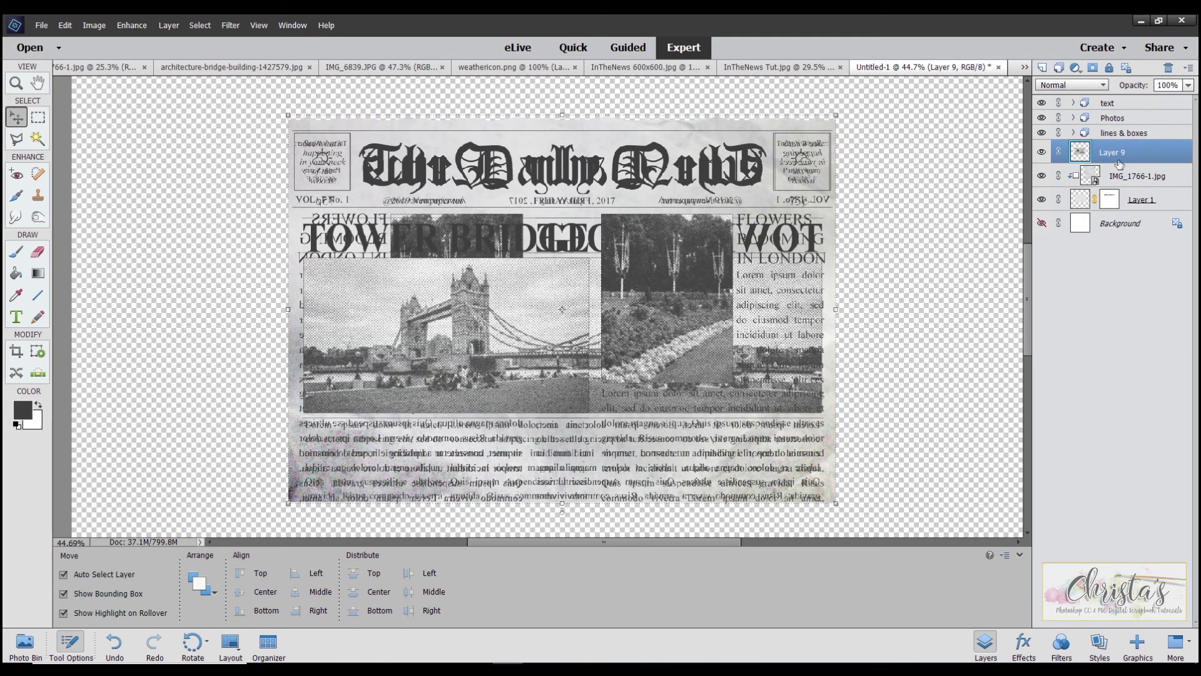
right_click(1145, 154)
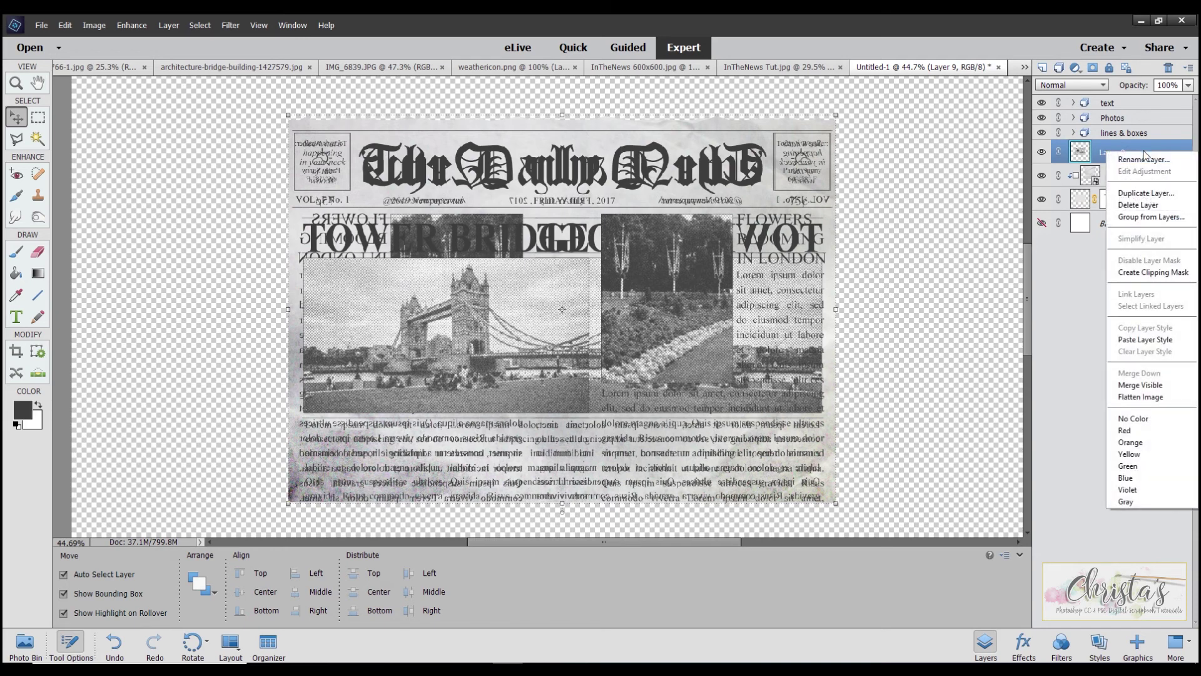
click(1136, 273)
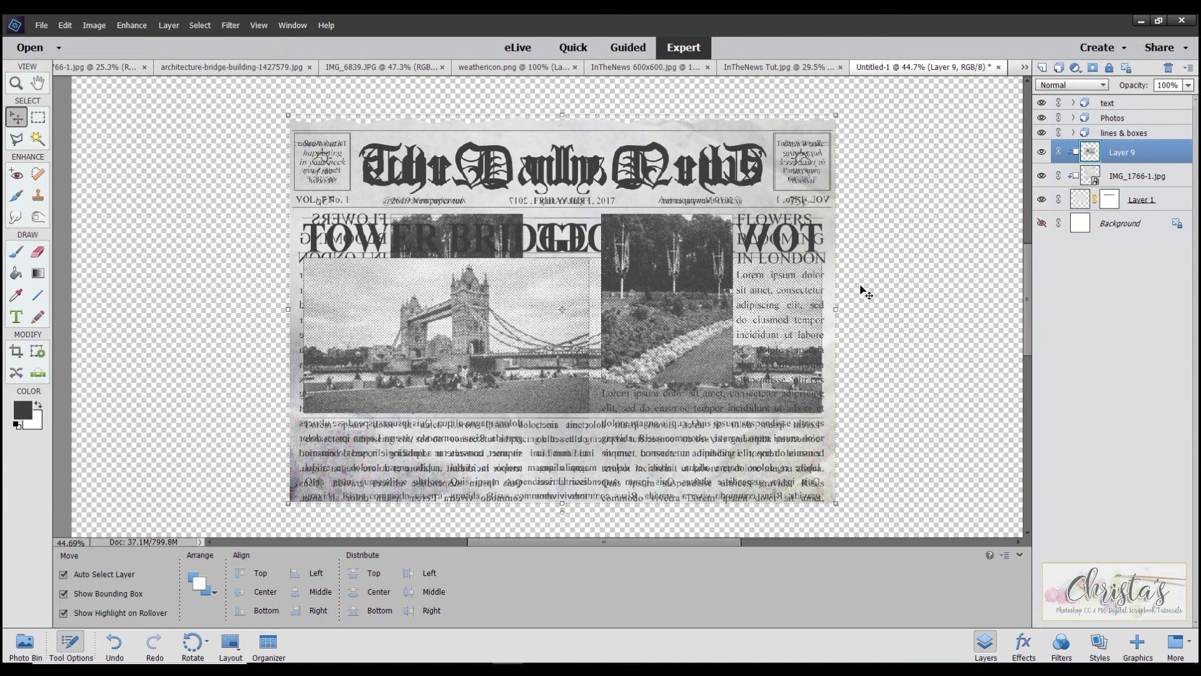
Nudge the mirrored newspaper layer straight up until its reversed masthead sits almost entirely beyond the paper's top edge
key(Up)
key(Up)
key(Up)
key(Up)
key(Up)
key(Up)
key(Up)
key(Up)
key(Up)
key(Up)
key(Up)
key(Up)
key(Up)
key(Up)
key(Up)
key(Up)
key(Up)
key(Up)
key(Up)
key(Up)
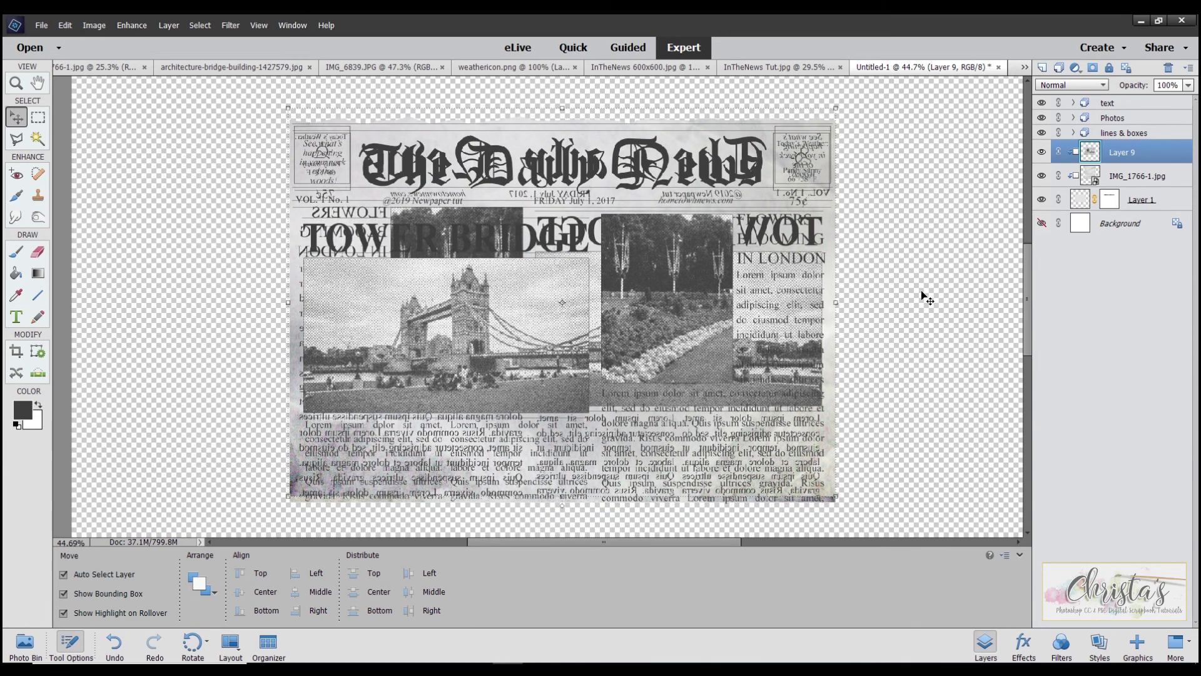
key(Up)
key(Up)
key(Up)
key(Up)
key(Up)
key(Up)
key(Up)
key(Up)
key(Up)
key(Up)
key(Up)
key(Up)
key(Up)
key(Up)
key(Up)
key(Up)
key(Up)
key(Up)
key(Up)
key(Up)
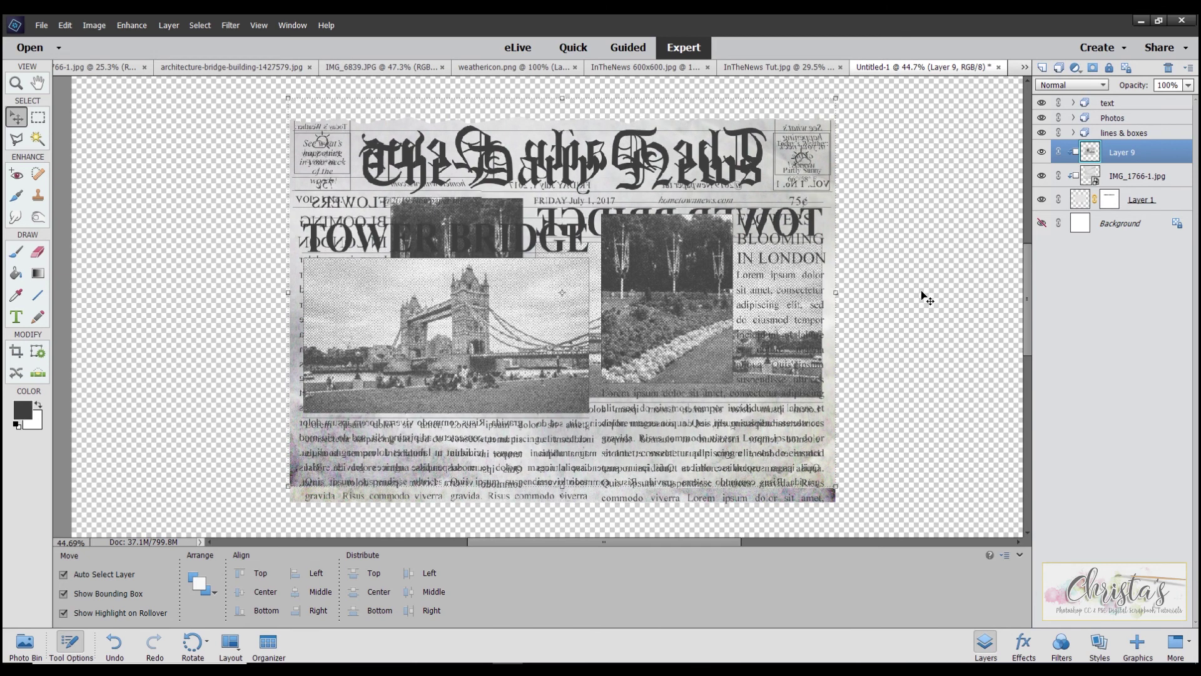
key(Up)
key(Up)
key(Up)
key(Up)
key(Up)
key(Up)
key(Up)
key(Up)
key(Up)
key(Up)
key(Up)
key(Up)
key(Up)
key(Up)
key(Up)
key(Up)
key(Up)
key(Up)
key(Up)
key(Up)
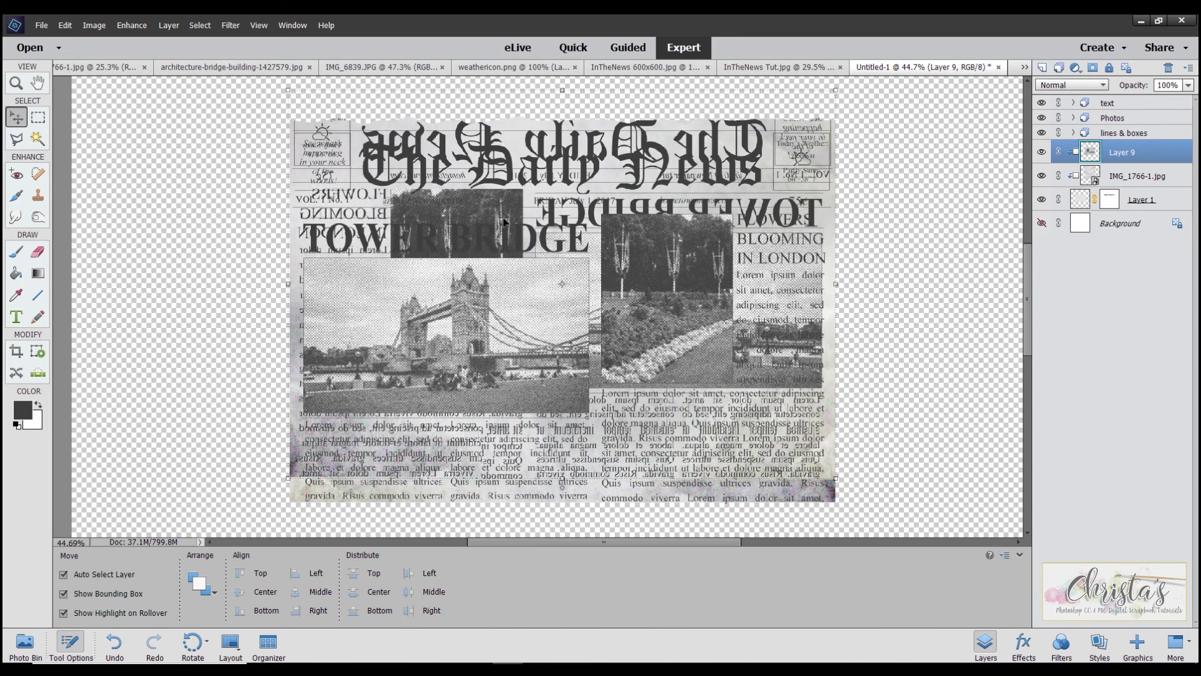
key(Up)
key(Up)
key(Up)
key(Up)
key(Up)
key(Up)
key(Up)
key(Up)
key(Up)
key(Up)
key(Up)
key(Up)
key(Up)
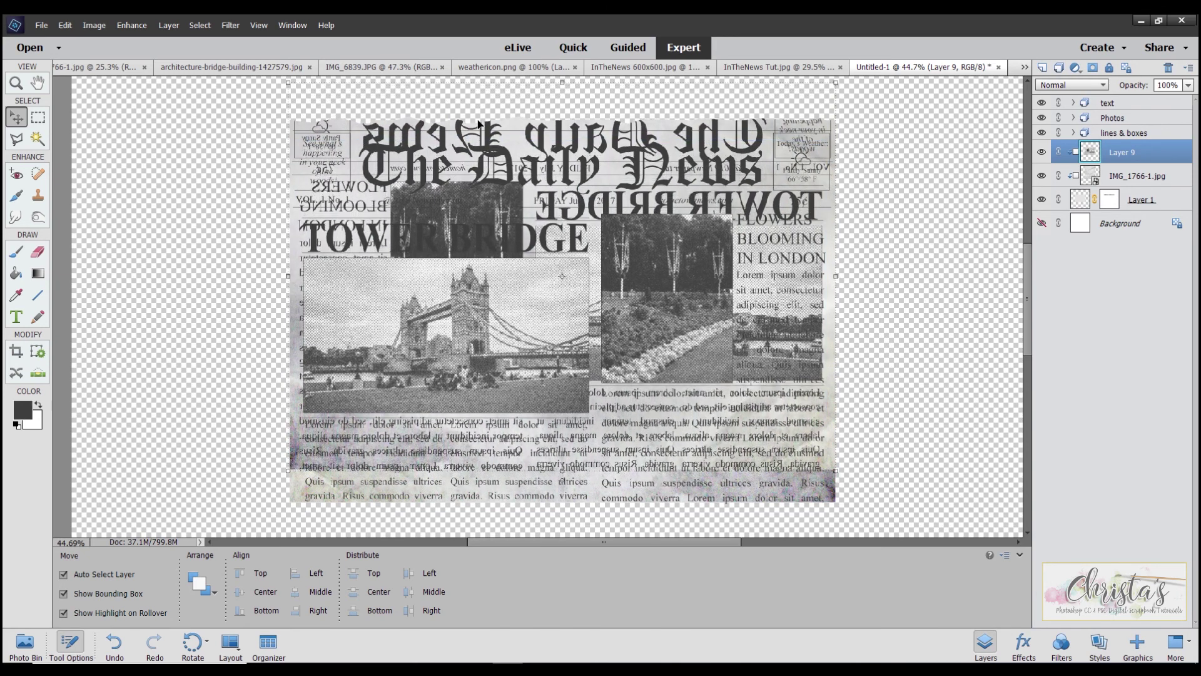
key(Up)
key(Up)
key(Up)
key(Up)
key(Up)
key(Up)
key(Up)
key(Up)
key(Up)
key(Up)
key(Up)
key(Up)
key(Up)
key(Up)
key(Up)
key(Up)
key(Up)
key(Up)
key(Up)
key(Up)
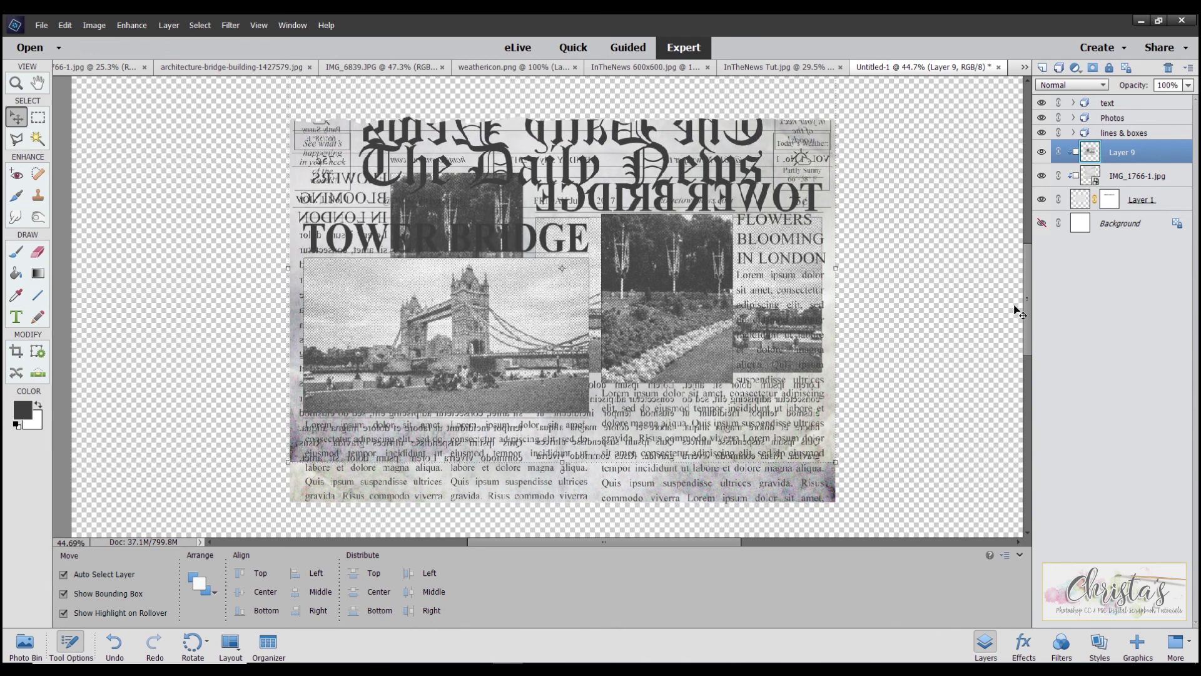
key(Up)
key(Up)
key(Up)
key(Up)
key(Up)
key(Up)
key(Up)
key(Up)
key(Up)
key(Up)
key(Up)
key(Up)
key(Up)
key(Up)
key(Up)
key(Up)
key(Up)
key(Up)
key(Up)
key(Up)
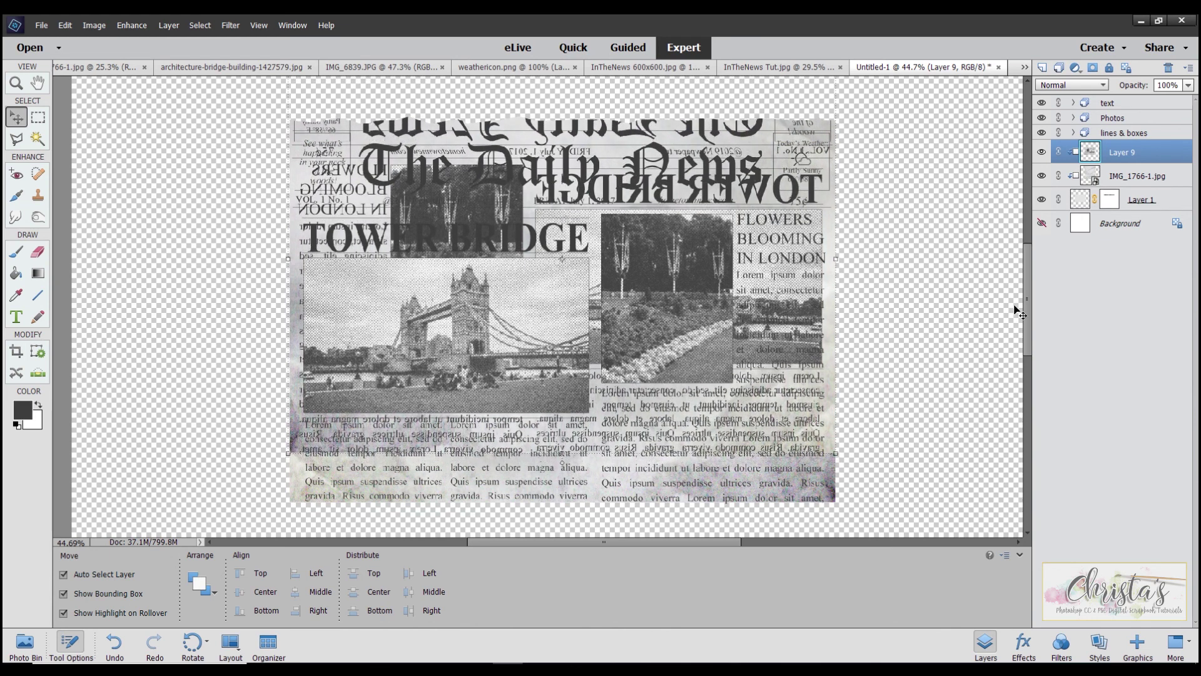
key(Up)
key(Up)
key(Up)
key(Up)
key(Up)
key(Up)
key(Up)
key(Up)
key(Up)
key(Up)
key(Up)
key(Up)
key(Up)
key(Up)
key(Up)
key(Up)
key(Up)
key(Up)
key(Up)
key(Up)
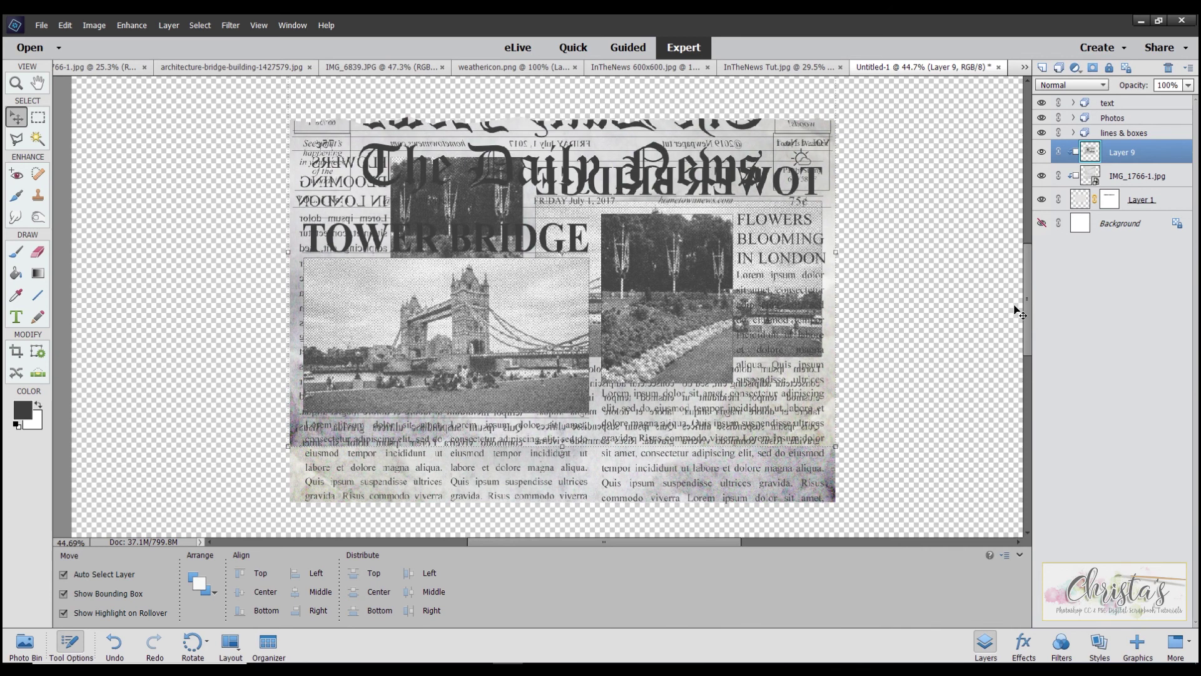
key(Up)
key(Up)
key(Up)
key(Up)
key(Up)
key(Up)
key(Up)
key(Up)
key(Up)
key(Up)
key(Up)
key(Up)
key(Up)
key(Up)
key(Up)
key(Up)
key(Up)
key(Up)
key(Up)
key(Up)
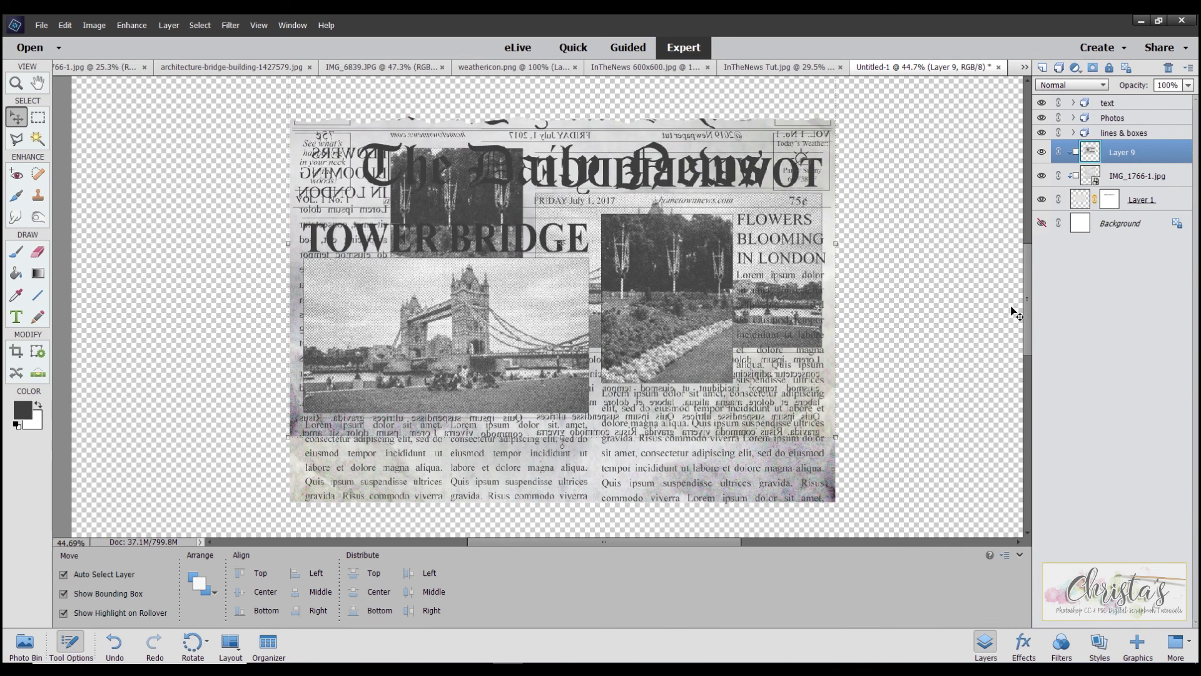
Nudge the mirrored newspaper layer further up until its reversed TOWER BRIDGE headline sits beyond the paper's top edge
key(Up)
key(Up)
key(Up)
key(Up)
key(Up)
key(Up)
key(Up)
key(Up)
key(Up)
key(Up)
key(Up)
key(Up)
key(Up)
key(Up)
key(Up)
key(Up)
key(Up)
key(Up)
key(Up)
key(Up)
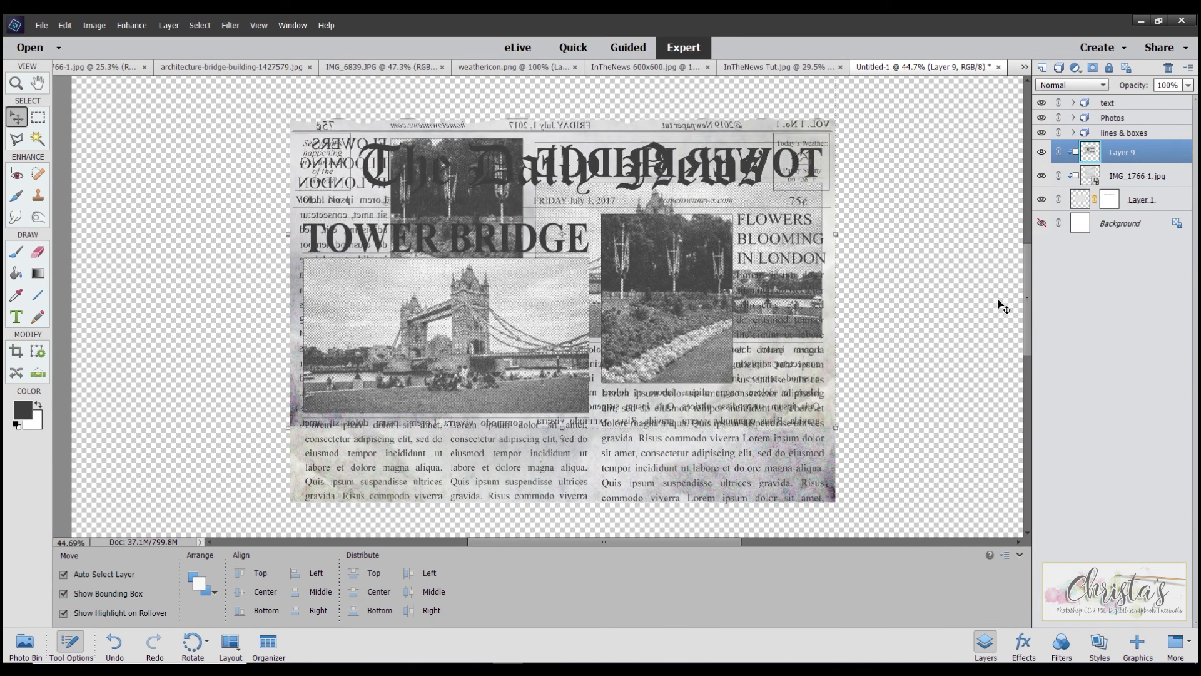
key(Up)
key(Up)
key(Up)
key(Up)
key(Up)
key(Up)
key(Up)
key(Up)
key(Up)
key(Up)
key(Up)
key(Up)
key(Up)
key(Up)
key(Up)
key(Up)
key(Up)
key(Up)
key(Up)
key(Up)
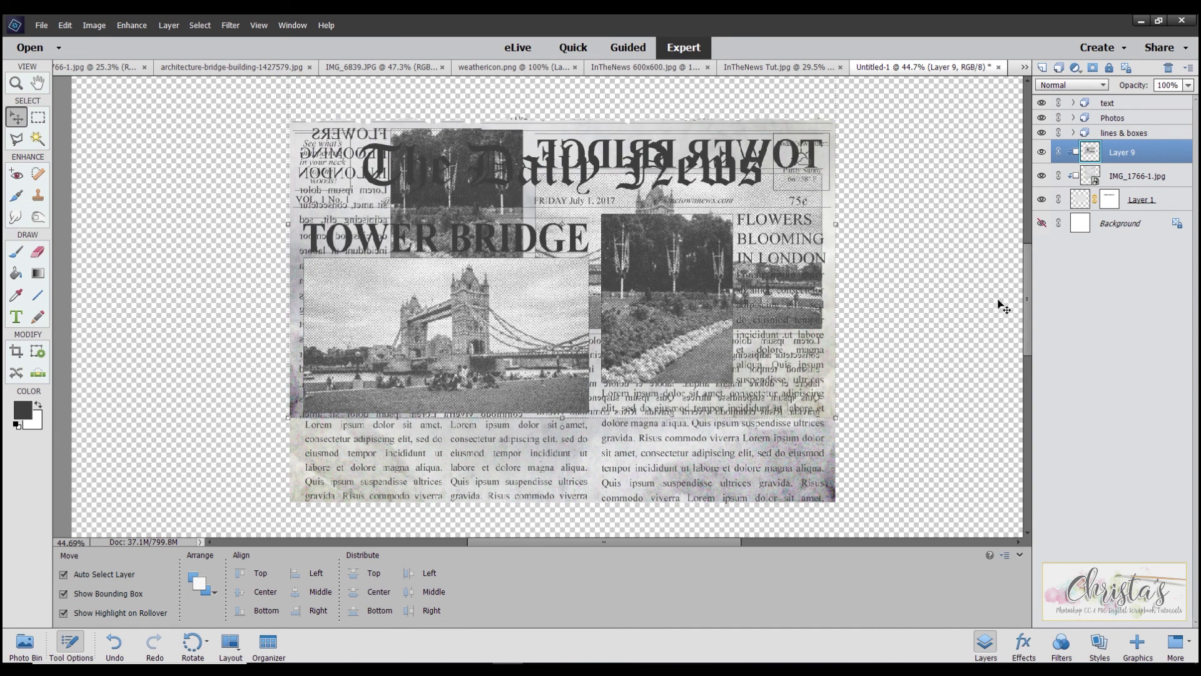
key(Up)
key(Up)
key(Up)
key(Up)
key(Up)
key(Up)
key(Up)
key(Up)
key(Up)
key(Up)
key(Up)
key(Up)
key(Up)
key(Up)
key(Up)
key(Up)
key(Up)
key(Up)
key(Up)
key(Up)
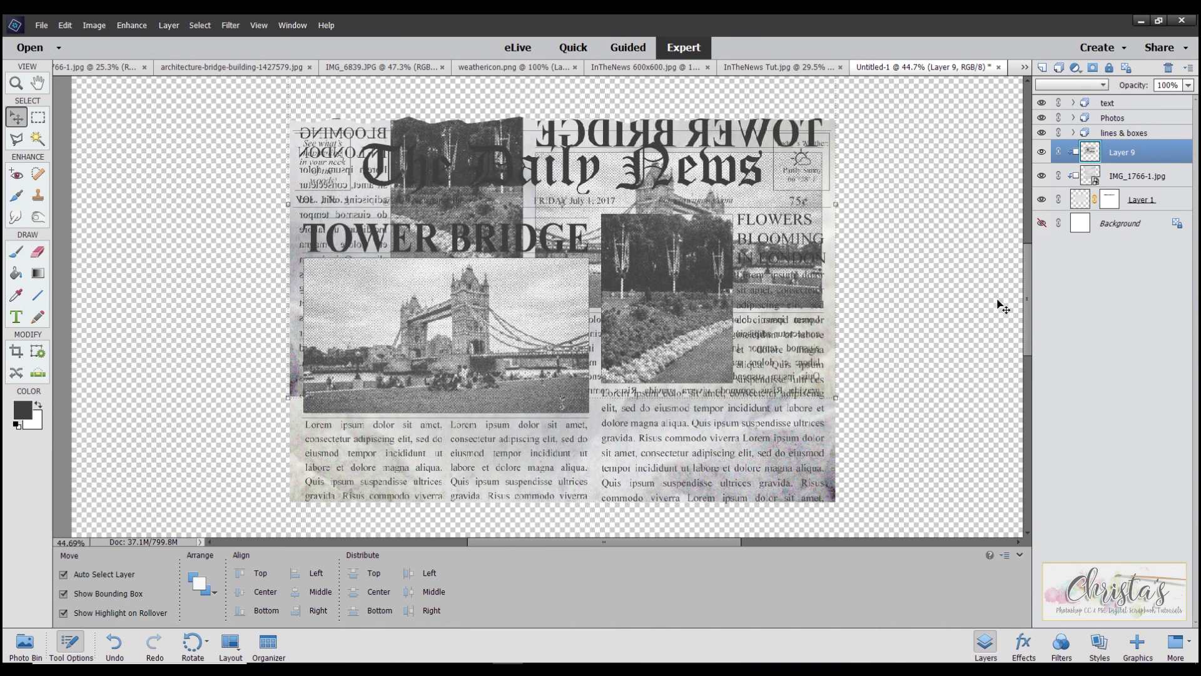
key(Up)
key(Up)
key(Up)
key(Up)
key(Up)
key(Up)
key(Up)
key(Up)
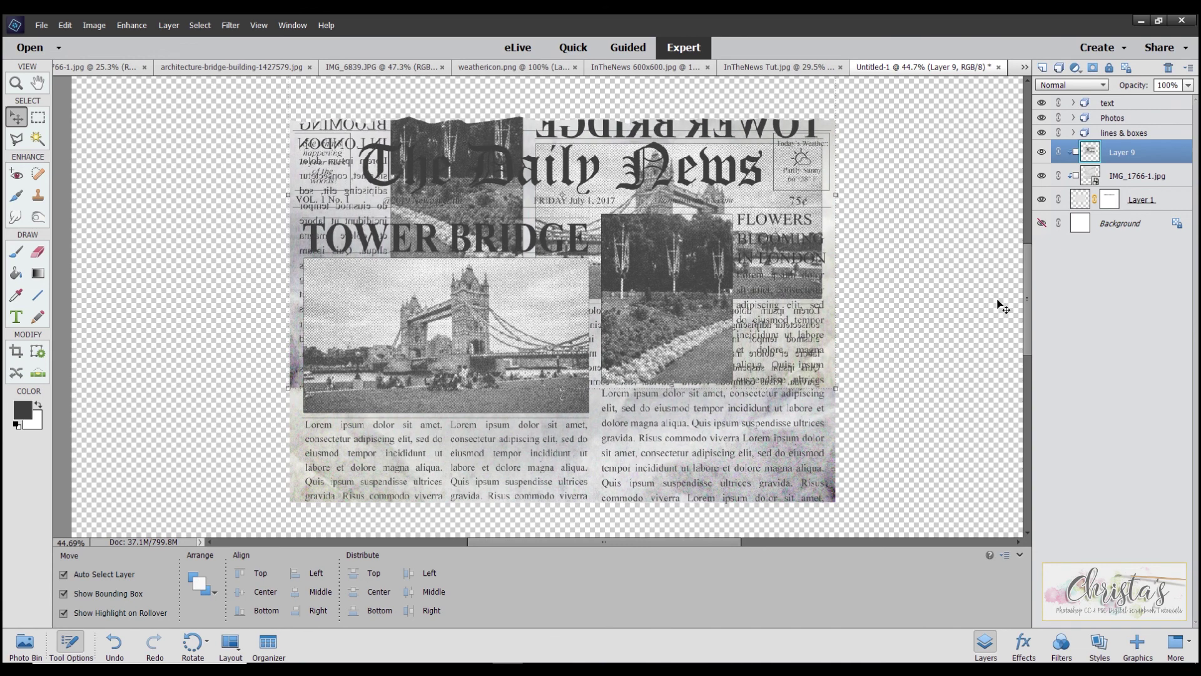
key(Up)
key(Up)
key(Up)
key(Up)
key(Up)
key(Up)
key(Up)
key(Up)
key(Up)
key(Up)
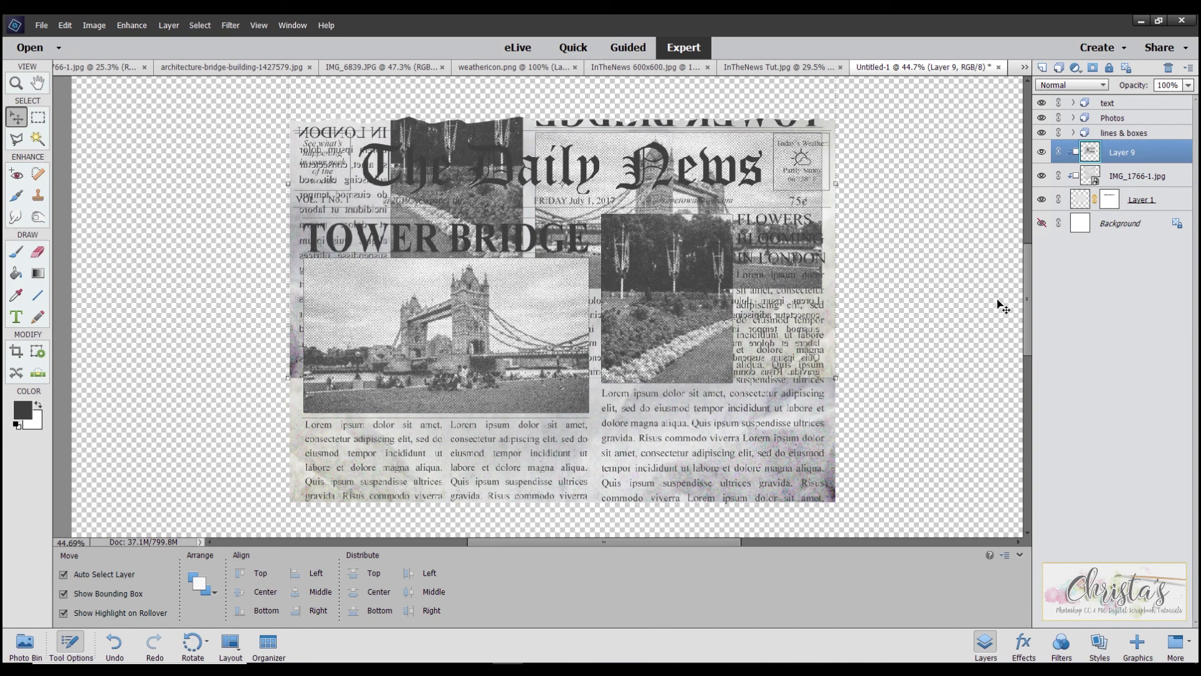
key(Up)
key(Up)
key(Up)
key(Up)
key(Up)
key(Up)
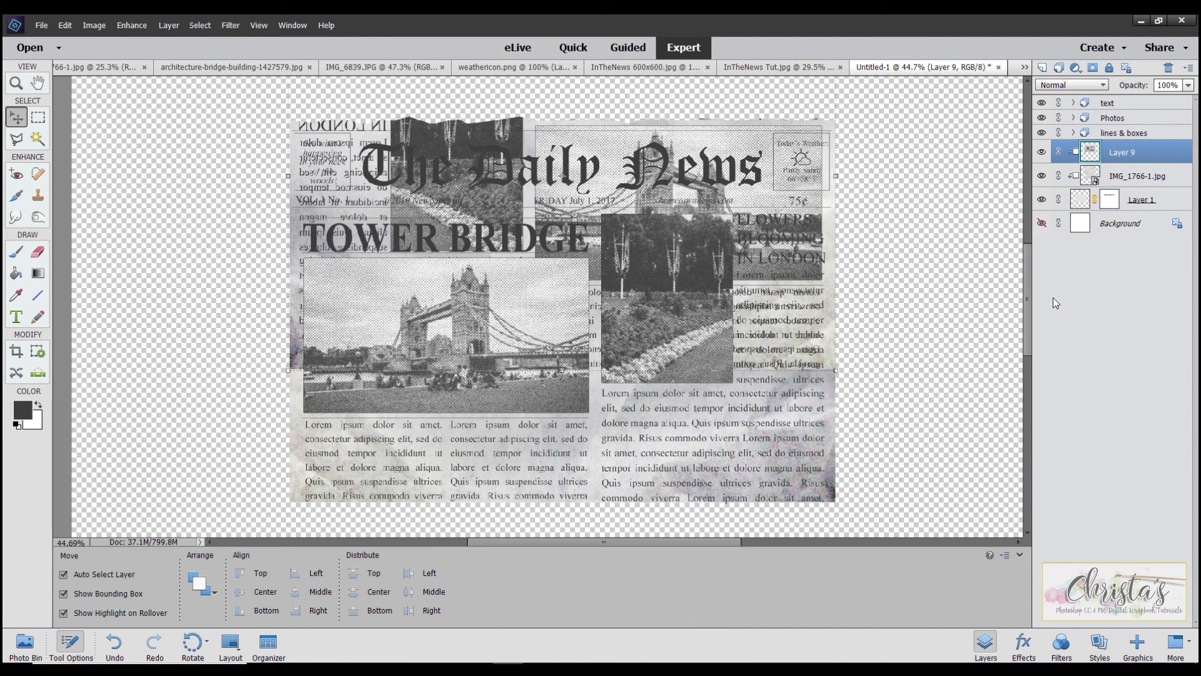
Set the mirrored newspaper layer's blend mode to Multiply and its opacity to 15%
click(1069, 84)
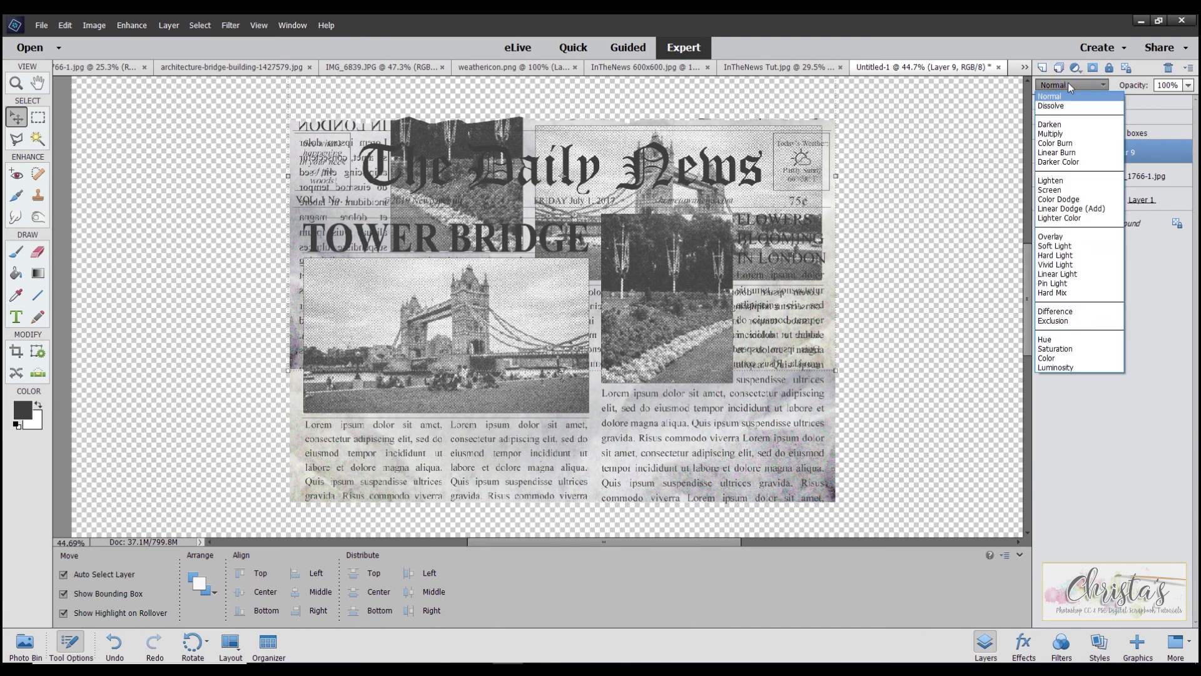
click(1063, 133)
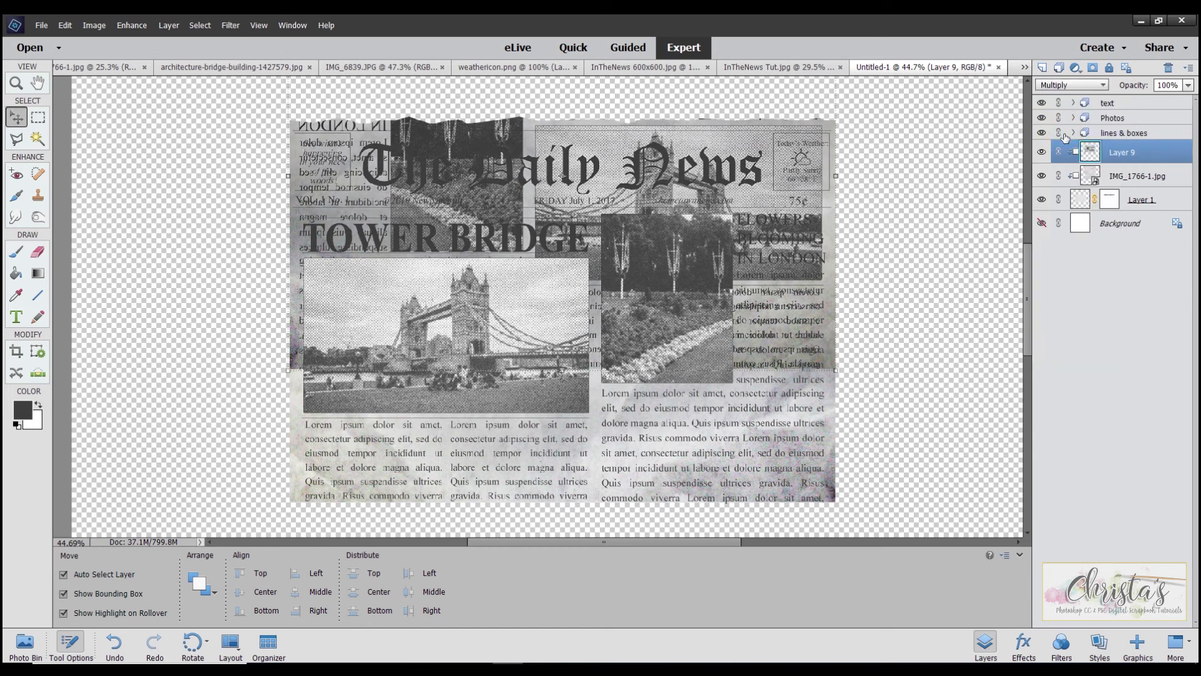
drag(1134, 85, 1081, 87)
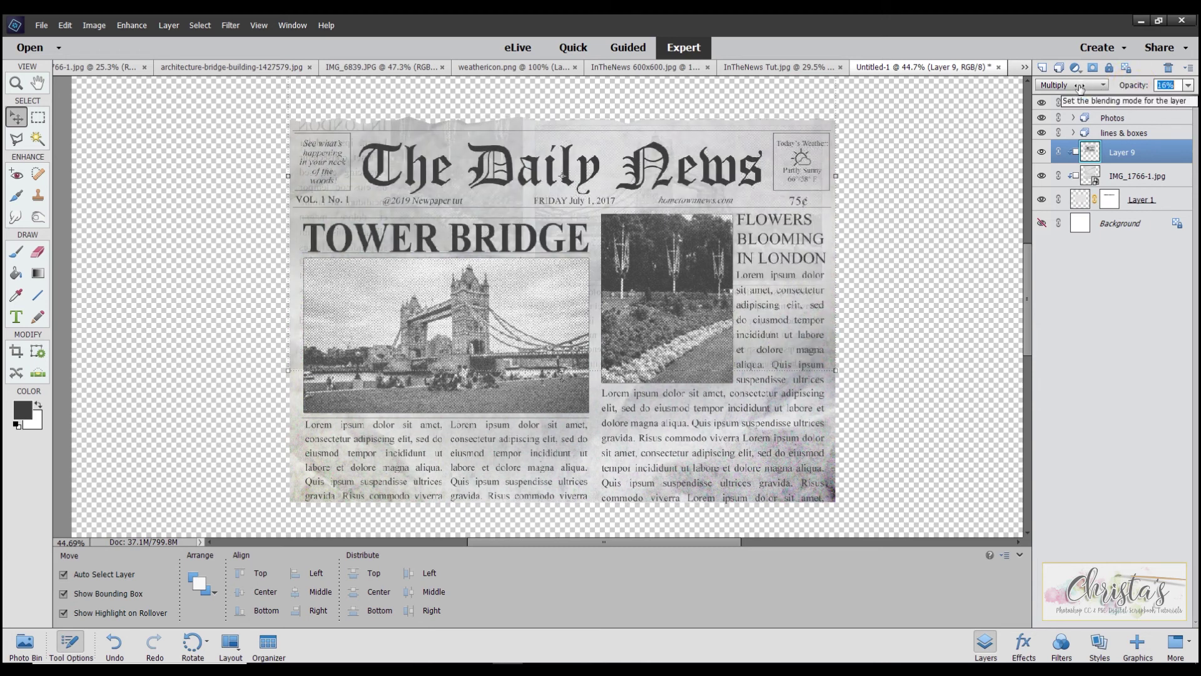
click(1166, 83)
key(Down)
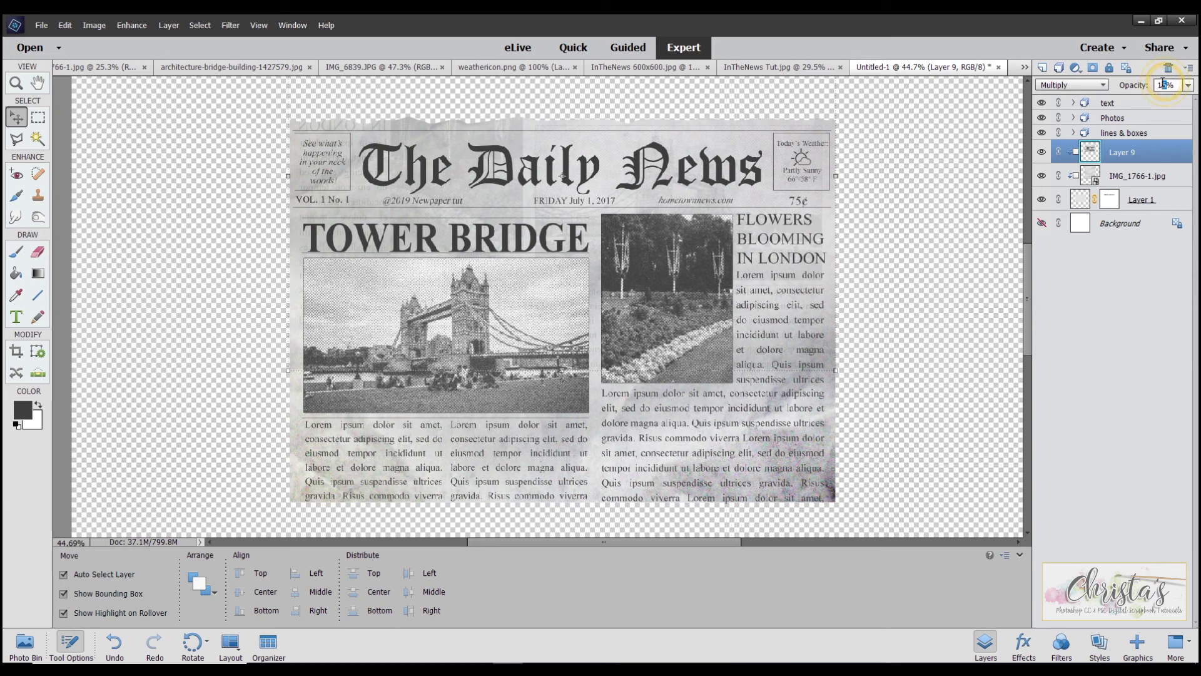
text(5)
Apply the Soft Edge drop shadow style to Layer 1, the paper shape
click(1137, 201)
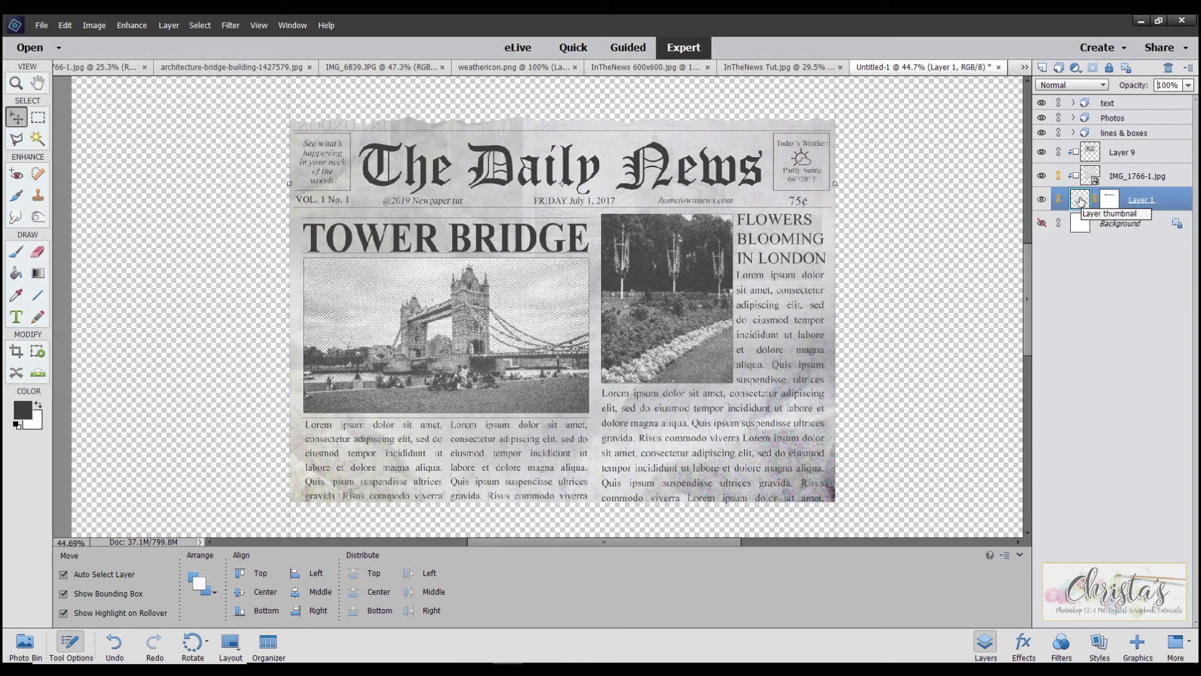
click(1100, 644)
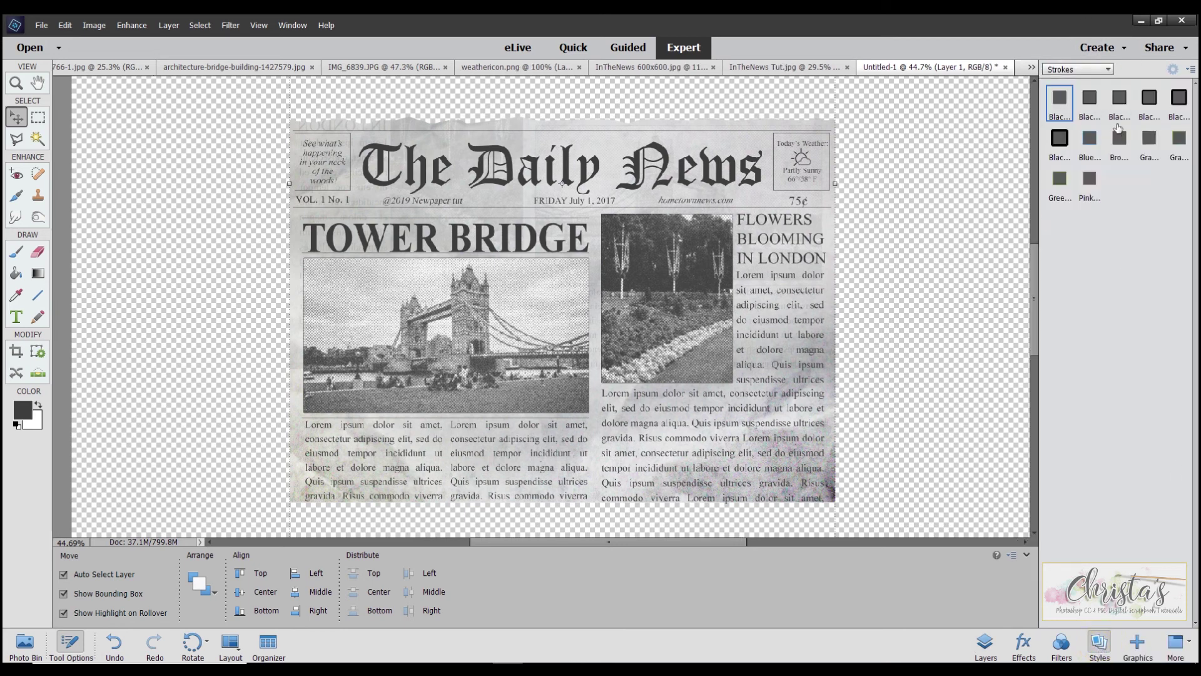
click(1109, 69)
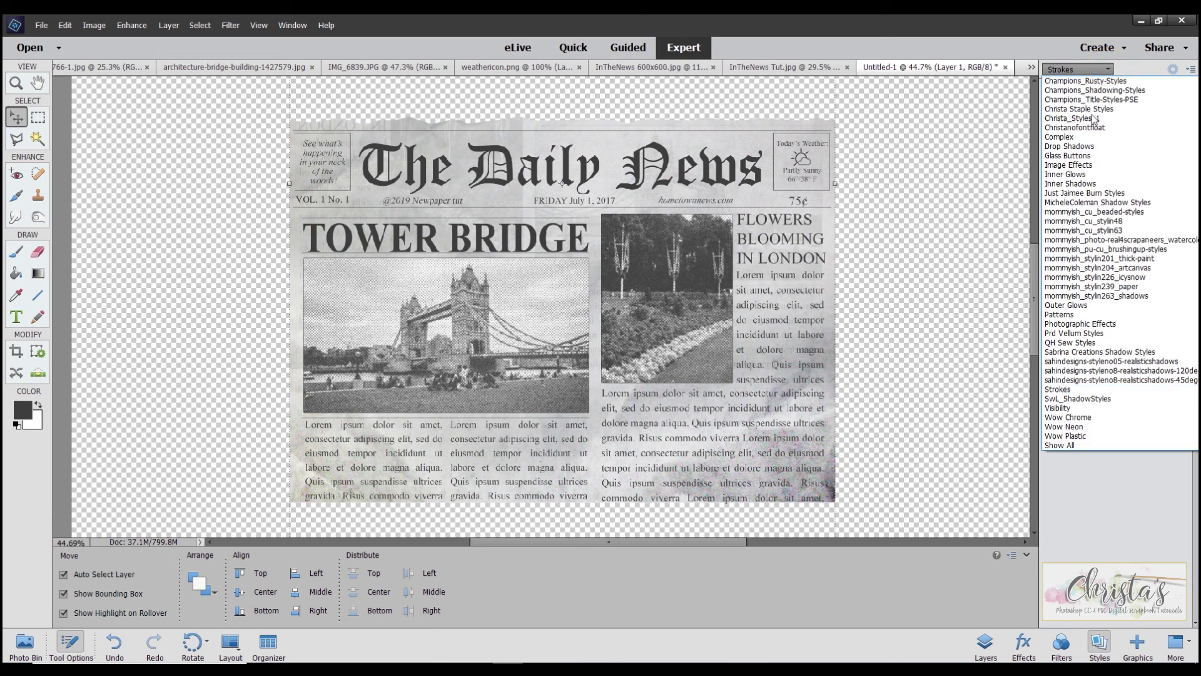
click(1089, 147)
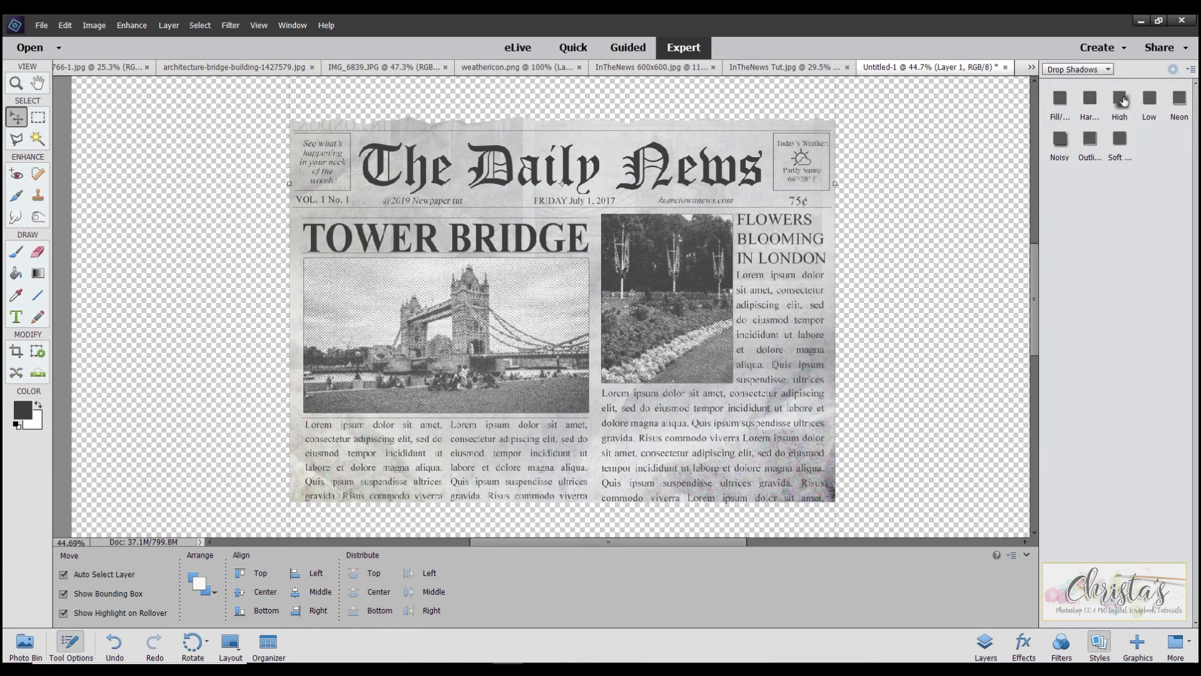
click(1120, 141)
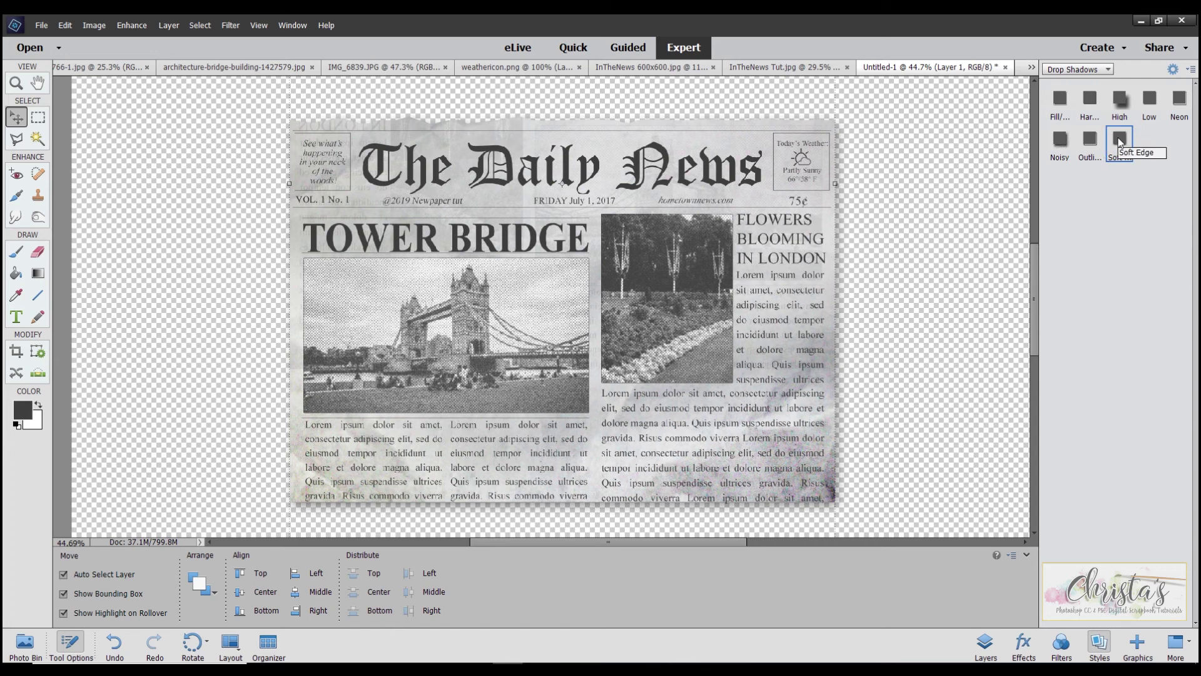
scroll(976, 201, down, 3)
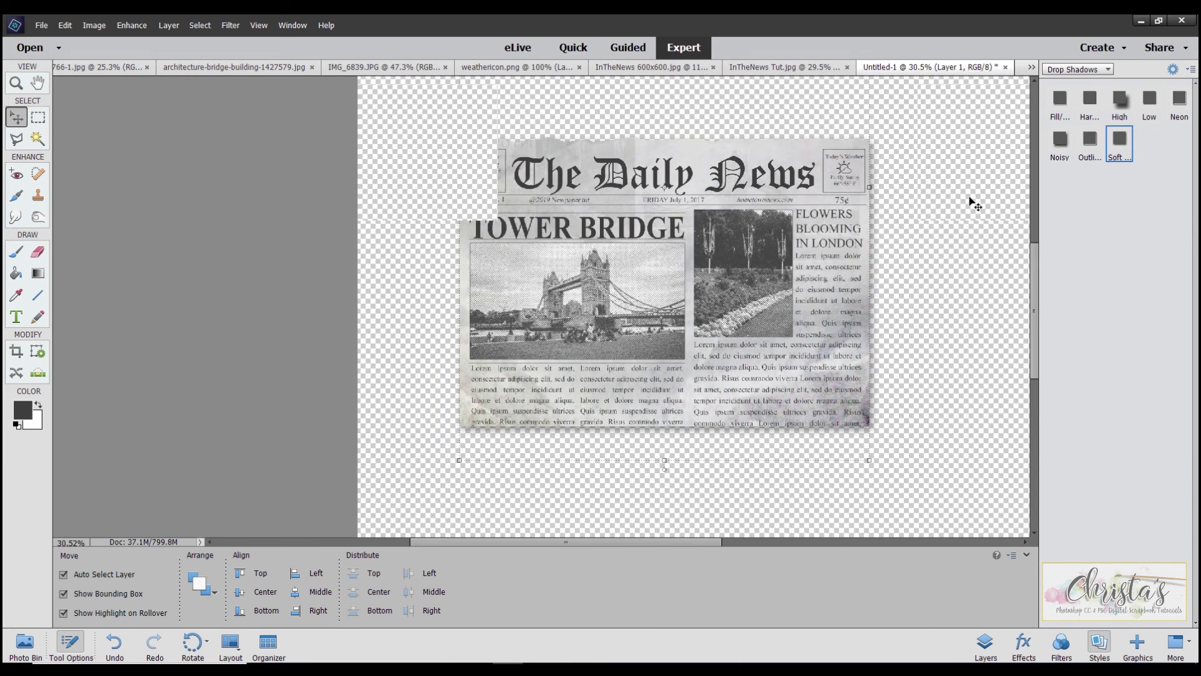
scroll(972, 199, down, 4)
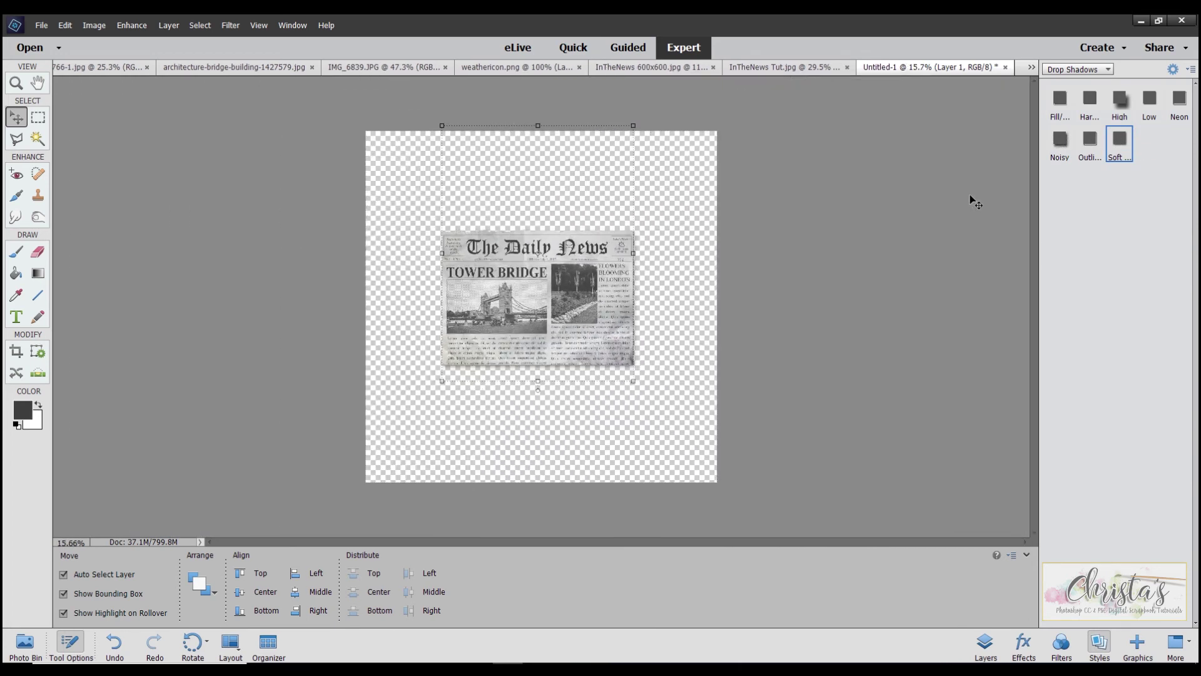
scroll(976, 201, down, 1)
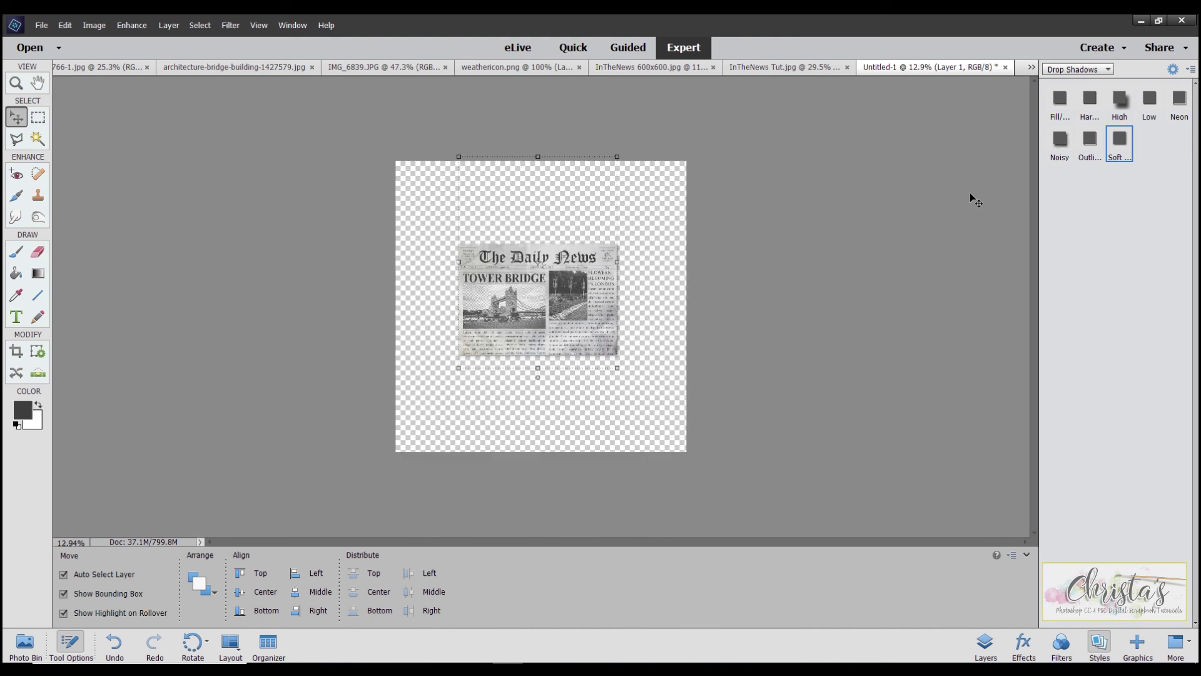
scroll(899, 179, up, 4)
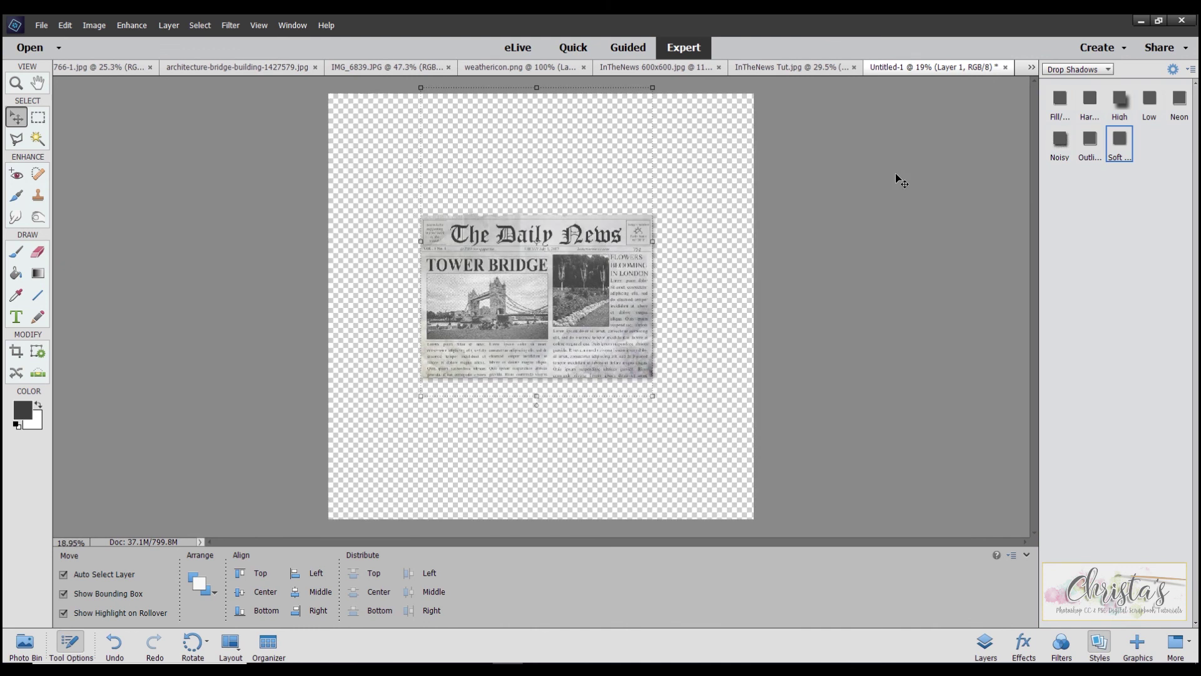
scroll(895, 172, up, 1)
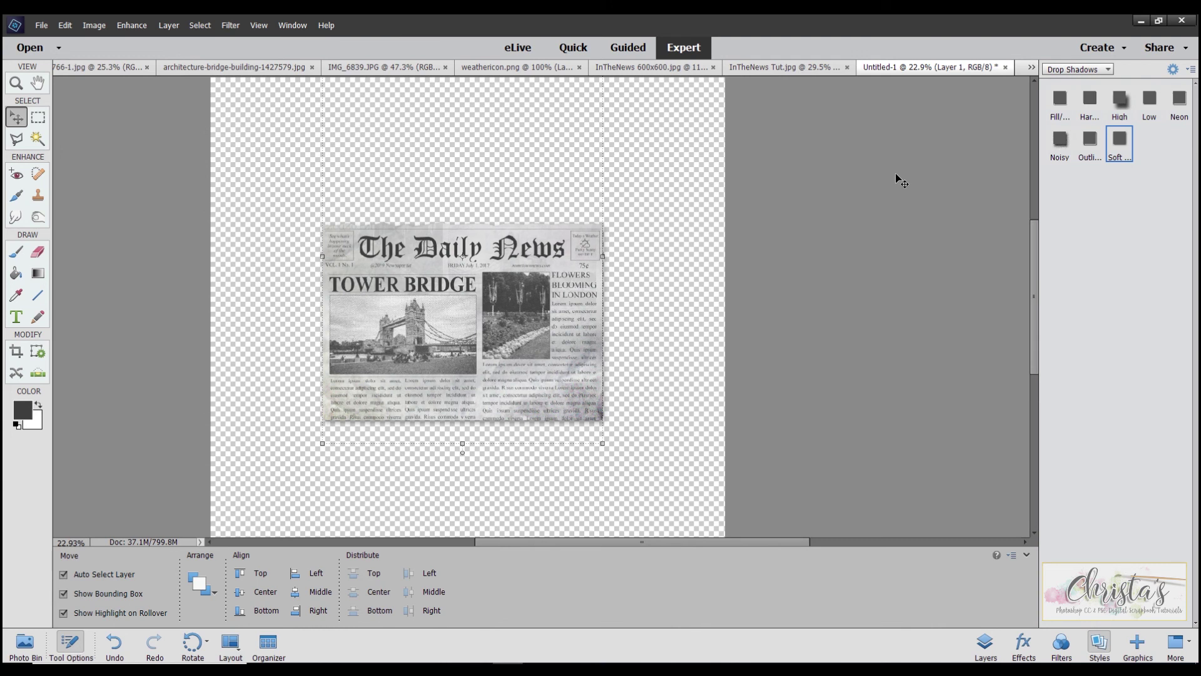
scroll(895, 173, down, 2)
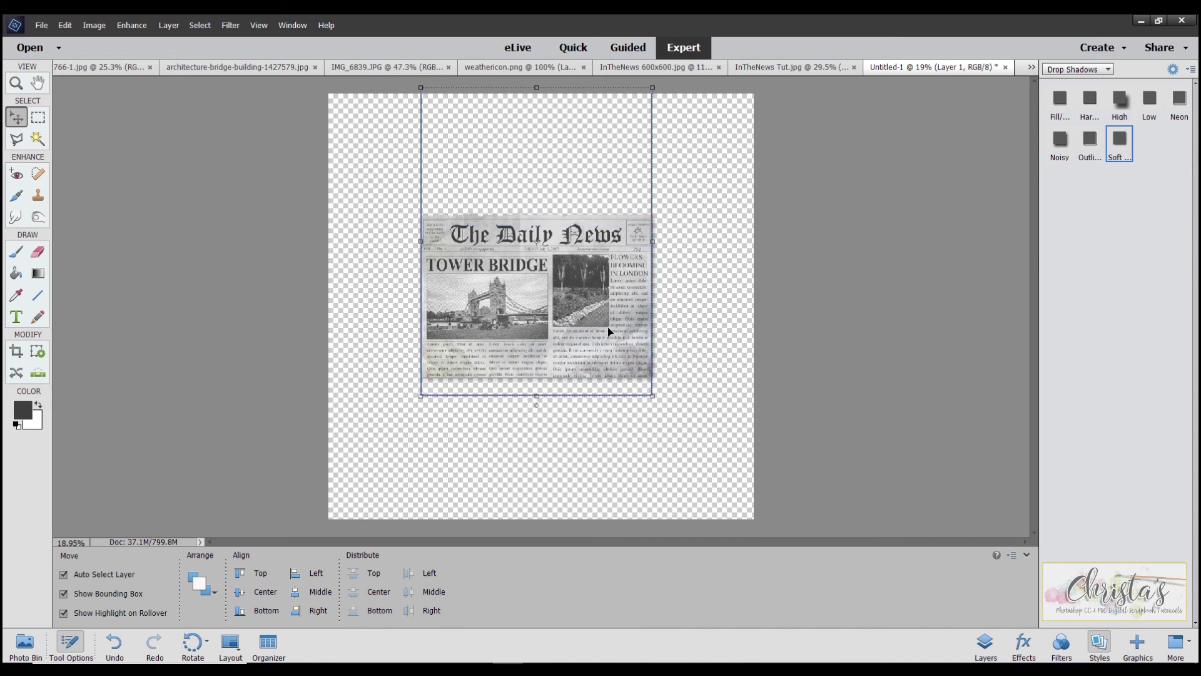
drag(607, 326, 653, 286)
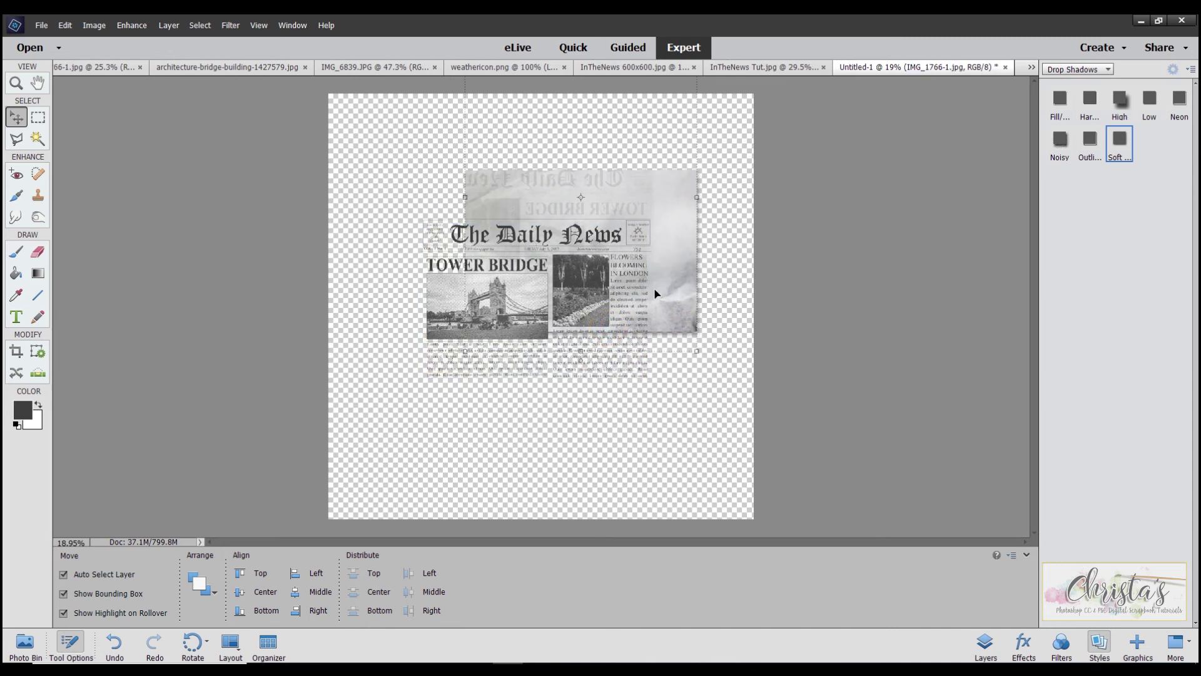
click(65, 25)
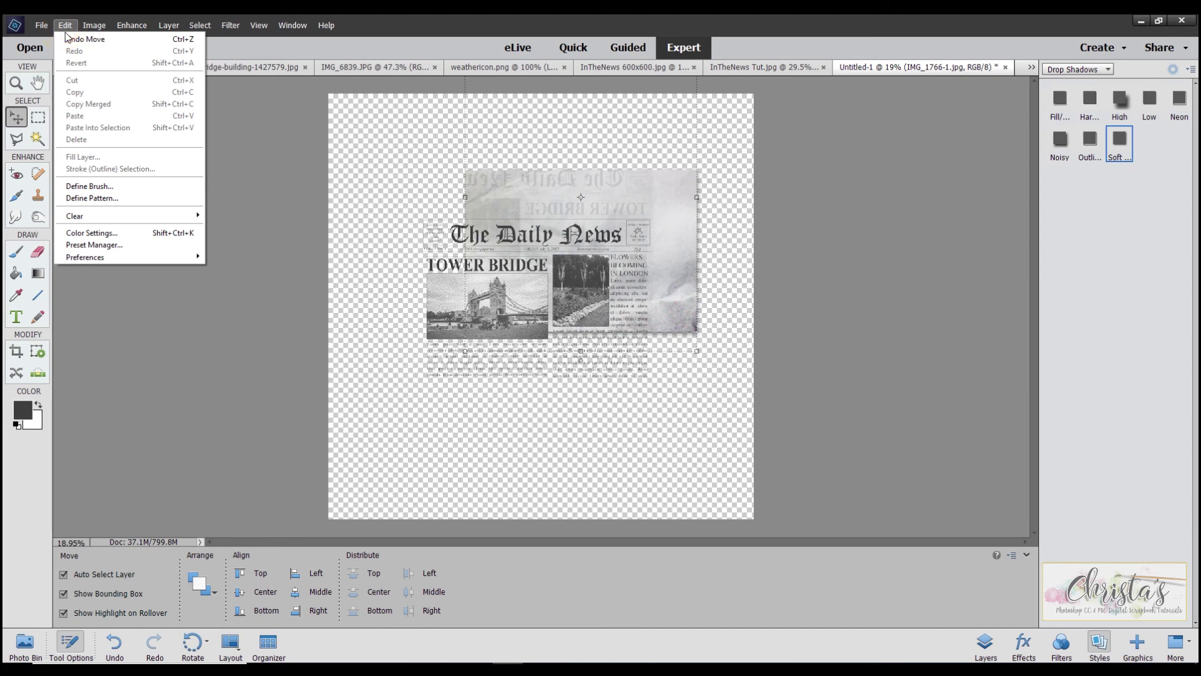
click(65, 39)
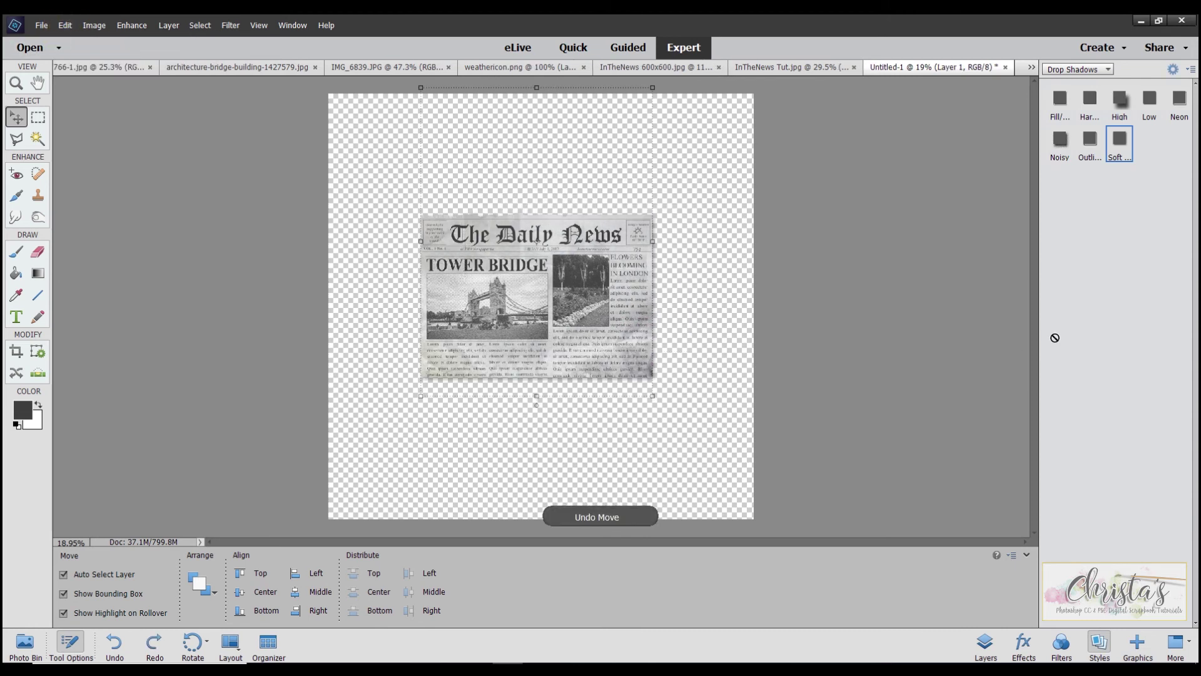
Select everything from Layer 1 up to the text group and move the whole newspaper to the canvas's upper-right area
click(987, 643)
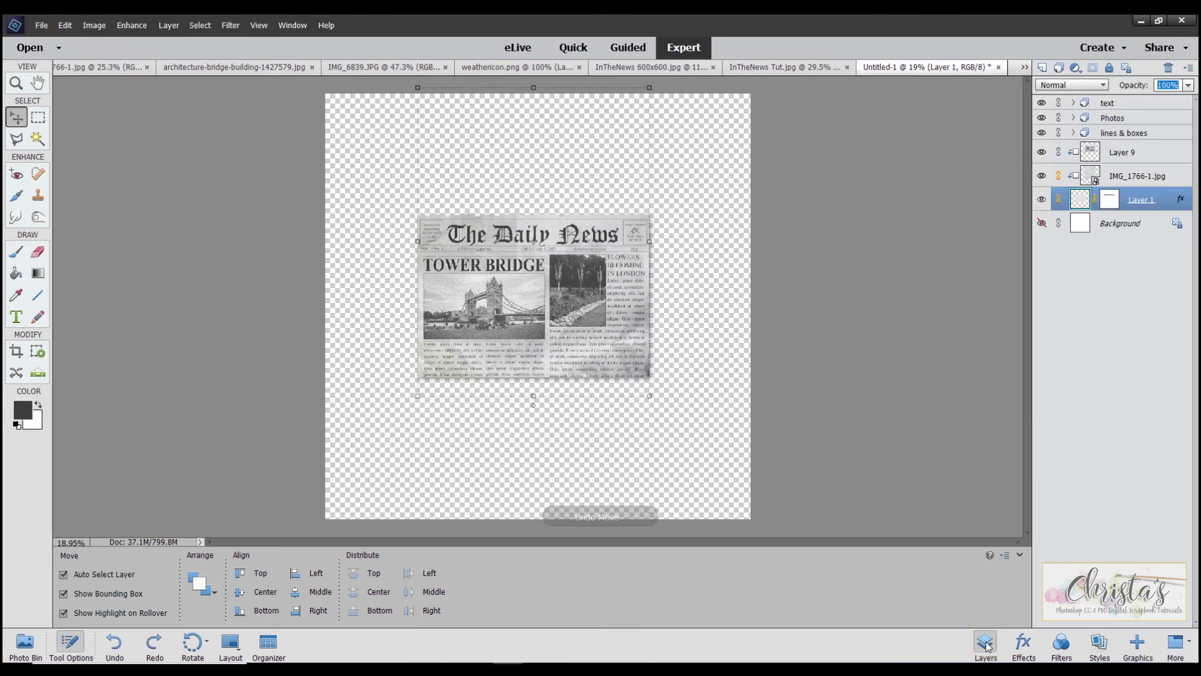
shift+click(1126, 105)
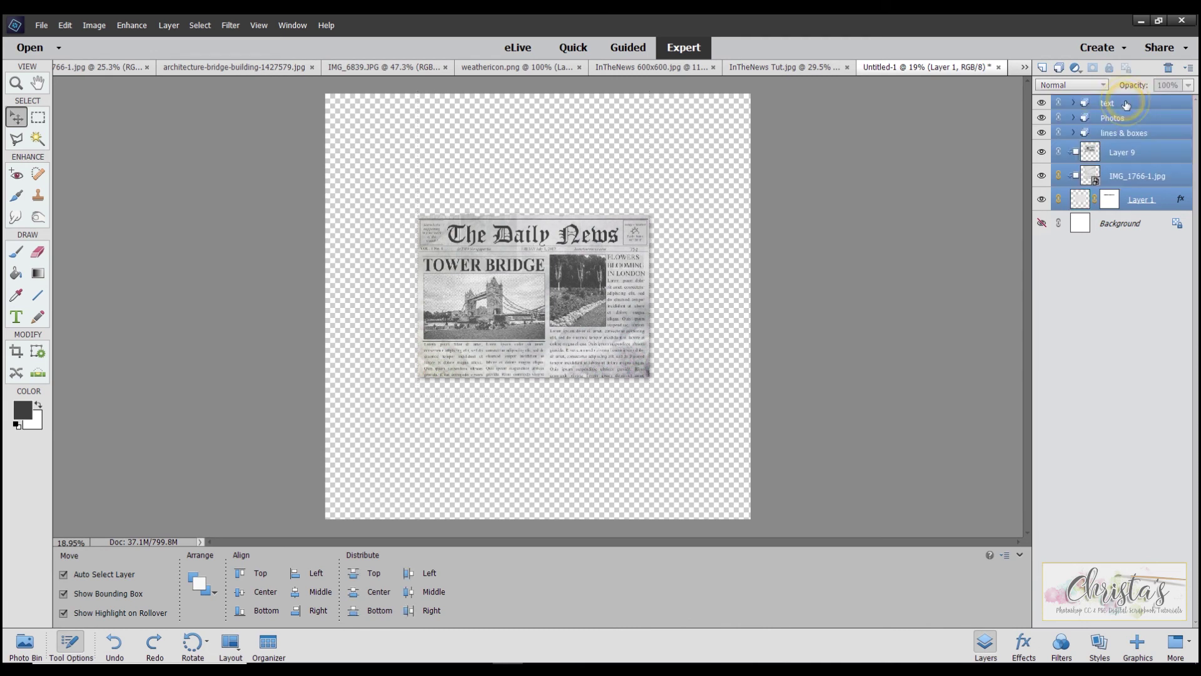
drag(624, 317, 702, 214)
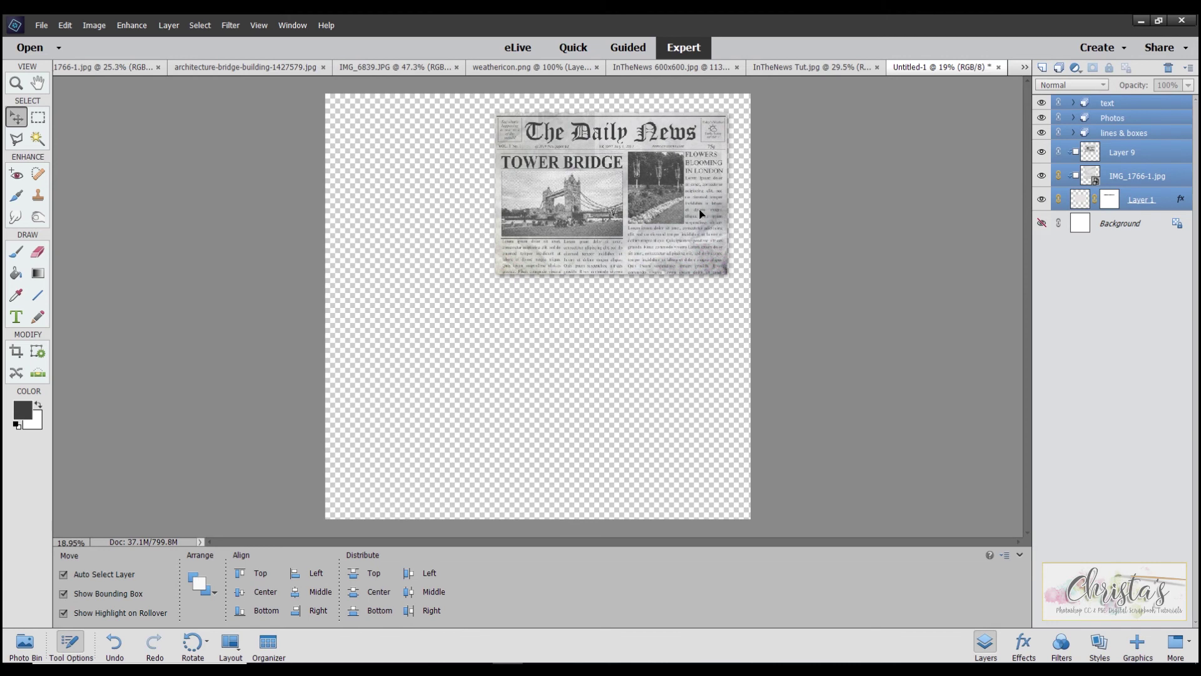
Offset Layer 1's drop shadow below the newspaper at a 57° lighting angle and 2017 px distance, and simplify the layer
click(1181, 201)
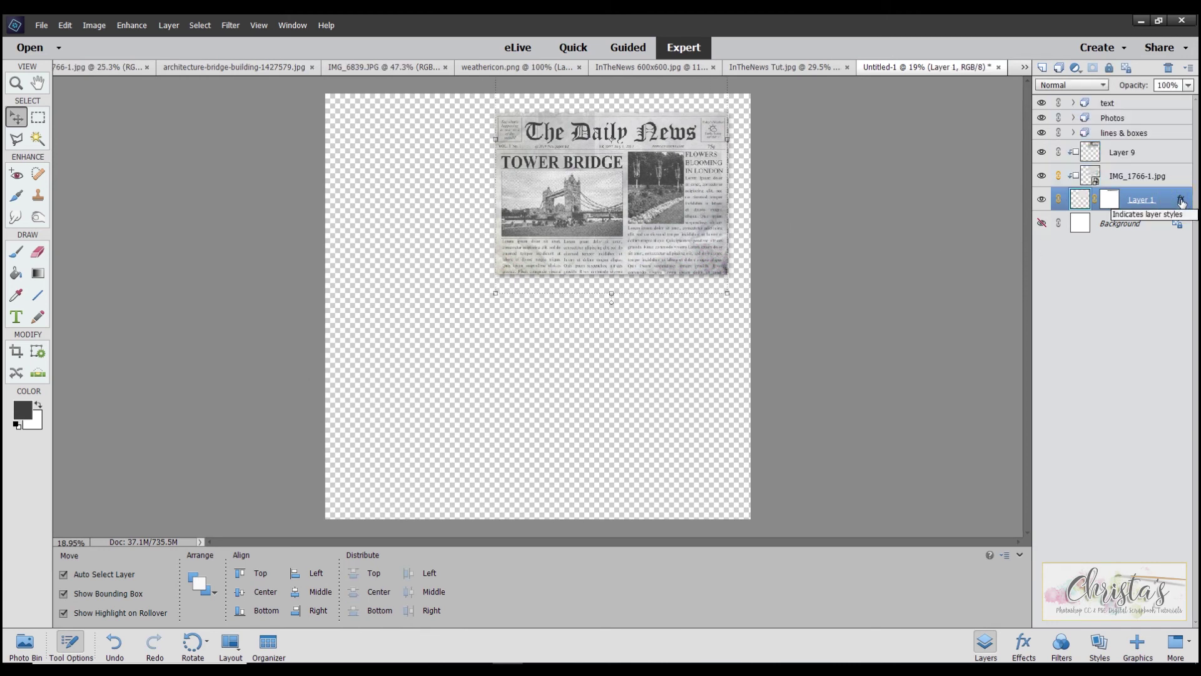
double_click(1181, 200)
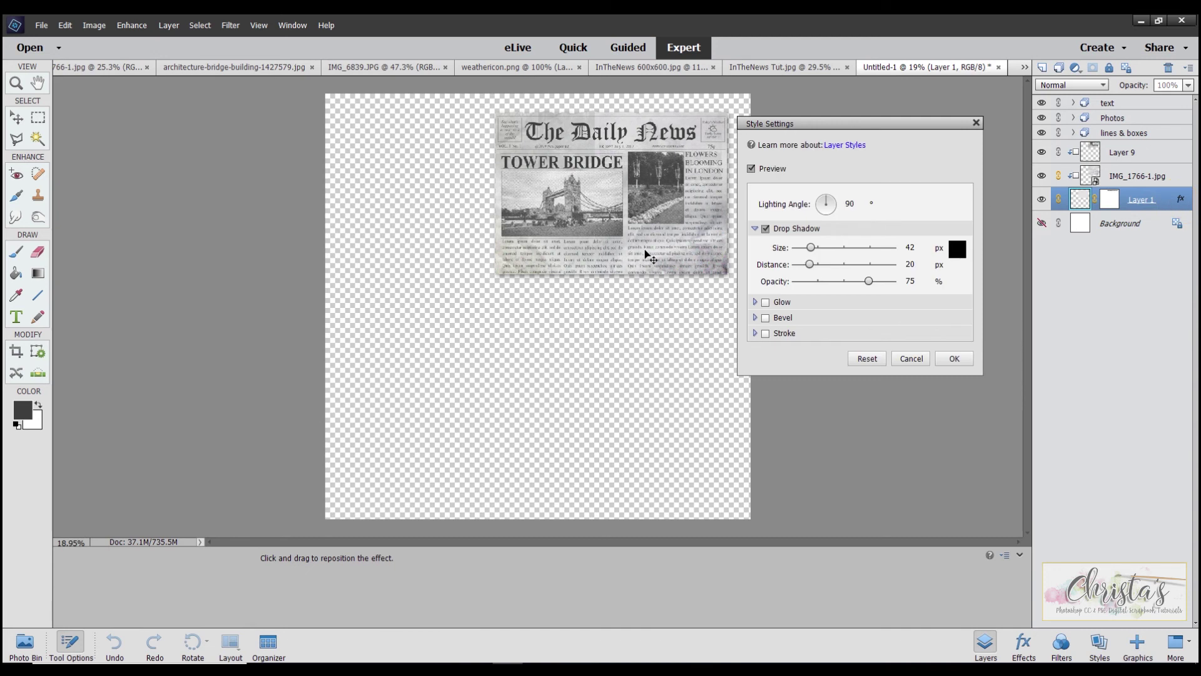
drag(645, 253, 517, 457)
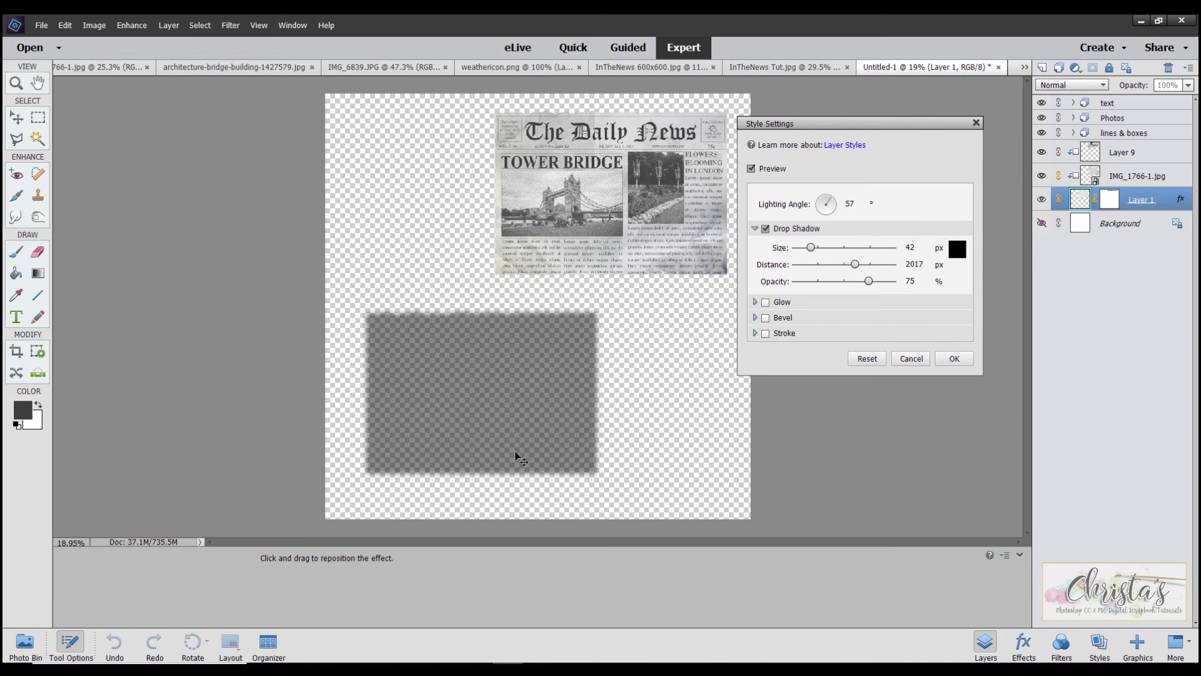
click(955, 359)
right_click(1179, 200)
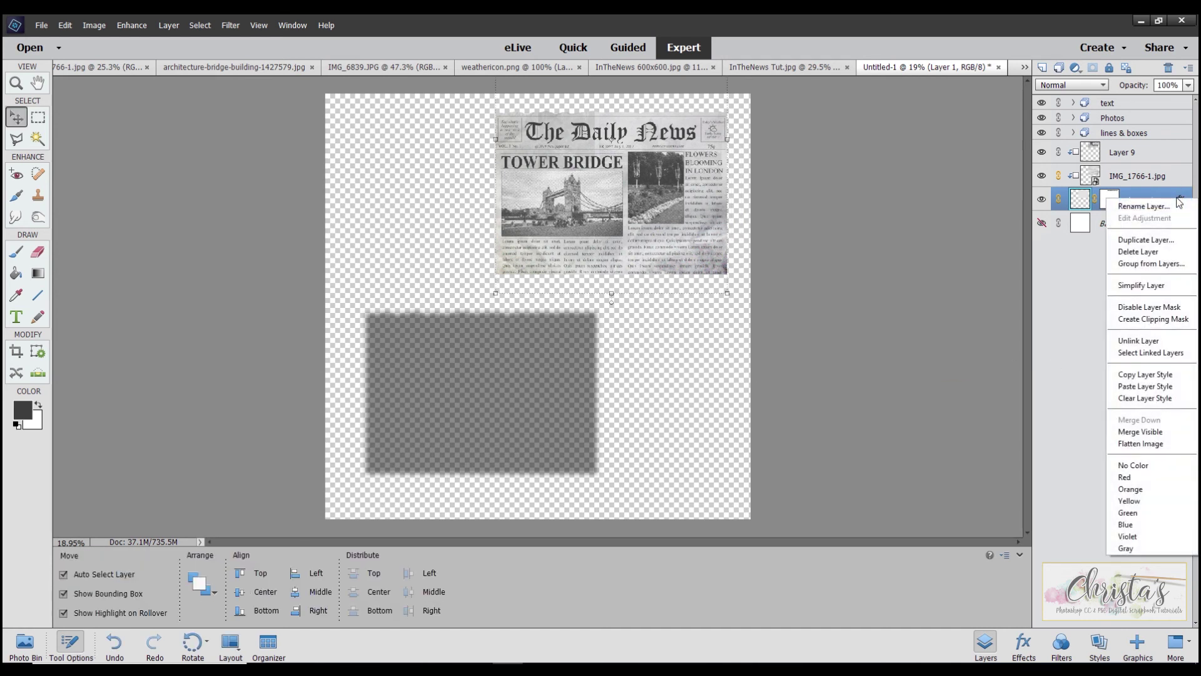
click(1154, 285)
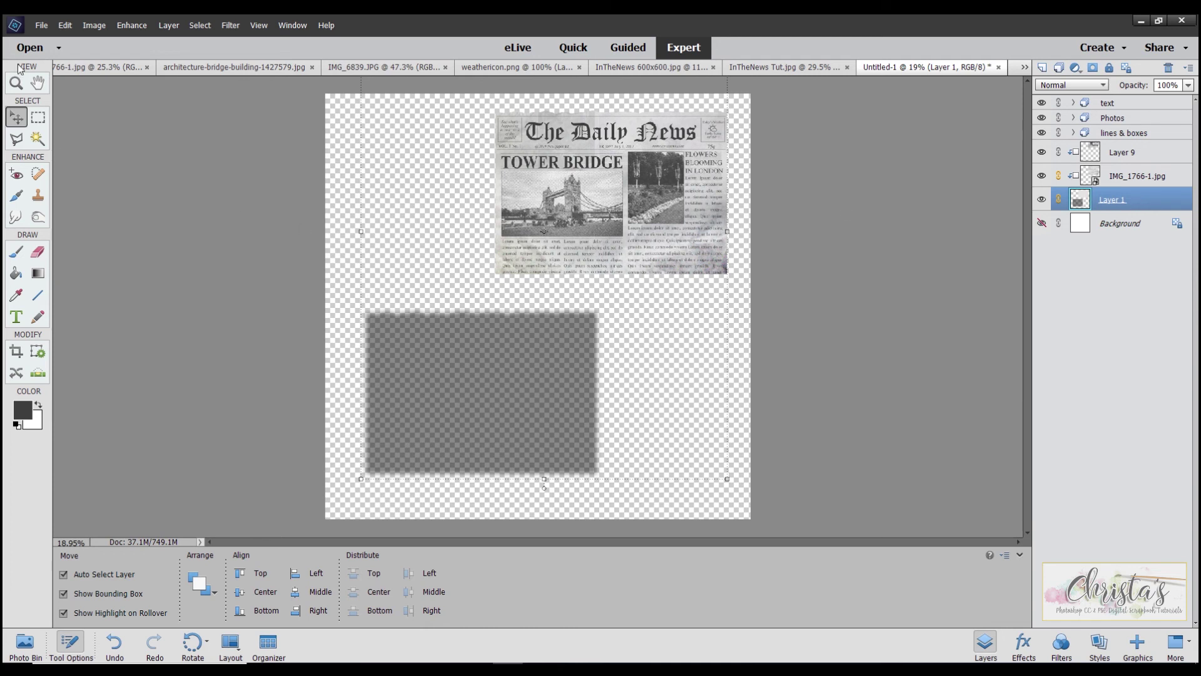
Select the detached shadow on Layer 1 with a rectangular marquee and cut it from the layer
click(37, 117)
drag(349, 280, 618, 493)
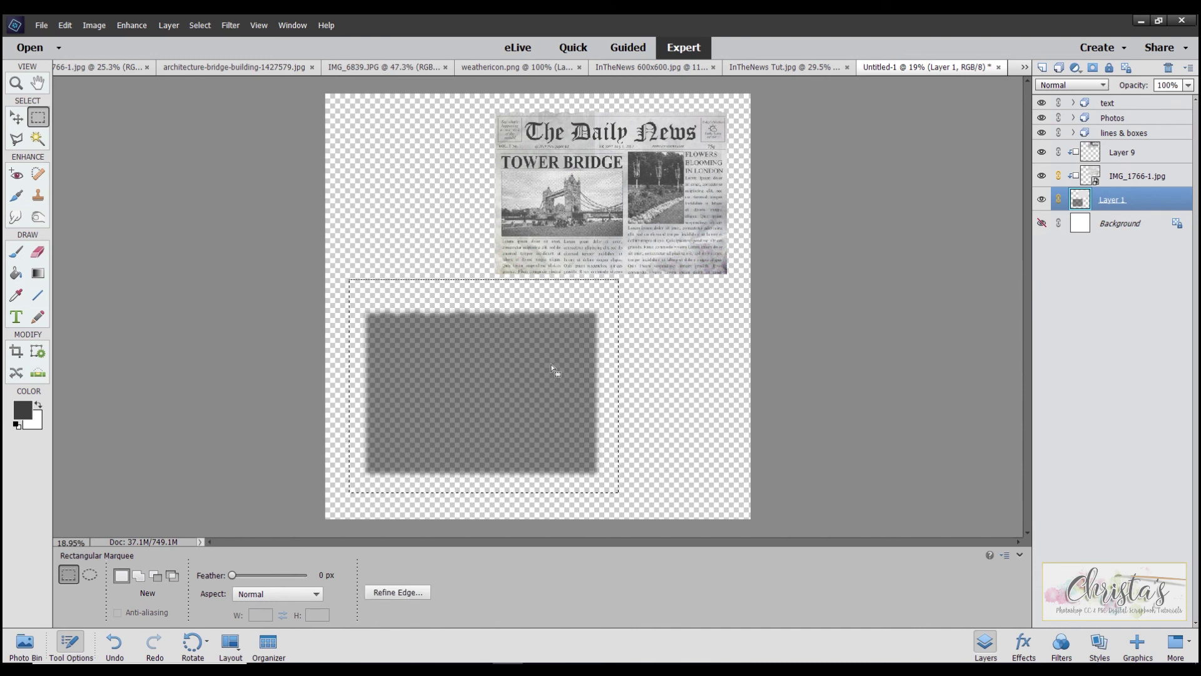
click(66, 26)
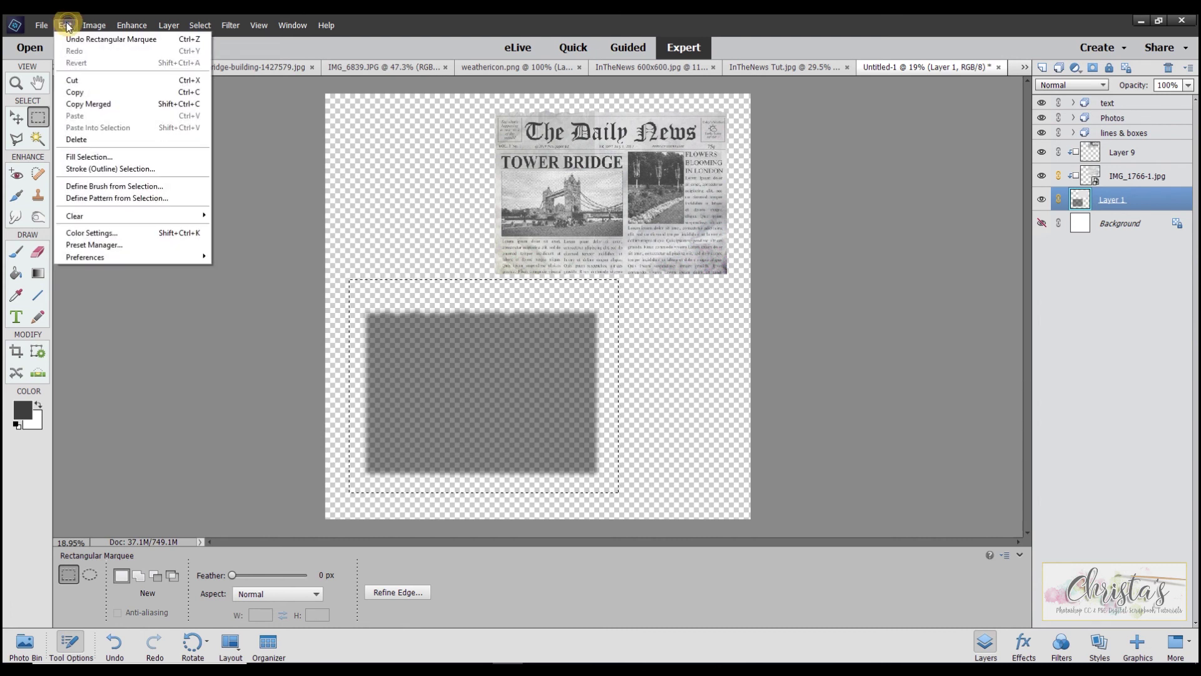
click(84, 81)
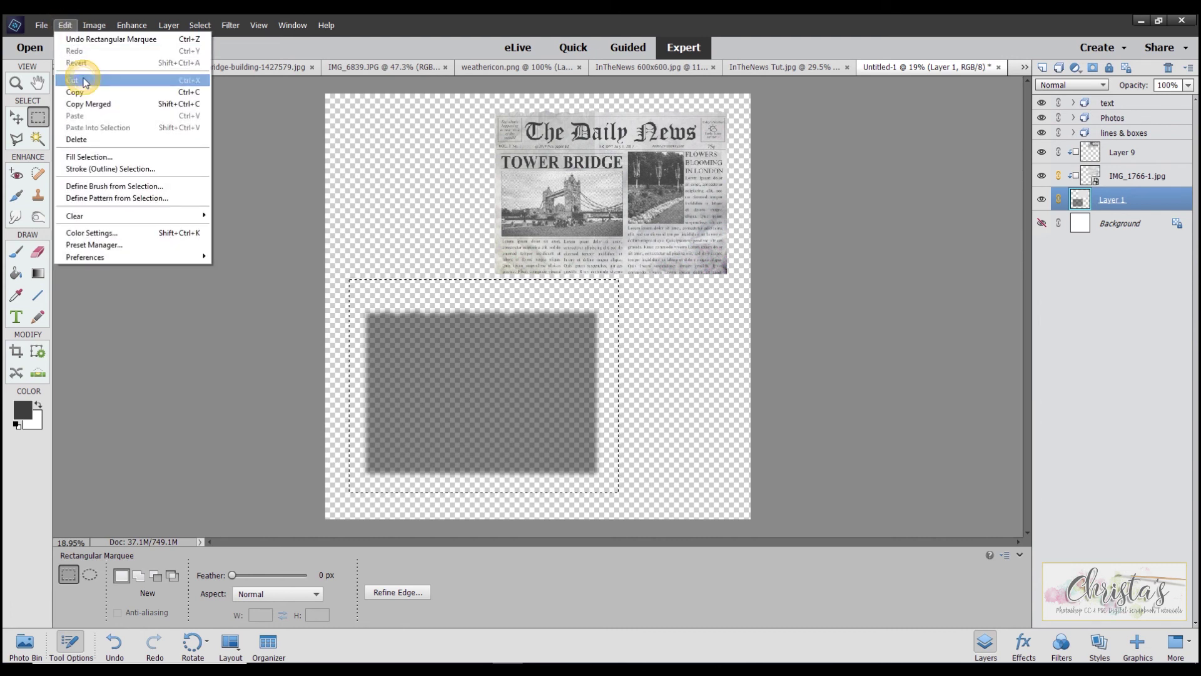
Paste the cut shadow onto a new layer and place it directly beneath Layer 1
click(66, 25)
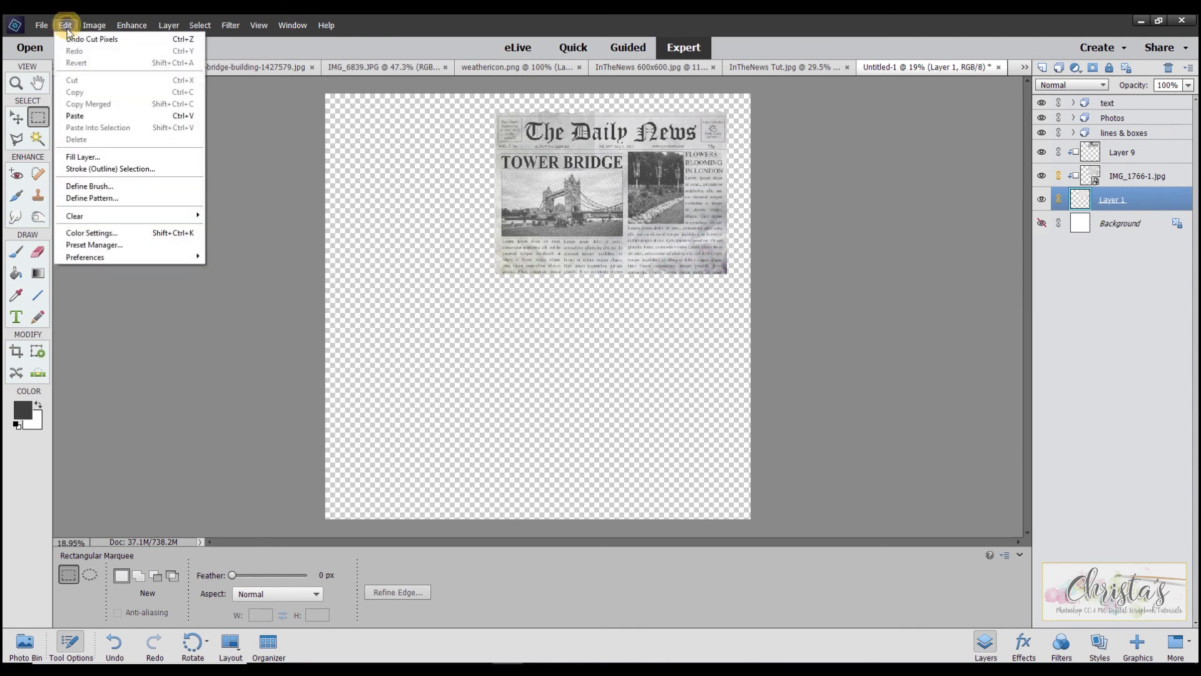
click(88, 117)
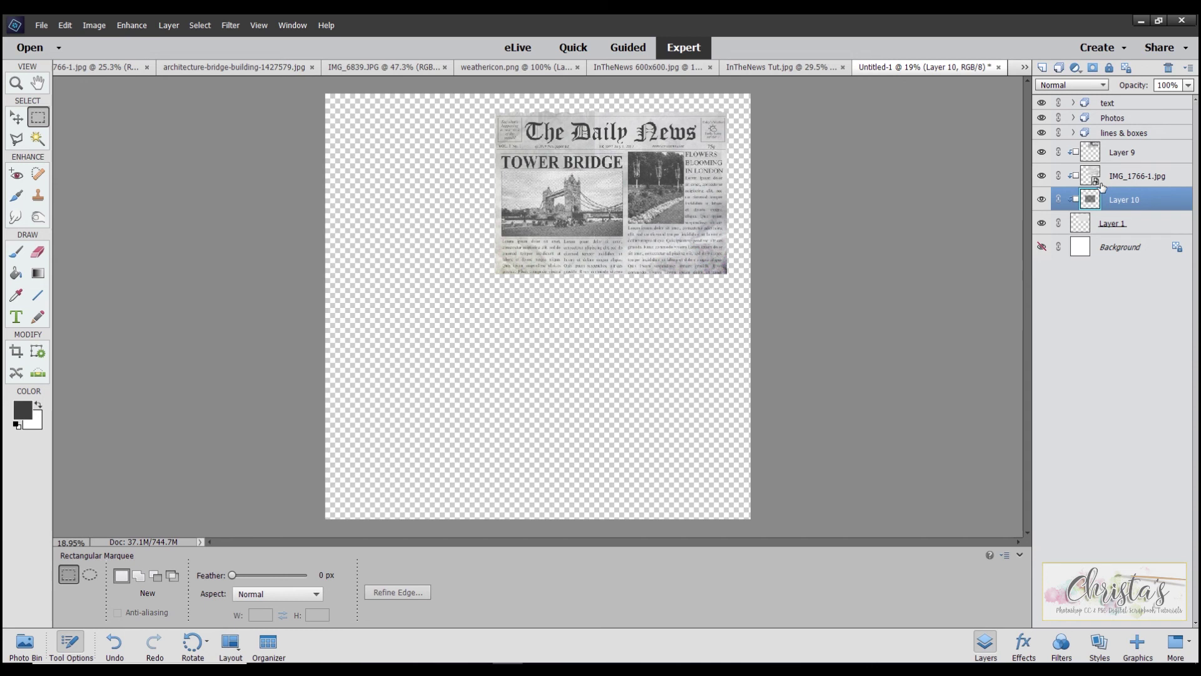
drag(1107, 199, 1103, 227)
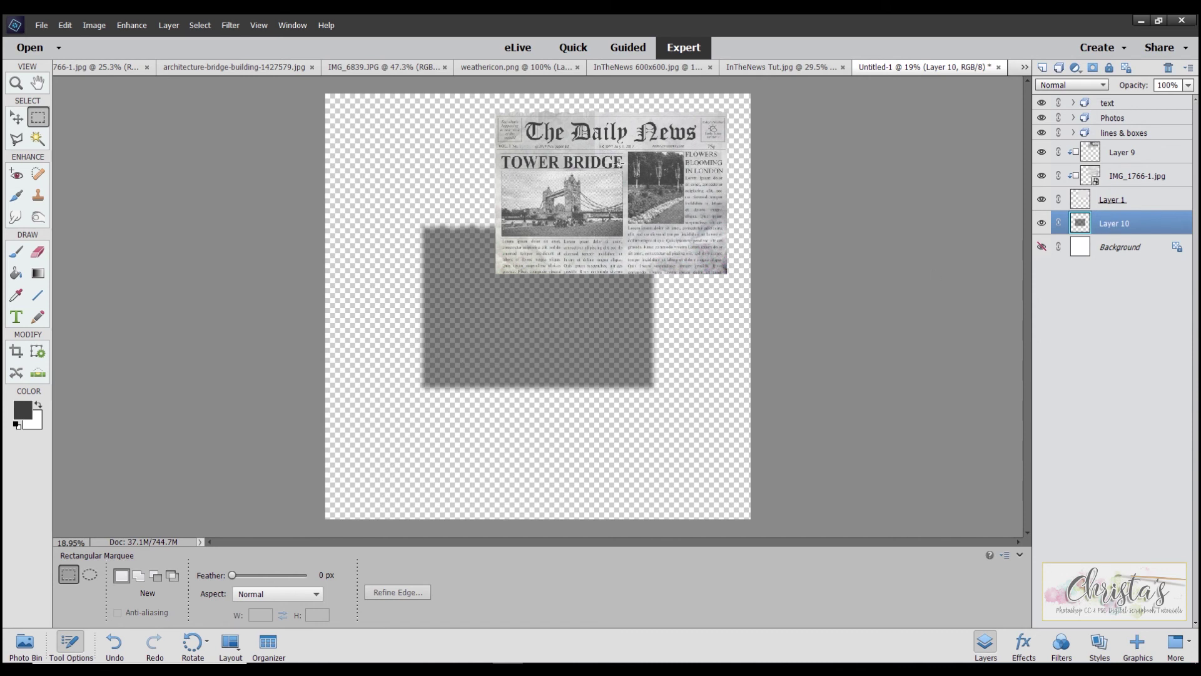
Select everything from Layer 1 up to the text group and move the newspaper over the detached shadow near the canvas centre
click(1118, 200)
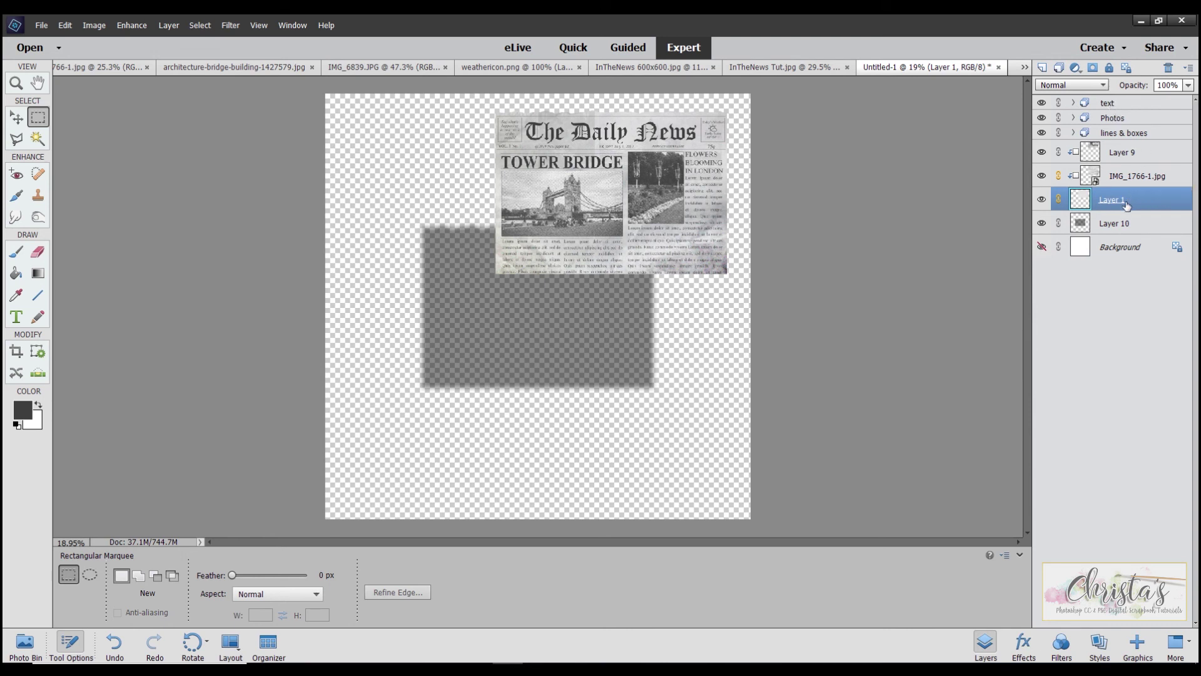
shift+click(1123, 106)
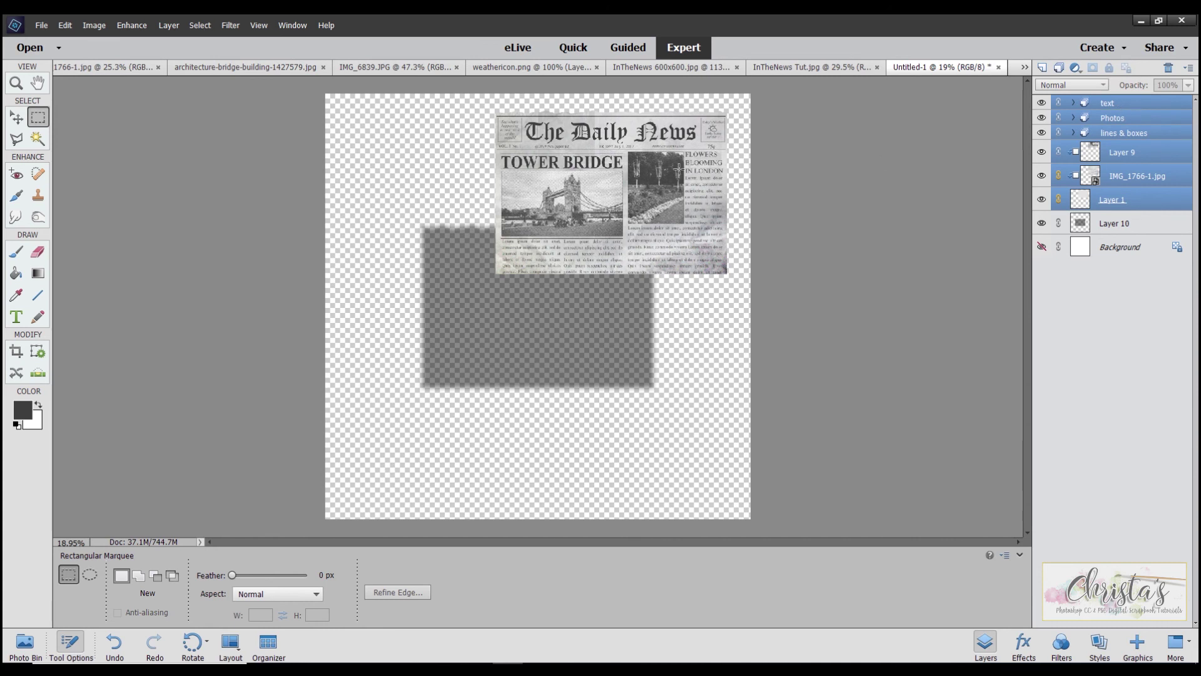
click(16, 117)
drag(661, 206, 588, 303)
scroll(786, 292, up, 3)
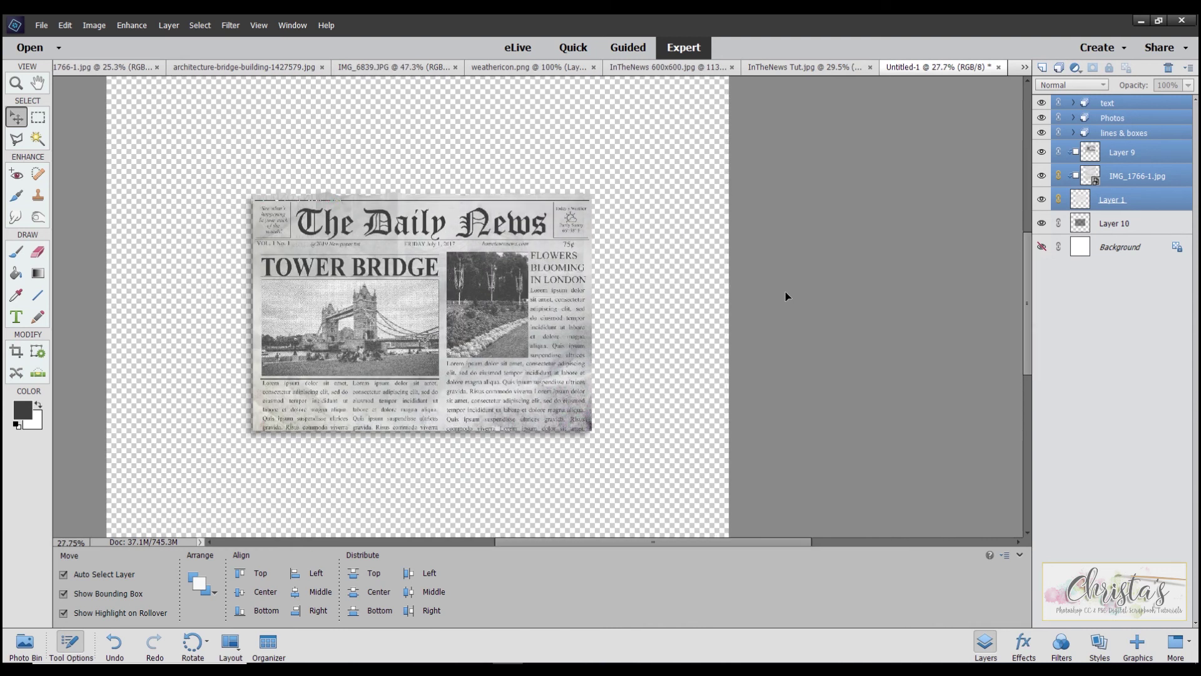
drag(517, 543, 477, 543)
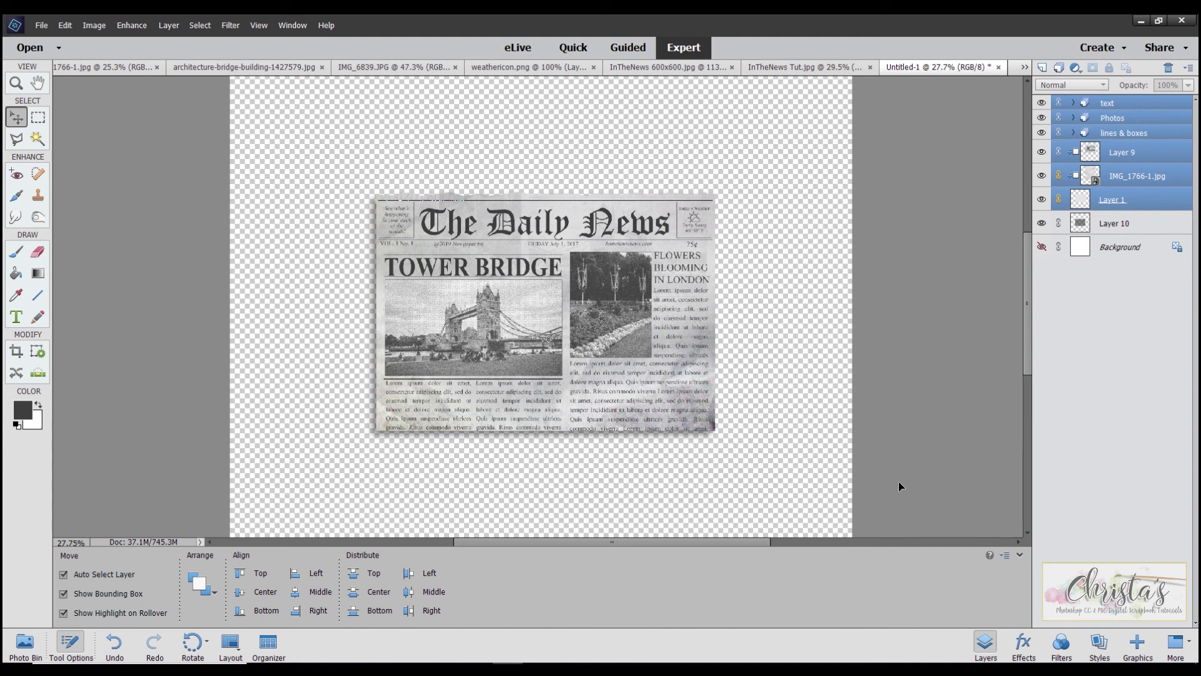
click(942, 329)
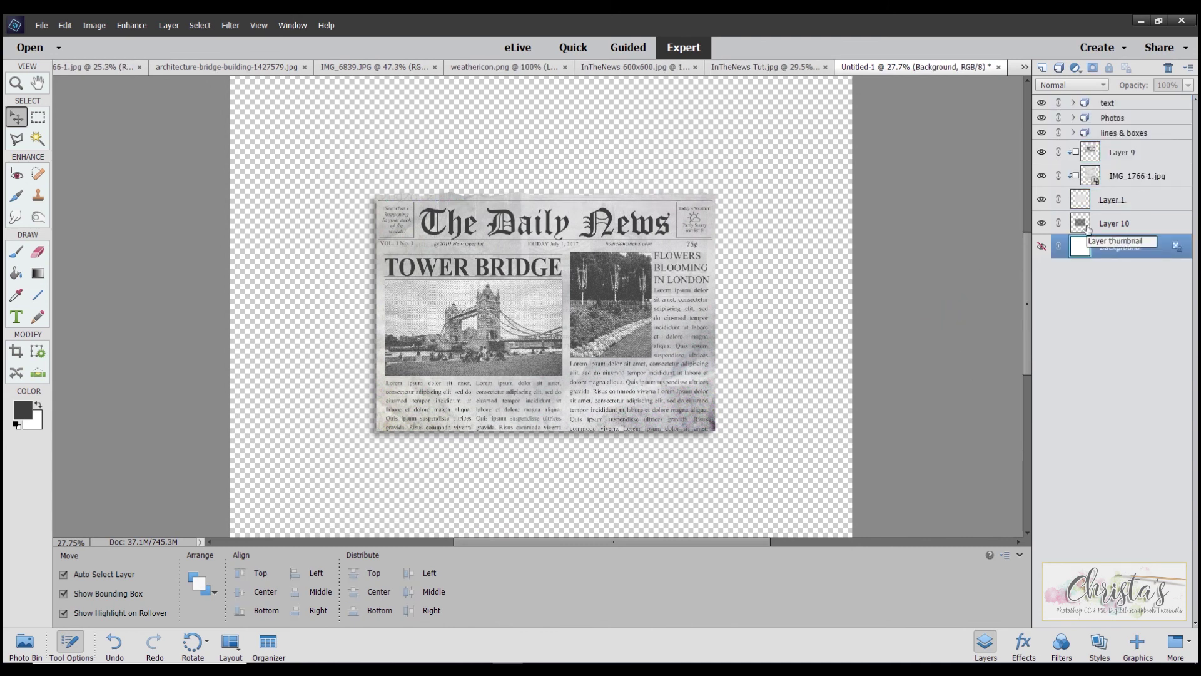
click(1129, 105)
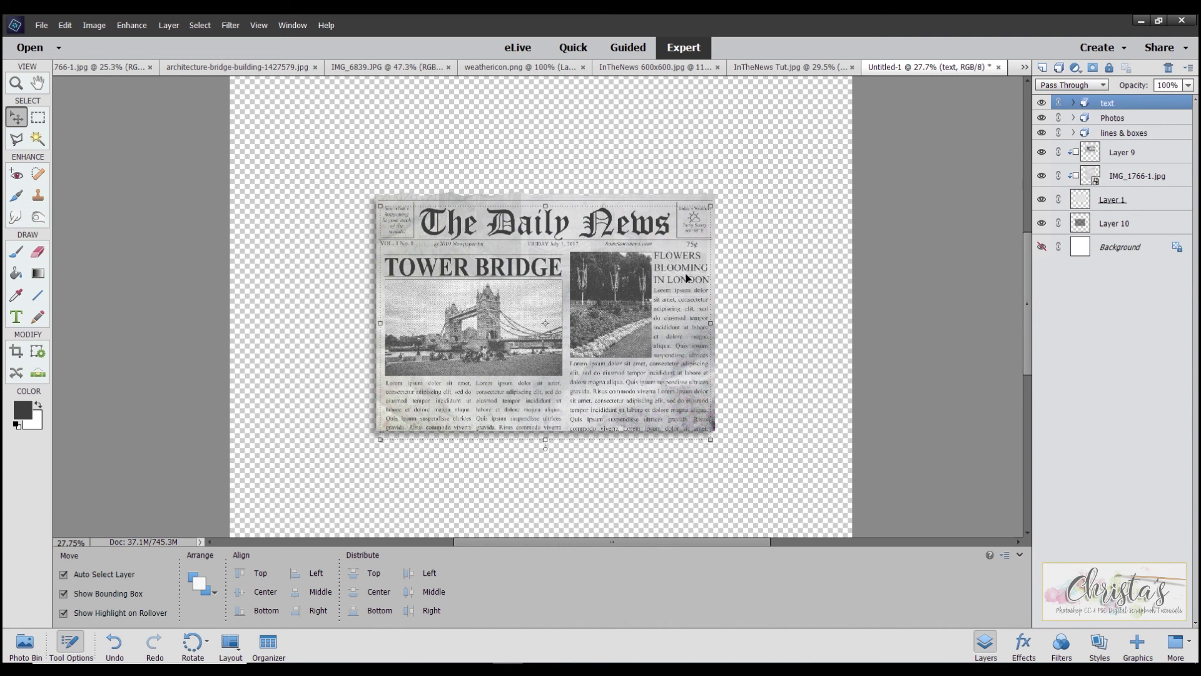
Smudge the shadow on Layer 10 outward past the newspaper's right and upper edges with a 1410 px brush at 100% strength
click(1098, 223)
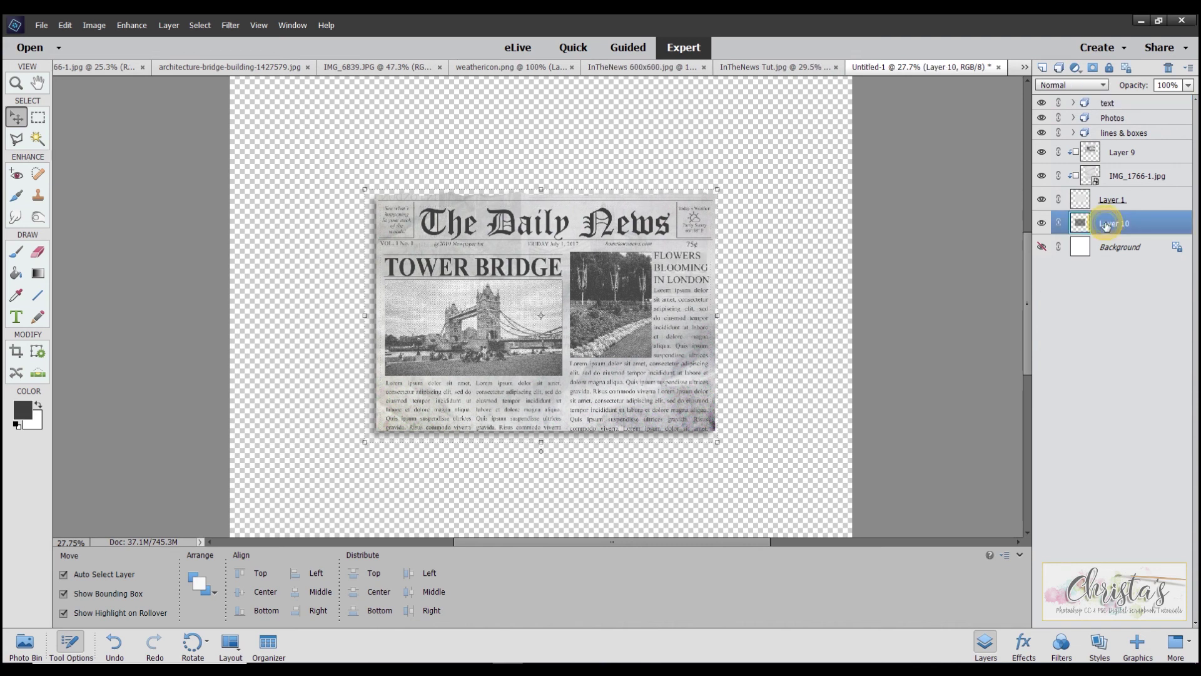
click(17, 216)
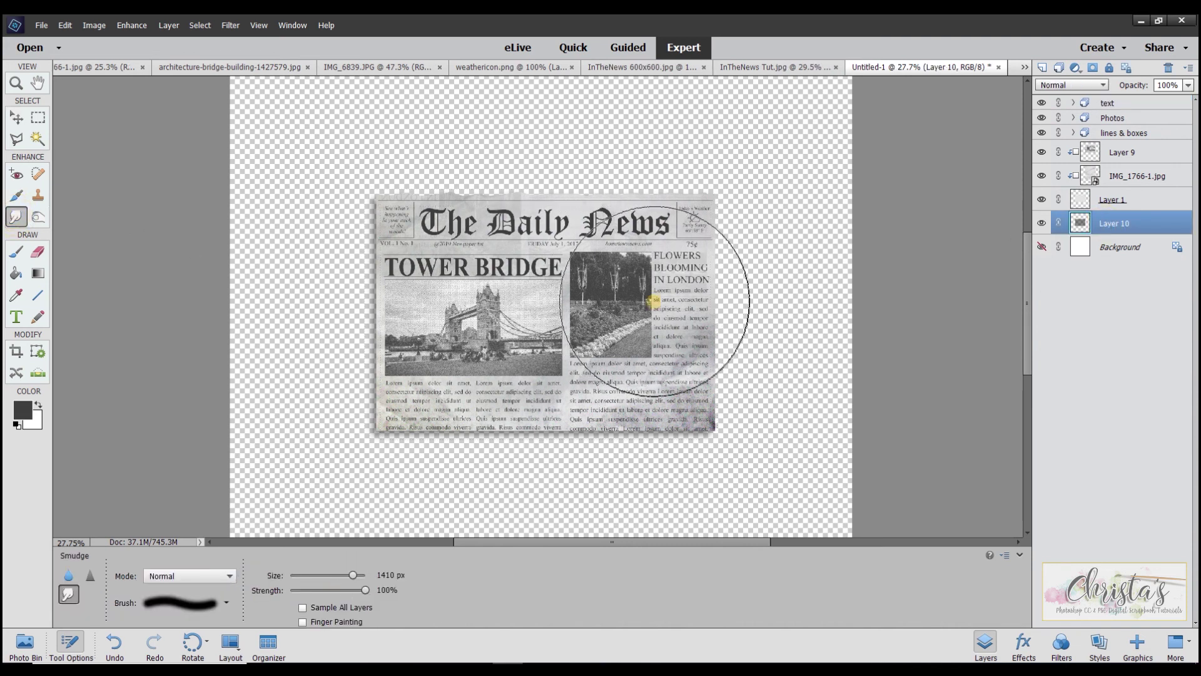
drag(663, 302, 669, 298)
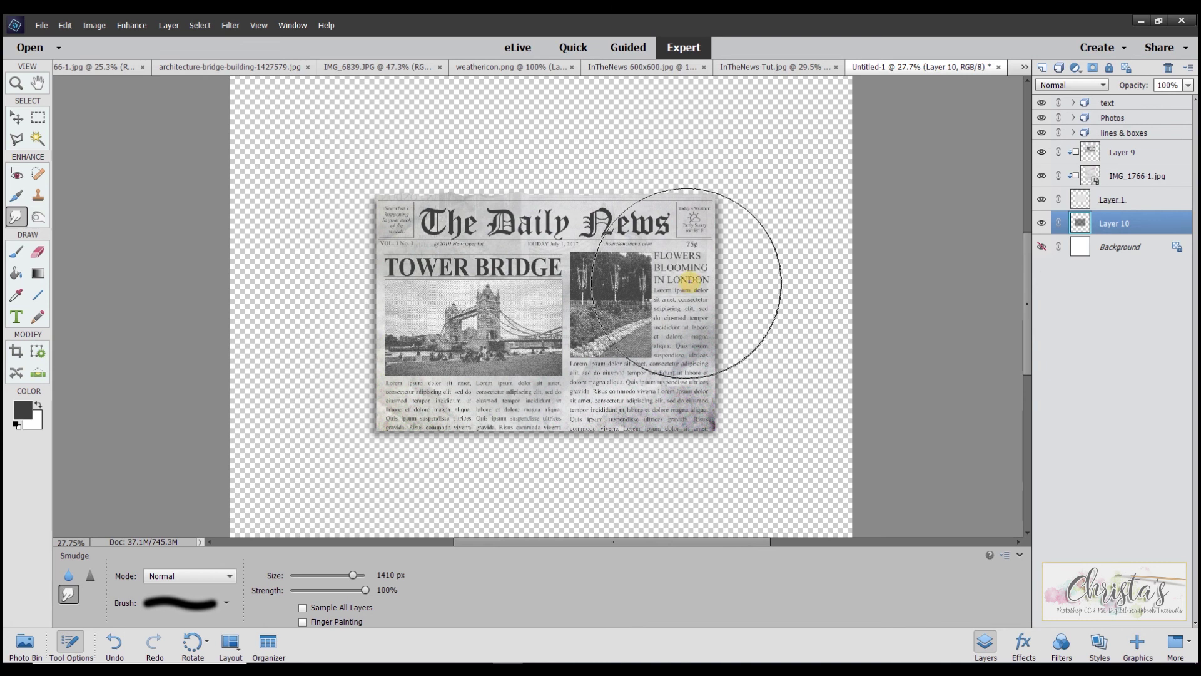
drag(711, 292, 691, 284)
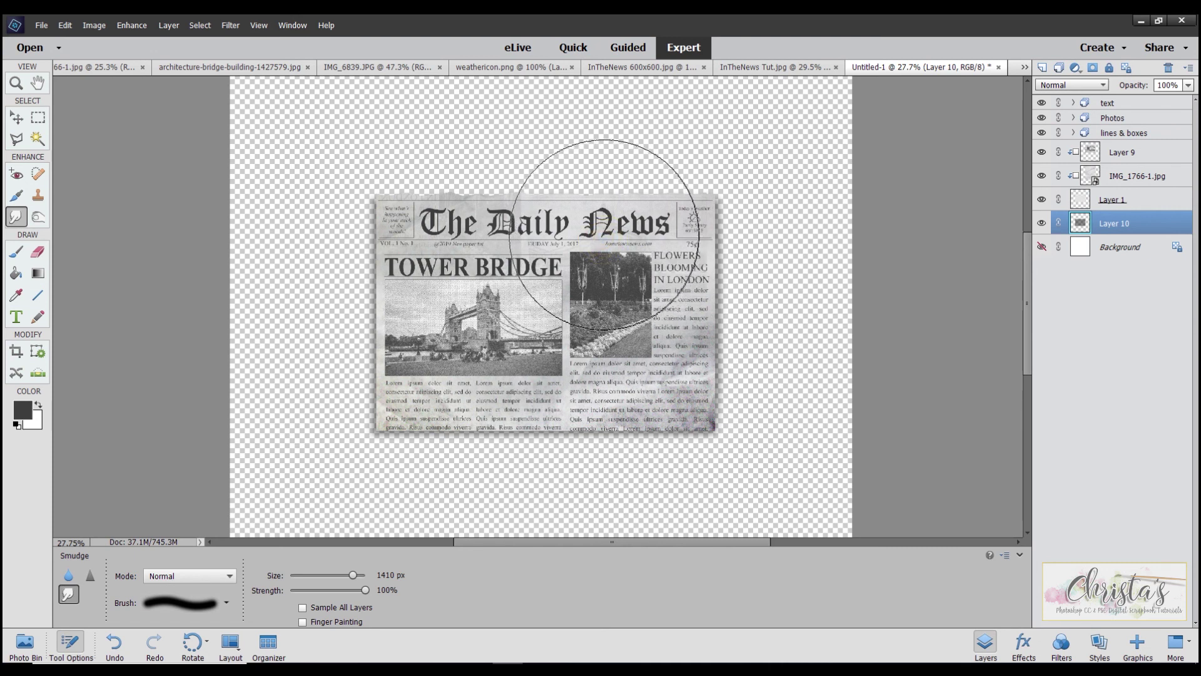
click(603, 233)
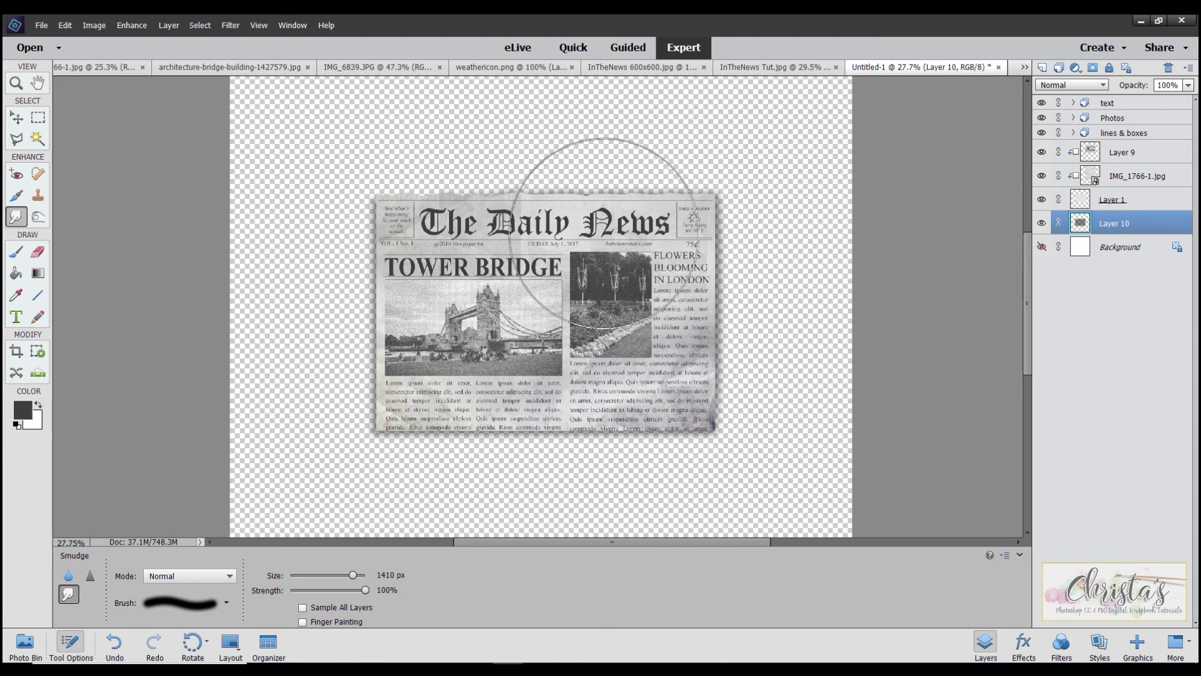
Undo the smudge strokes on the Layer 10 shadow
click(65, 25)
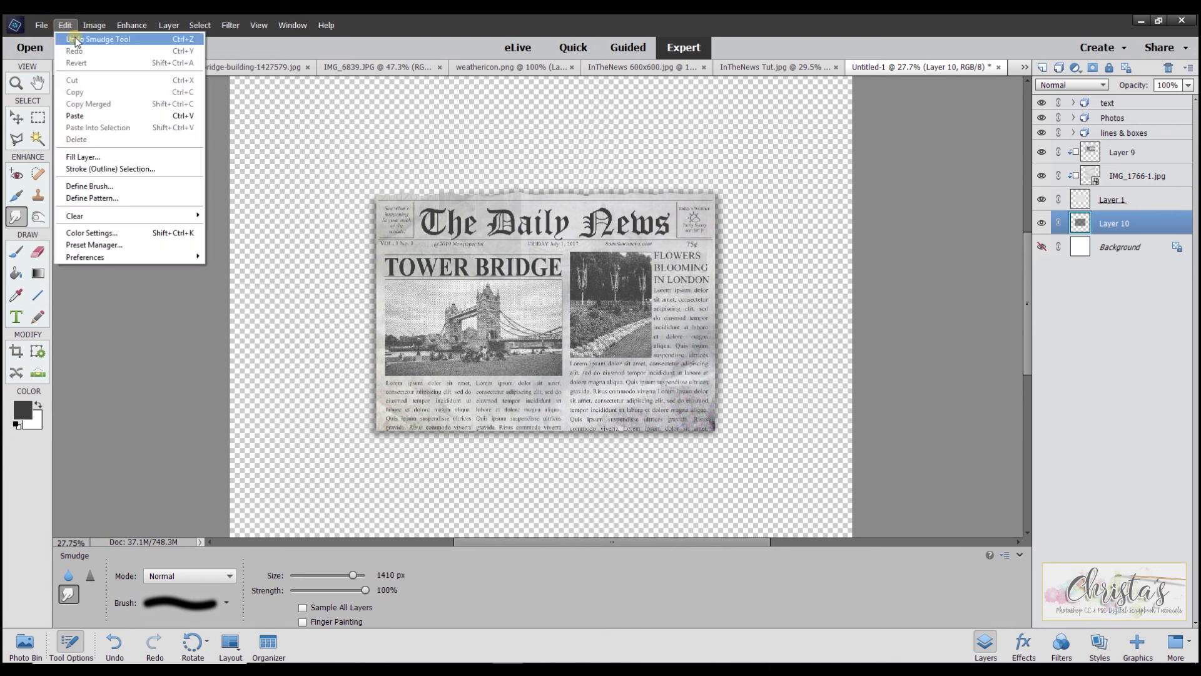
click(75, 39)
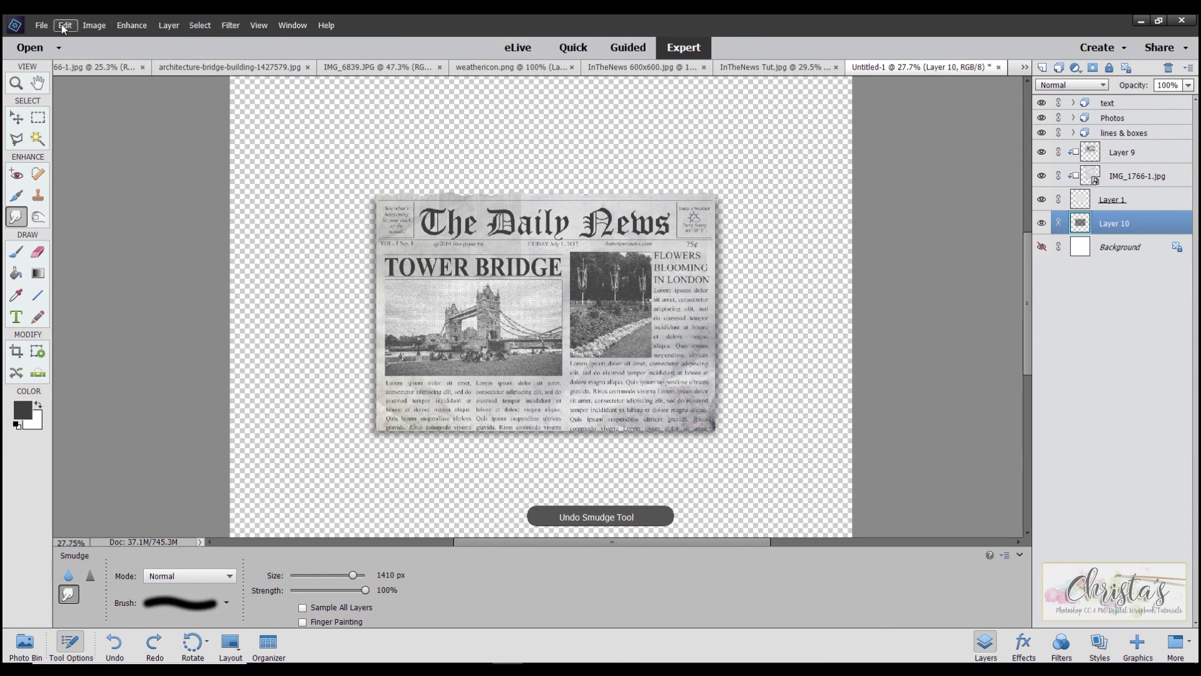
click(65, 25)
click(65, 25)
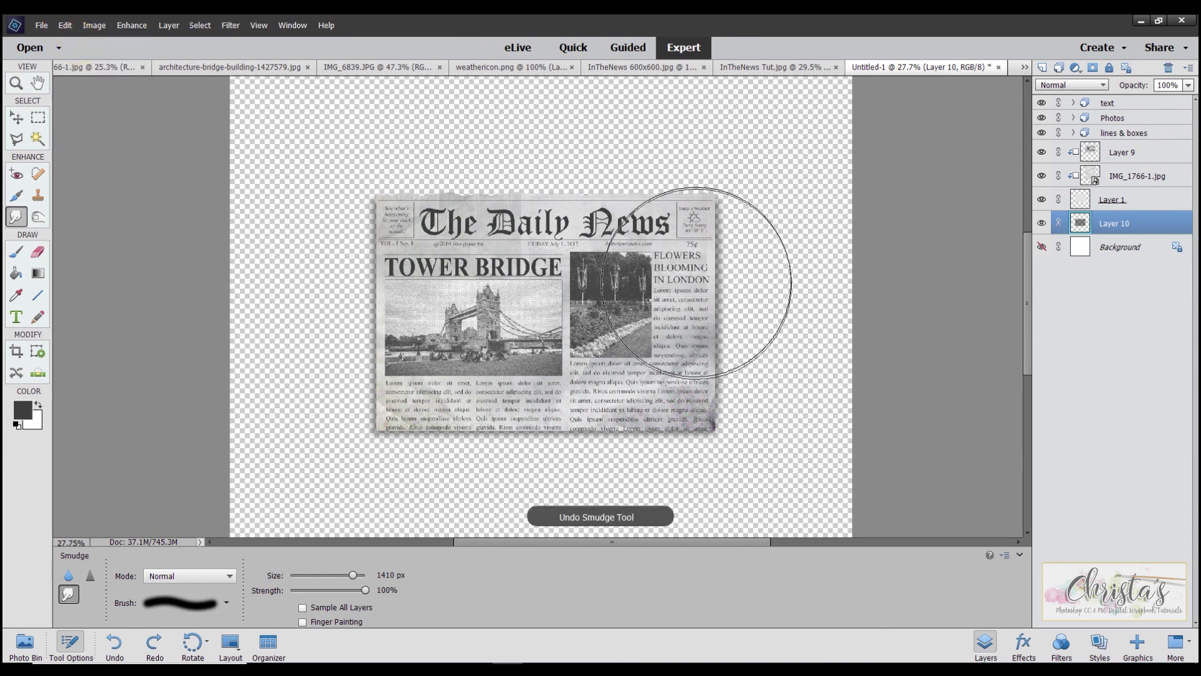
click(65, 25)
click(76, 39)
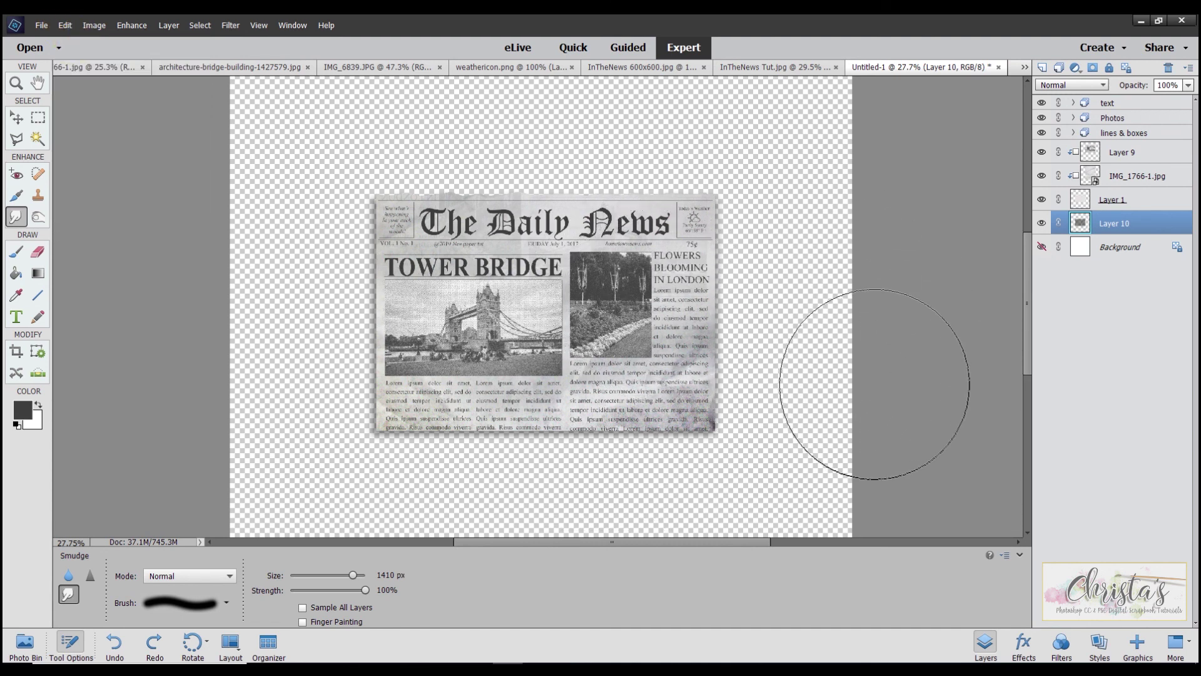
Select Layer 10 through the text group and shift the newspaper together with its shadow slightly down and to the right
shift+click(1114, 104)
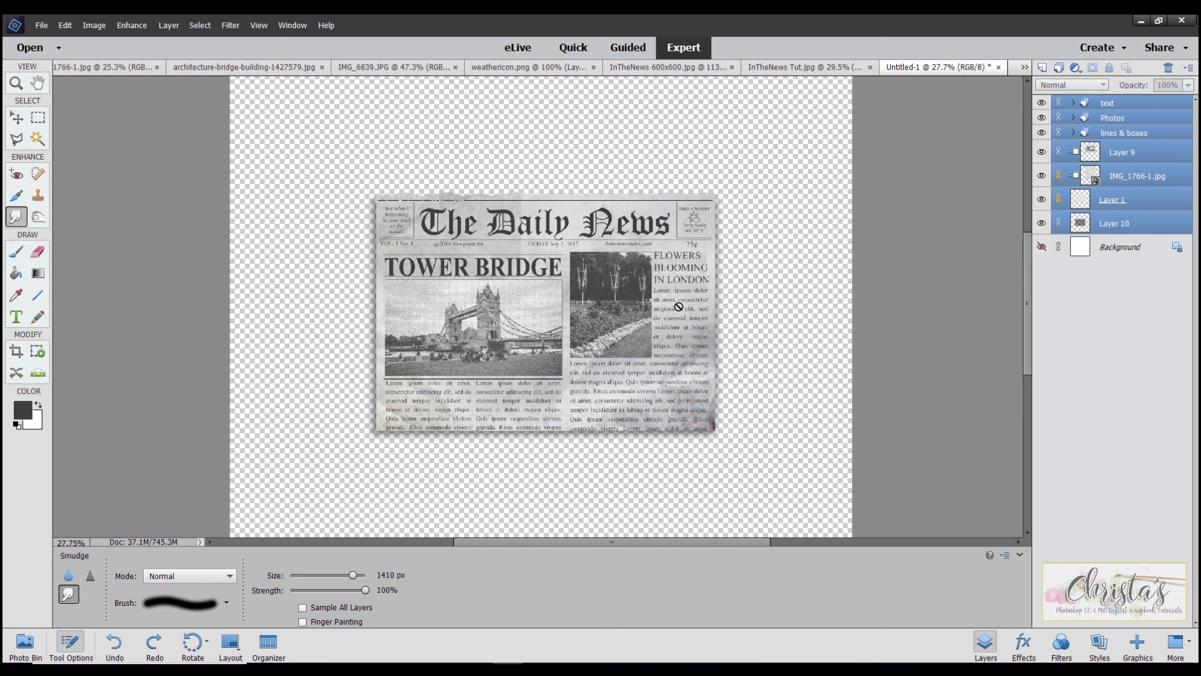
click(15, 118)
drag(676, 345, 684, 358)
Make a merged copy of the newspaper on a new layer, place it directly above the Background and show the Background
click(1123, 103)
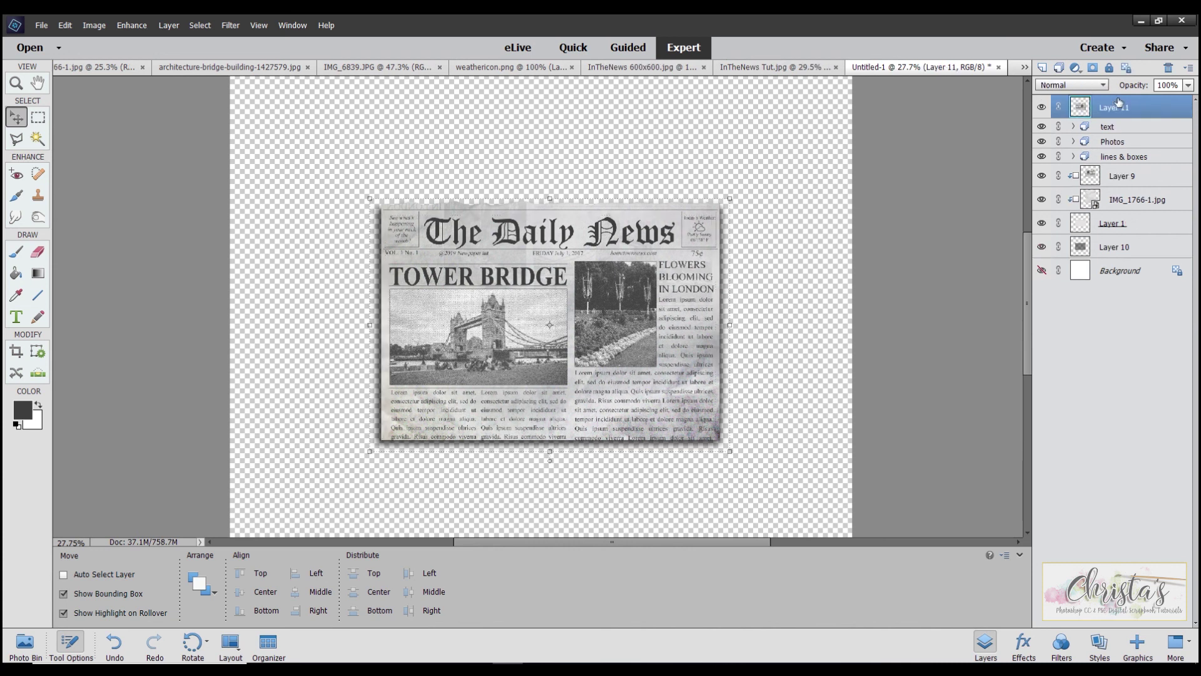
drag(1119, 105, 1121, 258)
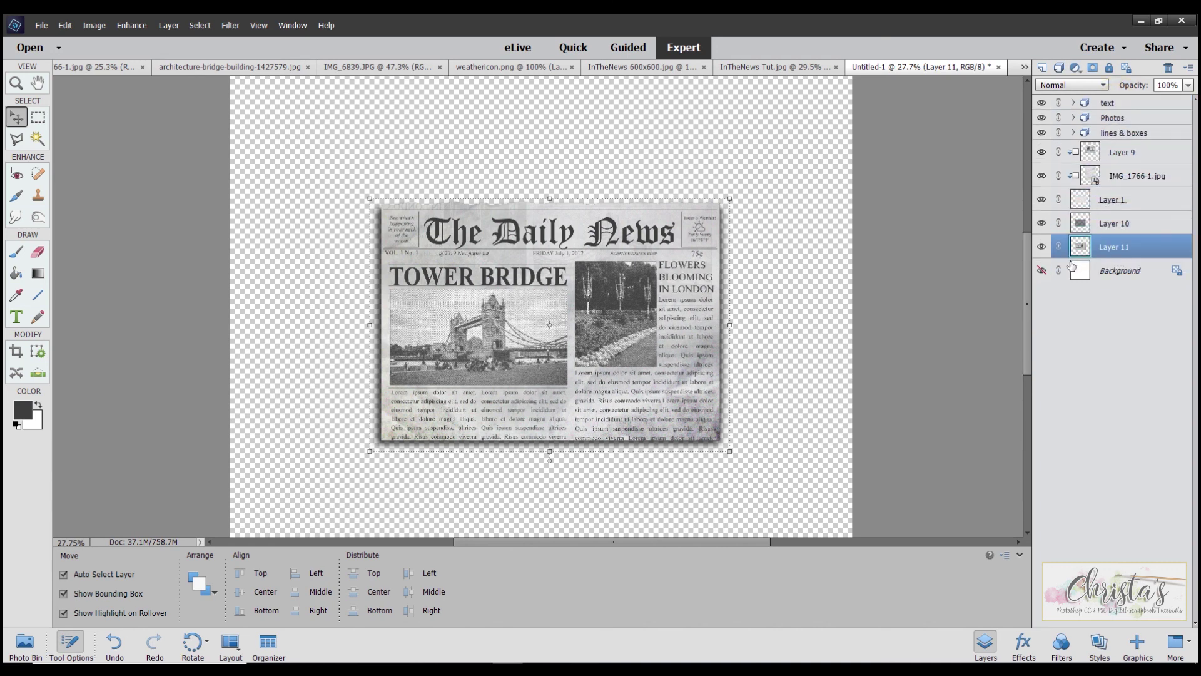
click(1042, 271)
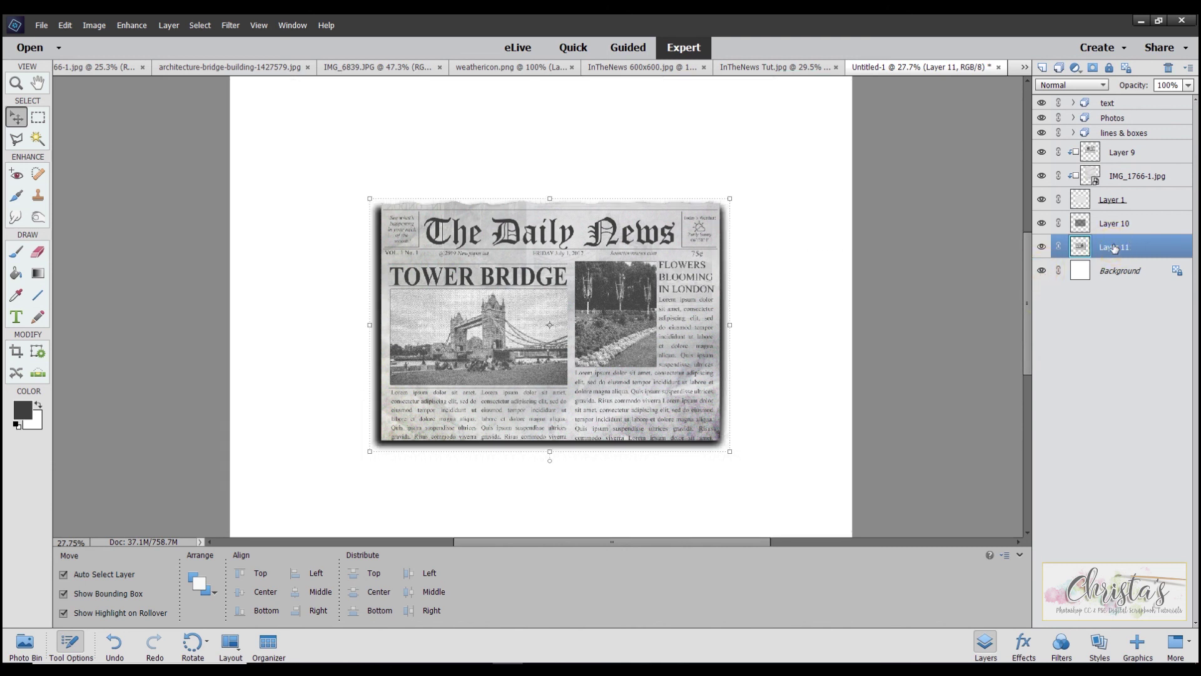
Rotate the merged newspaper copy on Layer 11 by 7.63° and offset it up and to the right behind the front page
mouse_move(736, 198)
mouse_down()
mouse_move(738, 226)
mouse_move(764, 199)
mouse_move(746, 200)
mouse_up()
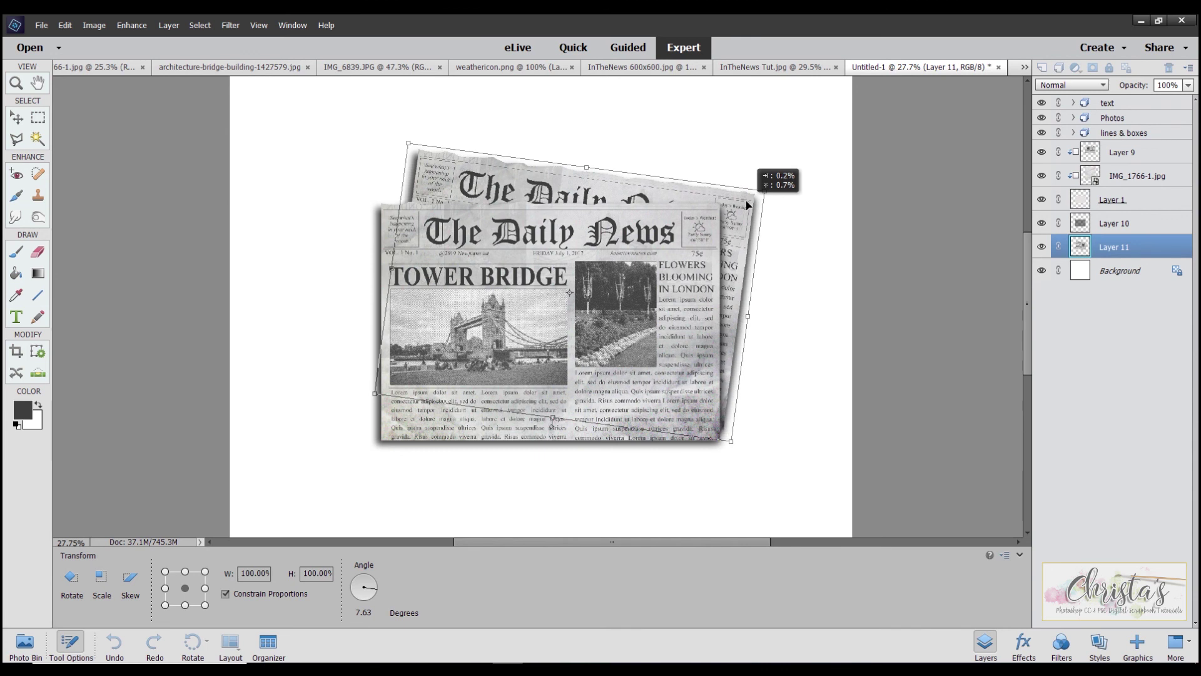
drag(746, 201, 746, 201)
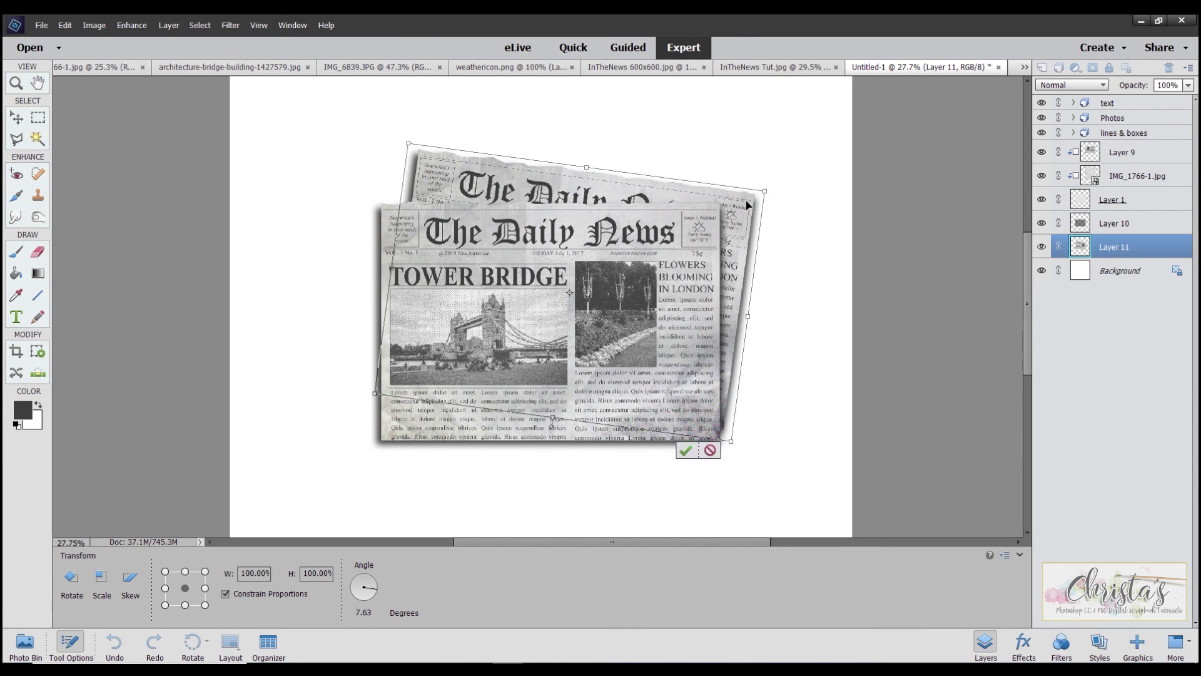
click(684, 451)
Lower the opacity of the front newspaper's shadow on Layer 10 to 66%
click(1129, 226)
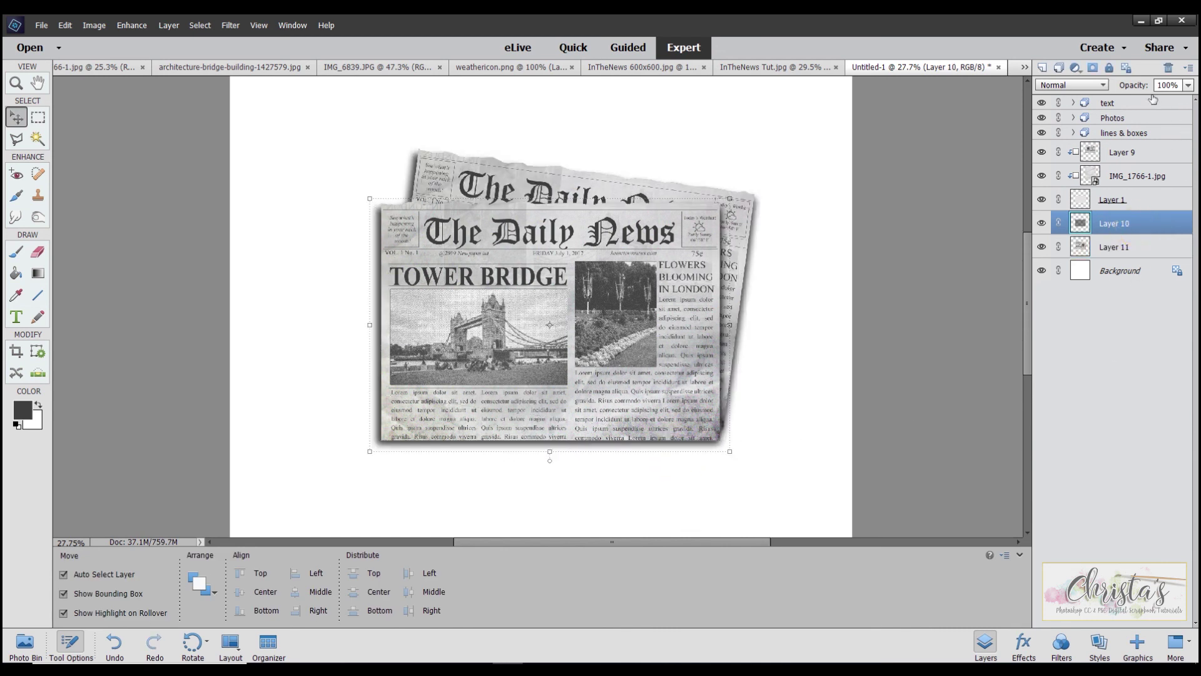
drag(1130, 85, 1113, 90)
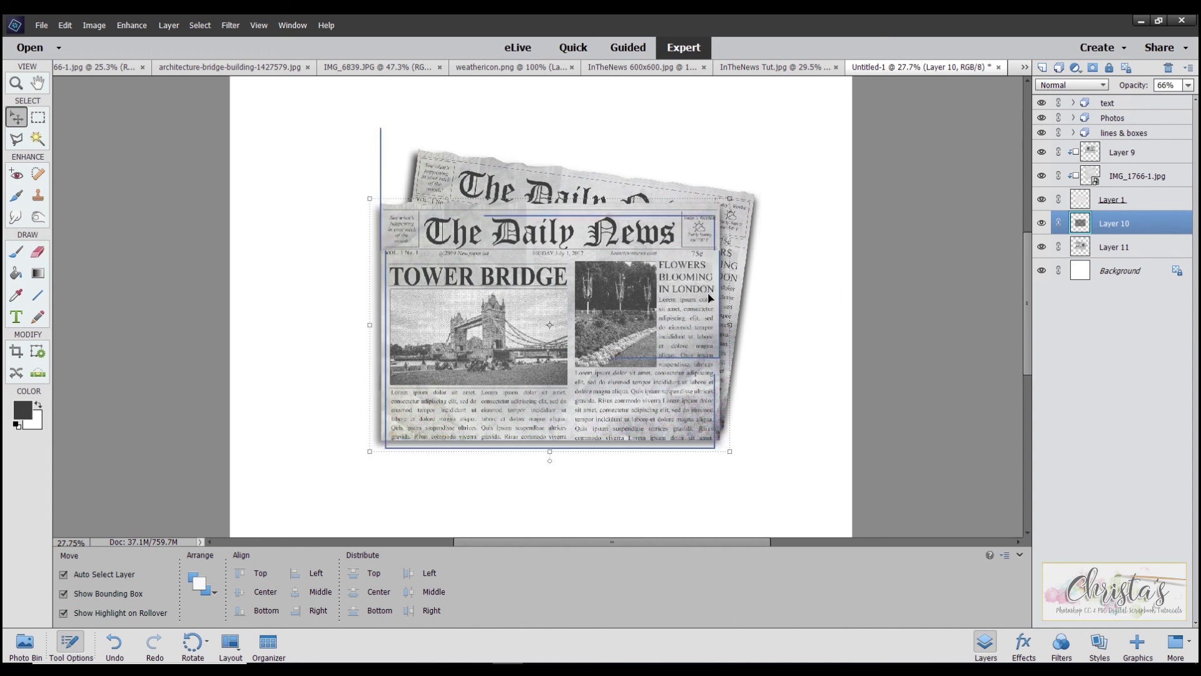
click(1112, 104)
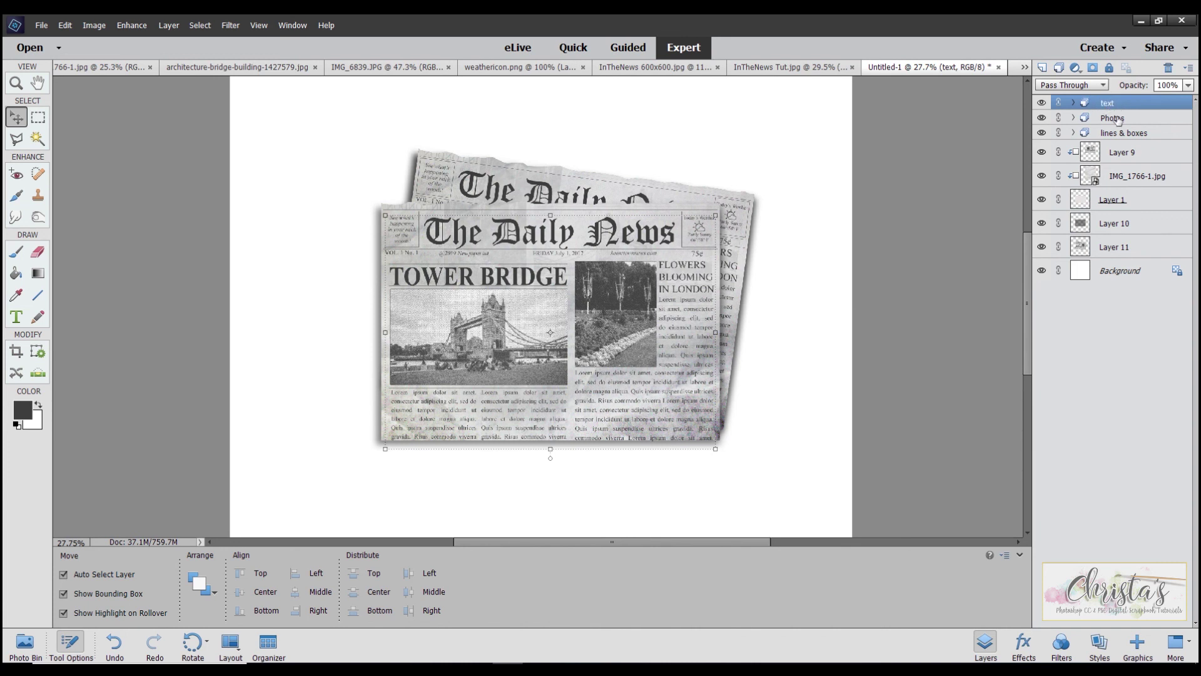
Add a new blank layer above Layer 9 and clip it to the newspaper paper shape
click(1117, 152)
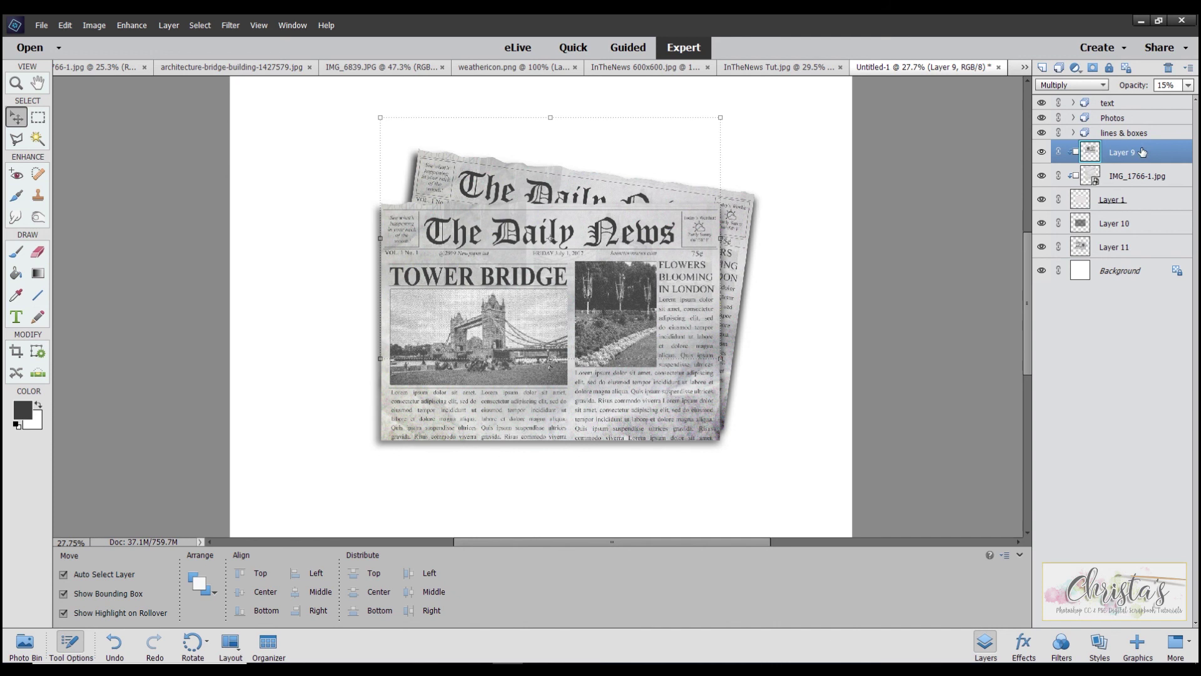
click(1042, 69)
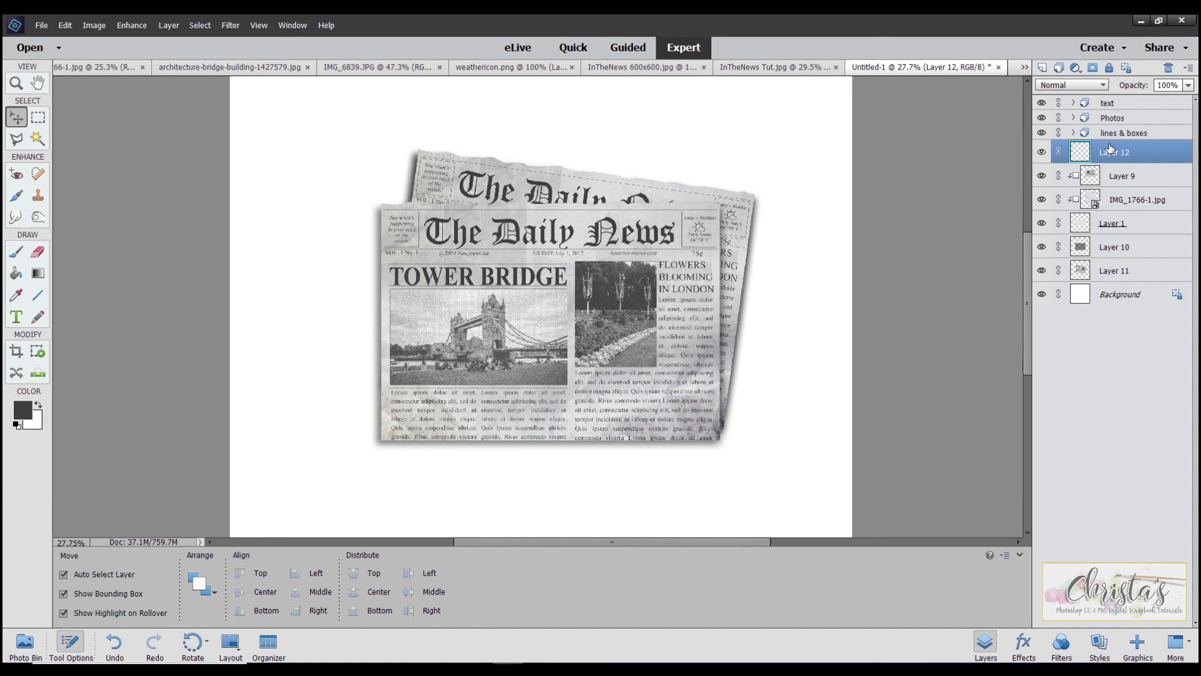
right_click(1110, 148)
click(1139, 266)
Set the foreground color to black (000000) and choose the black-to-transparent preset for the reflected Gradient tool
click(39, 274)
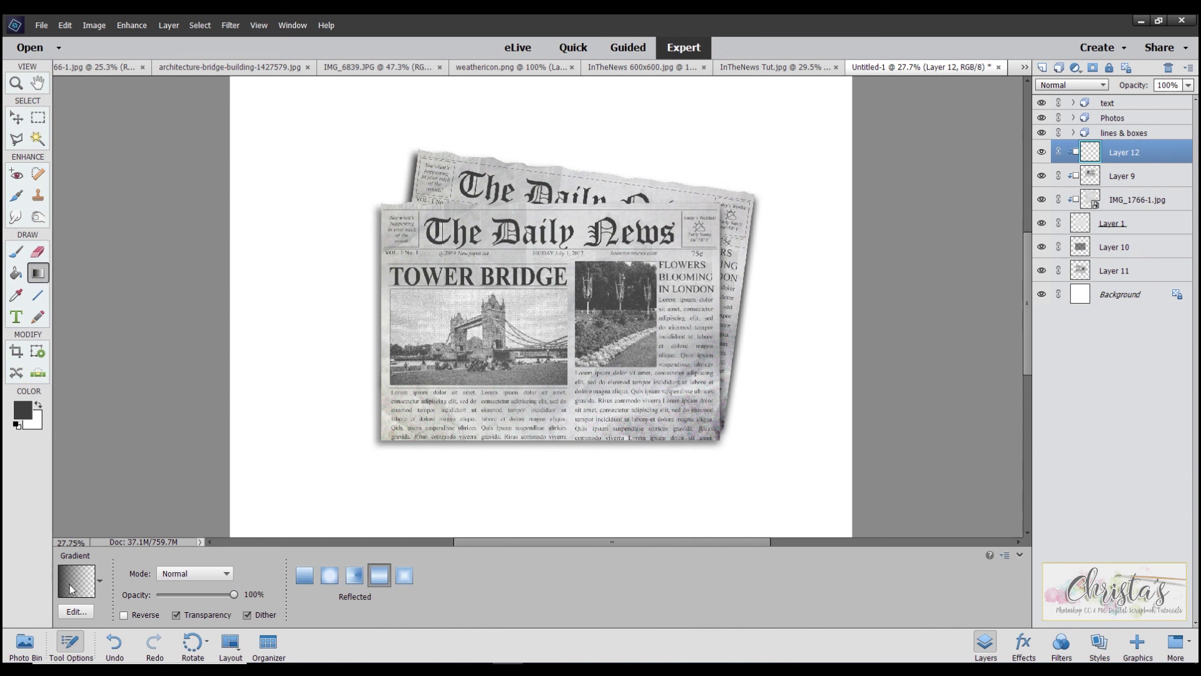
click(23, 410)
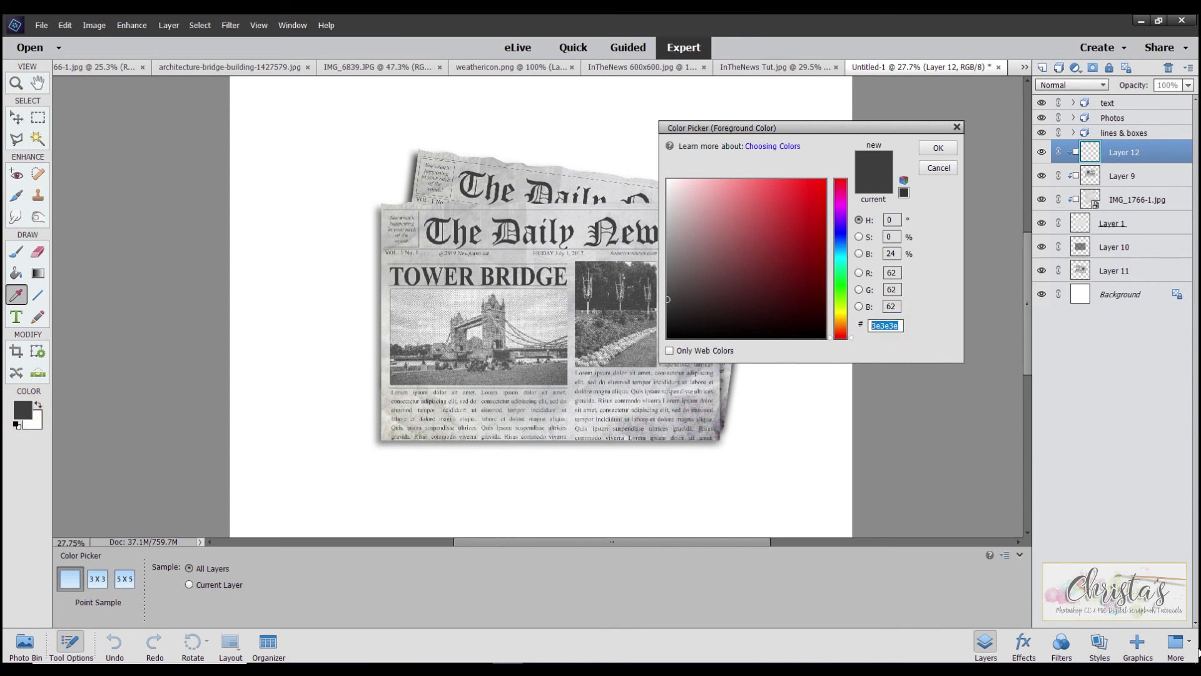
text(000000)
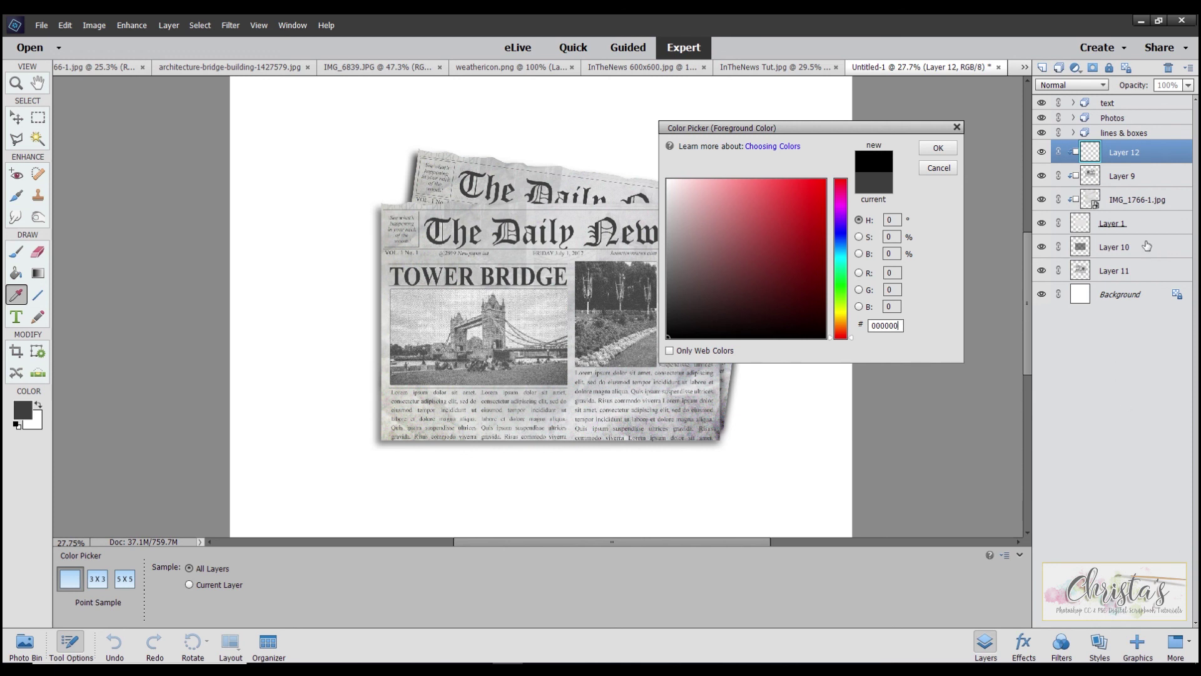
click(932, 150)
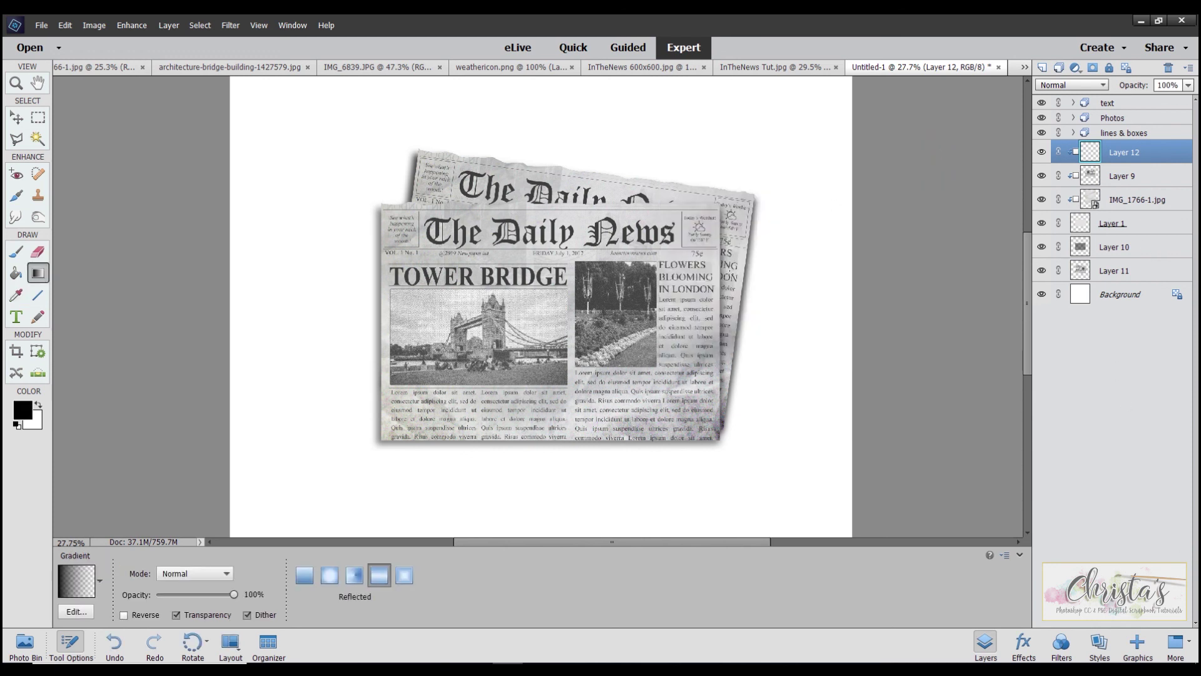
click(101, 582)
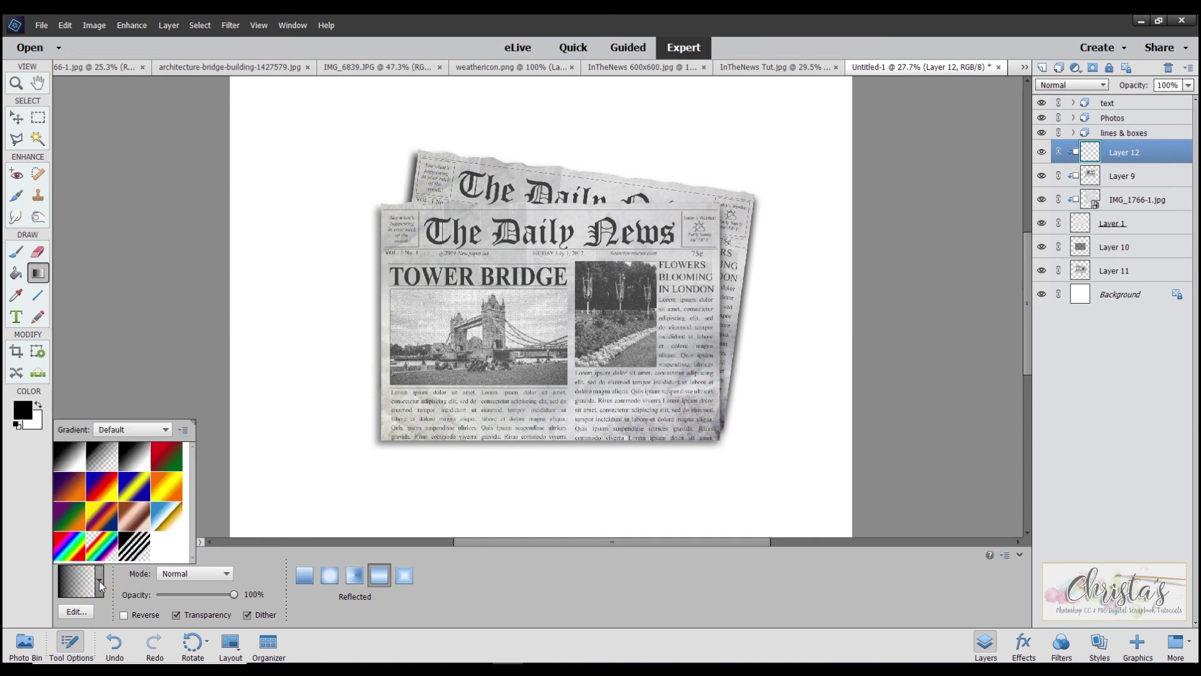
click(104, 460)
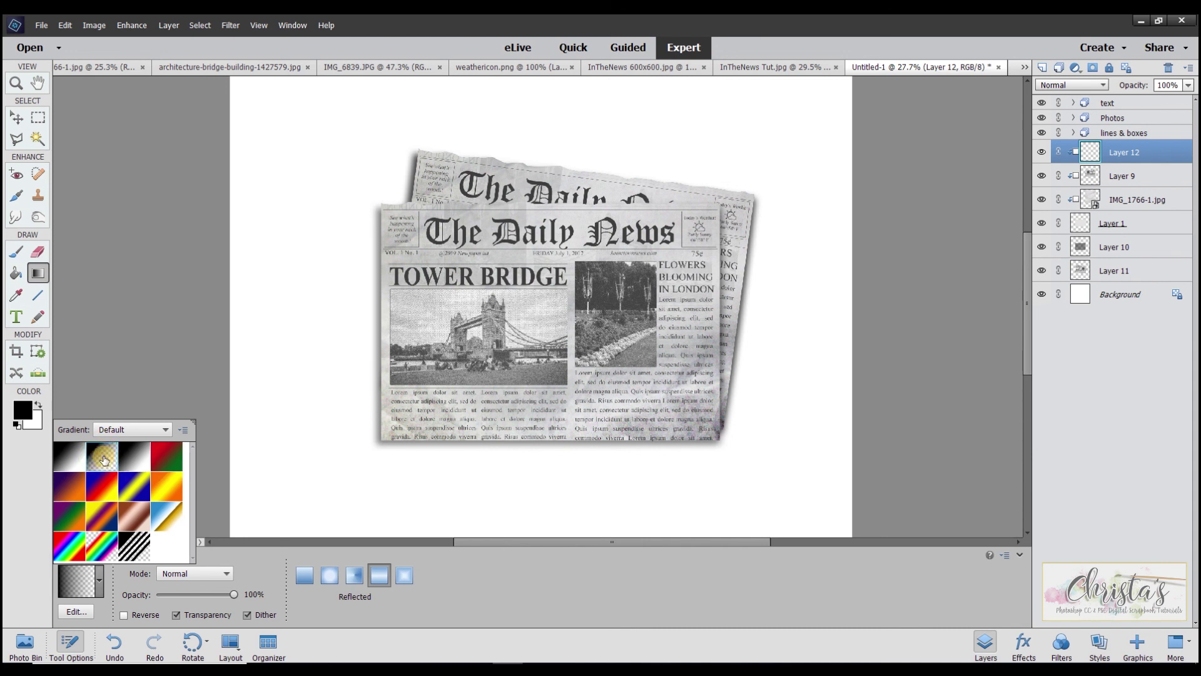
Apply the black-to-transparent reflected gradient on Layer 12 from below the newspaper's bottom edge up to the base of the Tower Bridge photo
click(77, 588)
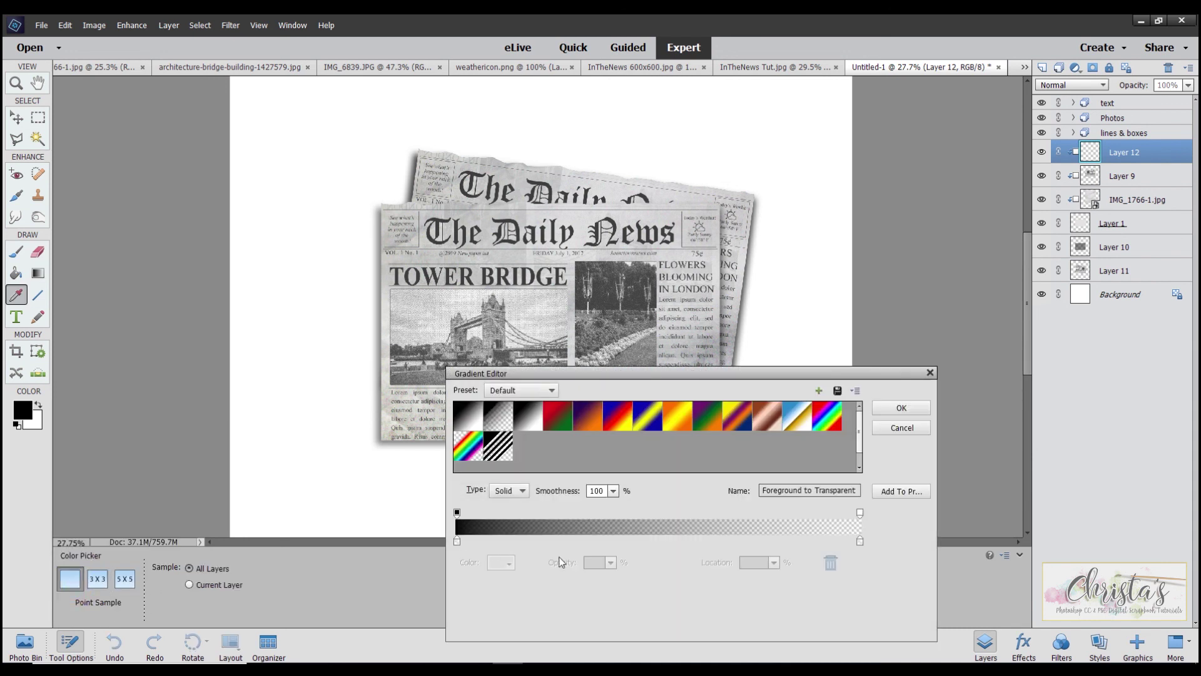
click(902, 407)
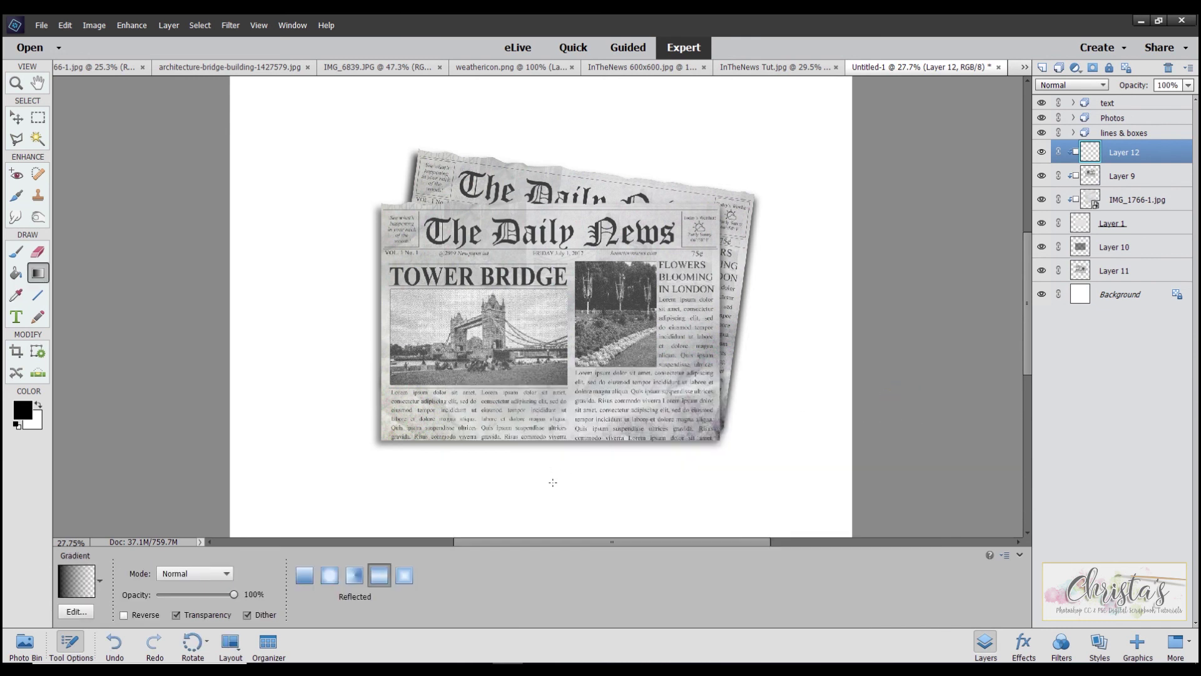
drag(553, 483, 553, 385)
drag(553, 385, 553, 385)
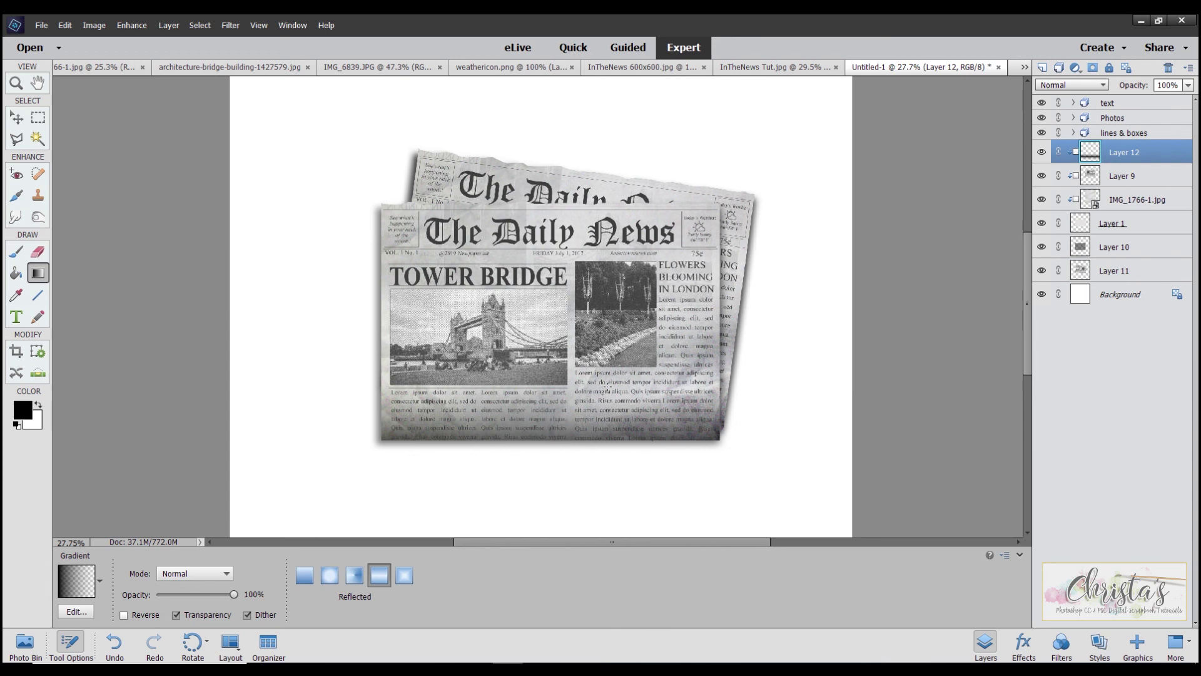
Examine the front newspaper up close, checking the shaded bottom edge, the masthead, the photos and the article text
scroll(803, 459, up, 2)
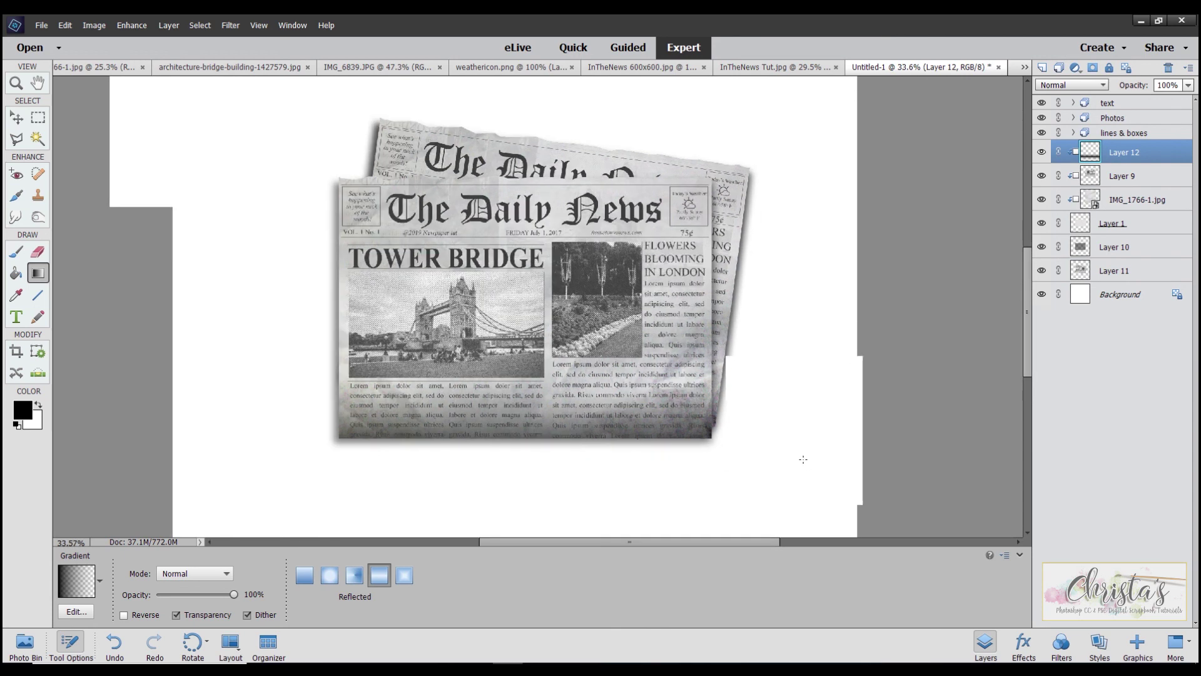
scroll(804, 459, up, 1)
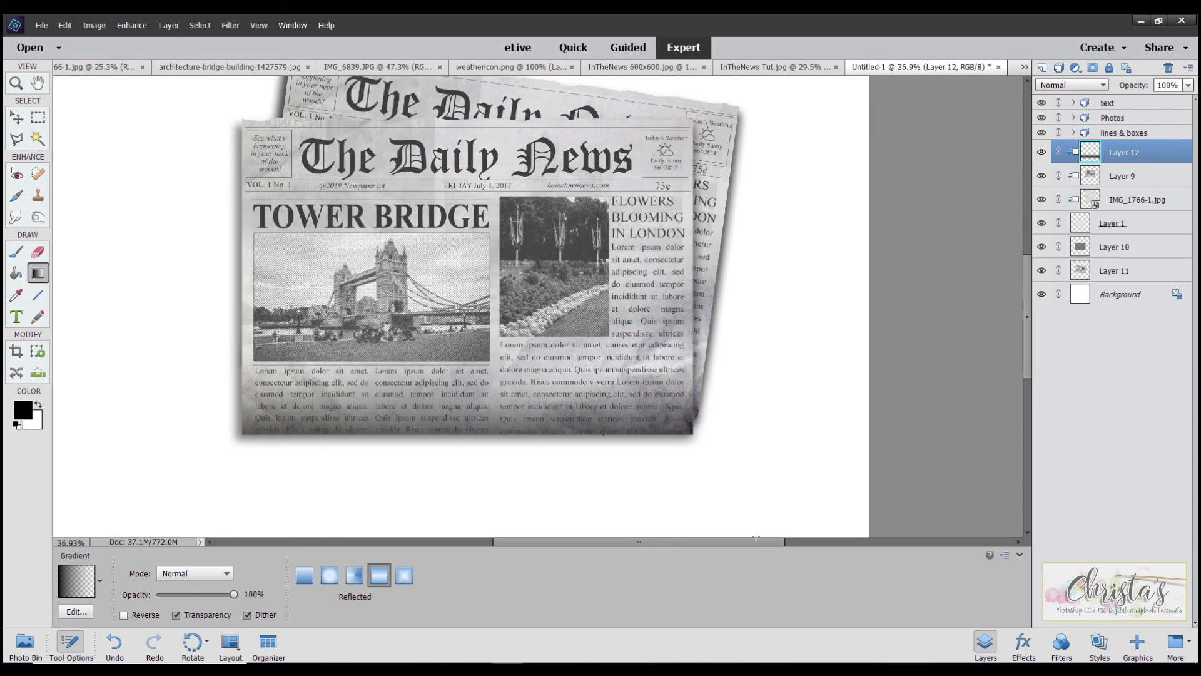
drag(748, 536, 934, 489)
scroll(935, 490, up, 1)
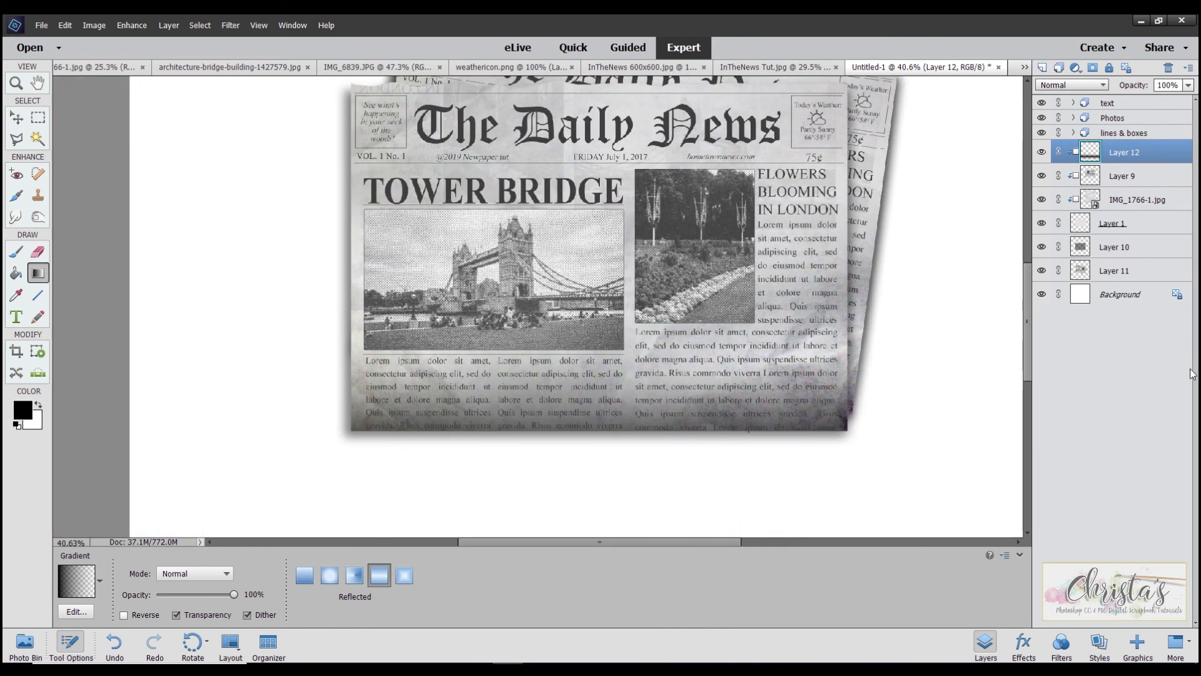
drag(1027, 347, 1031, 321)
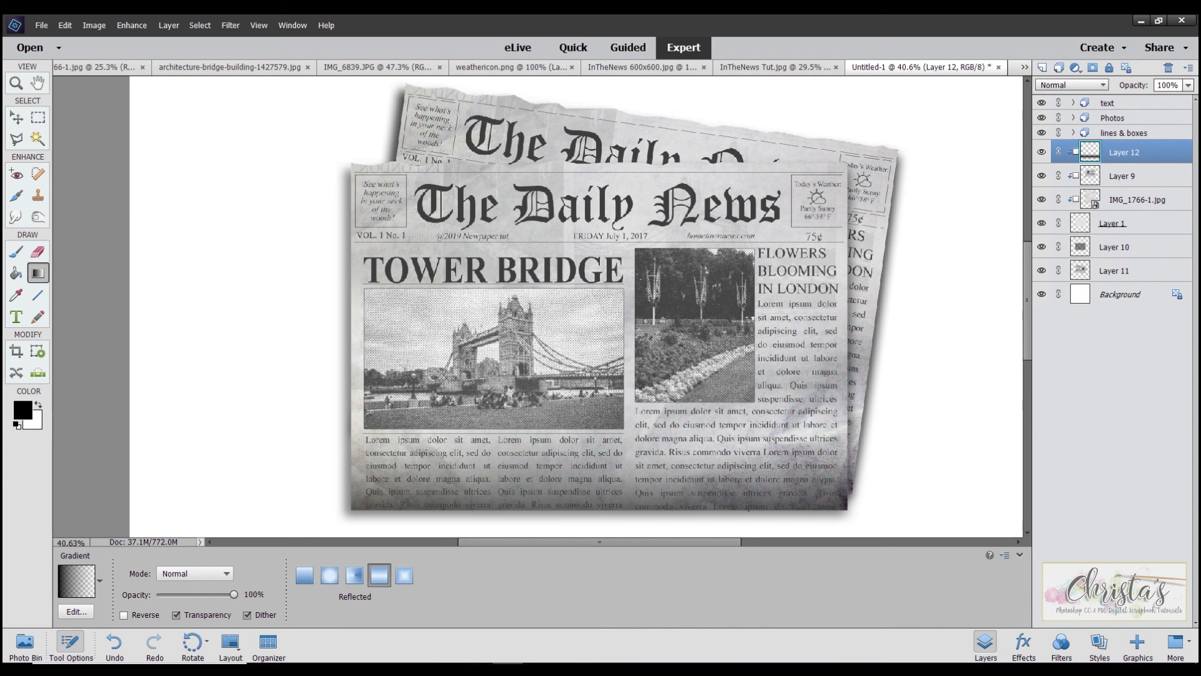
scroll(682, 339, up, 3)
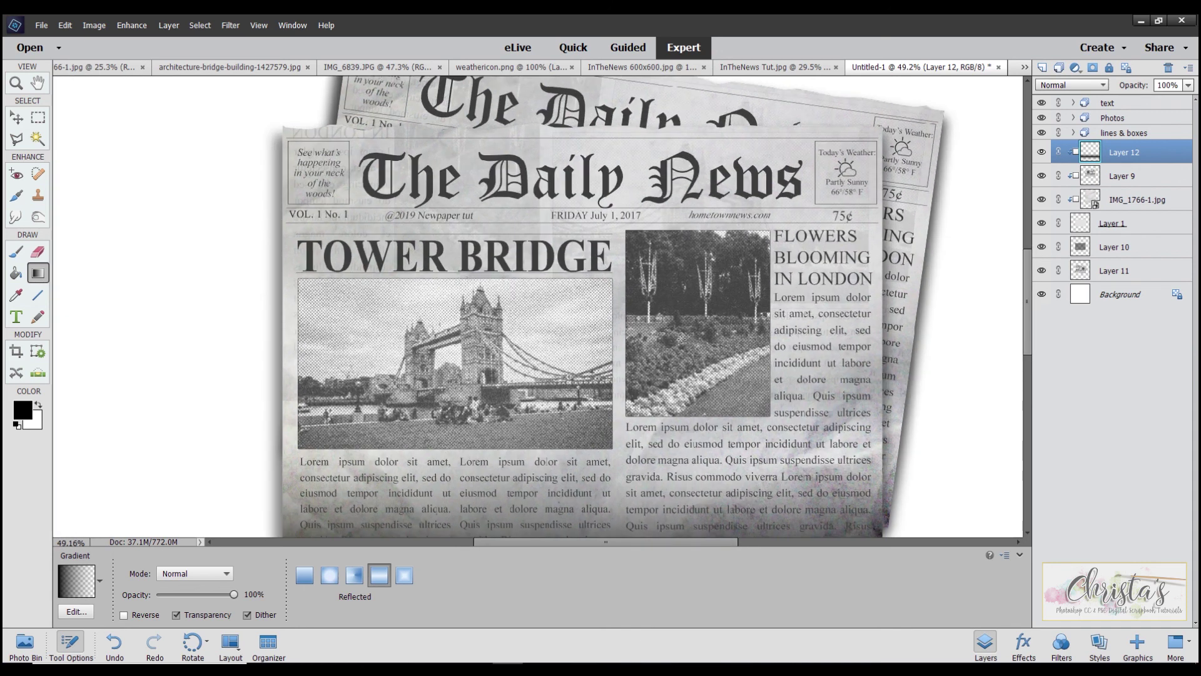
scroll(681, 337, up, 2)
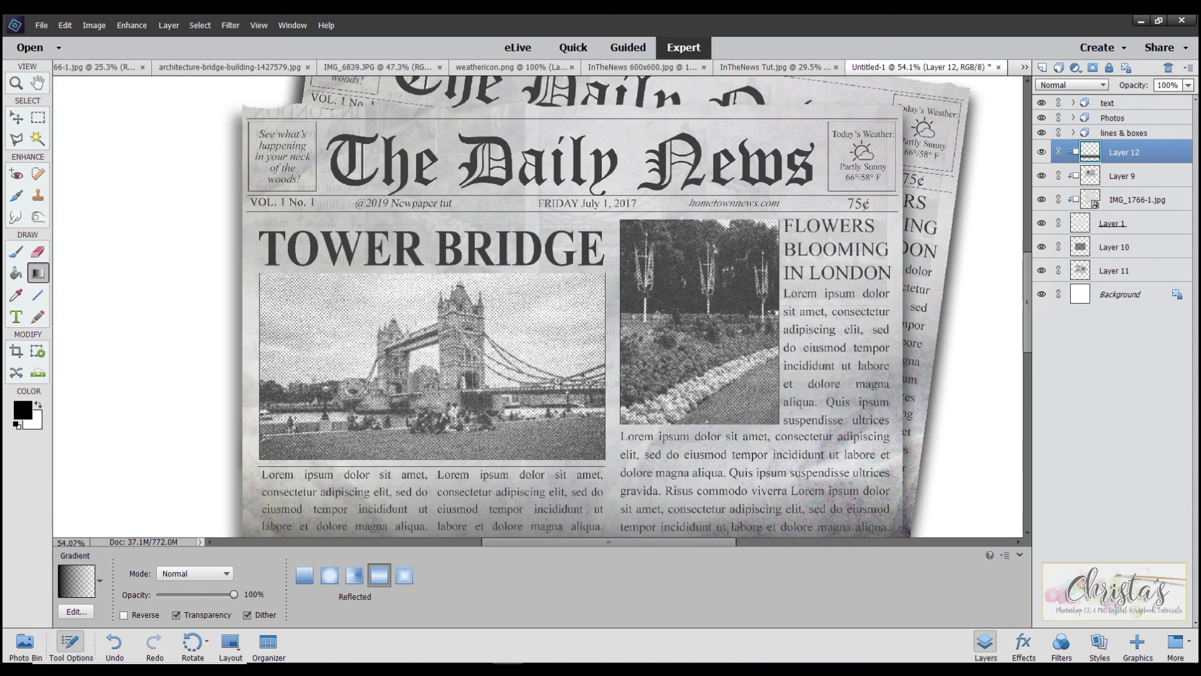
scroll(679, 336, up, 1)
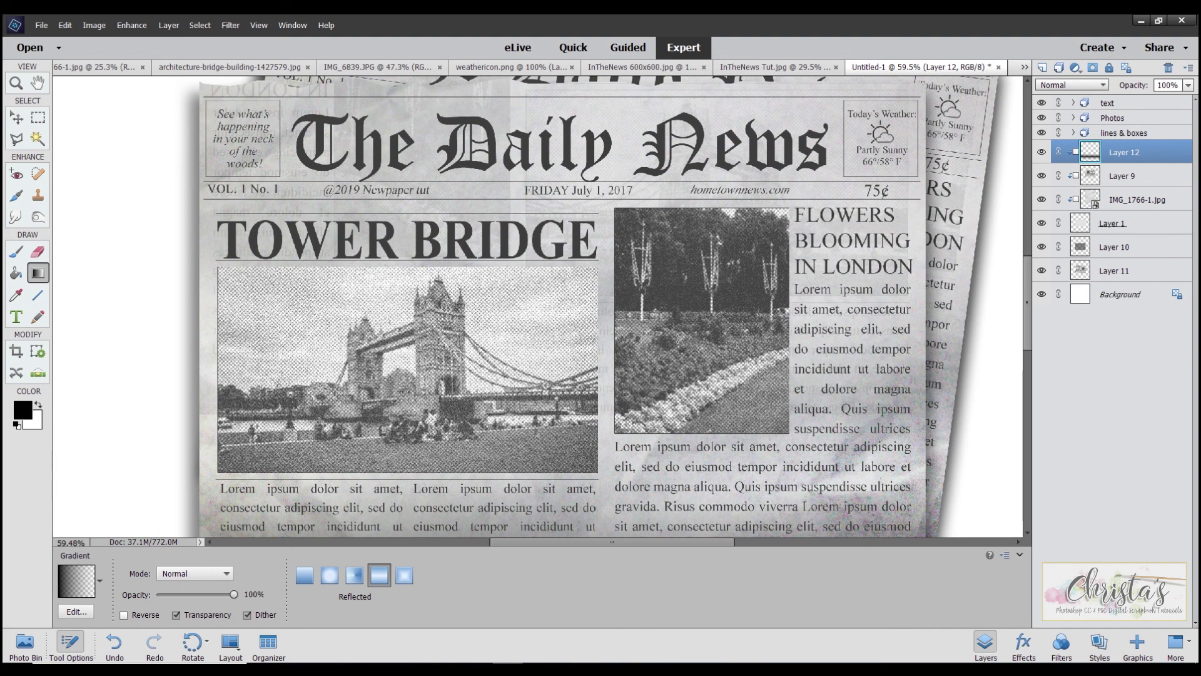
scroll(679, 337, up, 1)
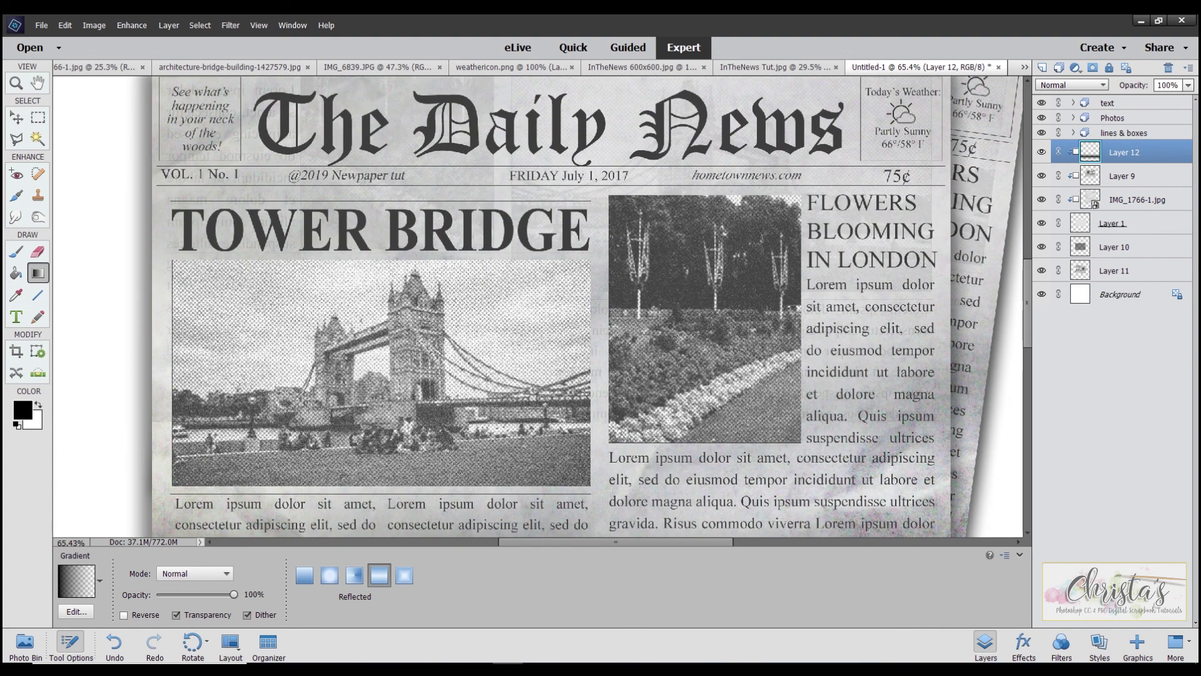
scroll(679, 337, up, 1)
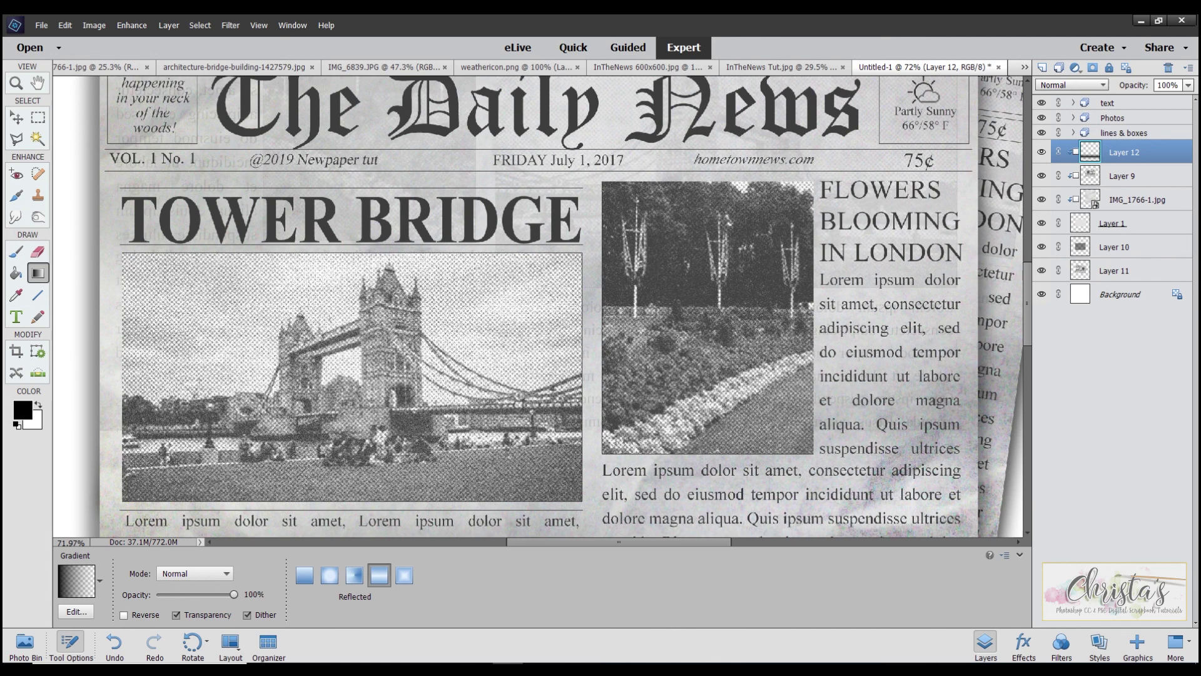